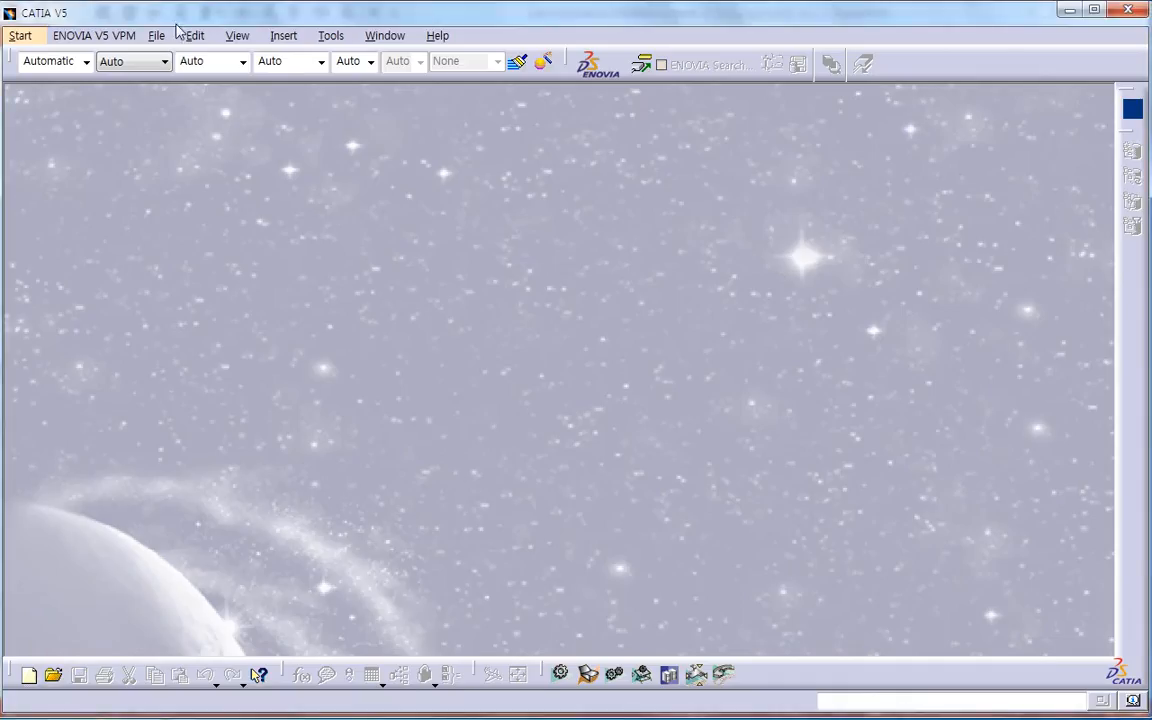
Step: In CATIA, create a new part named Example_Test_04 and maximize its document window
left_click(157, 35)
left_click(175, 57)
type("Part")
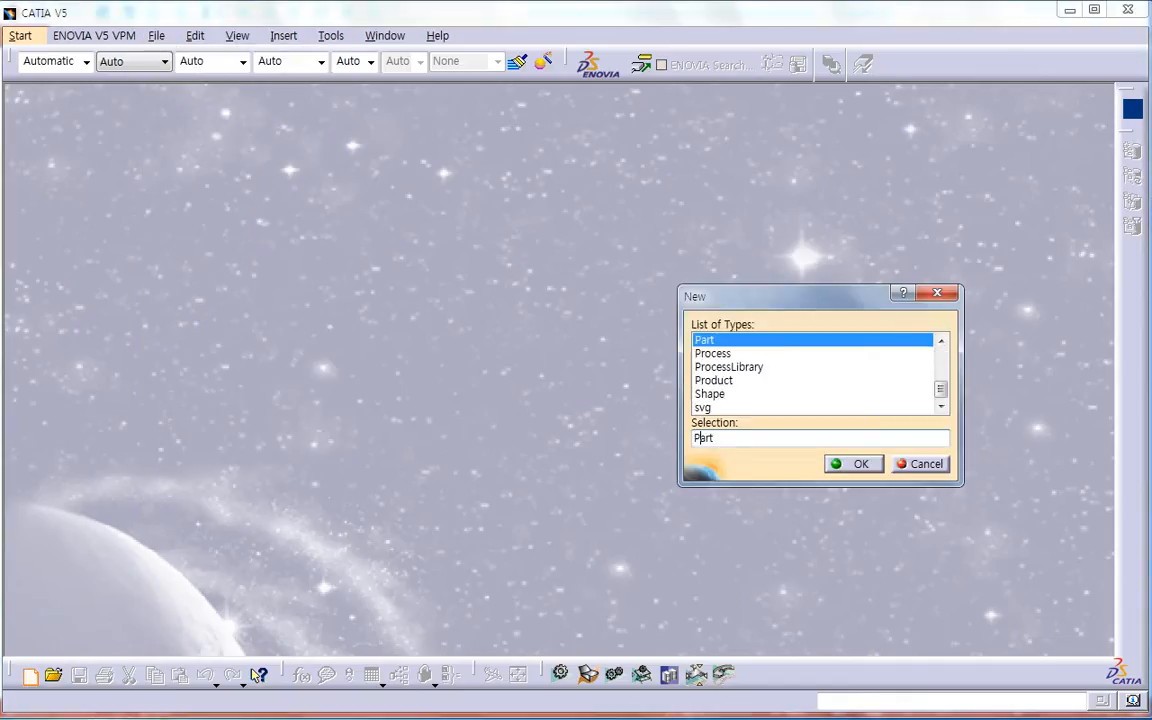
key("Return")
type("Example_Test_04")
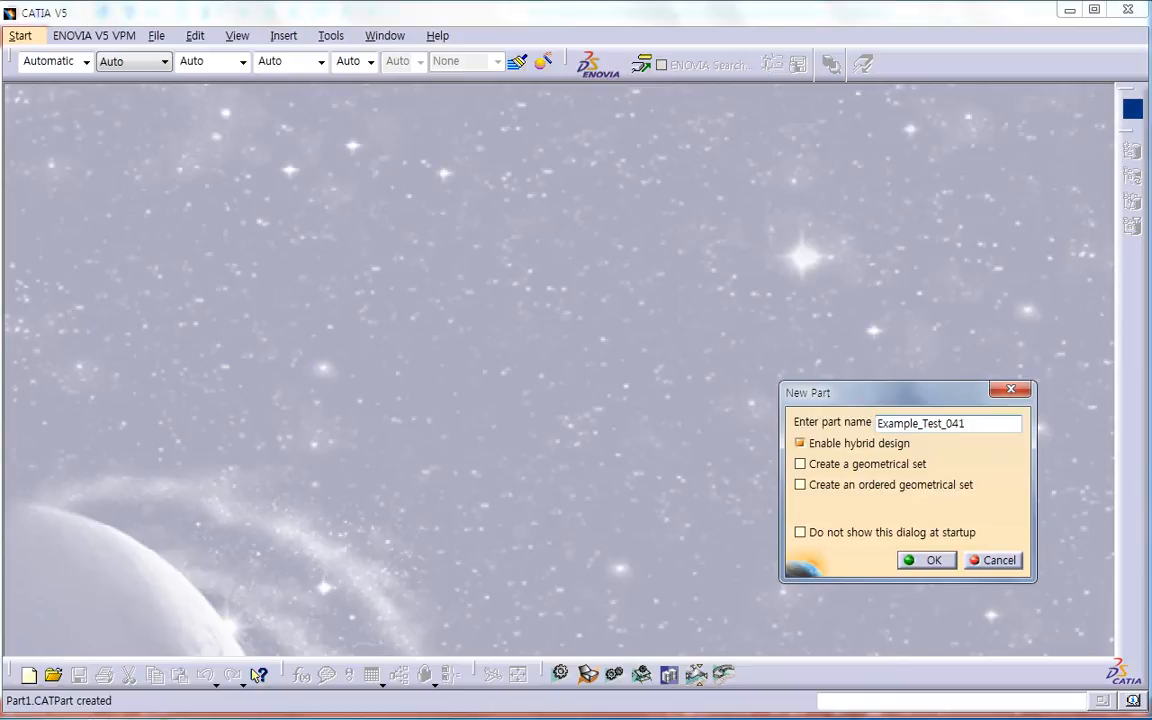
key("Return")
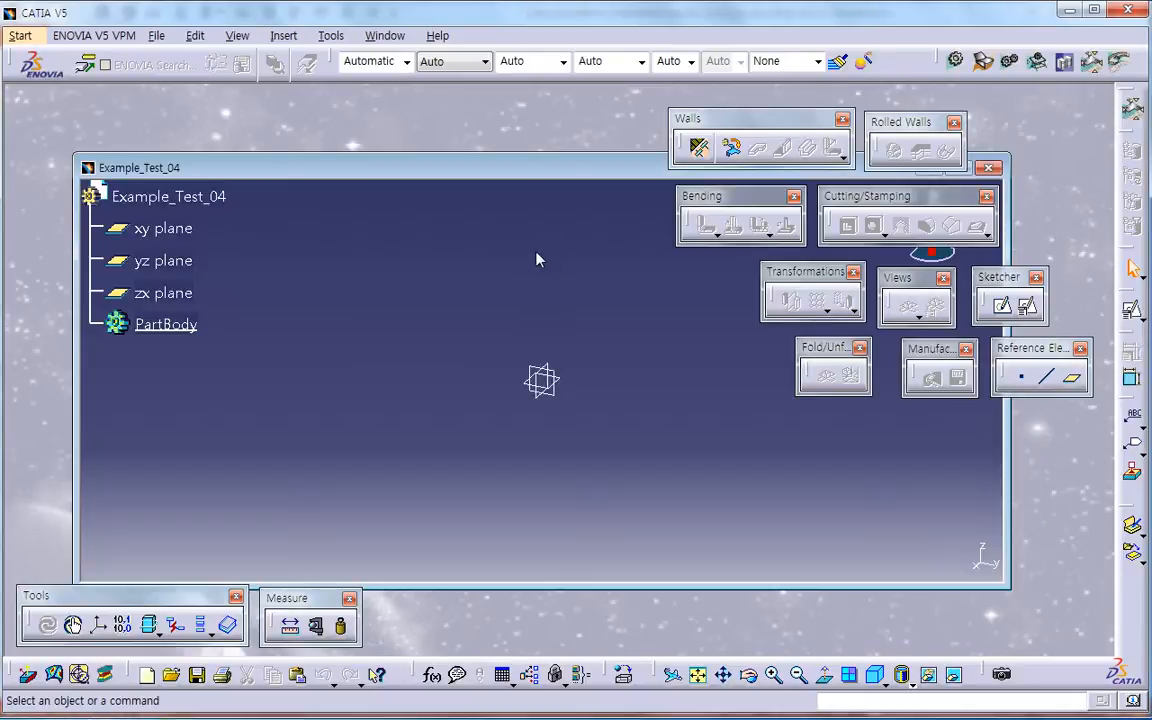
double_click(506, 167)
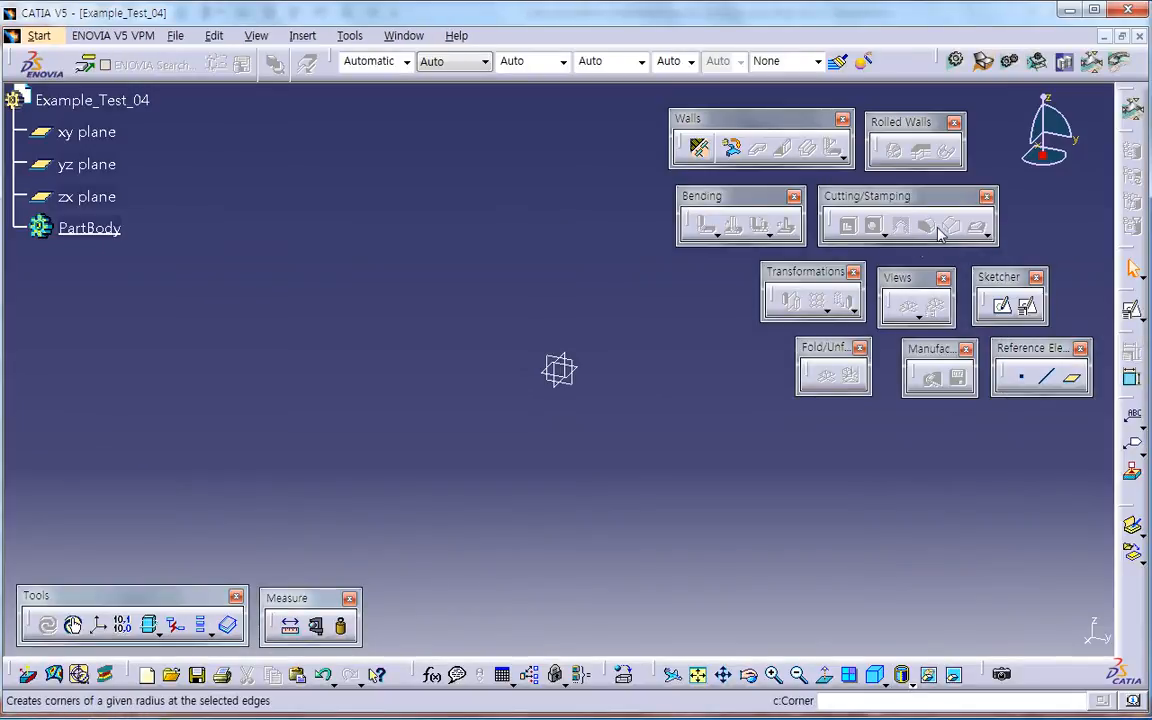
Step: Insert a geometrical set named Center Point and create a point at the origin in it
left_click(302, 35)
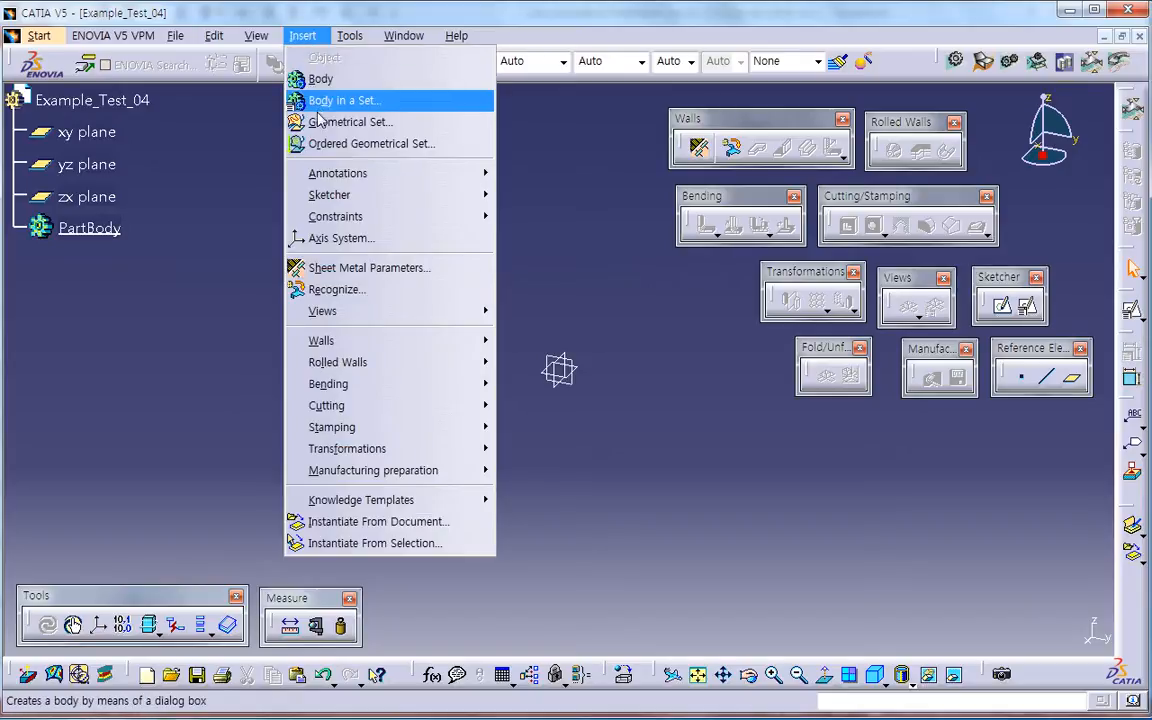
left_click(360, 118)
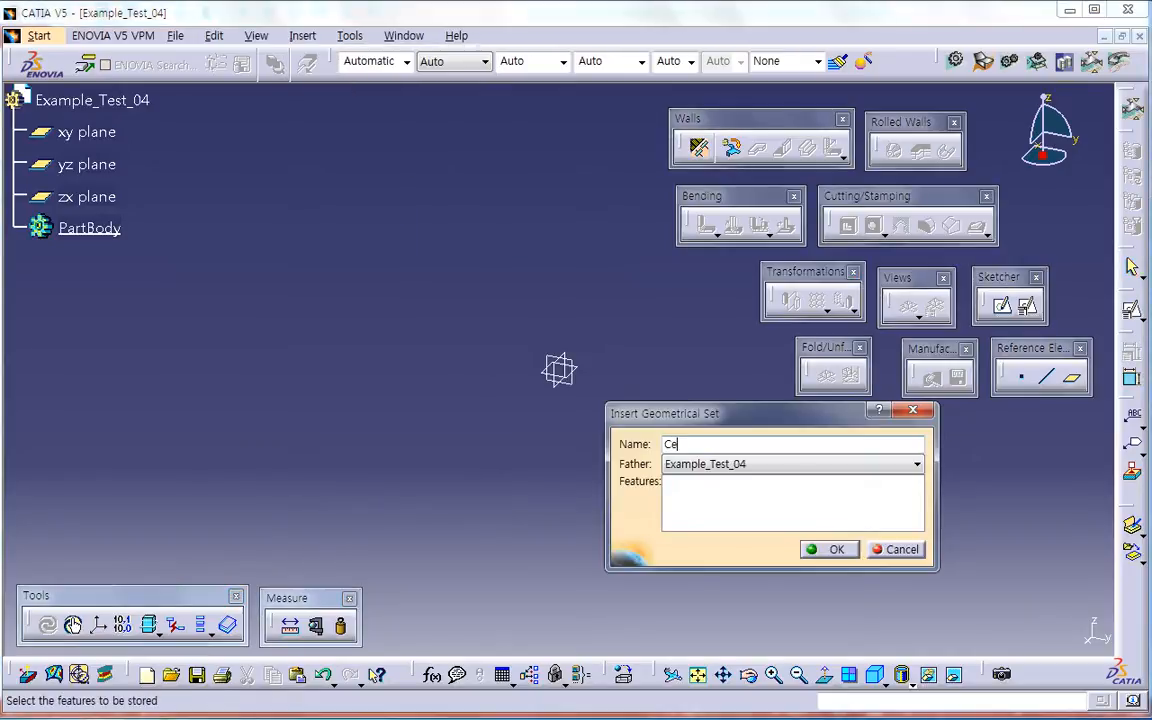
type("Center Point")
key("Return")
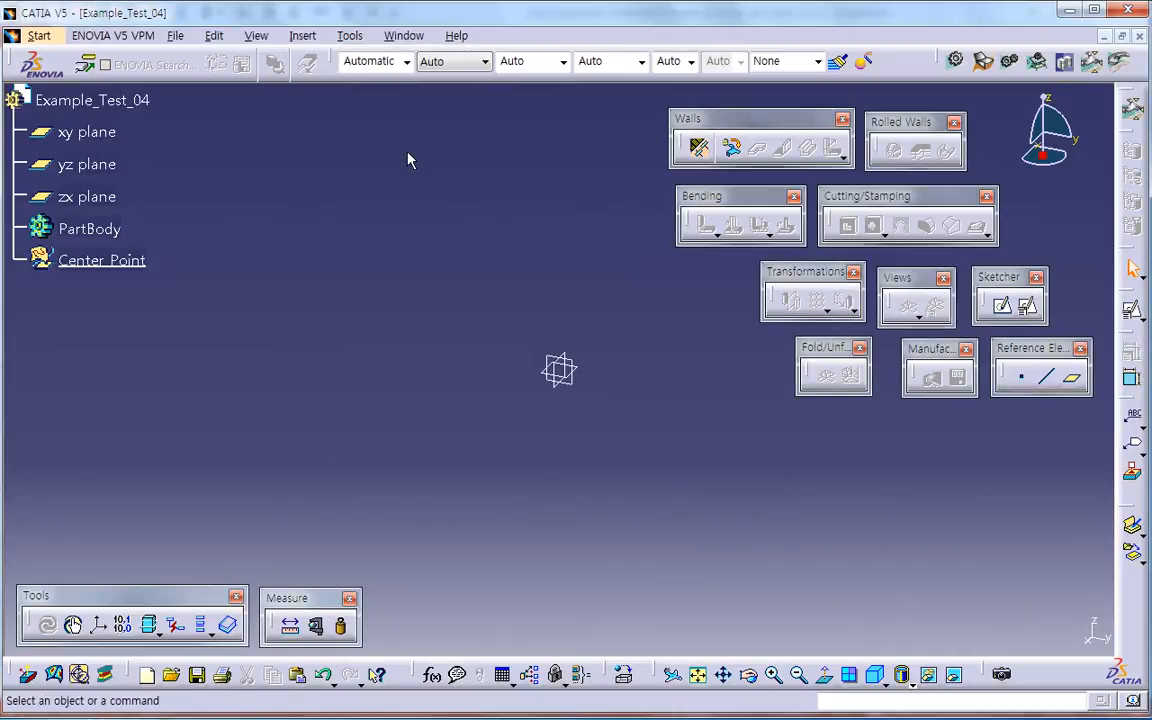
left_click(1021, 377)
key("Return")
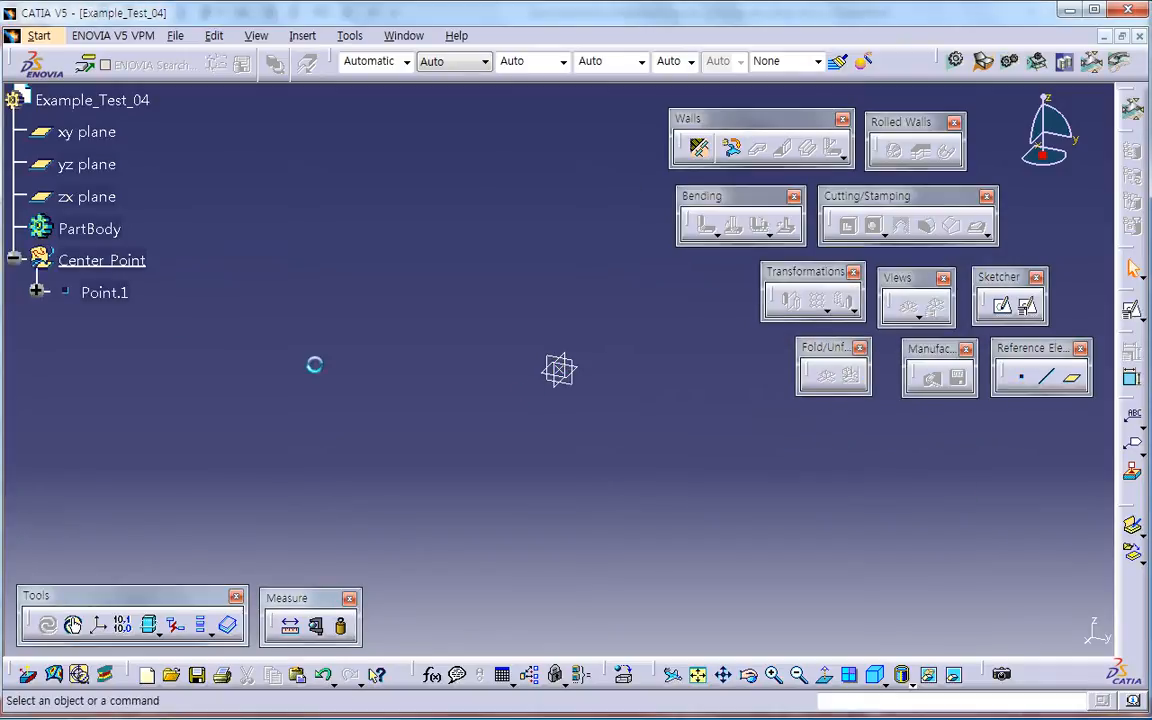
Step: Set the origin point's colour to yellow and its symbol to the asterisk
left_click(110, 294)
left_click(404, 62)
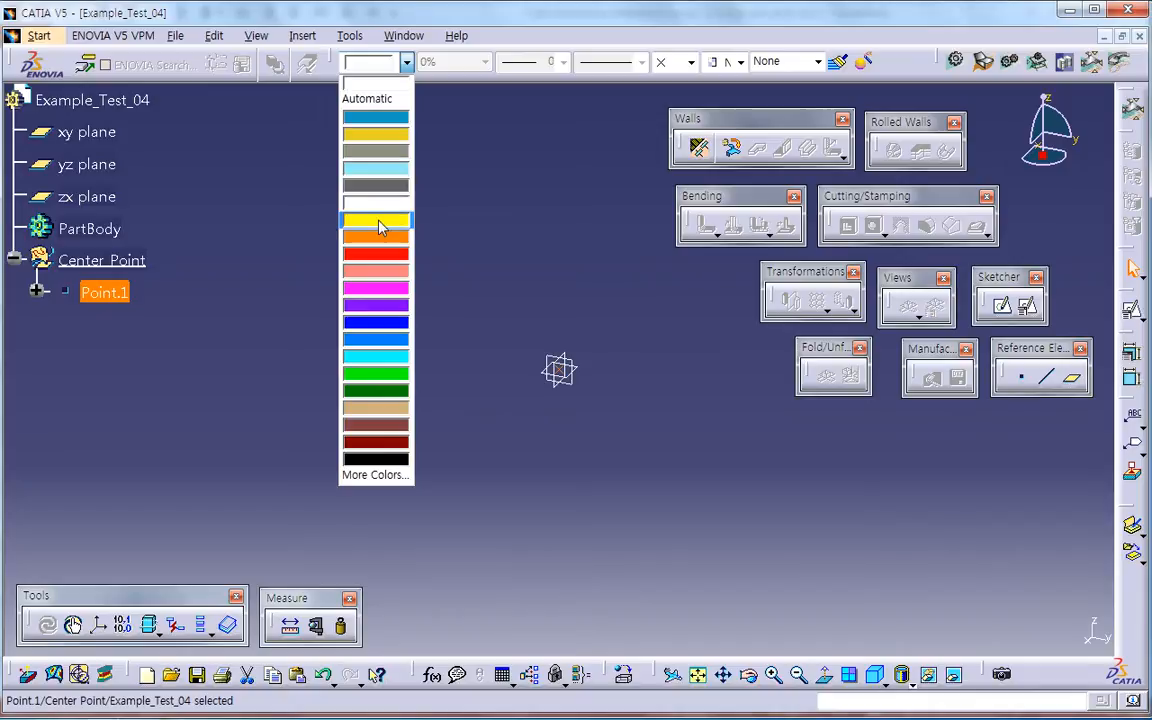
left_click(350, 218)
left_click(690, 62)
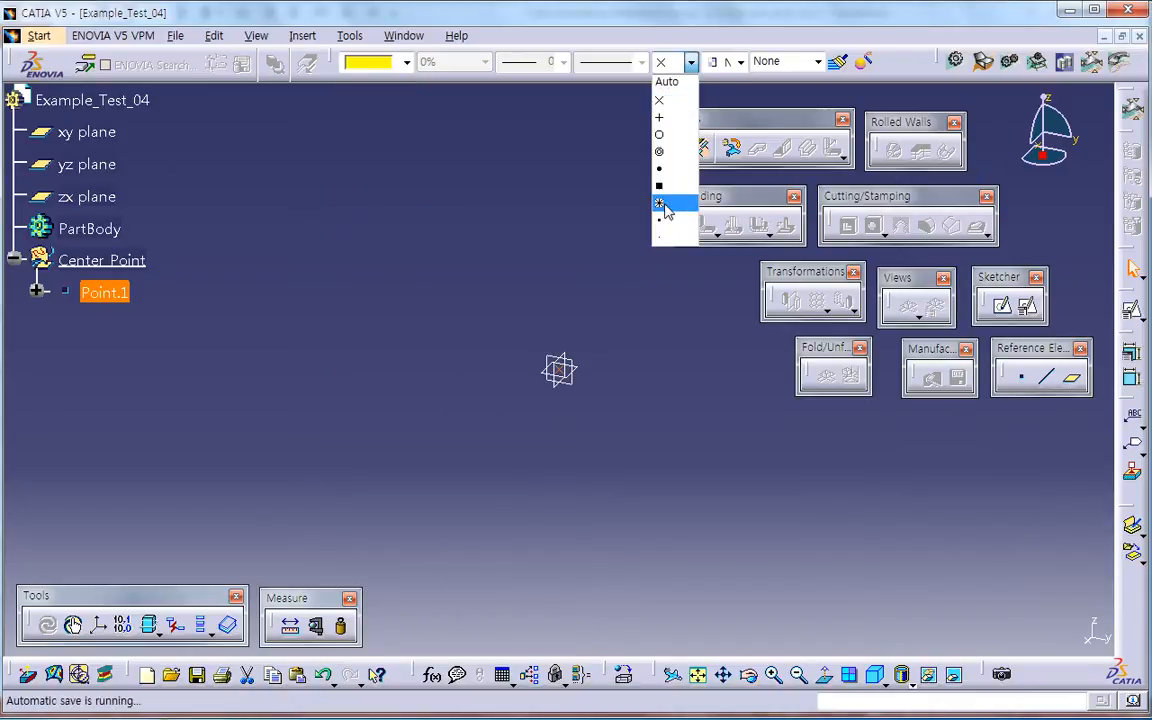
left_click(665, 203)
Step: Rename the origin point as Center Point in its feature properties
right_click(127, 304)
left_click(196, 374)
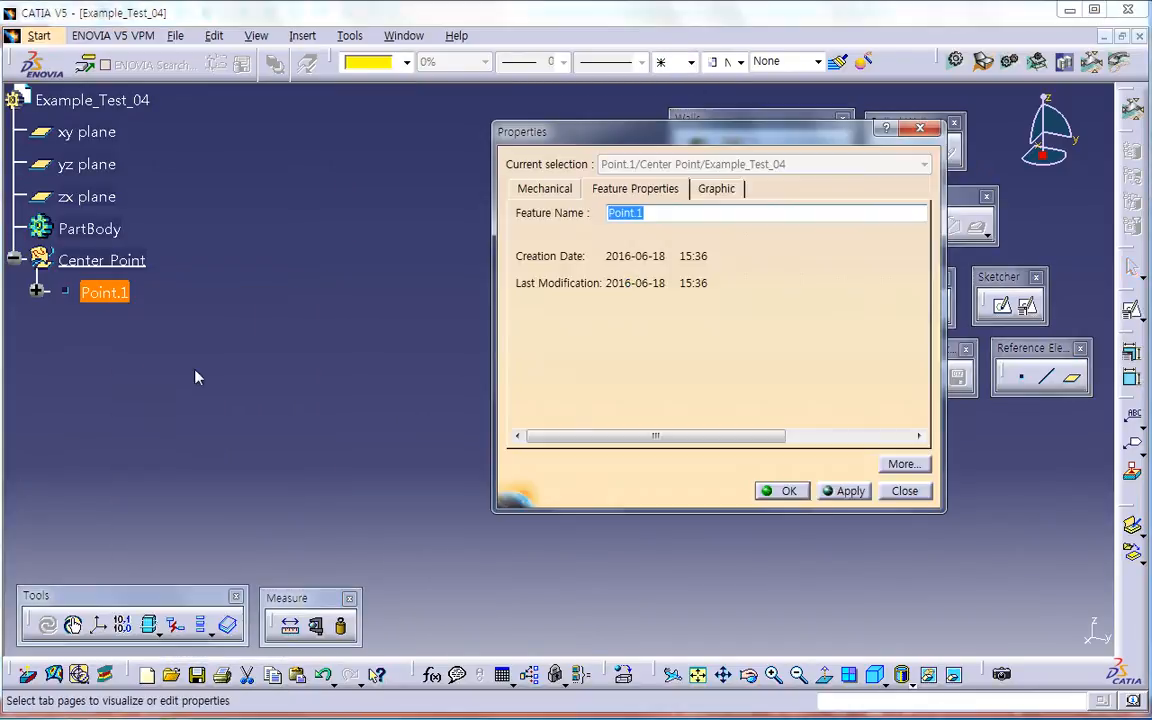
type("Center Point")
key("Return")
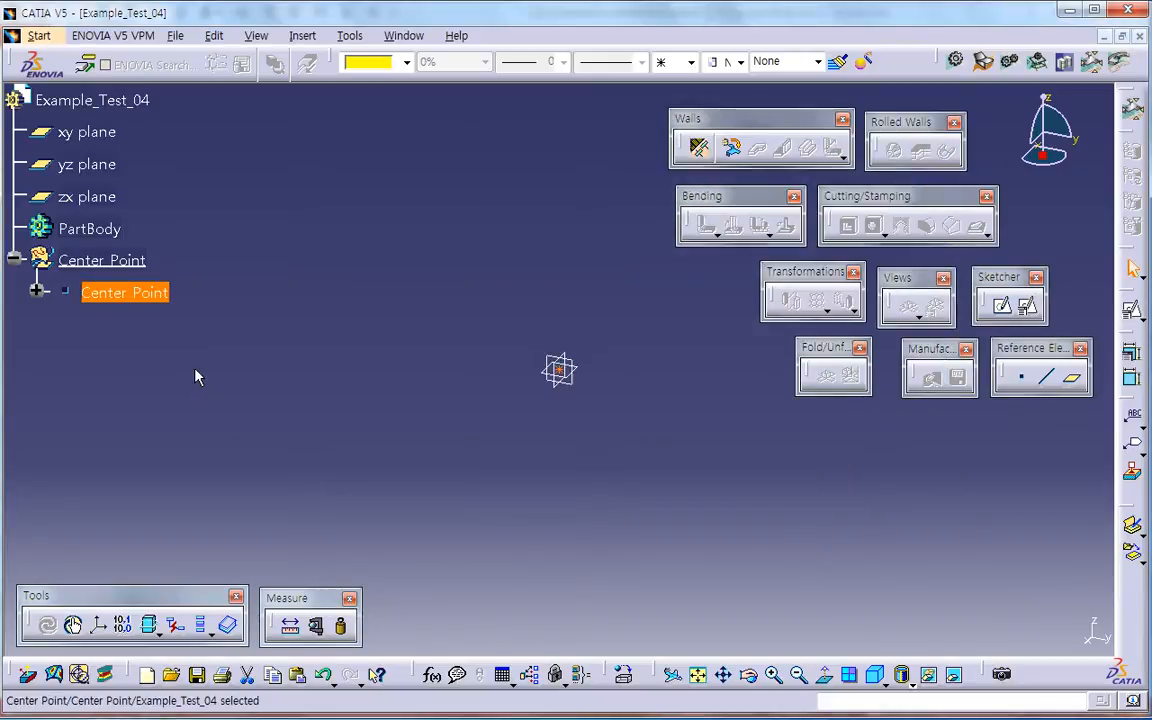
Step: Define PartBody as the in-work object and switch to the Generative Shape Design workbench, separating the overlapping Extrude-Revolution toolbar
right_click(108, 228)
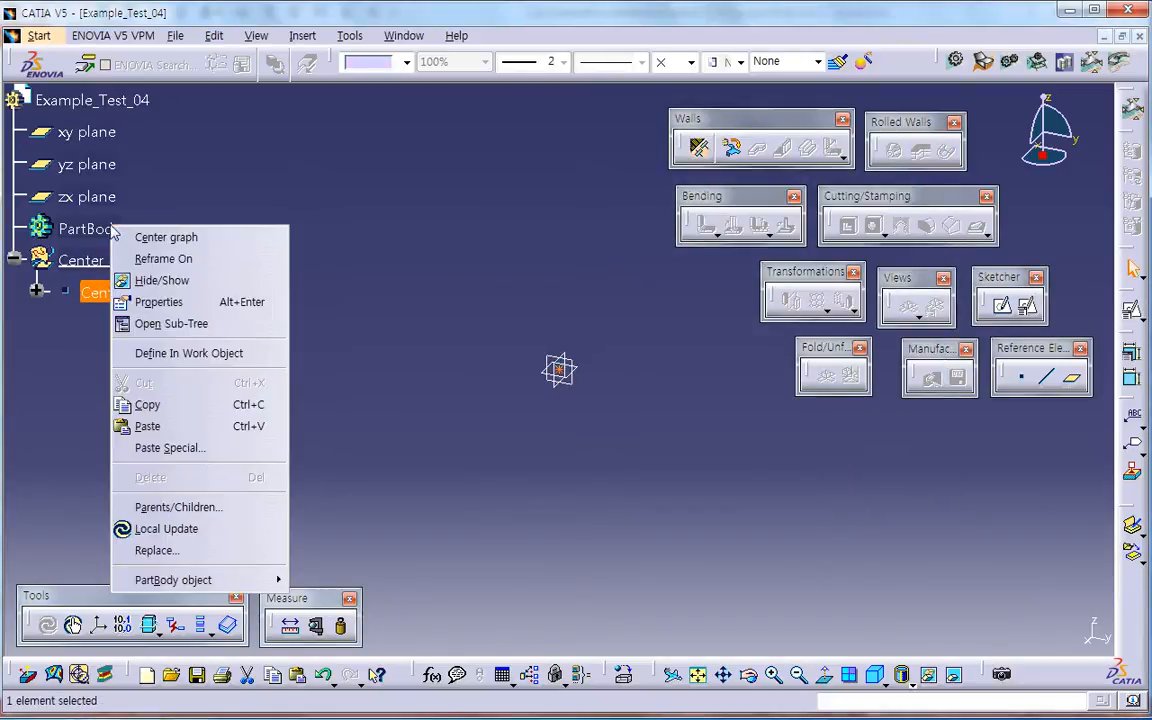
left_click(179, 355)
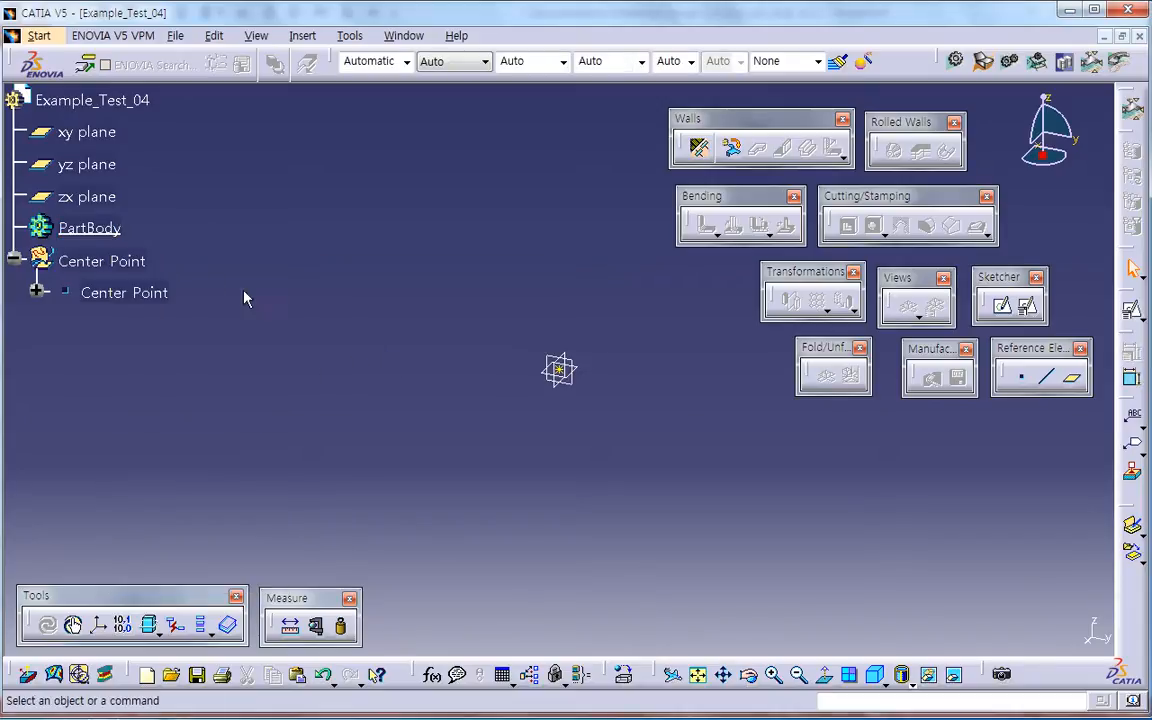
left_click(985, 65)
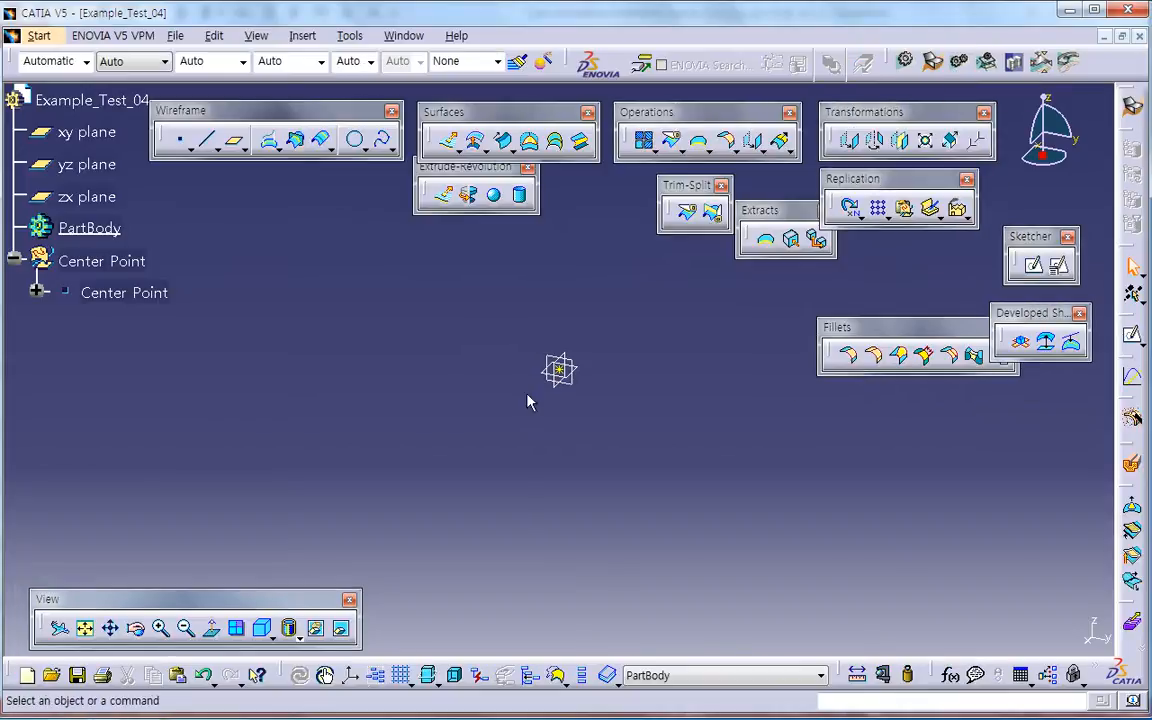
left_click_drag(437, 167, 309, 202)
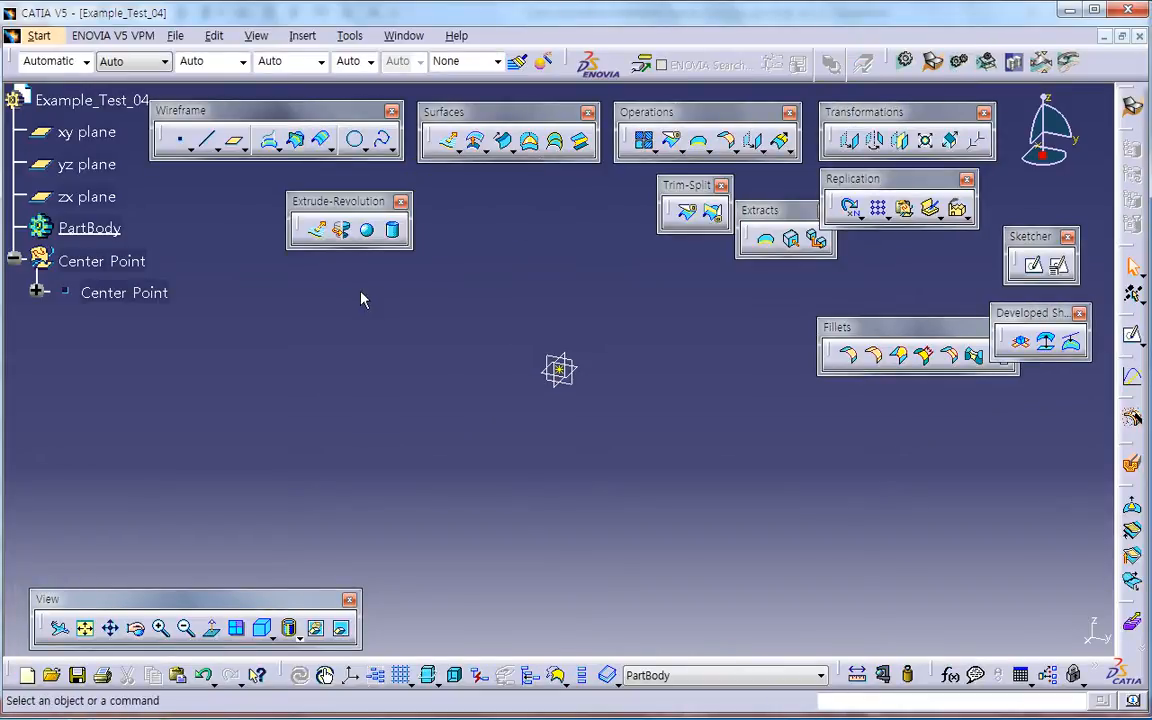
left_click(460, 718)
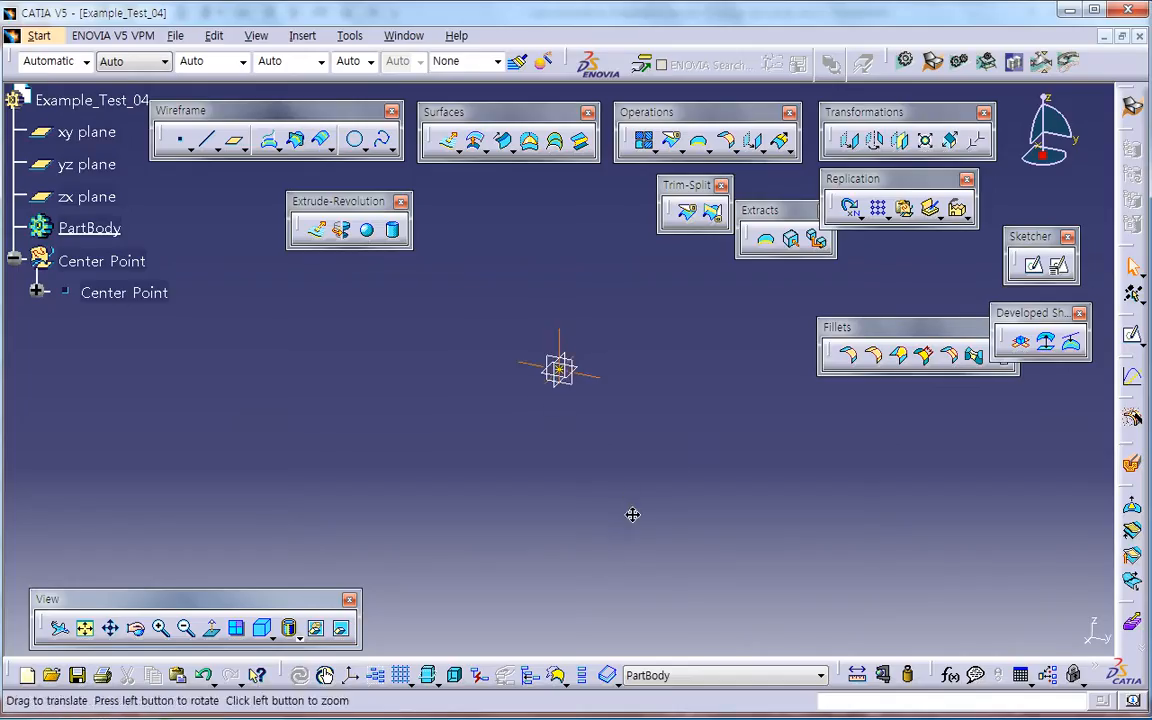
left_click(1058, 265)
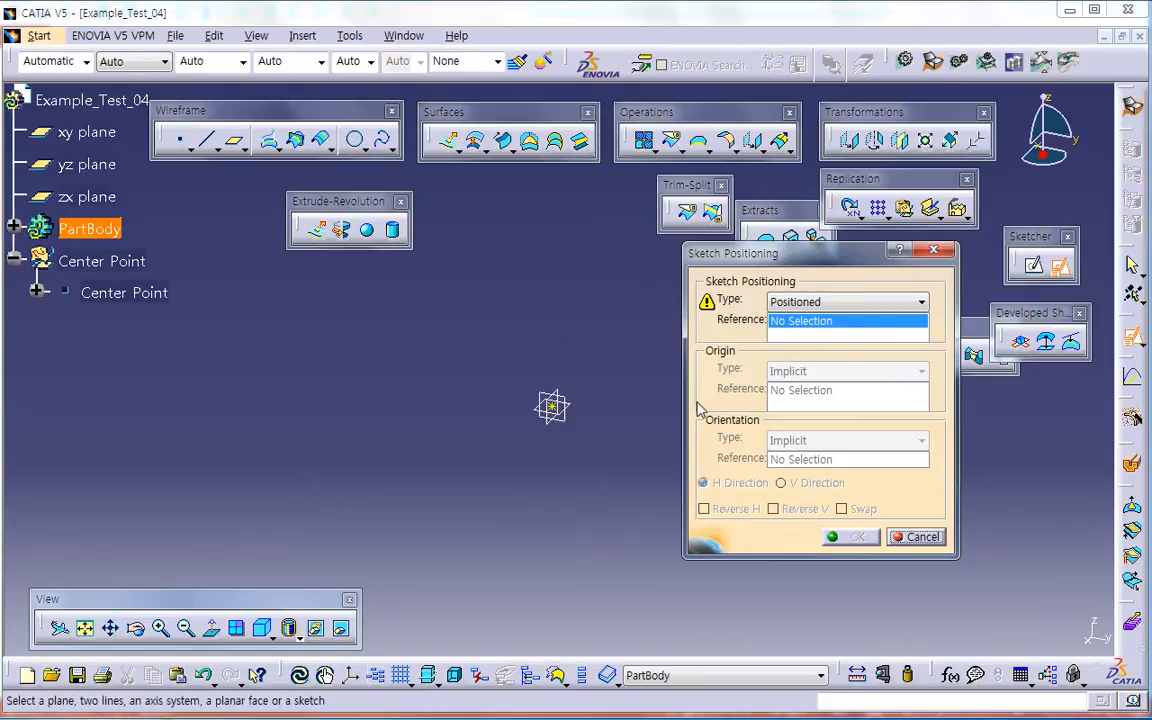
left_click(910, 540)
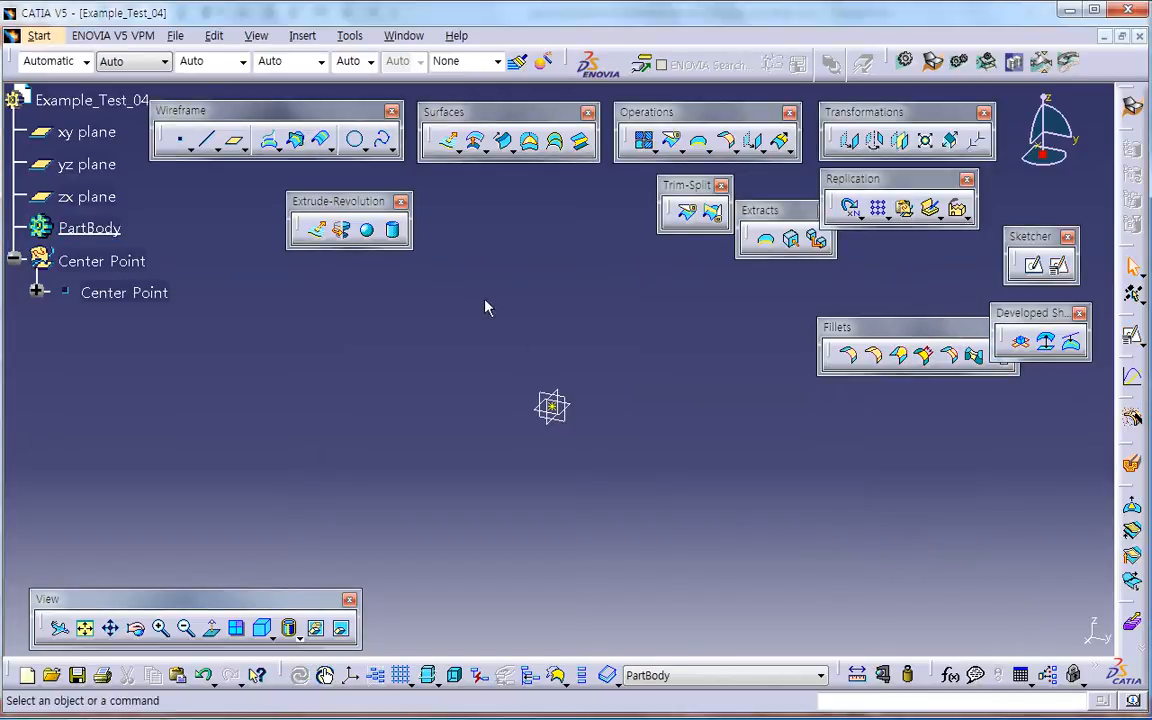
Step: Define a center-and-radius circle centred on Center Point with the xy plane as its support
left_click(356, 140)
left_click_drag(828, 425, 821, 355)
left_click(787, 414)
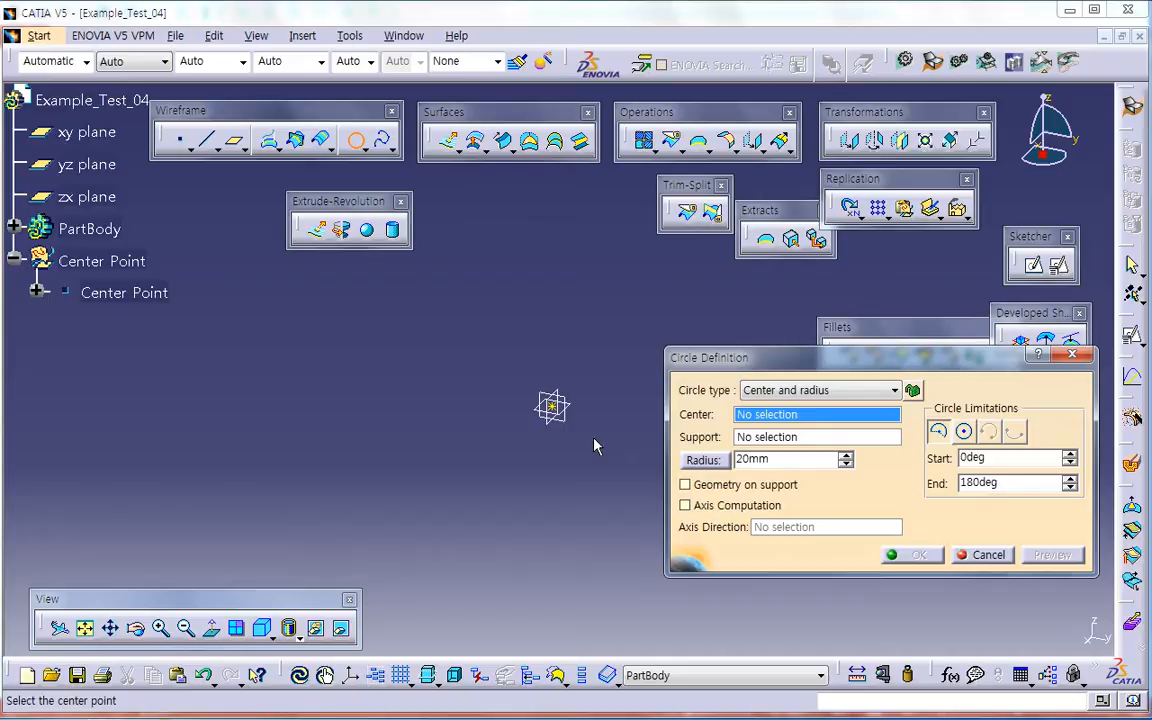
left_click(552, 407)
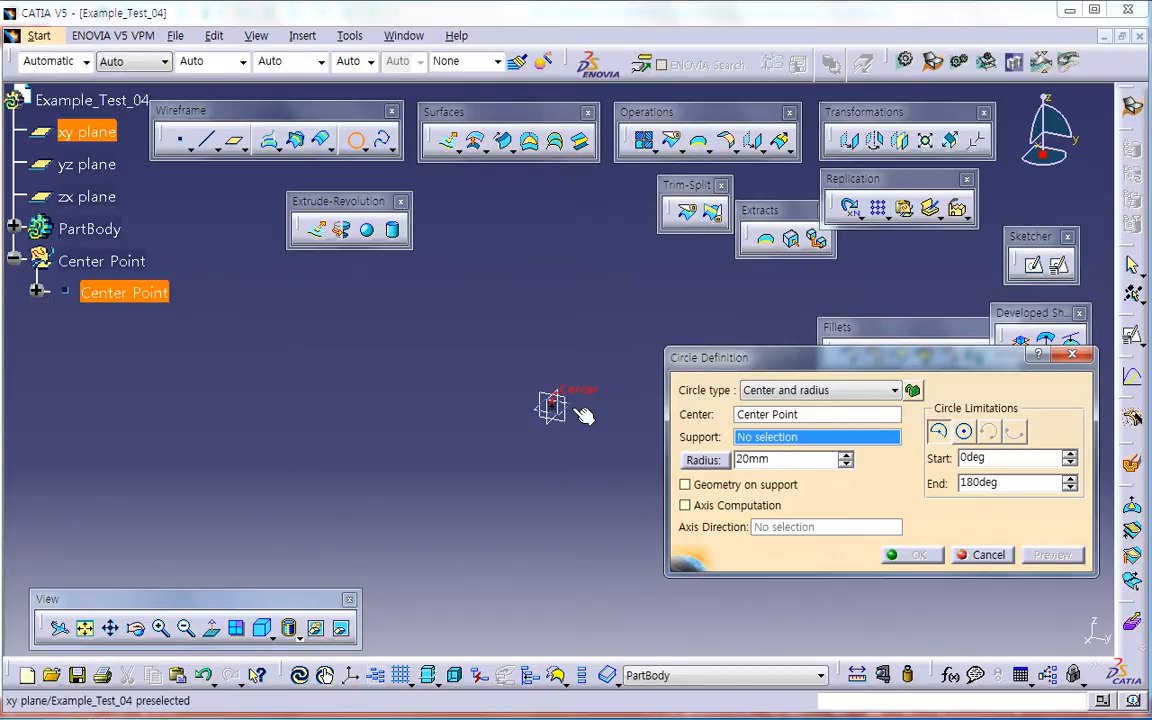
left_click(86, 132)
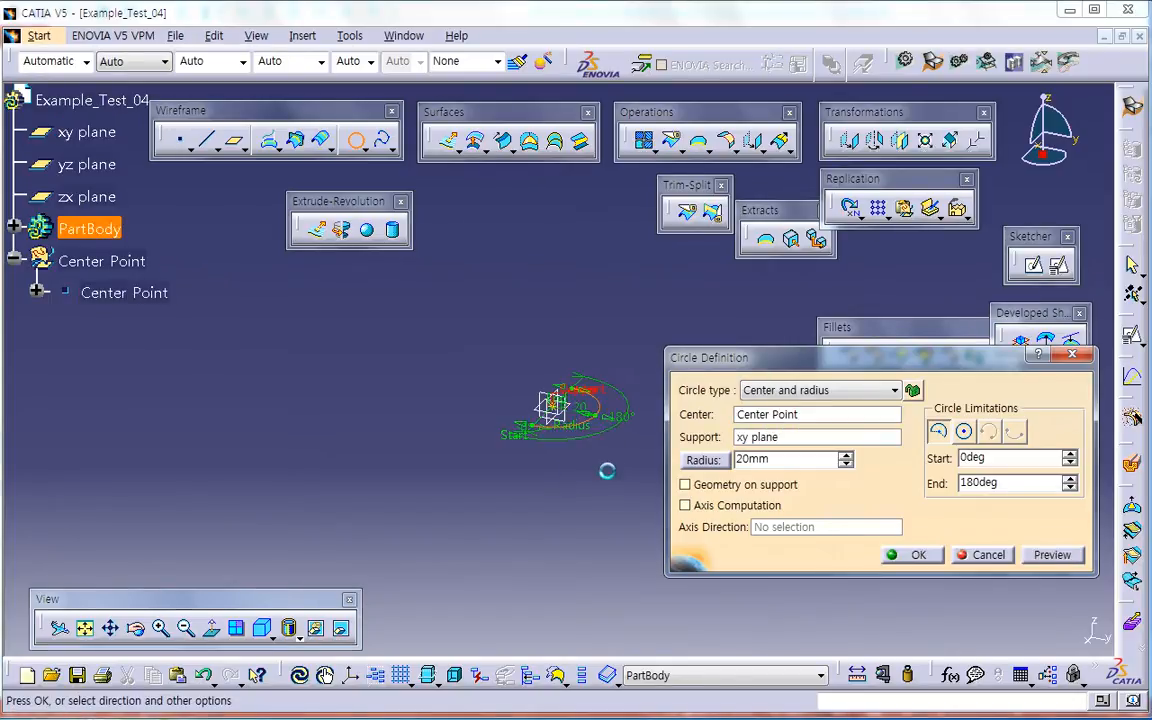
Step: Size the circle by a diameter of 15 mm, make it a whole circle and create it
left_click(703, 460)
left_click_drag(792, 466, 733, 472)
type("15")
key("Tab")
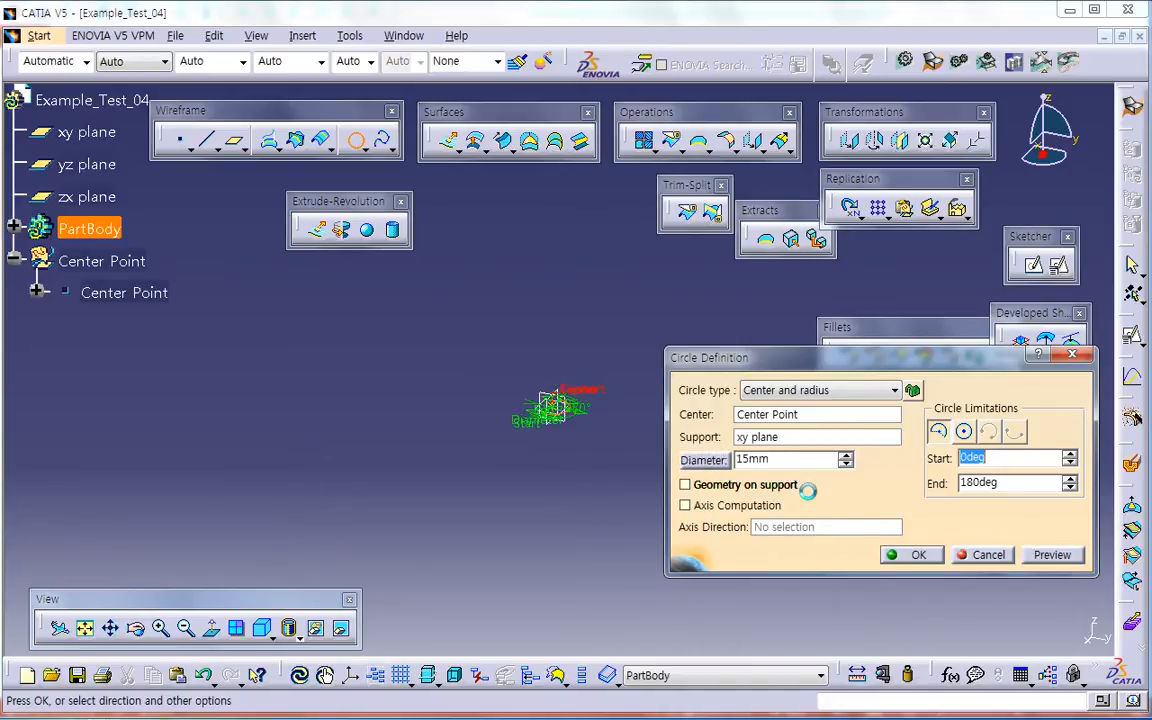
left_click(963, 431)
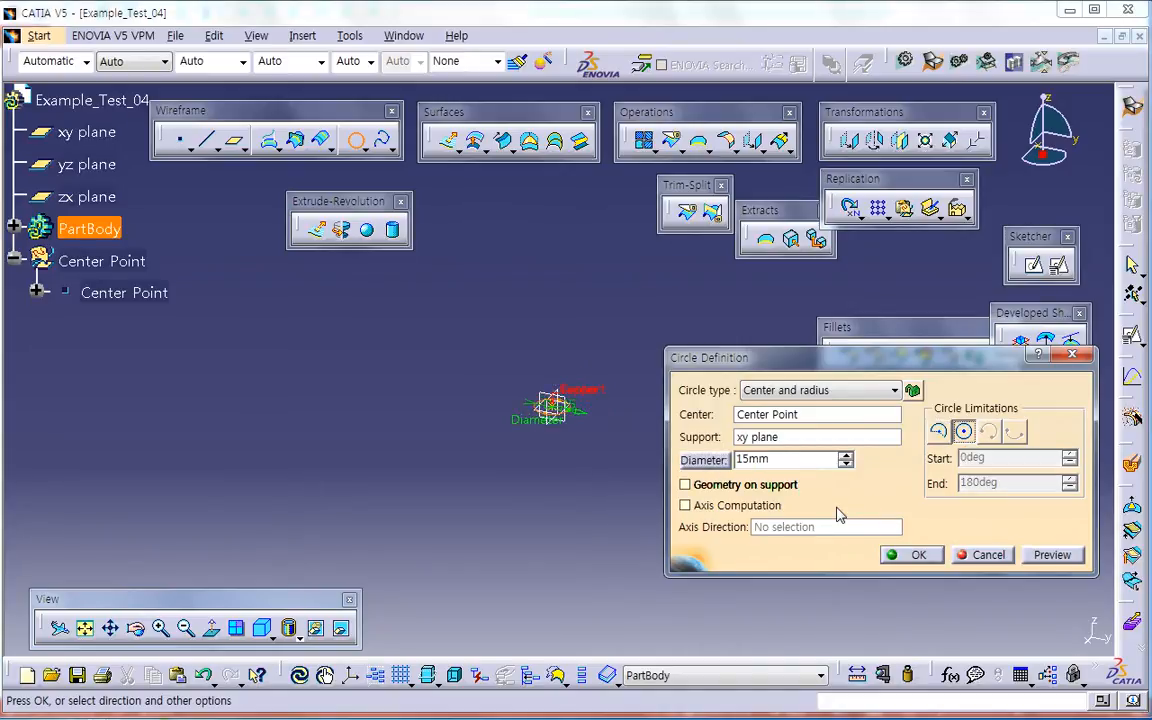
left_click(915, 555)
middle_click_drag(725, 530, 740, 383)
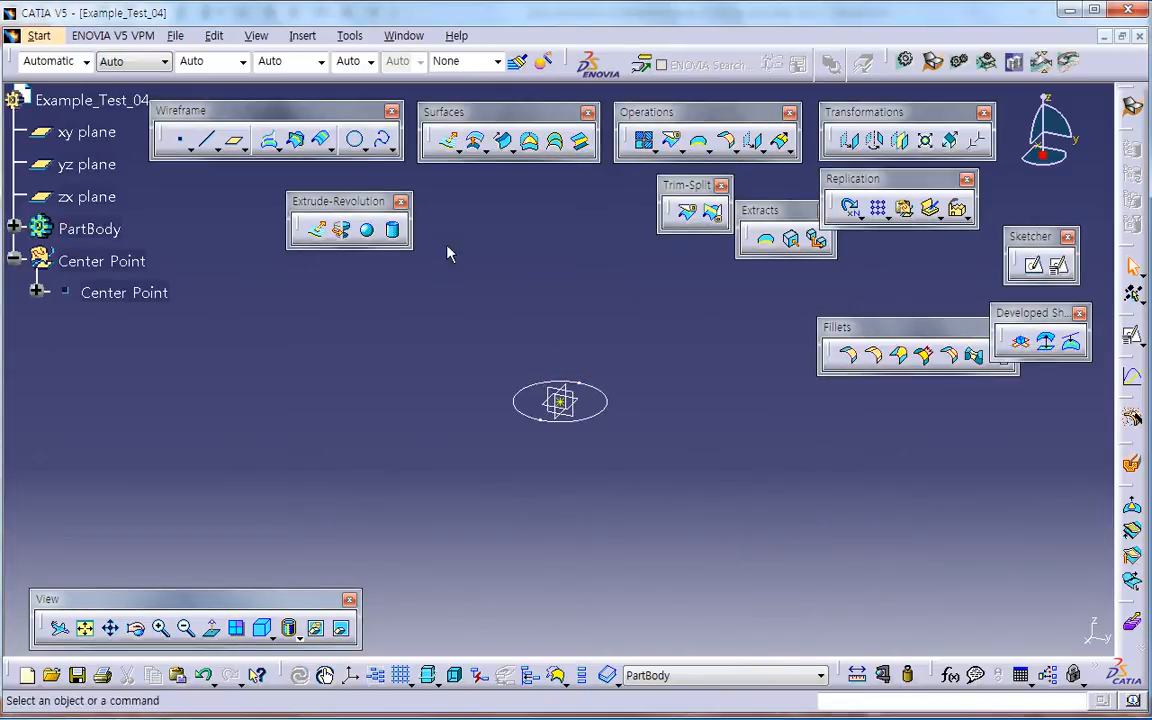
Step: Extrude the circle as a surface normal to the xy plane by 50 mm with mirrored extent
left_click(316, 229)
left_click_drag(560, 368, 714, 374)
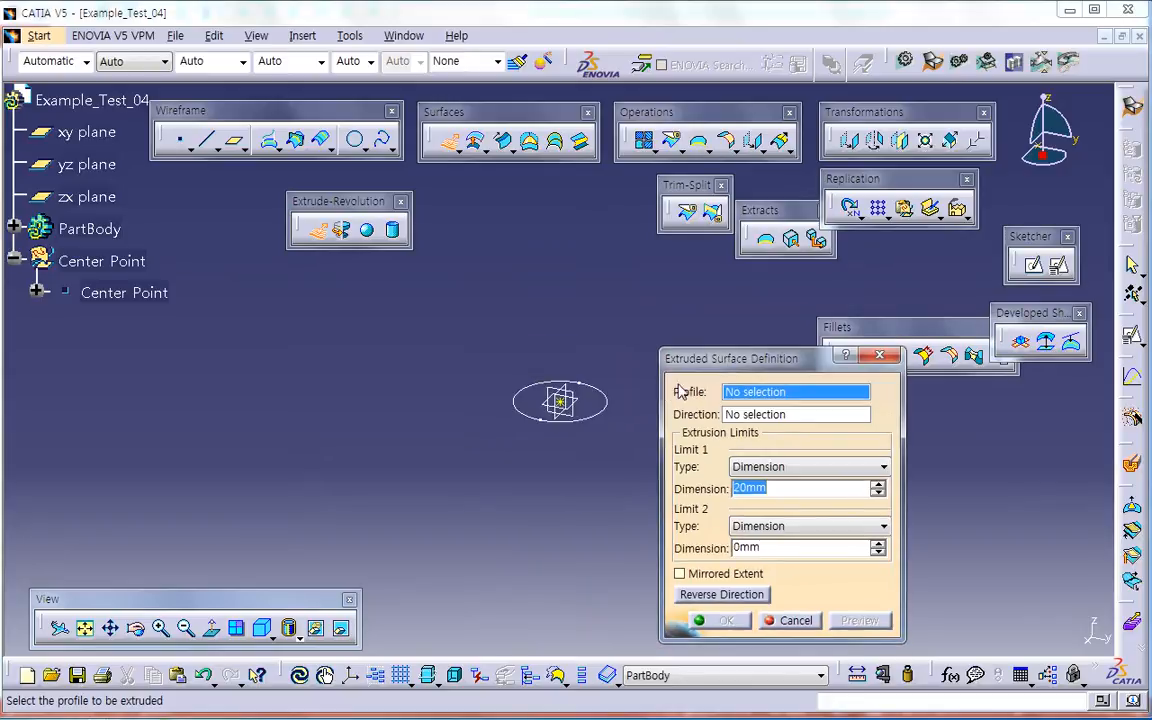
left_click(607, 403)
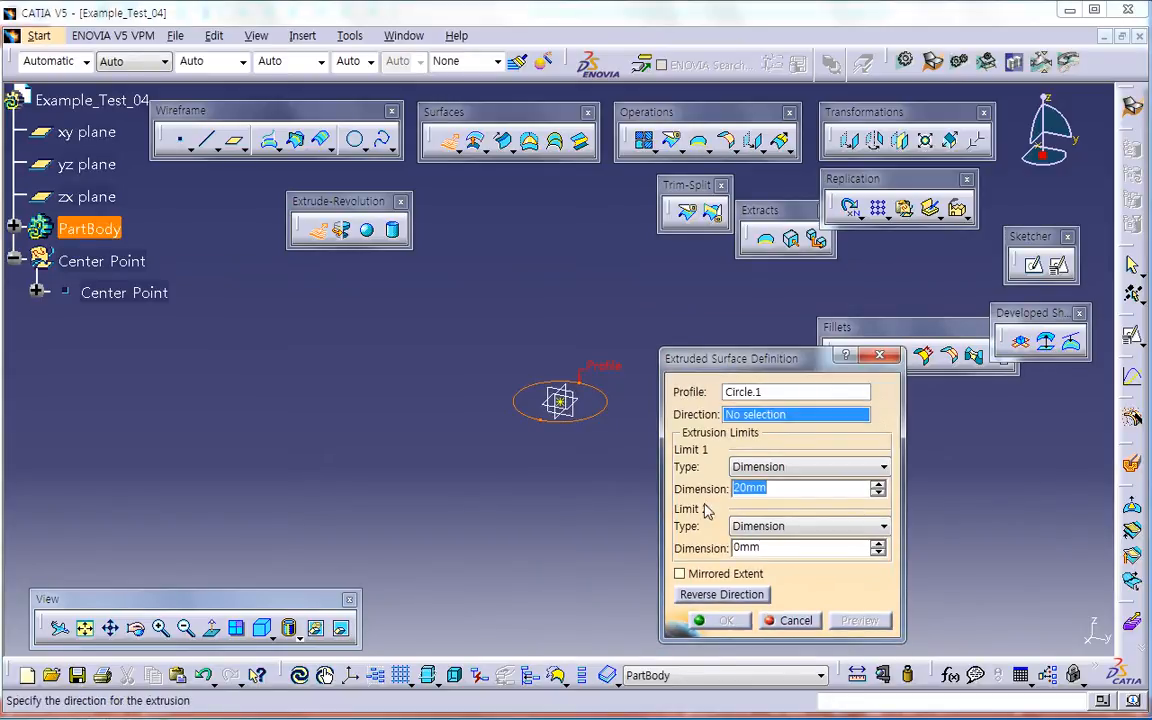
left_click(588, 404)
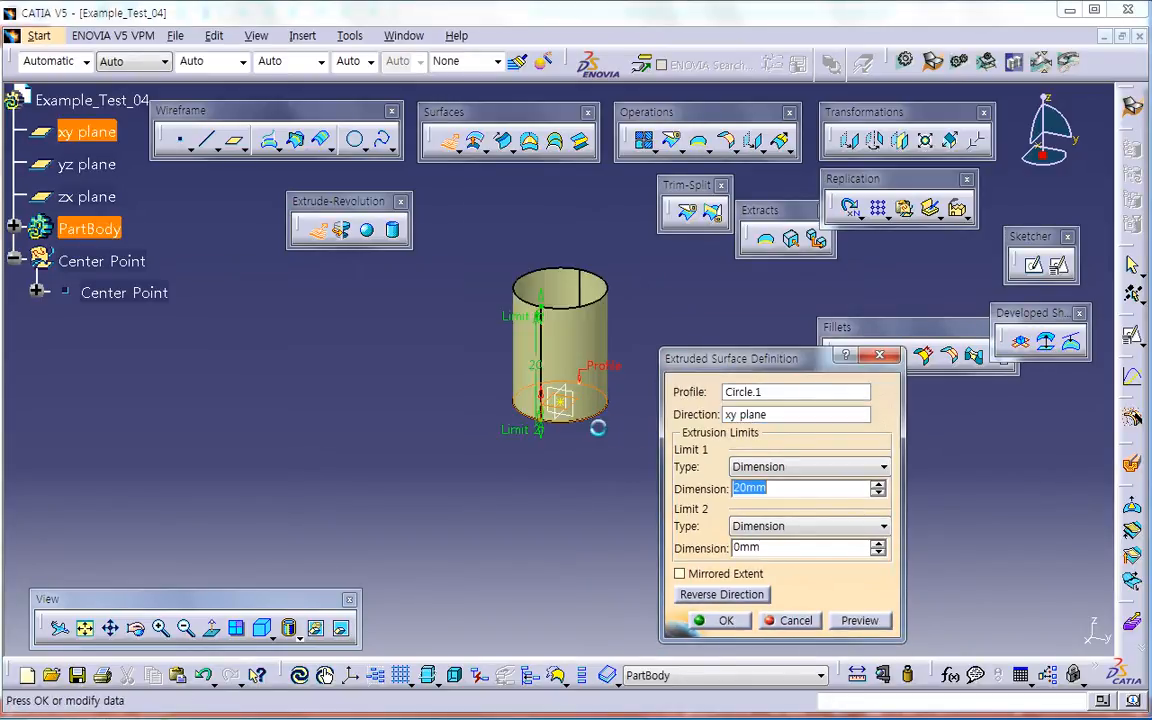
type("50")
key("Return")
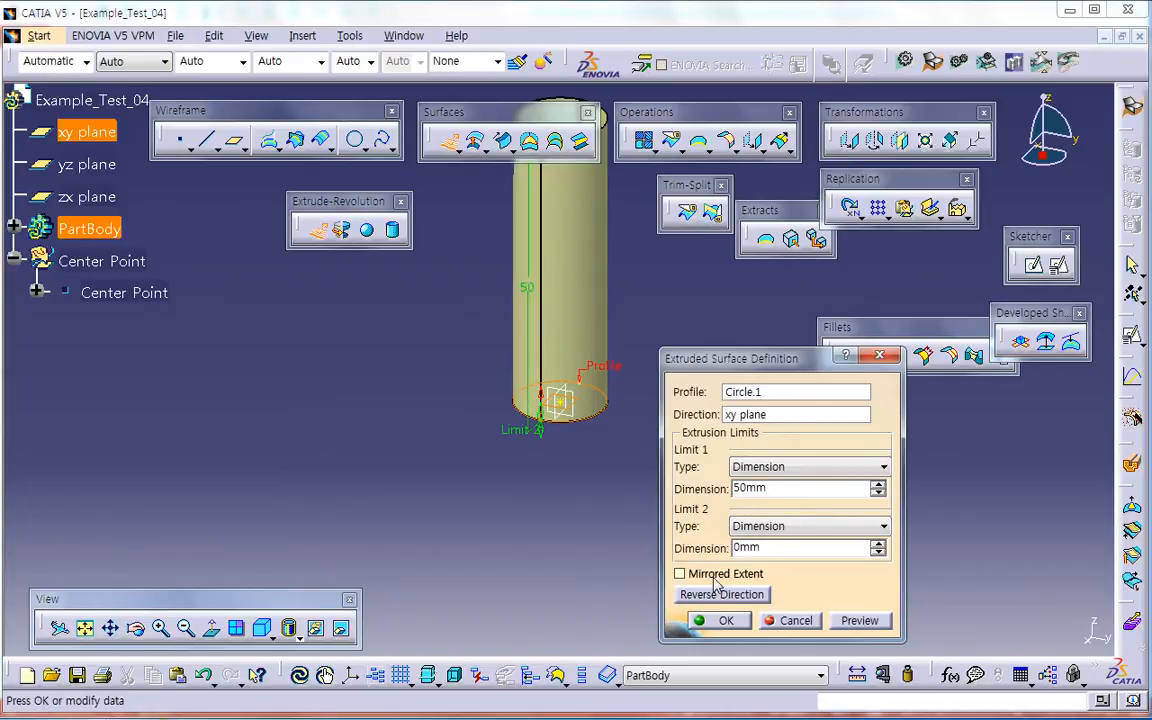
left_click(679, 573)
middle_click_drag(669, 541, 620, 537)
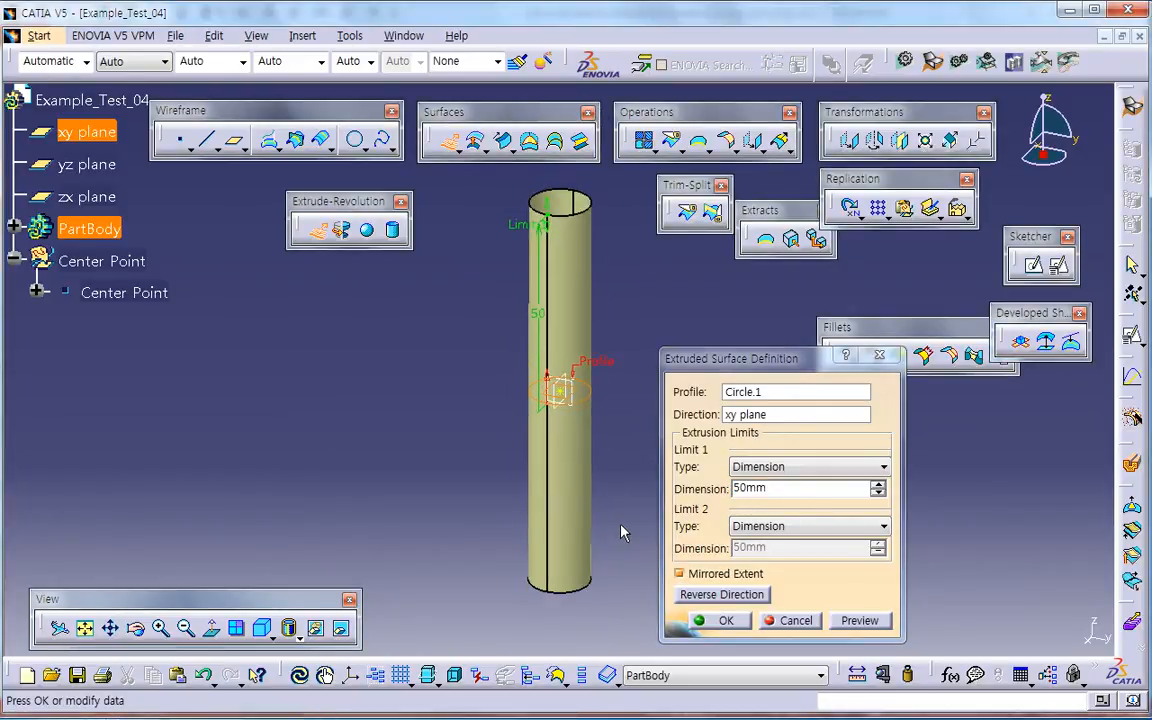
left_click(725, 620)
middle_click_drag(692, 535, 667, 563)
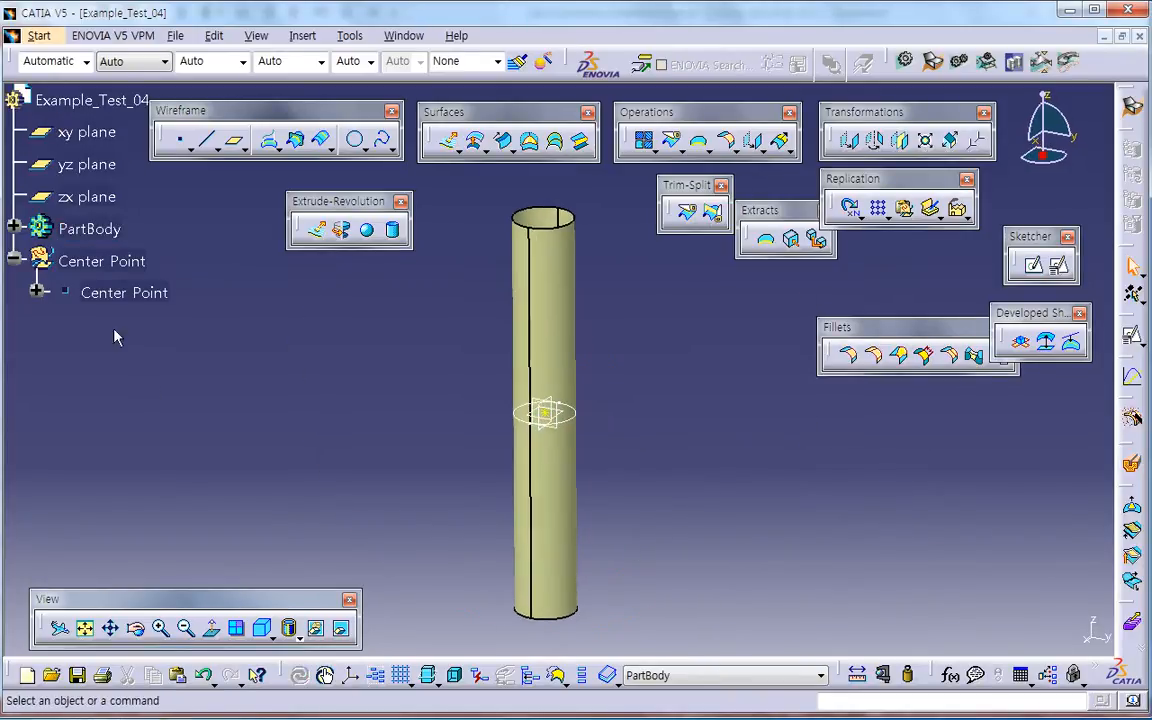
Step: Expand PartBody in the tree and hide the circle used as the extrusion profile
left_click(15, 227)
left_click(95, 260)
right_click(92, 258)
left_click(150, 319)
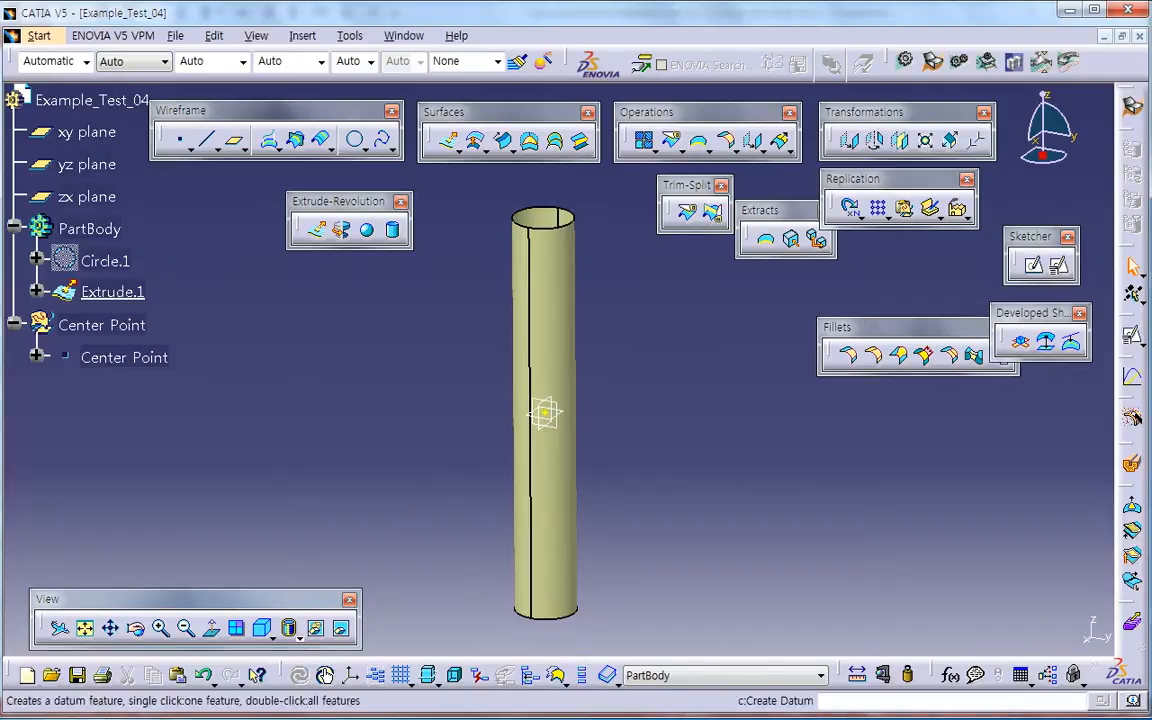
Step: Check the flat pattern in the PowerPoint drawing, return to CATIA and open a positioned sketch on the yz plane
key("alt+Tab")
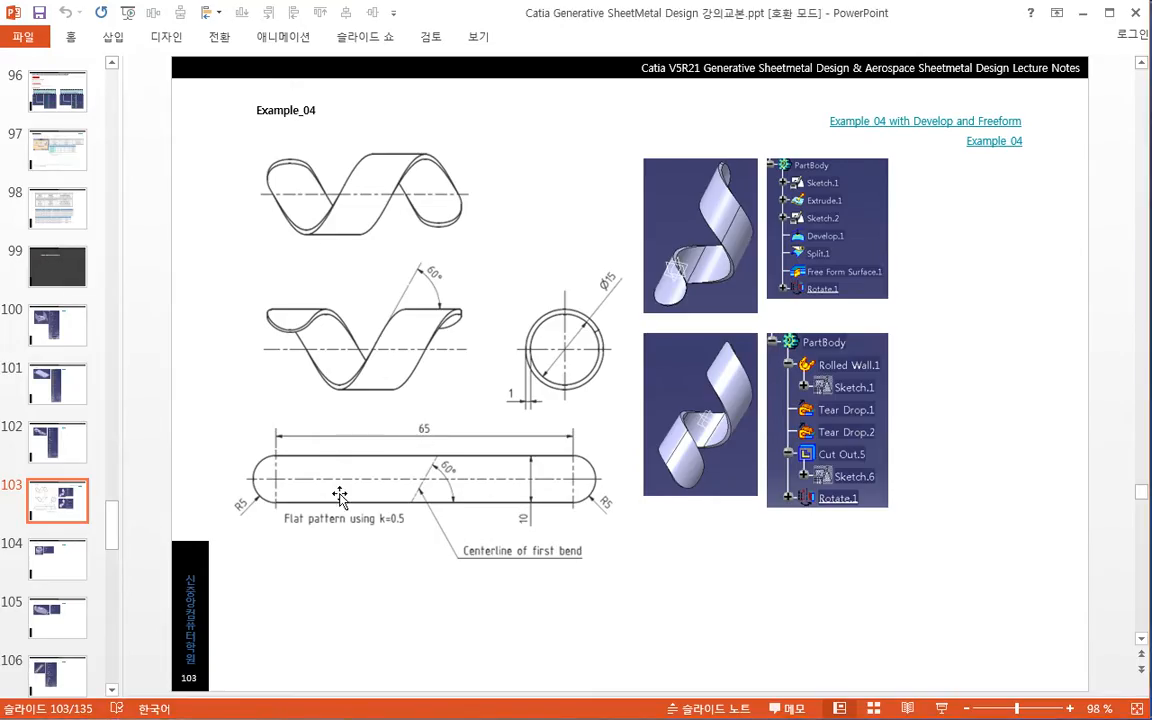
key("alt+Tab")
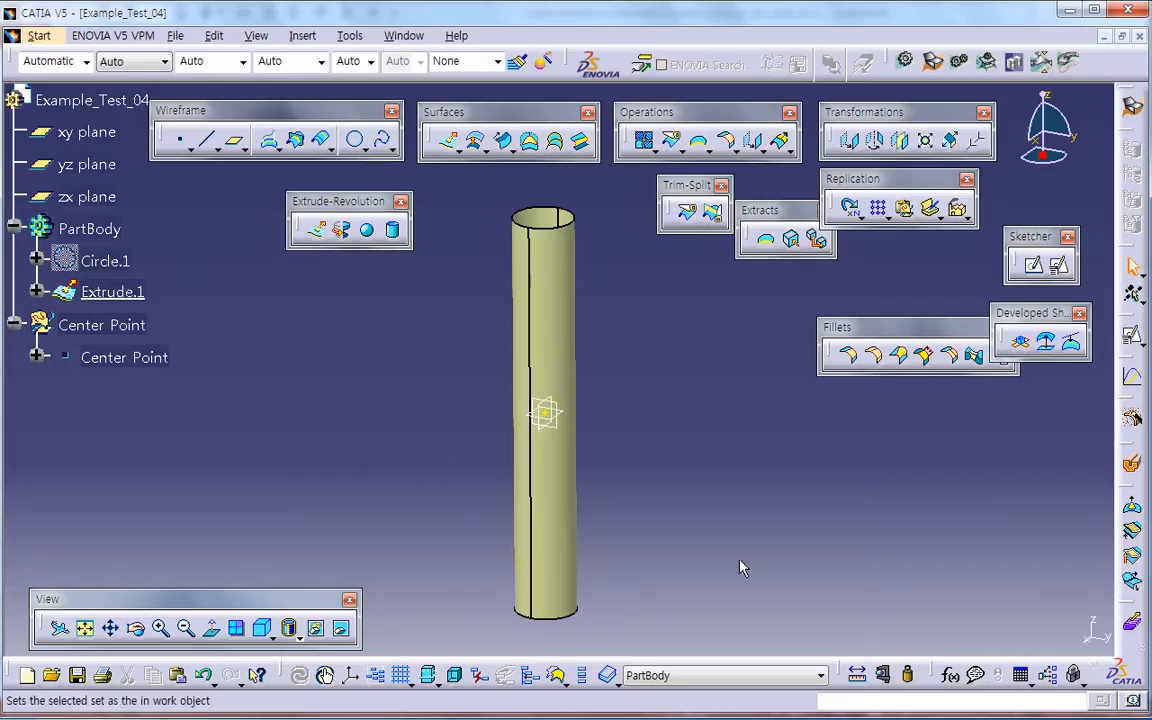
left_click(1061, 268)
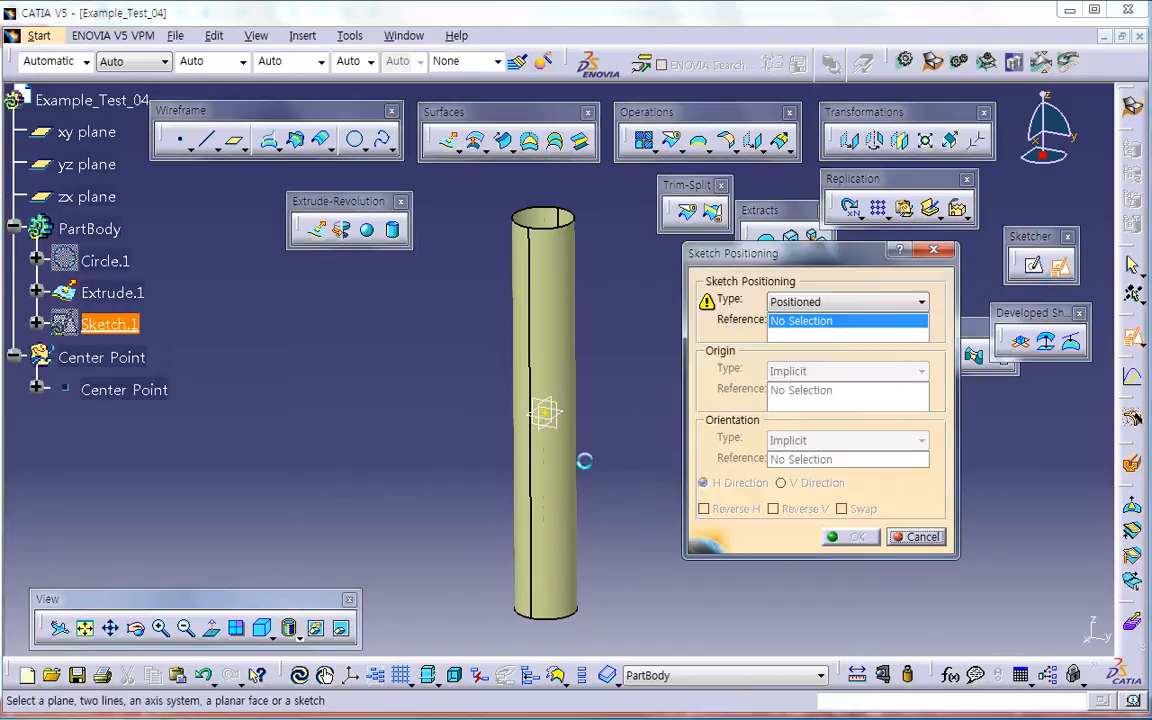
left_click(544, 416)
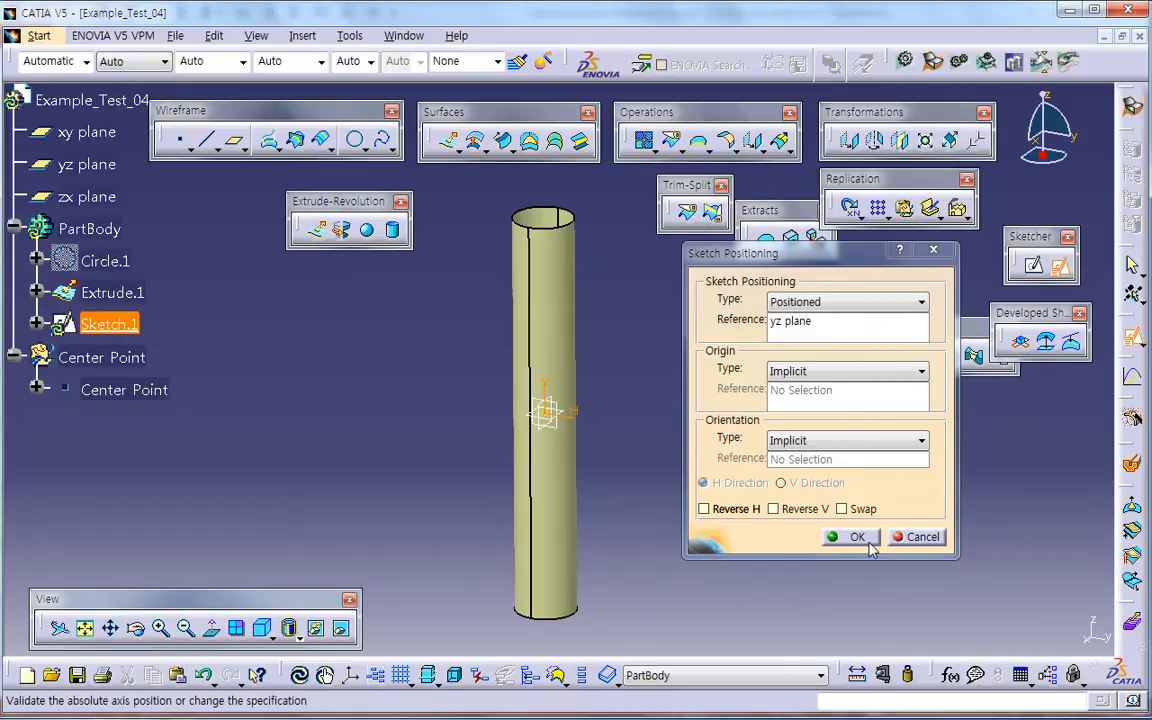
left_click(852, 537)
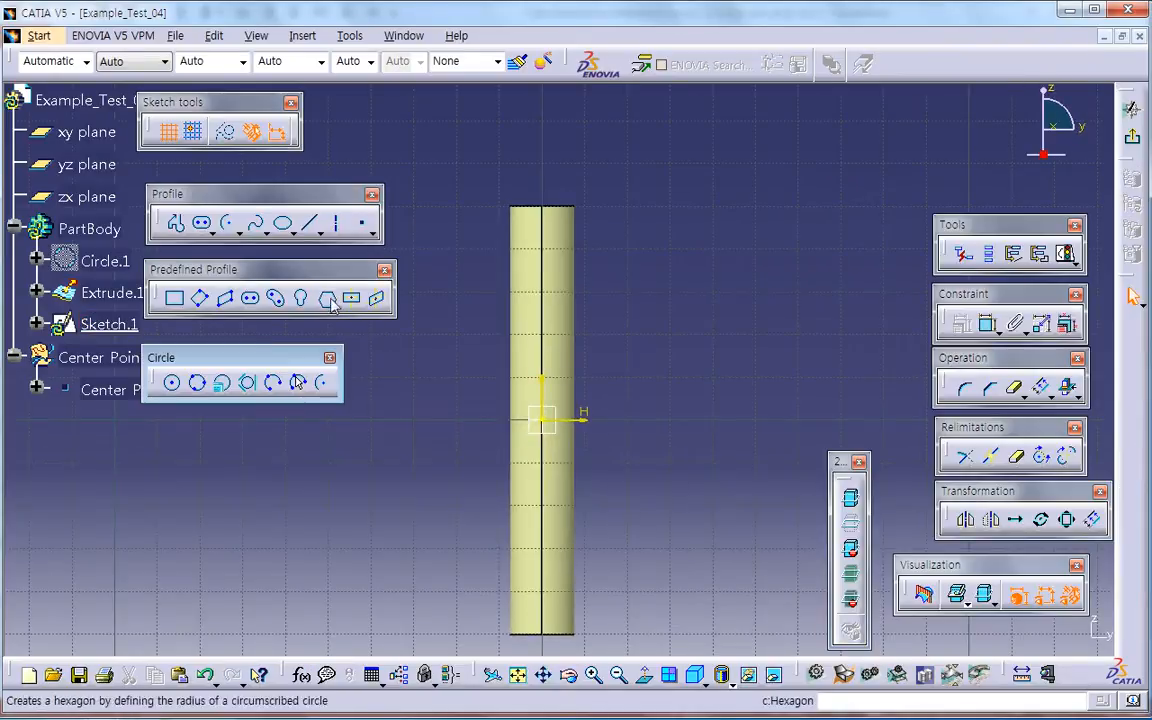
Step: Sketch an inclined elongated hole across the cylinder with an end radius of about 8 mm
left_click(250, 297)
left_click(410, 516)
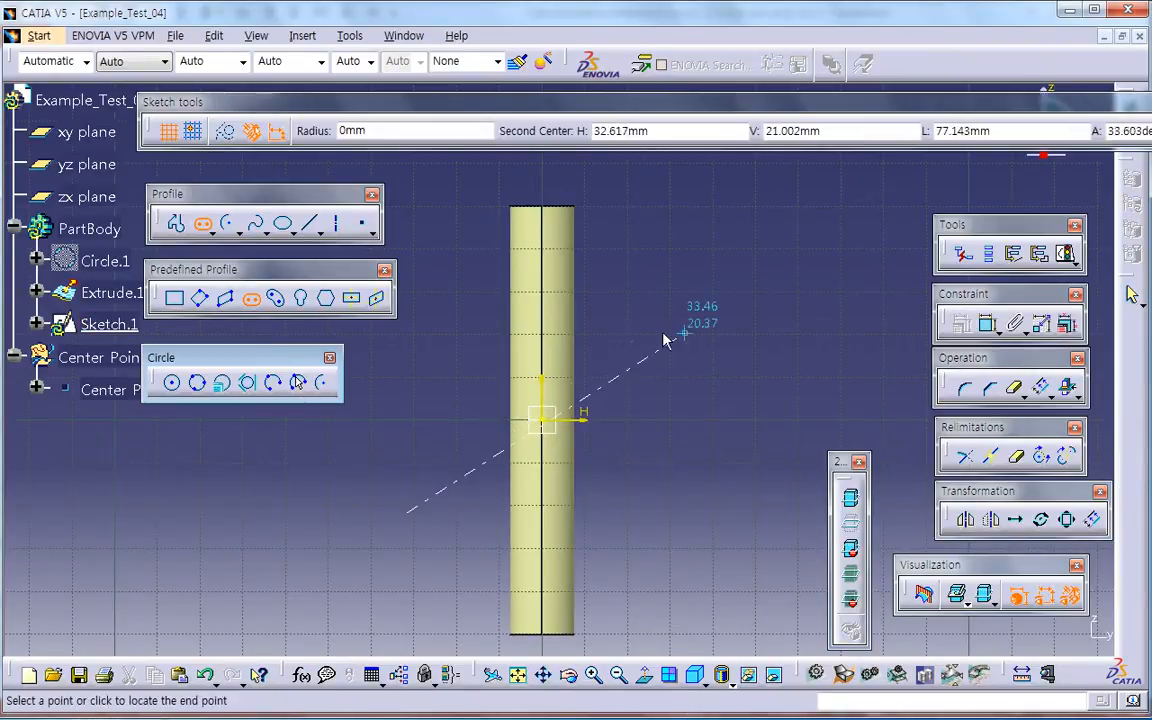
left_click(640, 332)
left_click(659, 356)
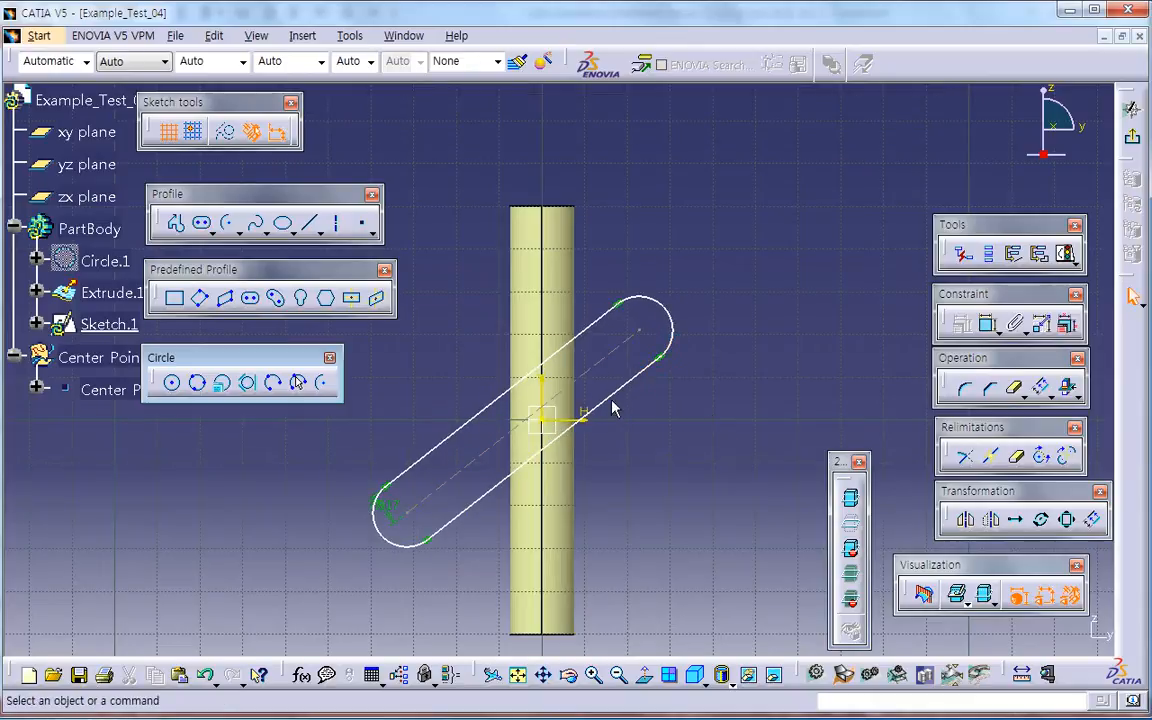
Step: Constrain the sketch origin as the midpoint of the elongated hole's centre line
left_click(615, 352)
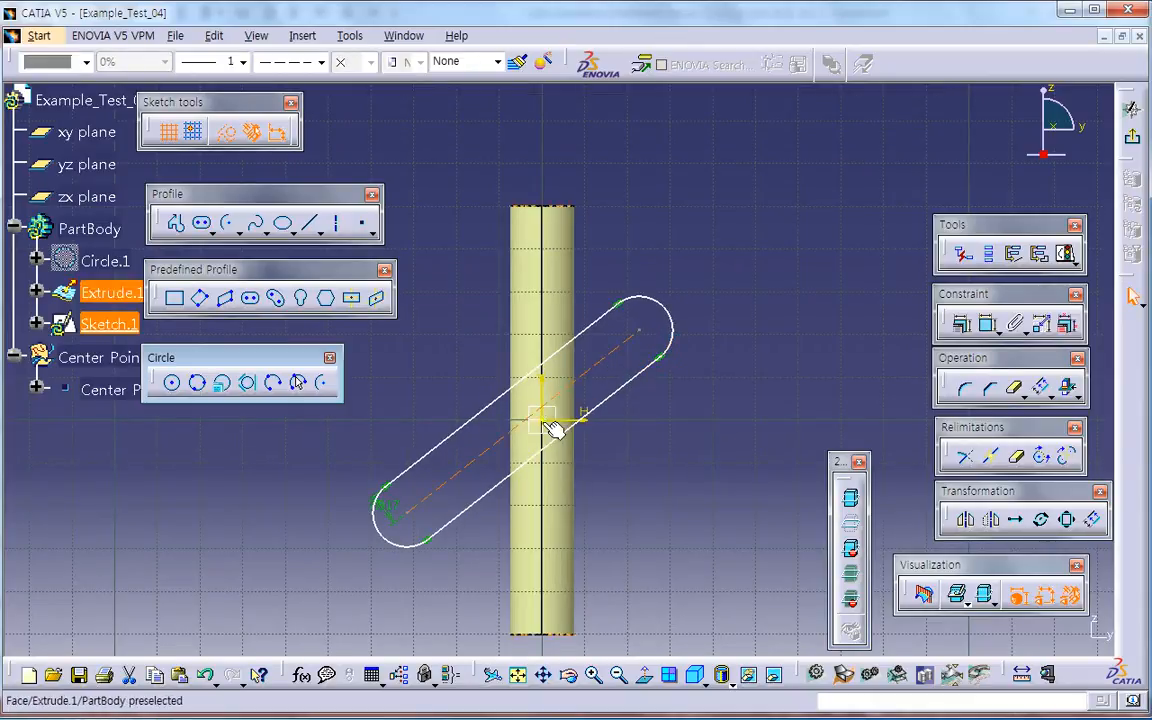
left_click(547, 424, "ctrl")
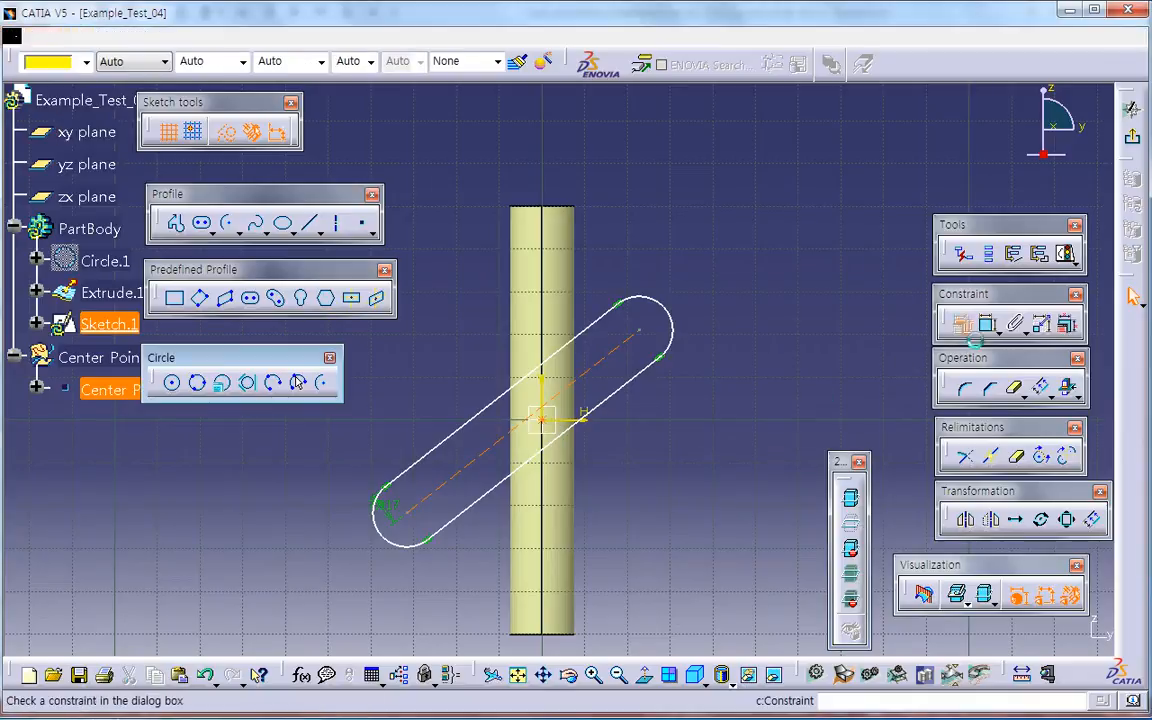
left_click(961, 323)
left_click(912, 580)
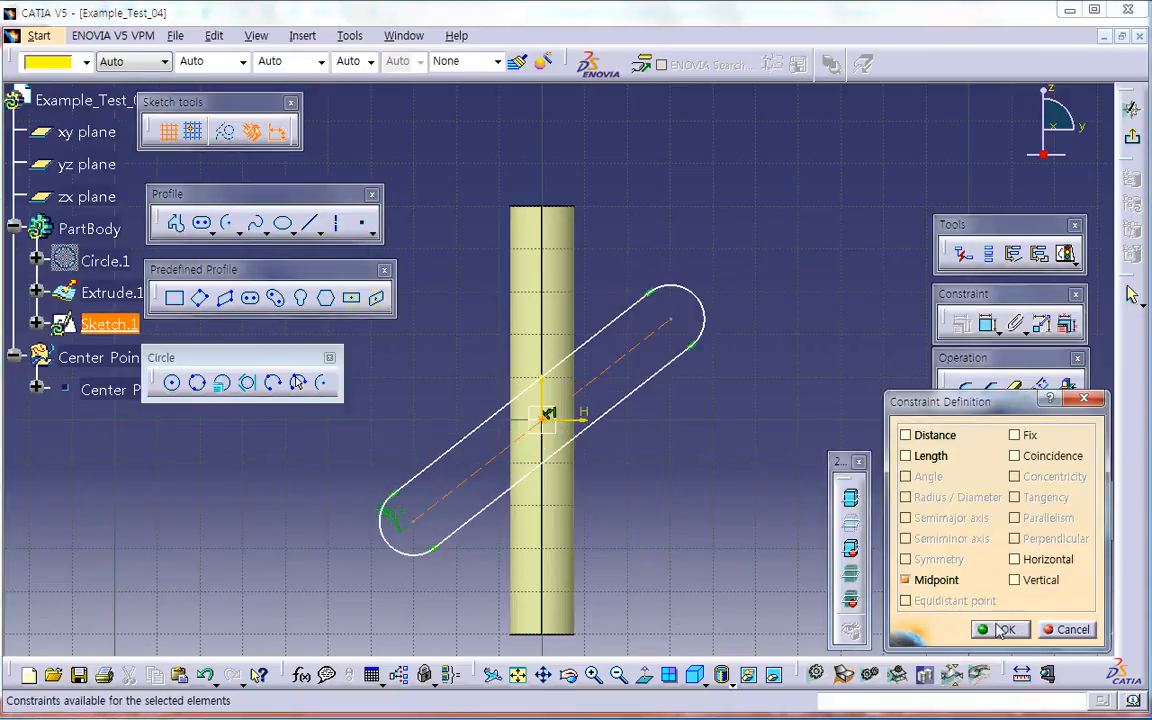
left_click(1003, 629)
Step: Dimension the length of the elongated hole's centre line and set it to 65 mm
left_click(988, 323)
left_click(629, 370)
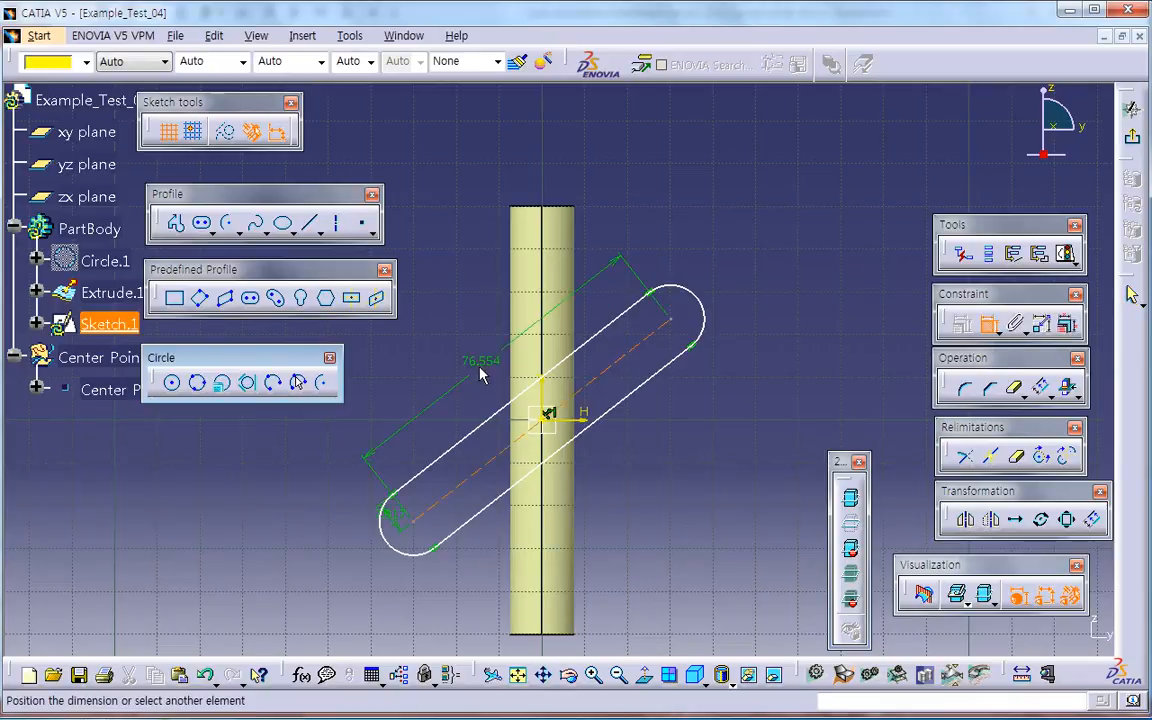
double_click(482, 366)
type("65")
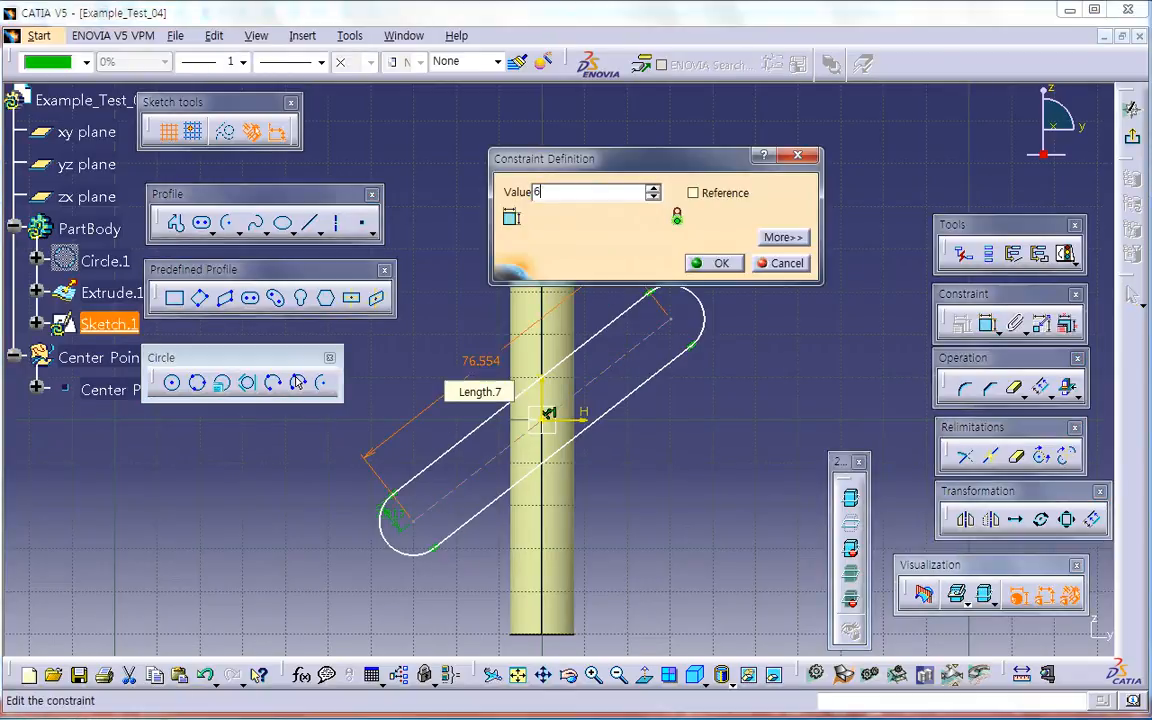
key("Return")
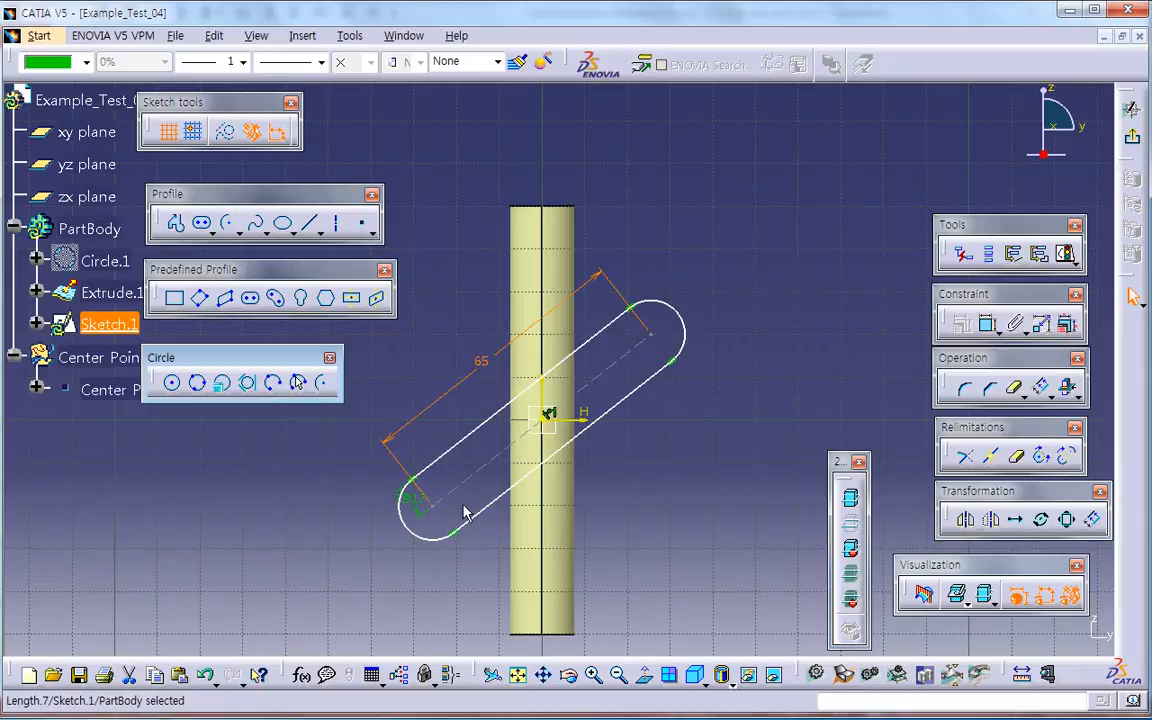
Step: Set the elongated hole's end radius to 5 mm
double_click(416, 507)
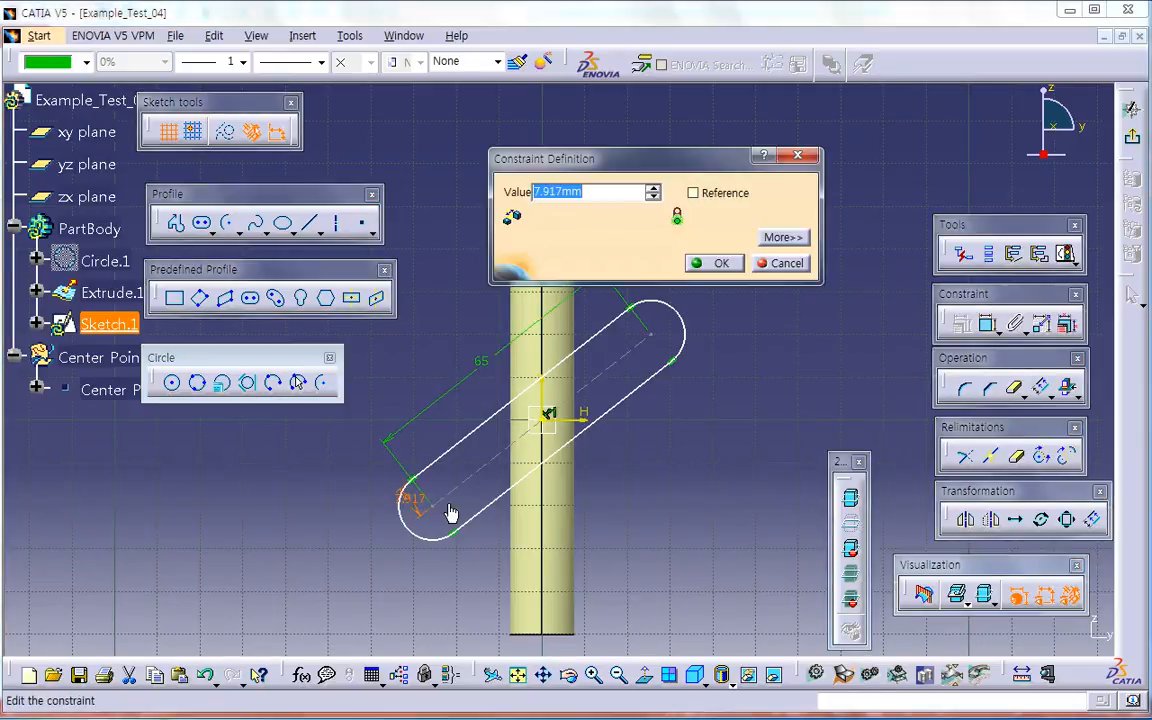
type("5")
key("Return")
left_click(740, 496)
Step: Constrain the centre line at 30° to the horizontal axis and exit the sketch
left_click(987, 323)
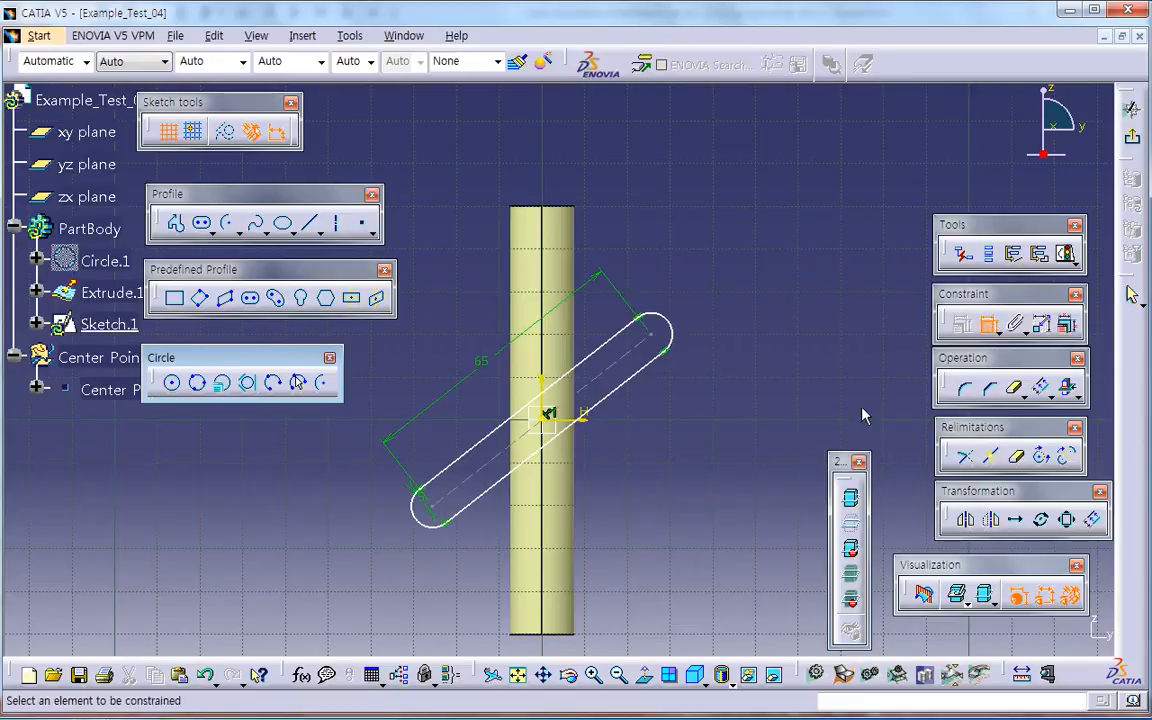
left_click(594, 389)
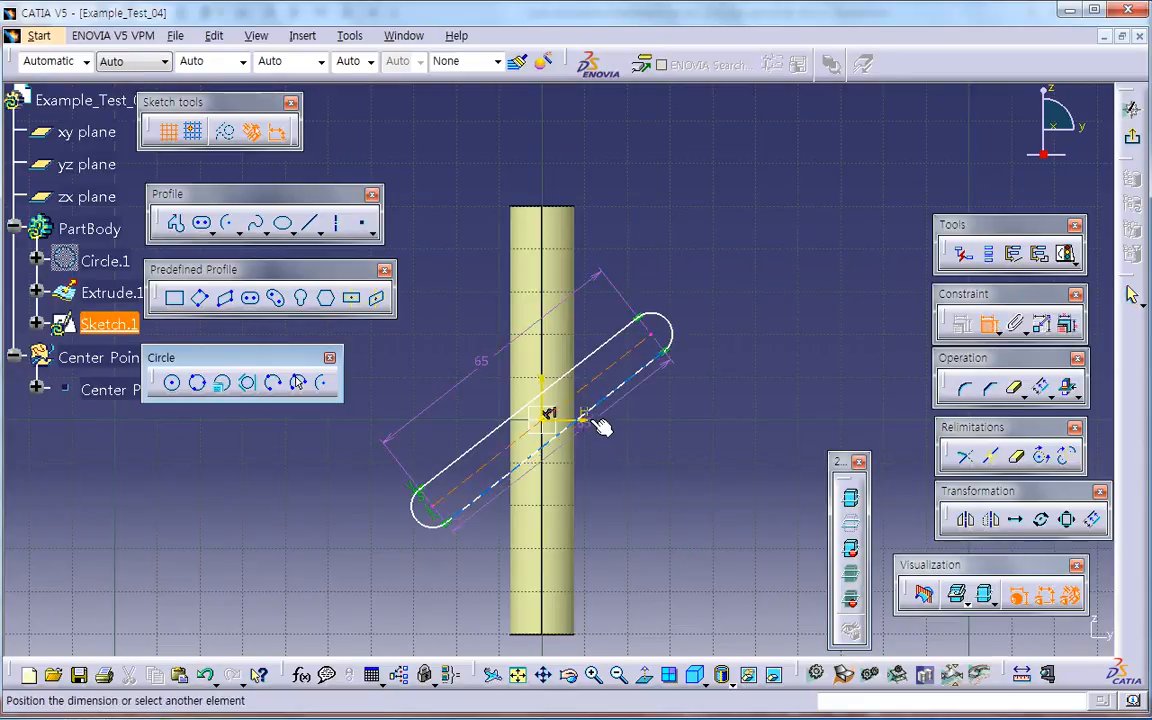
scroll(607, 390, "up", 2)
left_click(568, 453)
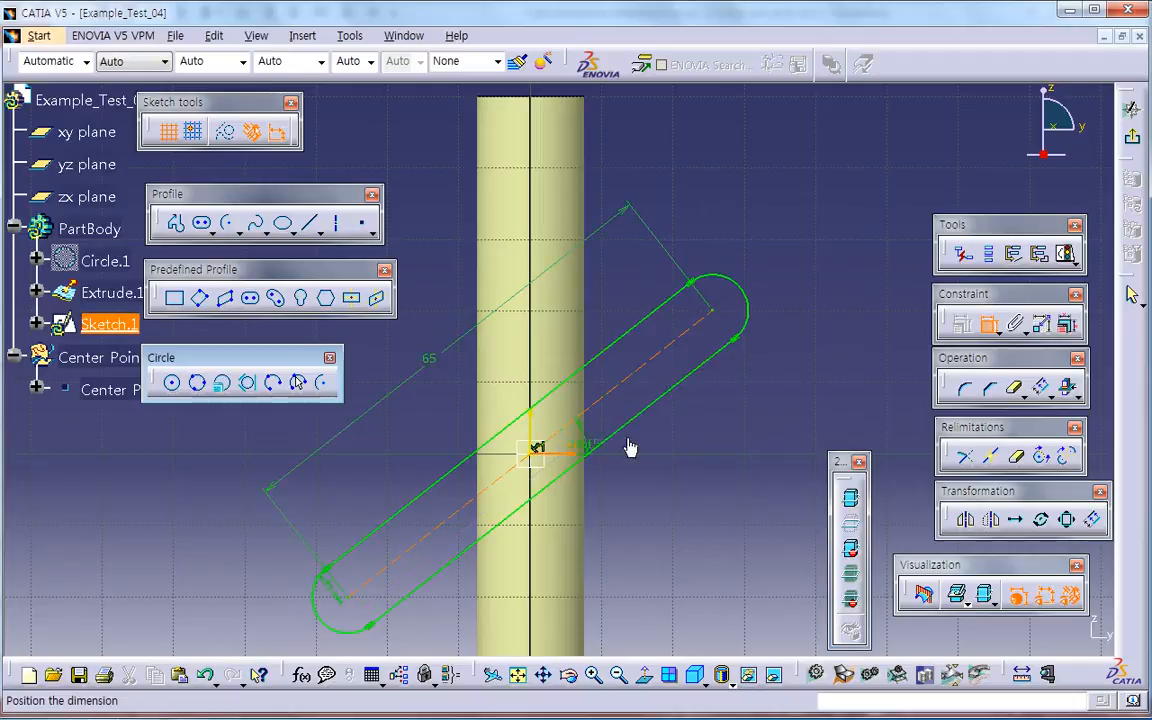
double_click(762, 425)
type("30")
key("Return")
middle_click_drag(679, 437, 648, 445)
left_click(642, 442)
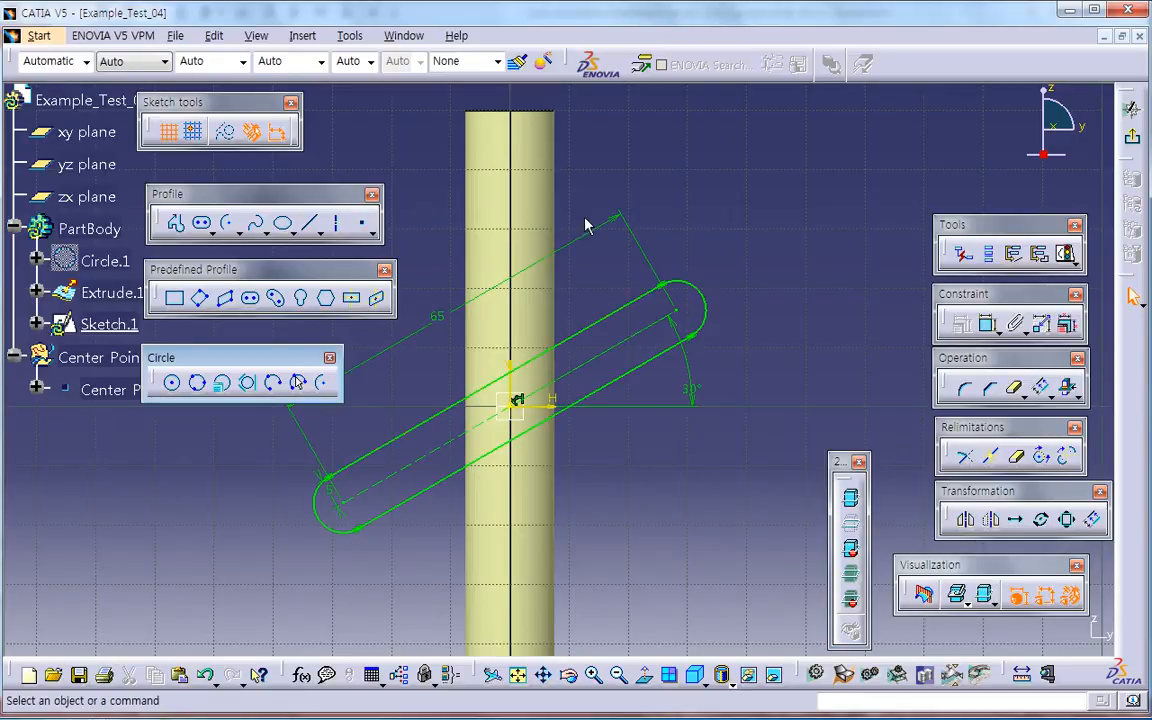
mouse_move(739, 264)
middle_mouse_down()
mouse_move(782, 278)
mouse_move(786, 318)
middle_mouse_up()
left_click(1135, 142)
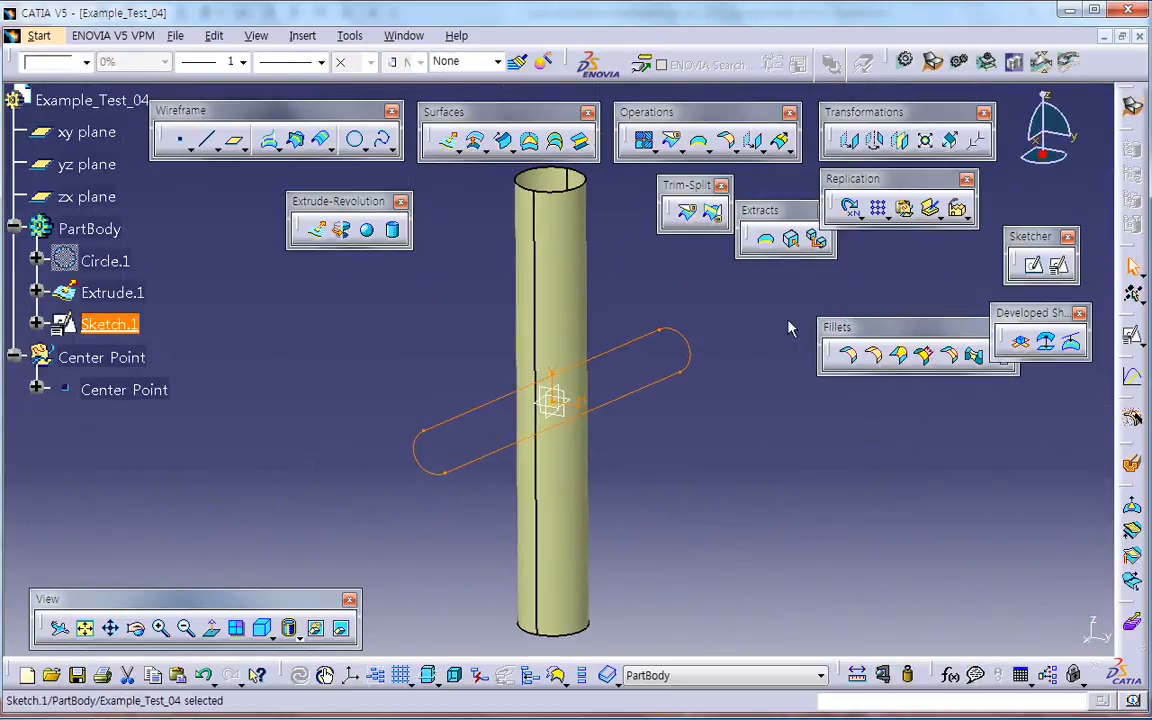
Step: Develop the elongated-hole sketch onto the extruded cylinder using the Develop-Develop method
left_click_drag(1043, 315, 883, 421)
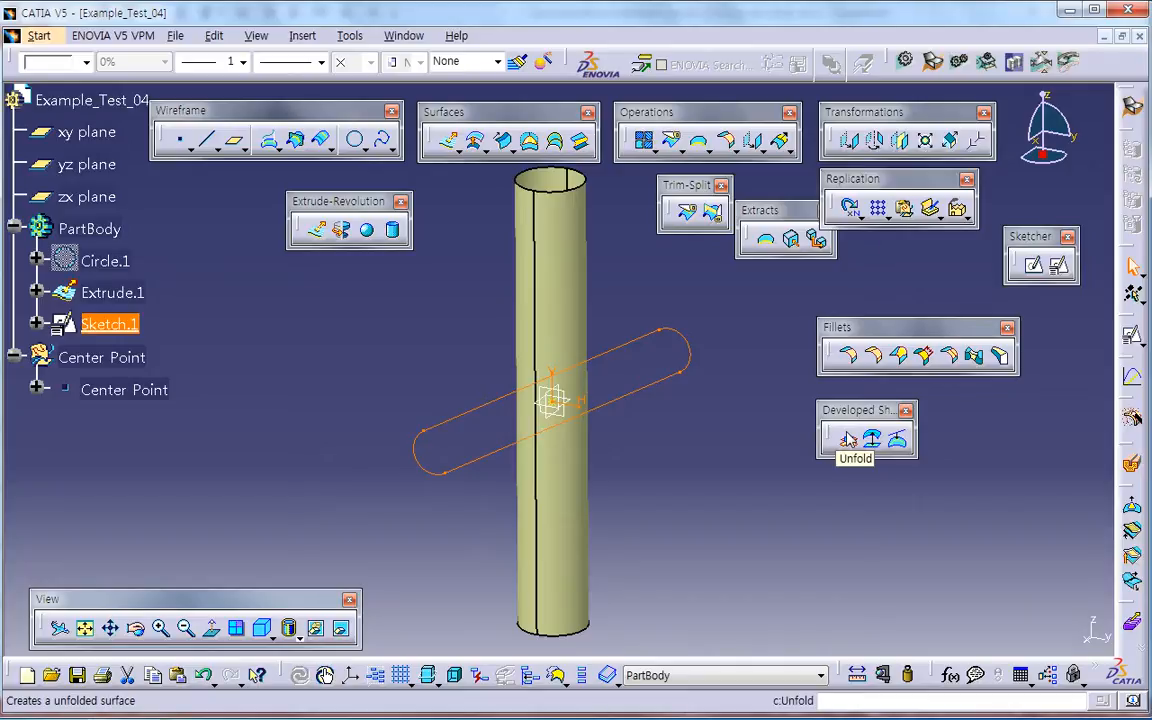
left_click(898, 443)
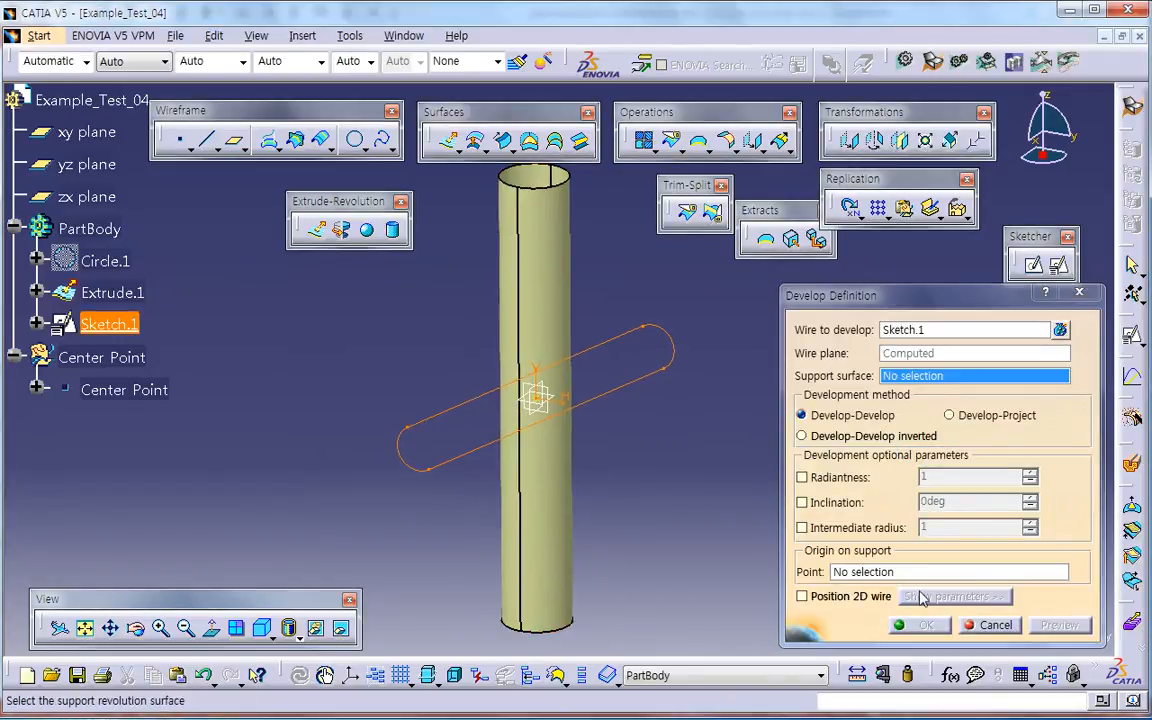
left_click(988, 624)
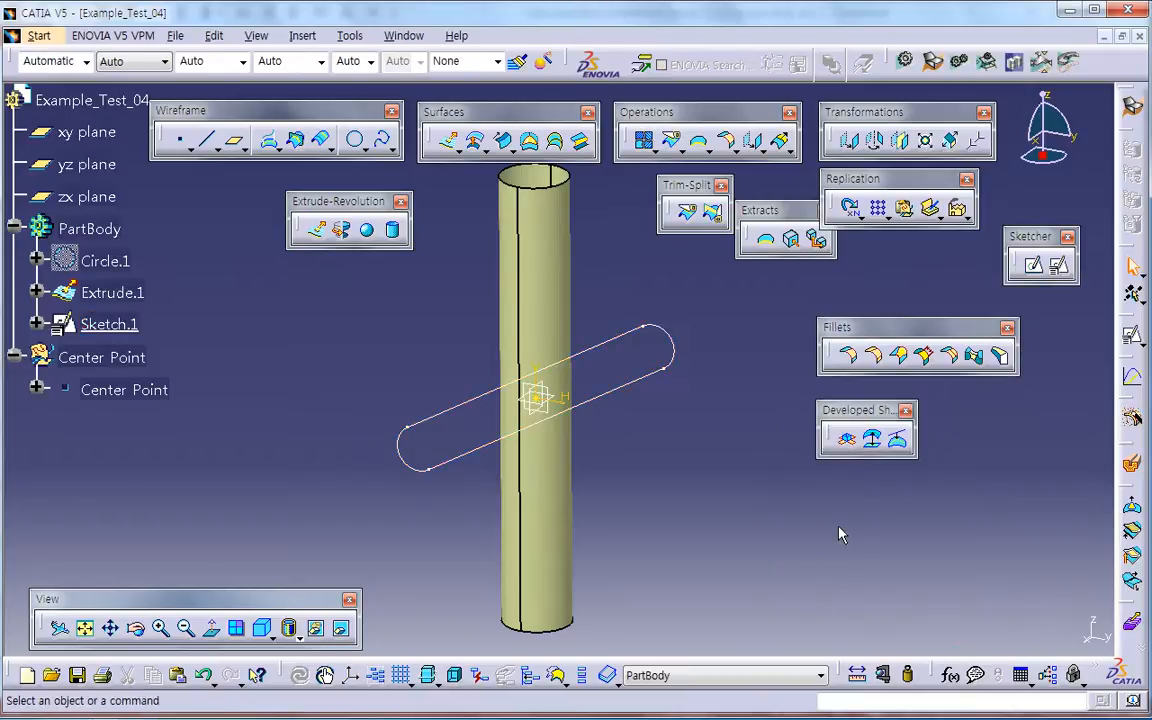
left_click(897, 441)
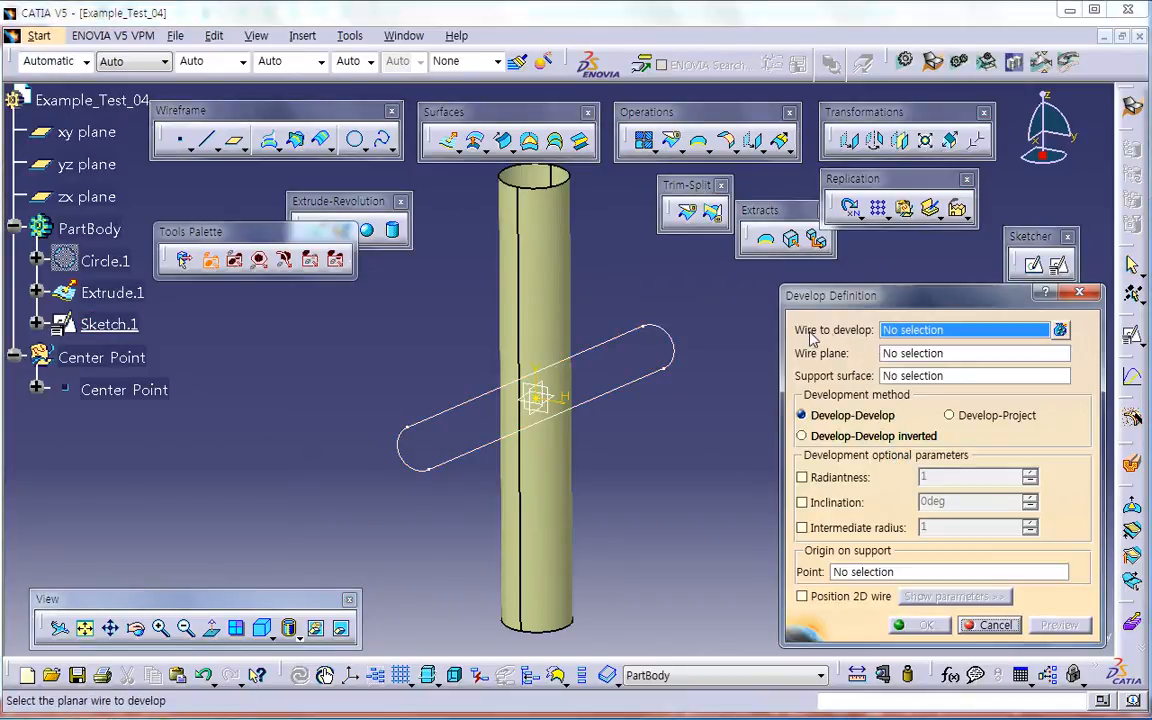
left_click(560, 360)
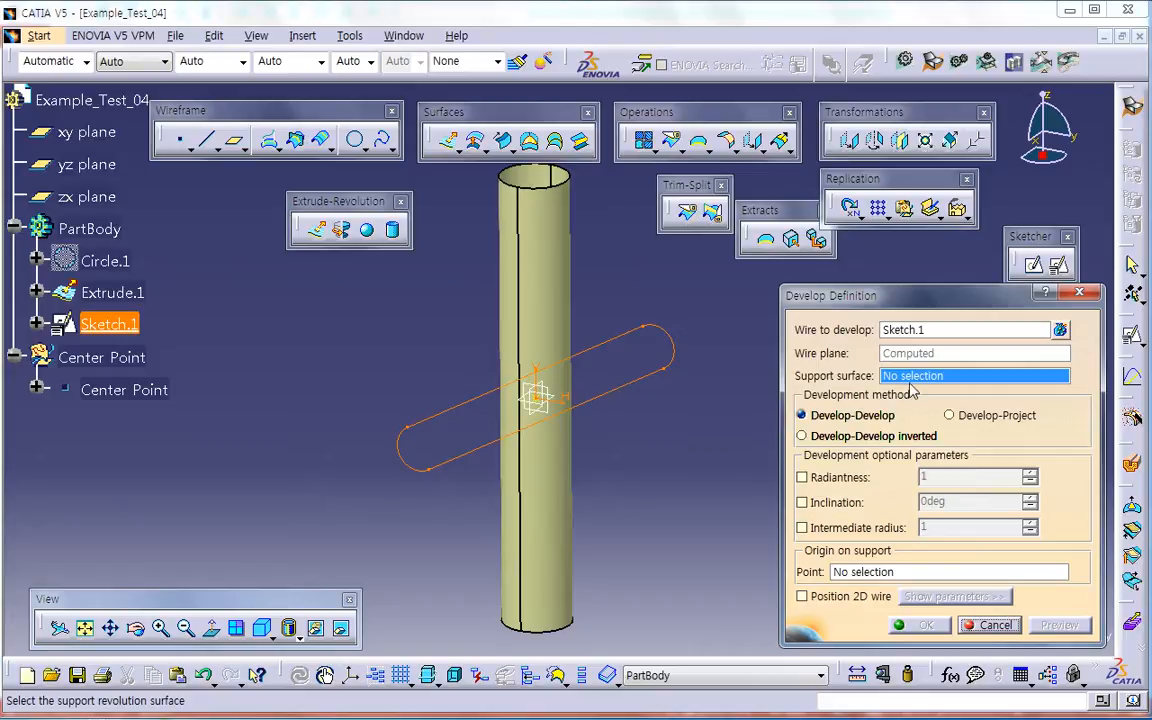
left_click(559, 478)
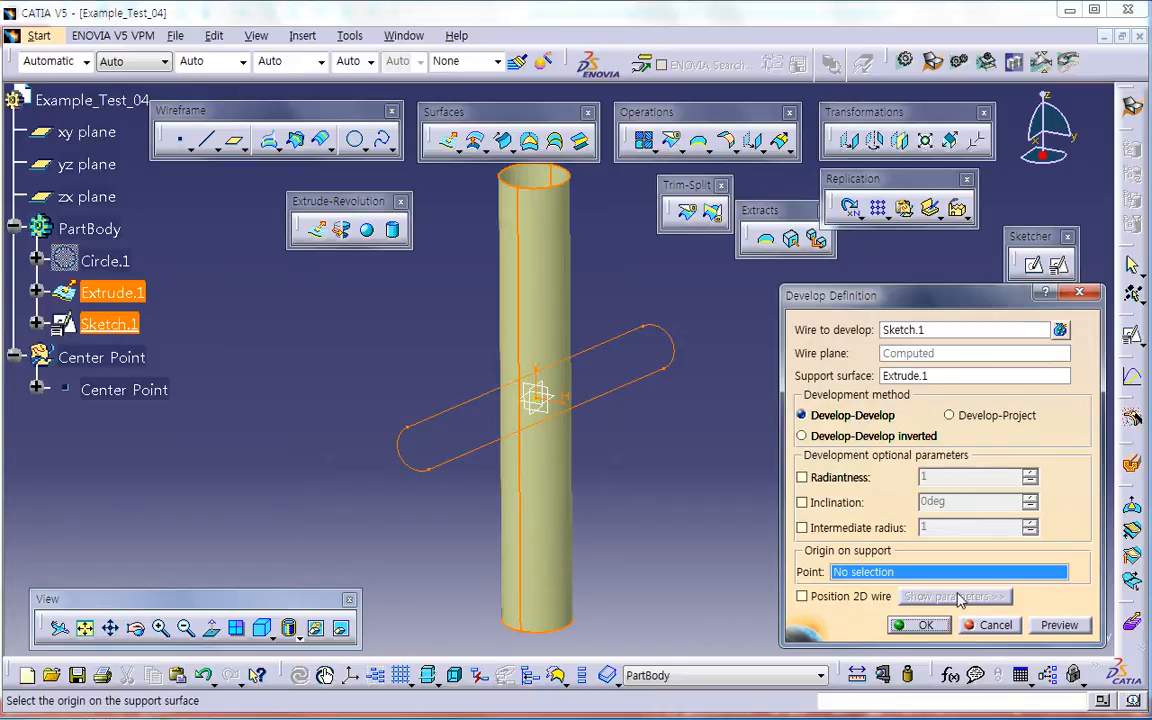
left_click(1040, 625)
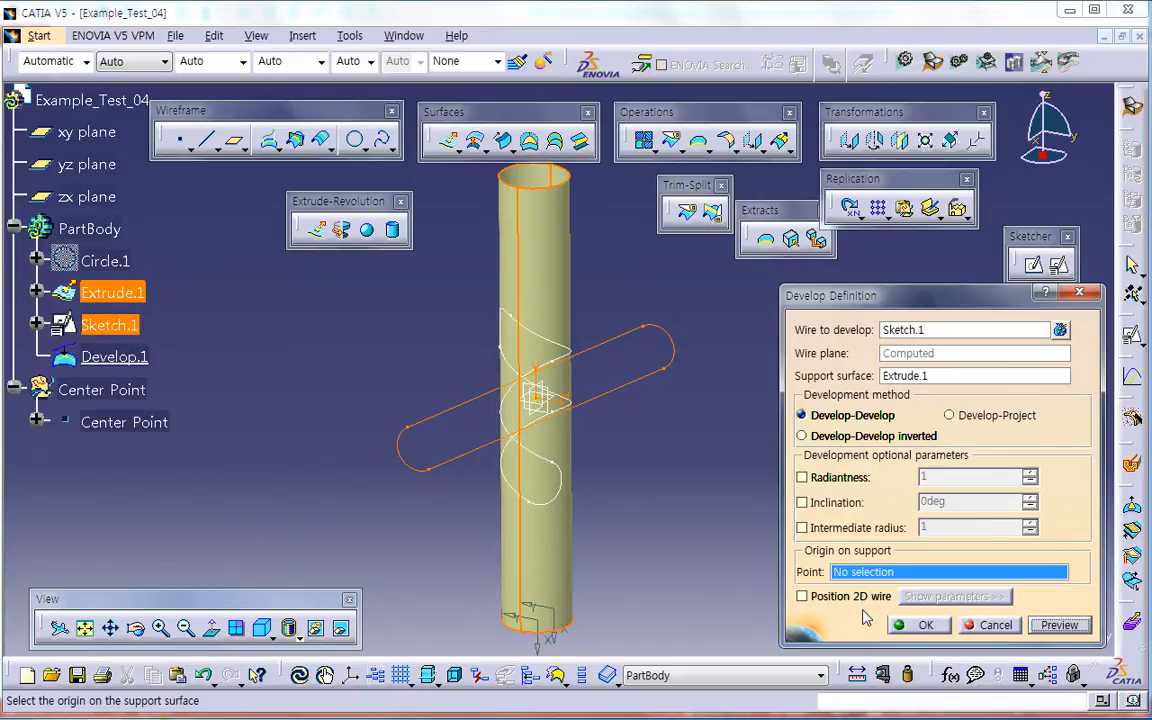
left_click(918, 625)
Step: Split the extruded cylinder with the developed curve, keeping the helical strip inside it
middle_click_drag(527, 501, 507, 411)
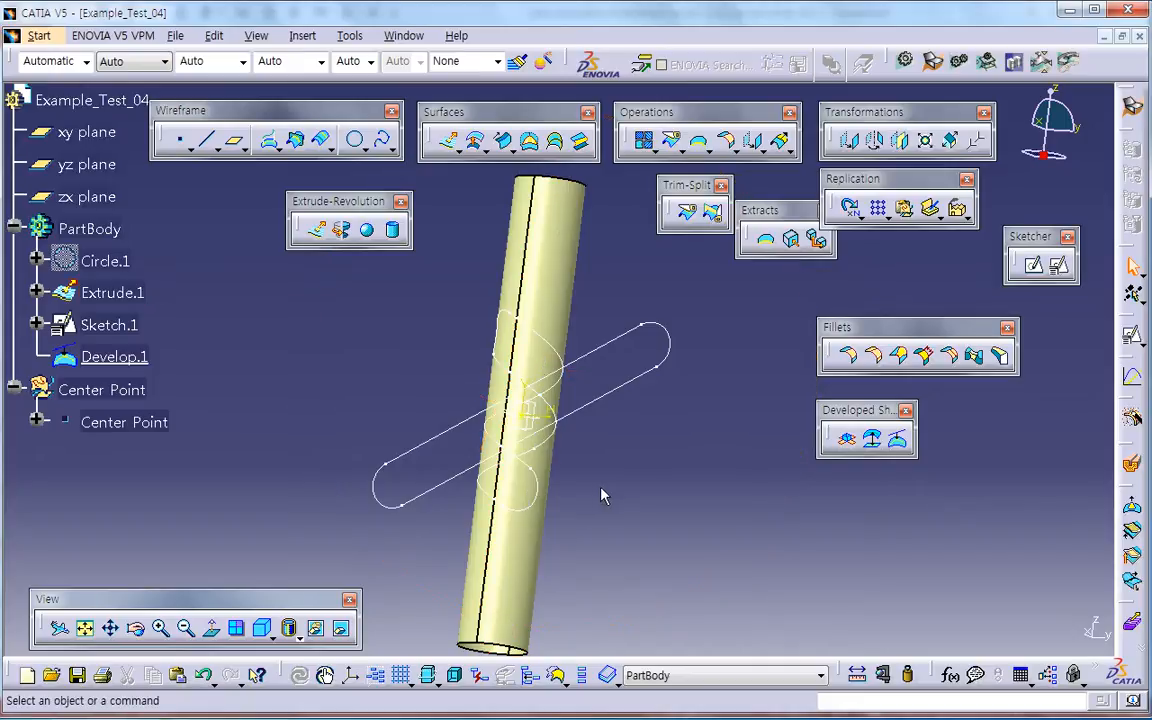
left_click(687, 210)
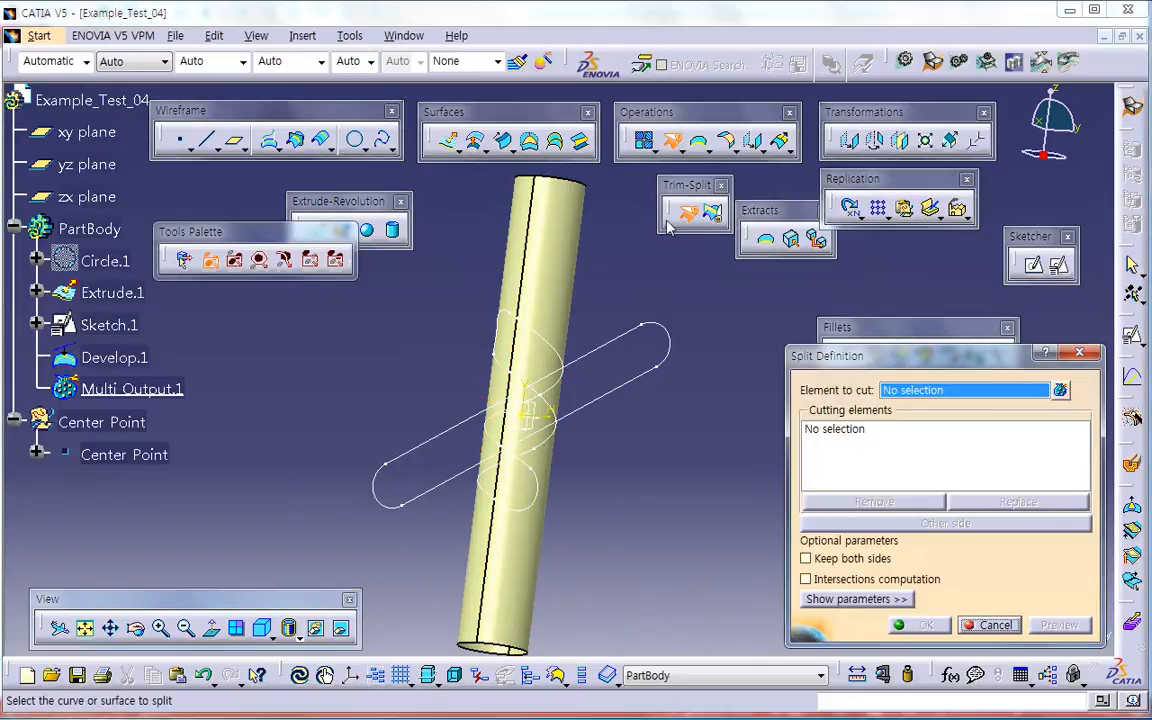
left_click(548, 366)
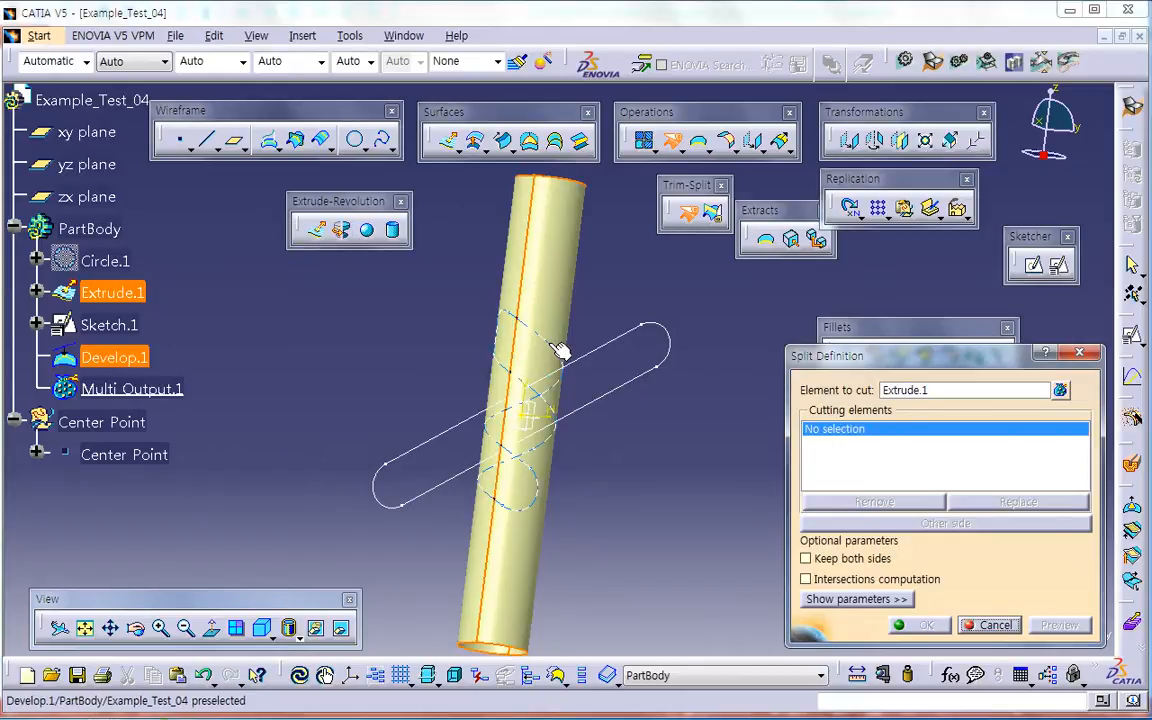
left_click(558, 349)
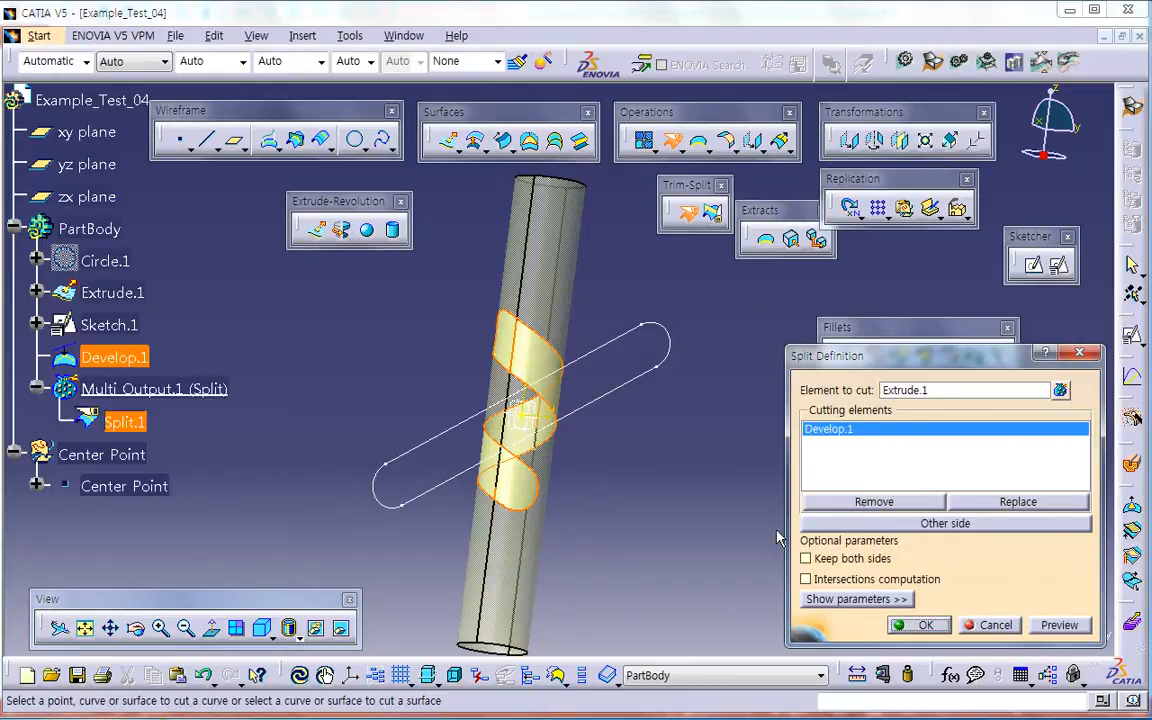
left_click(922, 626)
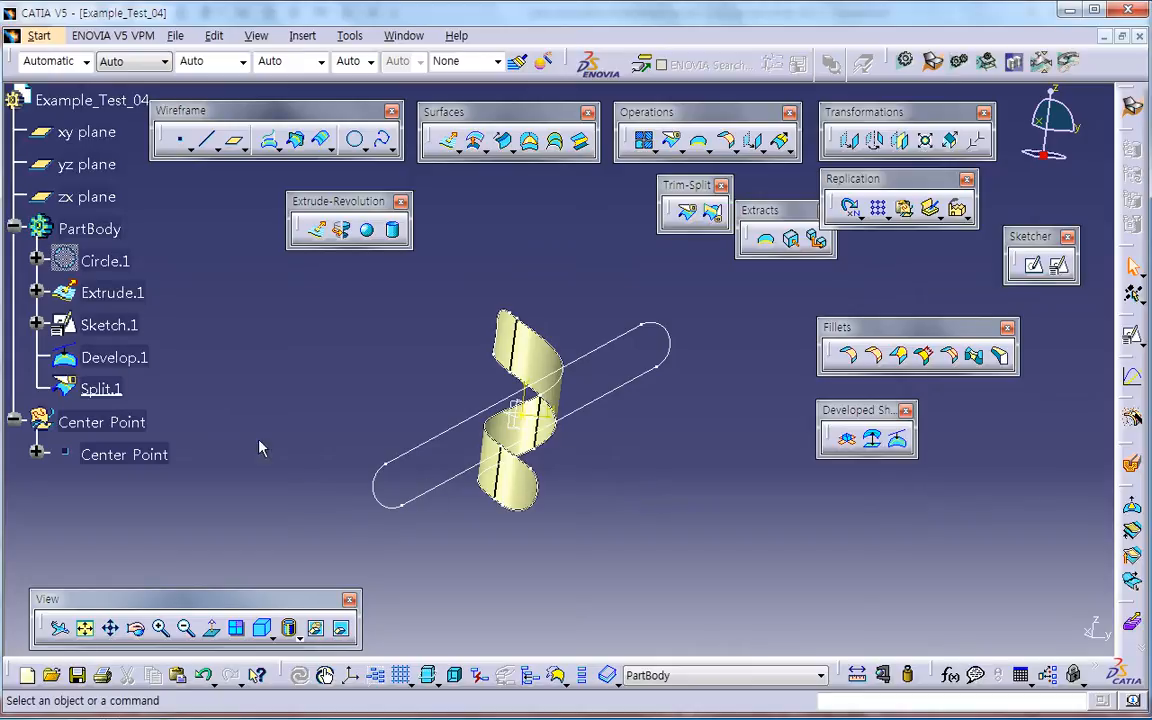
Step: Hide the flat sketch and the developed curve, leaving the split helical strip shown
left_click(112, 353)
right_click(128, 293)
left_click(170, 342)
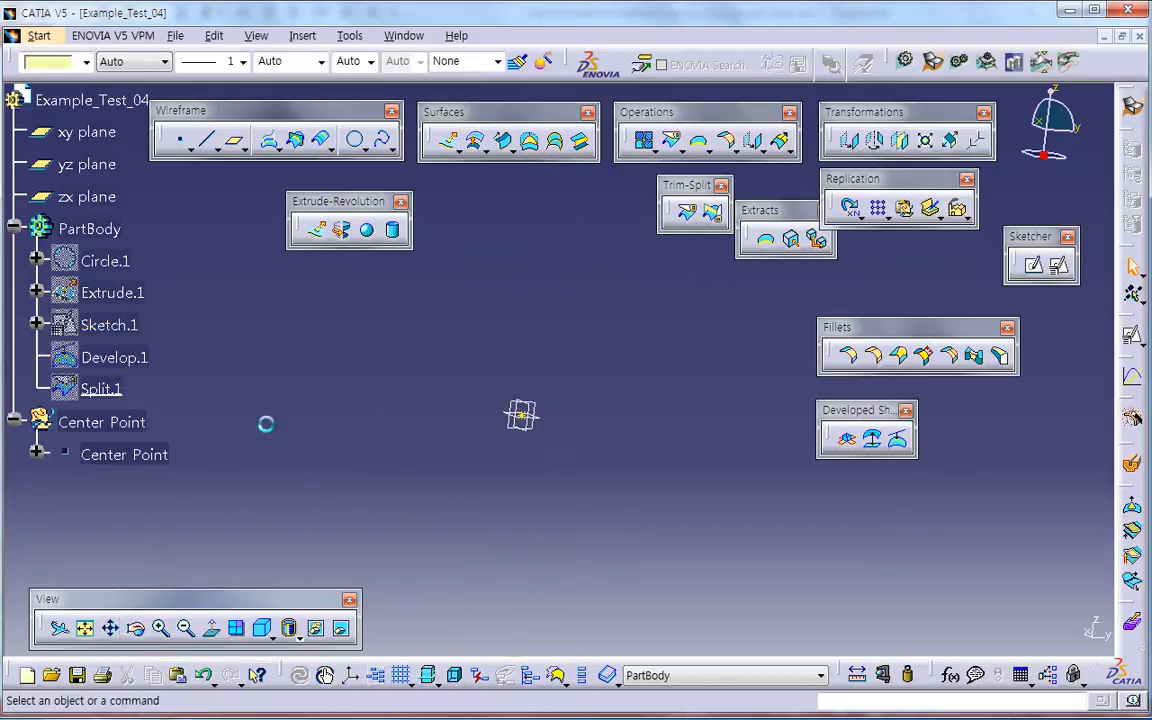
right_click(120, 392)
left_click(160, 442)
Step: Thicken the split helical strip by 1 mm with Thick Surface in Part Design, checking the thickness against the PowerPoint drawing
middle_click_drag(445, 505, 657, 500)
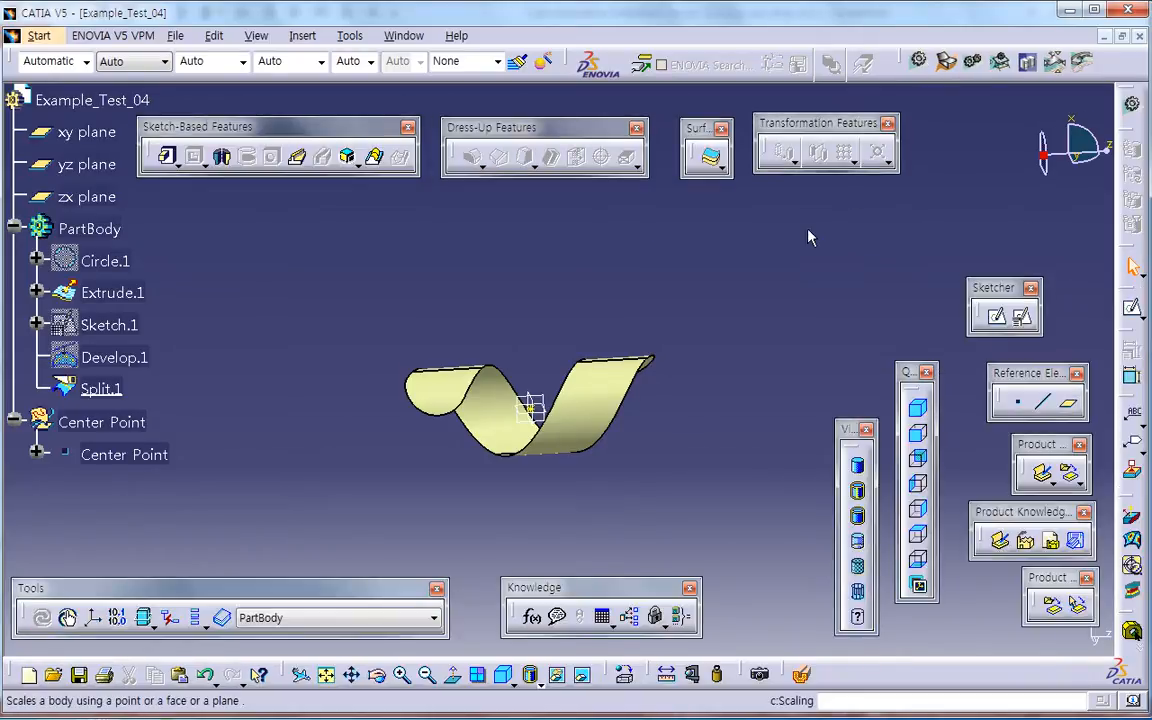
left_click(711, 157)
left_click(607, 390)
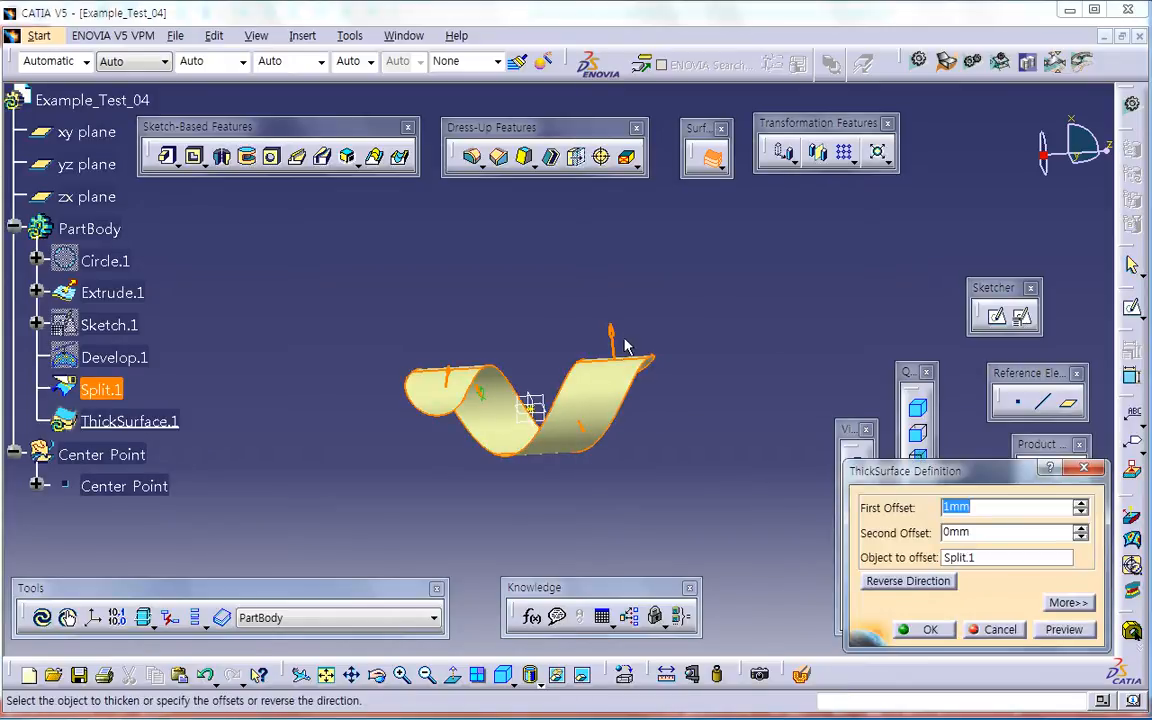
key("alt+Tab")
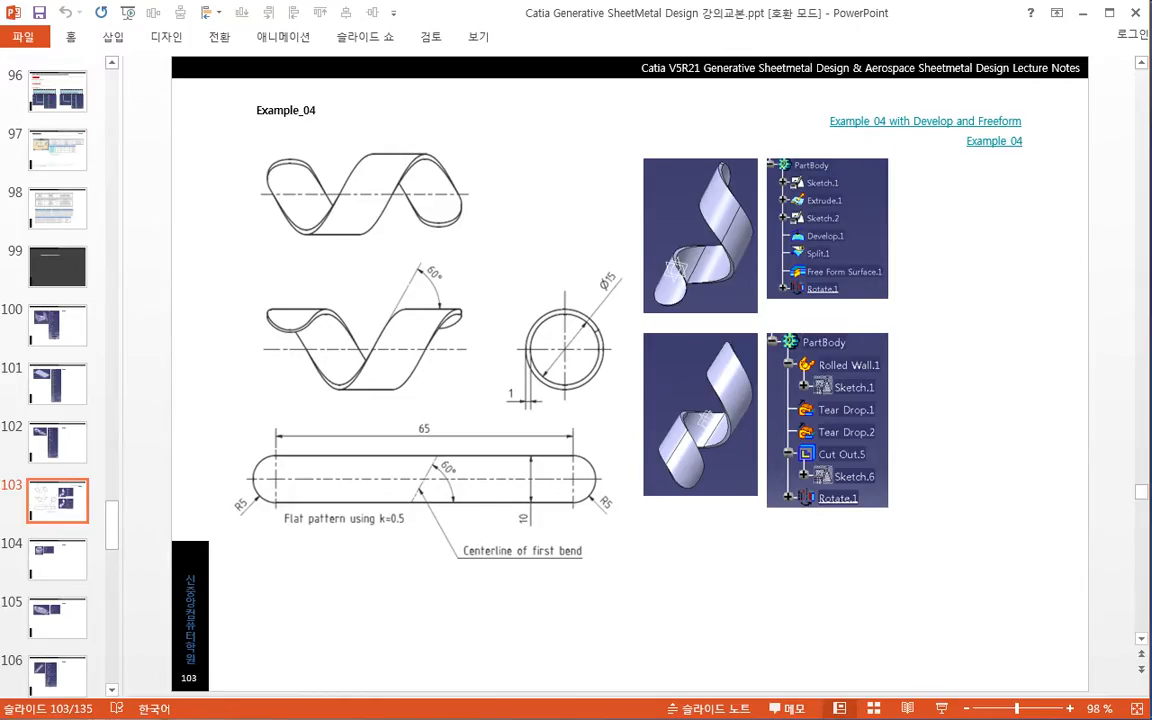
key("alt+Tab")
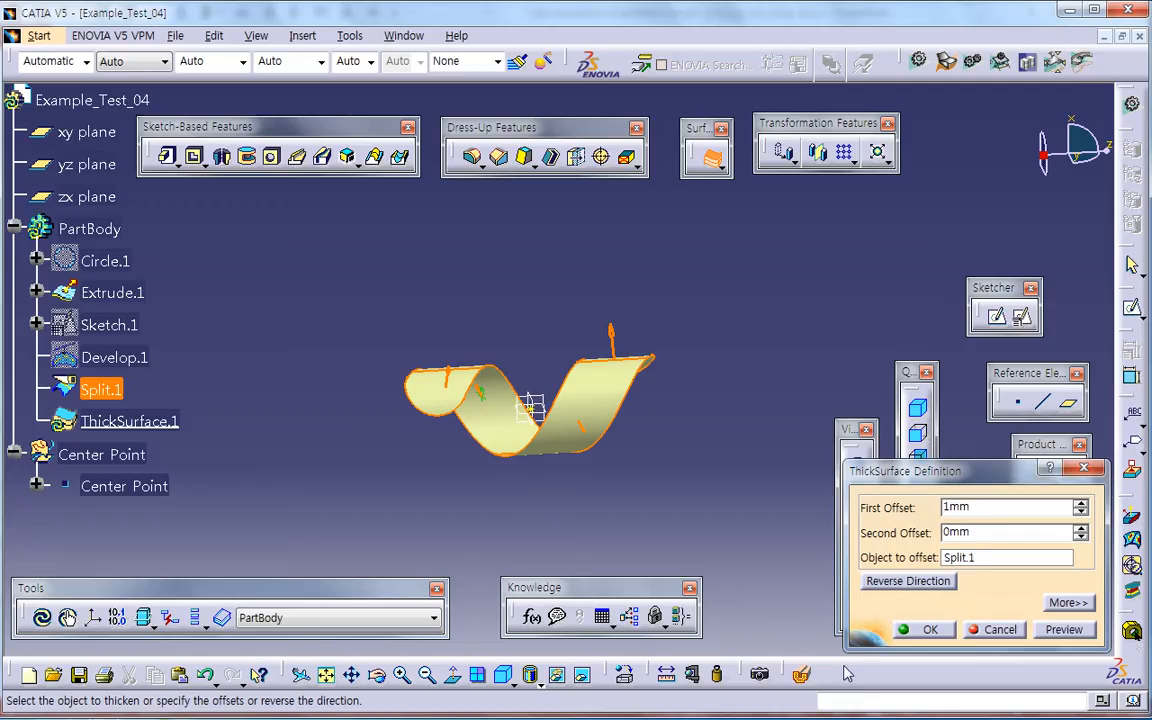
left_click(928, 630)
middle_click_drag(669, 527, 614, 466)
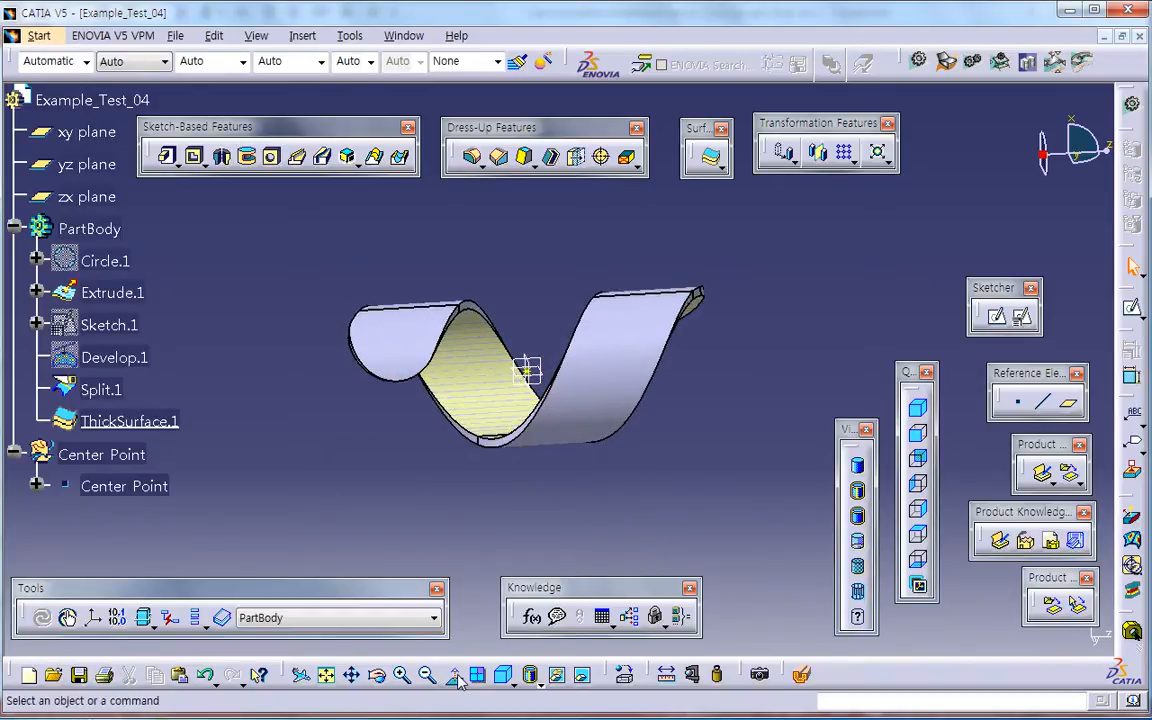
Step: Measure the inertia of the PartBody, select its volume value and close the measurement without keeping it
left_click(1078, 156)
middle_click_drag(716, 416, 681, 469, "ctrl")
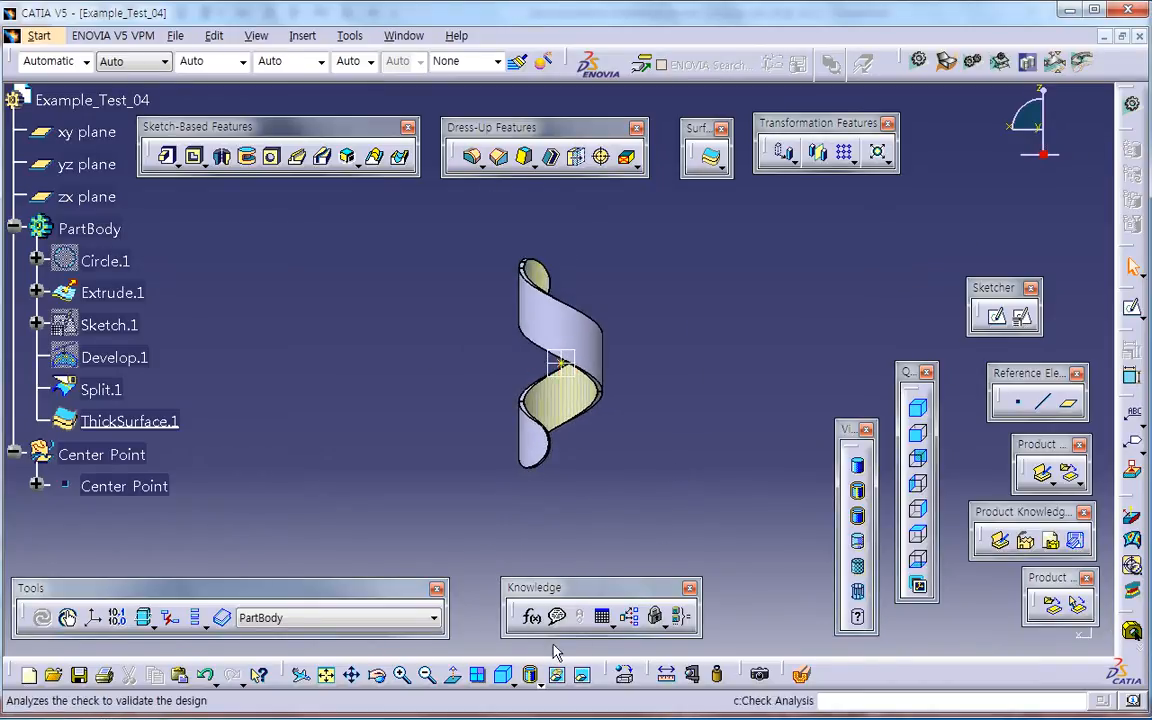
left_click(717, 674)
left_click(104, 228)
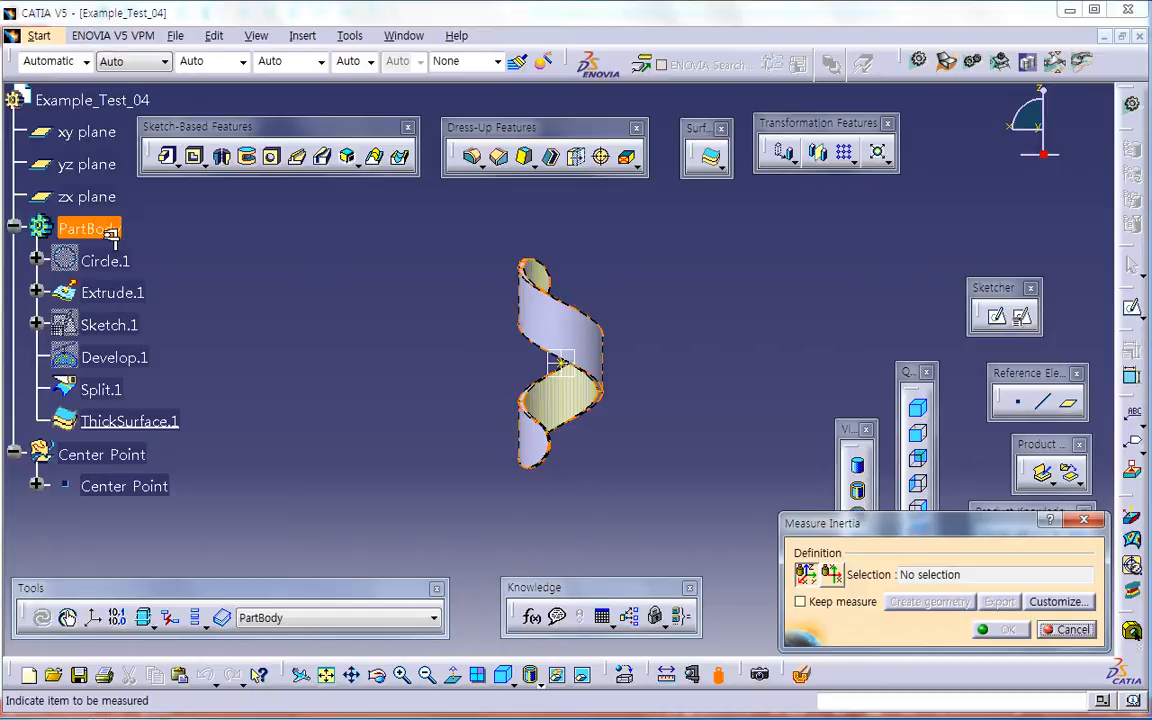
double_click(640, 298)
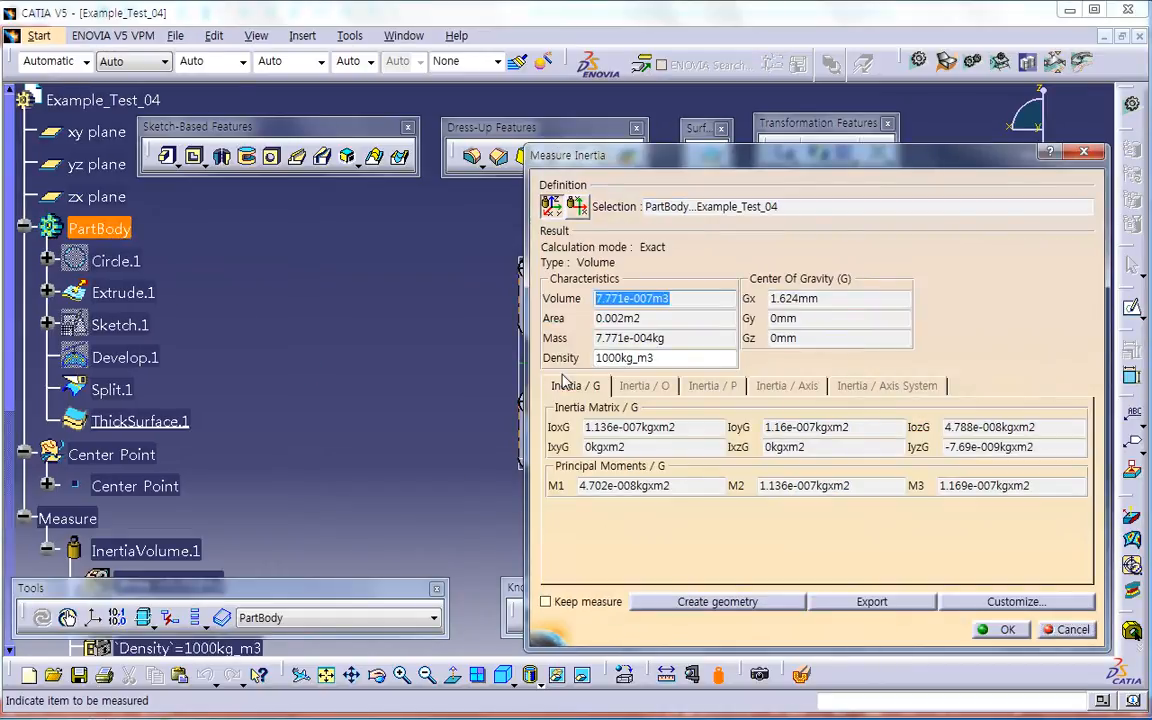
left_click(1066, 629)
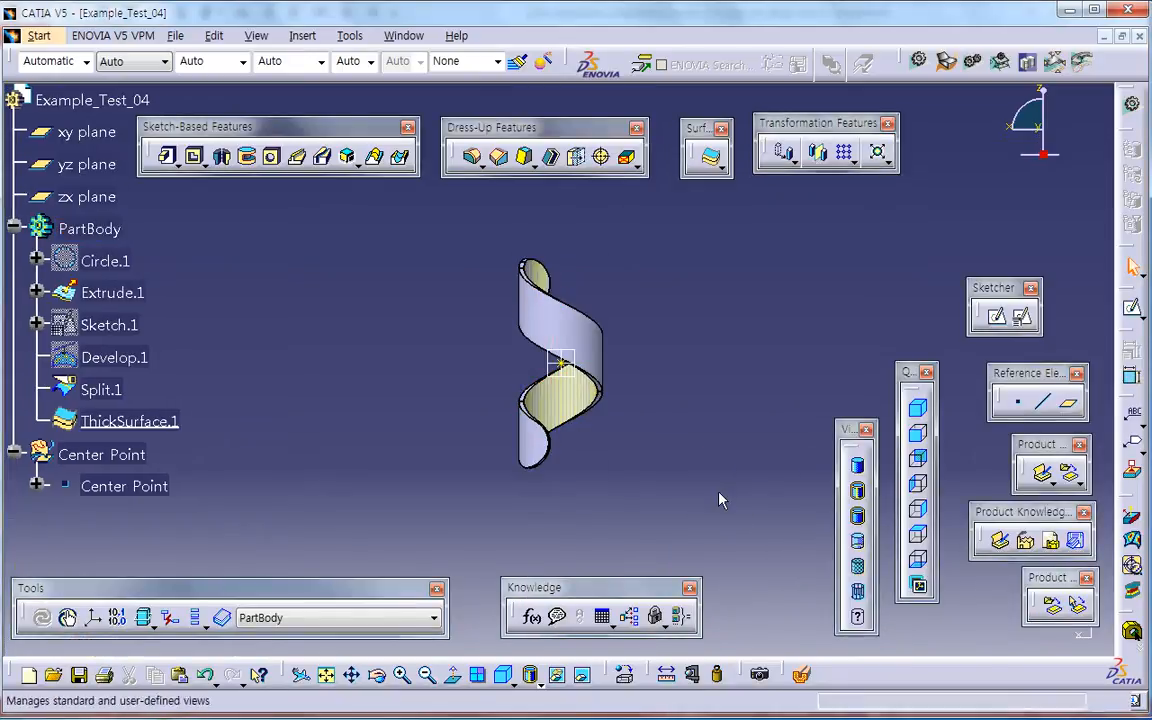
Step: Delete the solid thick surface from the PartBody
left_click(145, 423)
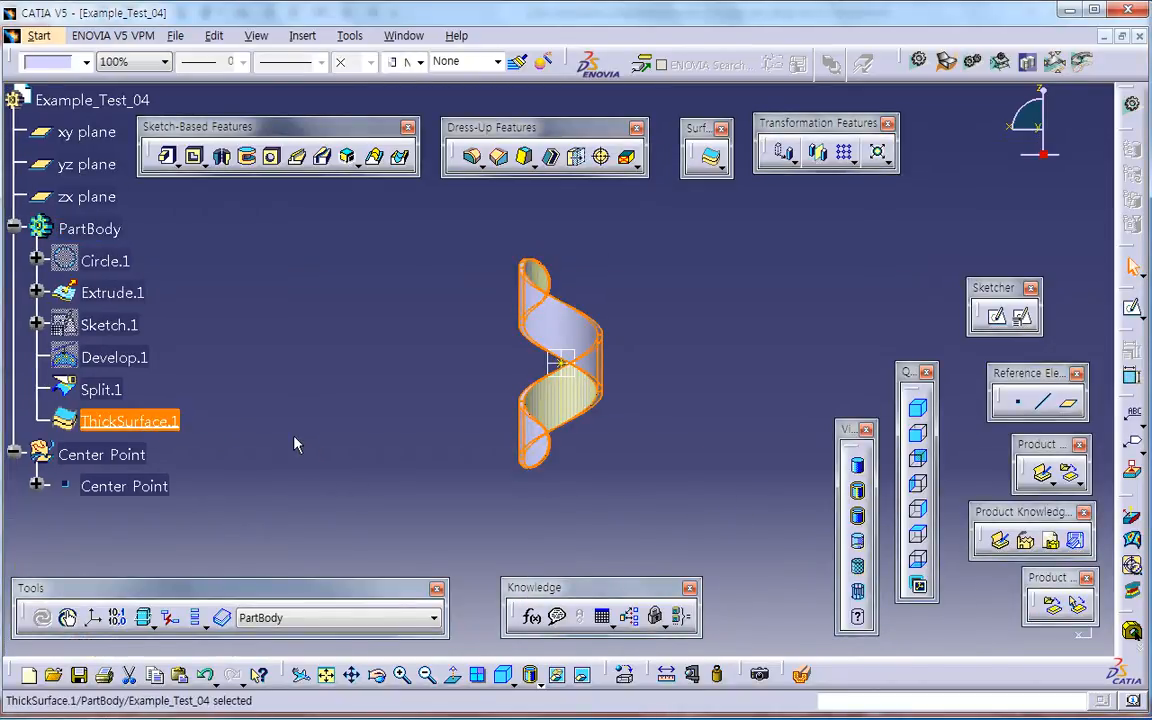
key("Delete")
key("Return")
Step: Create a volume thick surface from the split helical strip in Generative Shape Design
left_click(947, 64)
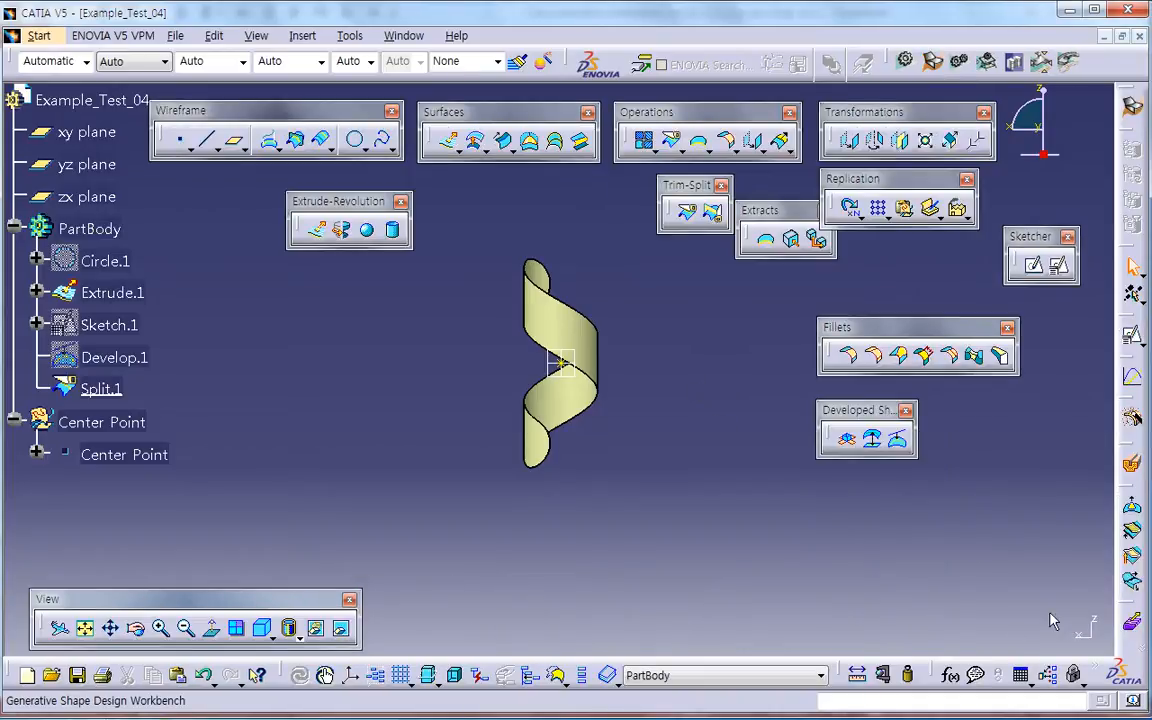
left_click_drag(1127, 606, 770, 506)
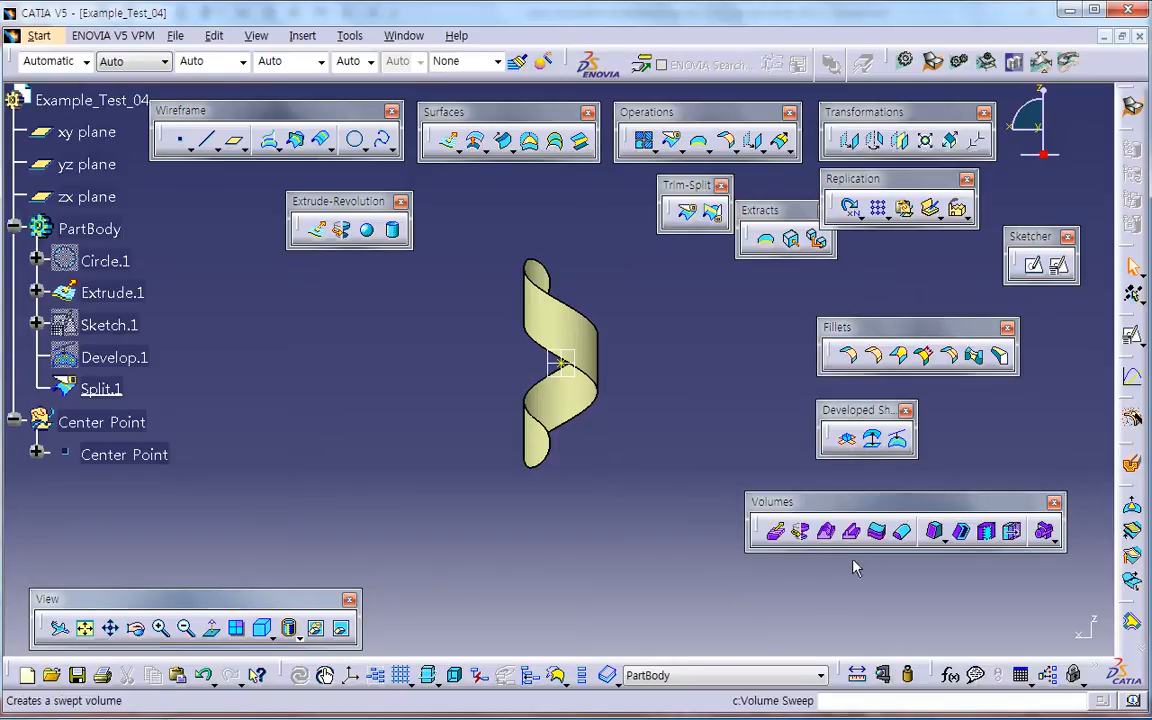
left_click(876, 531)
left_click(591, 358)
left_click(920, 629)
left_click(640, 520)
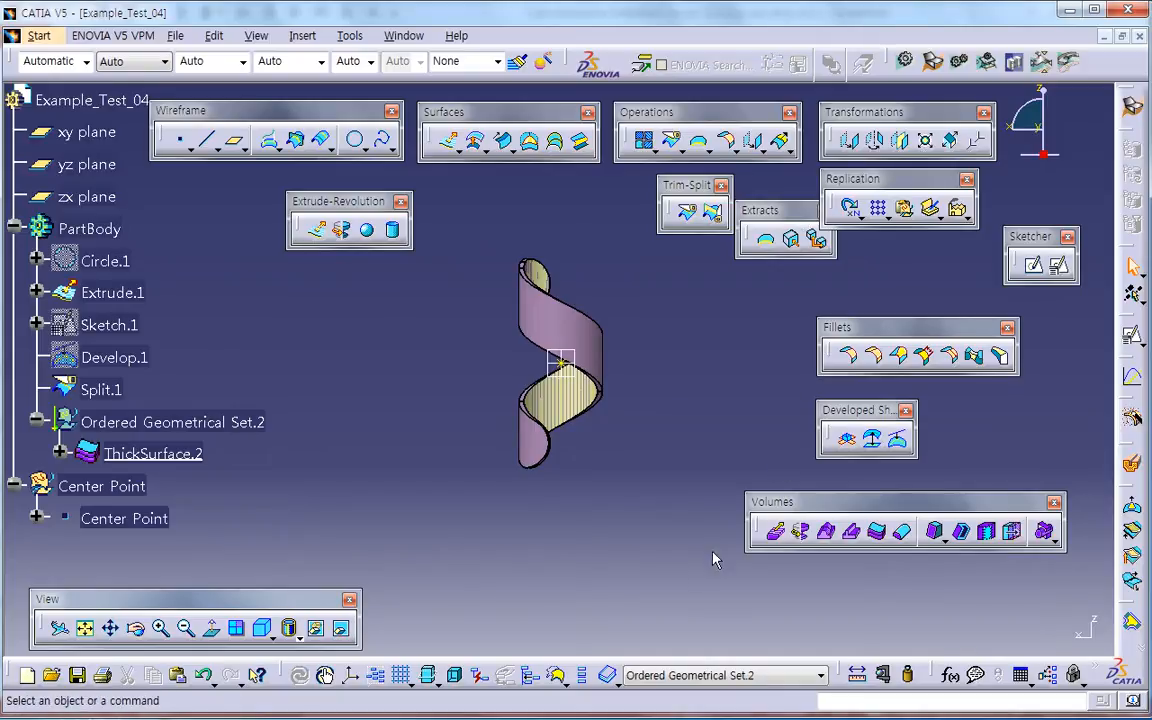
Step: Apply a 2 mm edge fillet to the long outer edge of the thickened helical volume
middle_click_drag(632, 446, 684, 347)
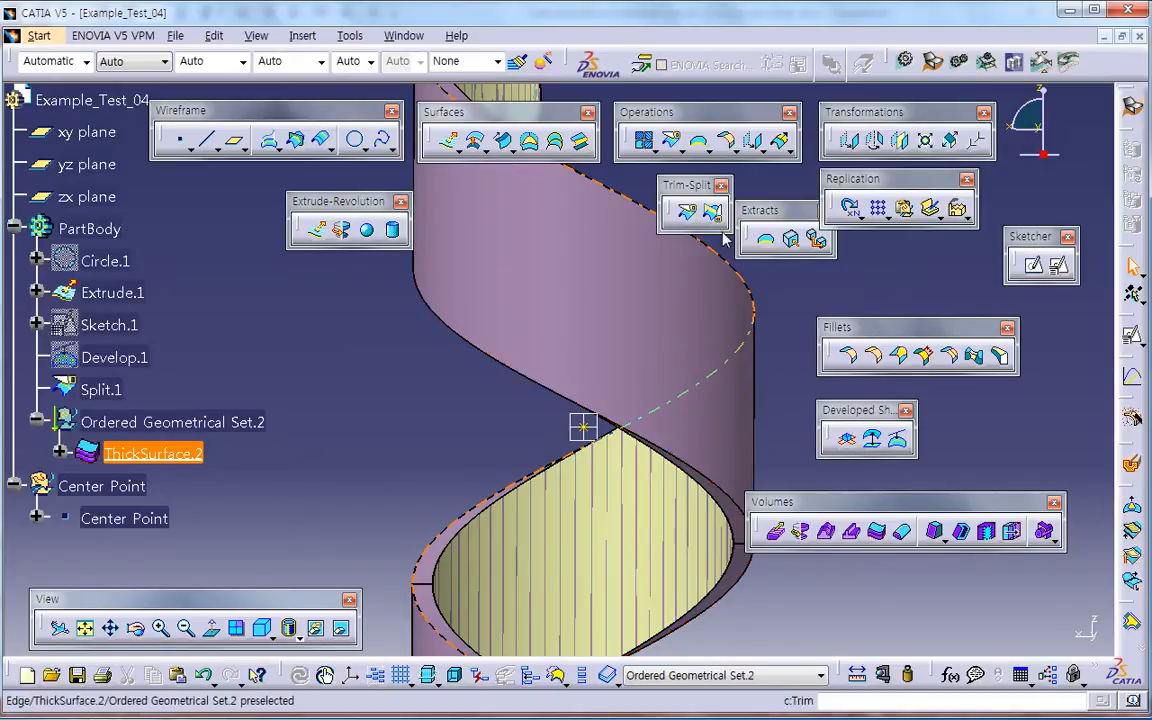
left_click(667, 461)
middle_click_drag(659, 486, 603, 503)
left_click(730, 463)
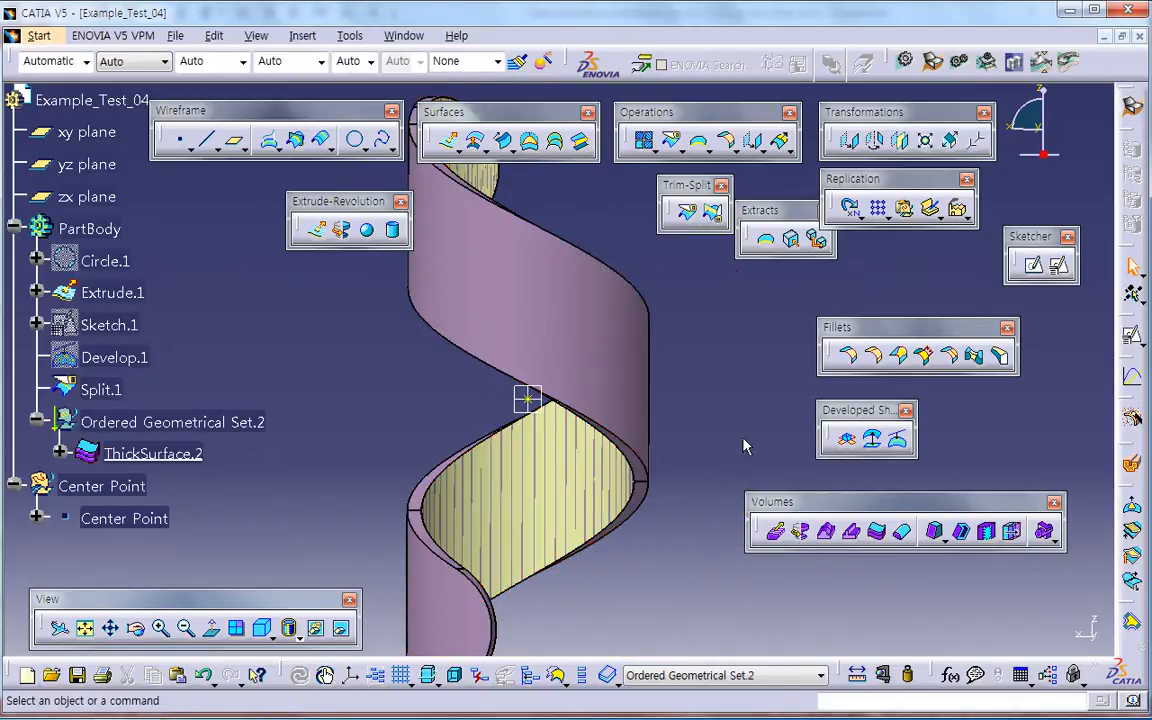
left_click_drag(876, 362, 792, 170)
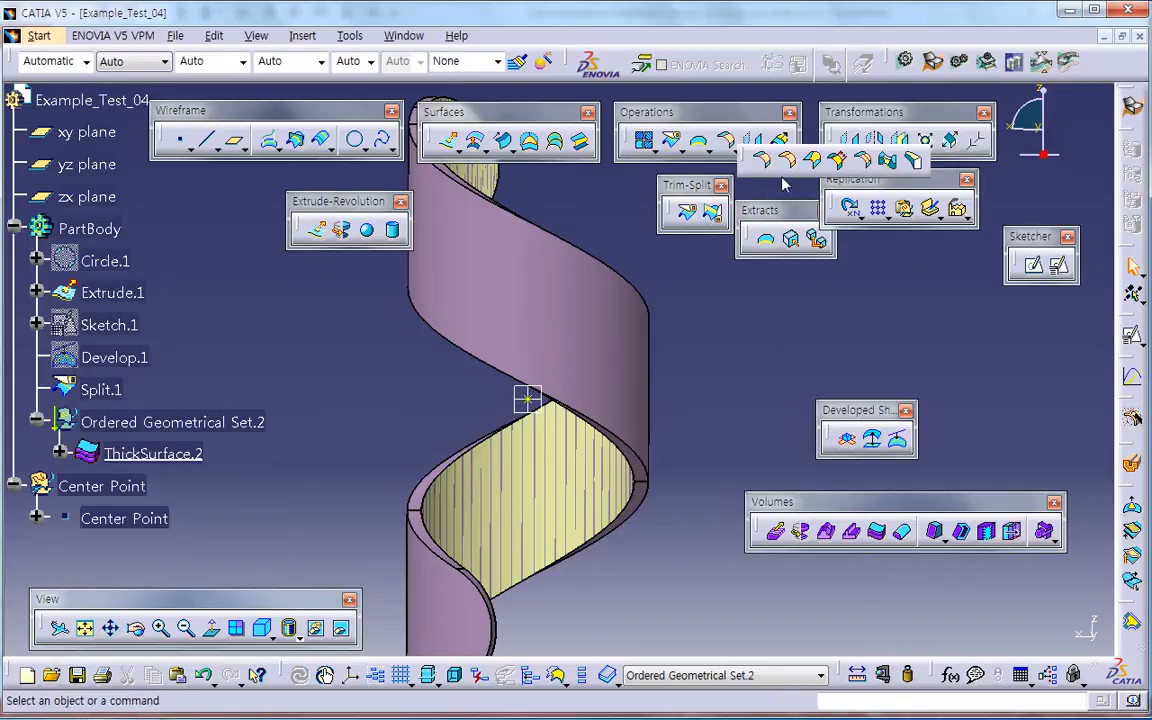
left_click(792, 163)
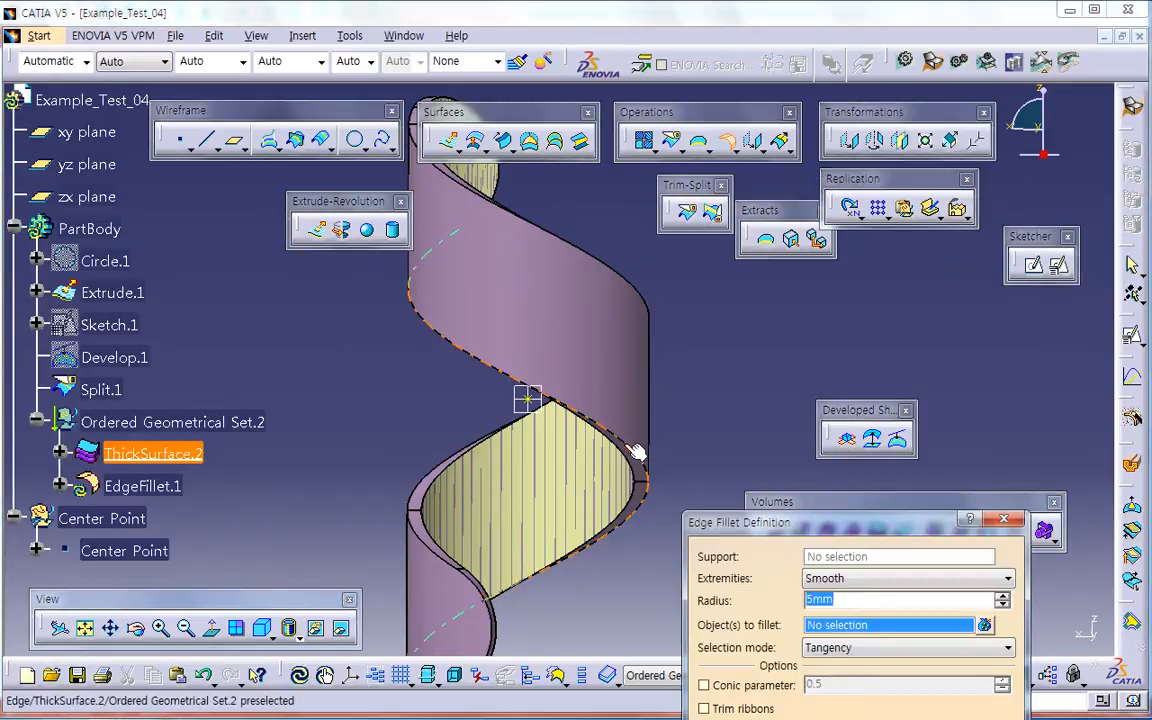
left_click(572, 408)
type("2")
key("Return")
left_click(702, 517)
Step: Delete the edge fillet from the helical volume
left_click(169, 490)
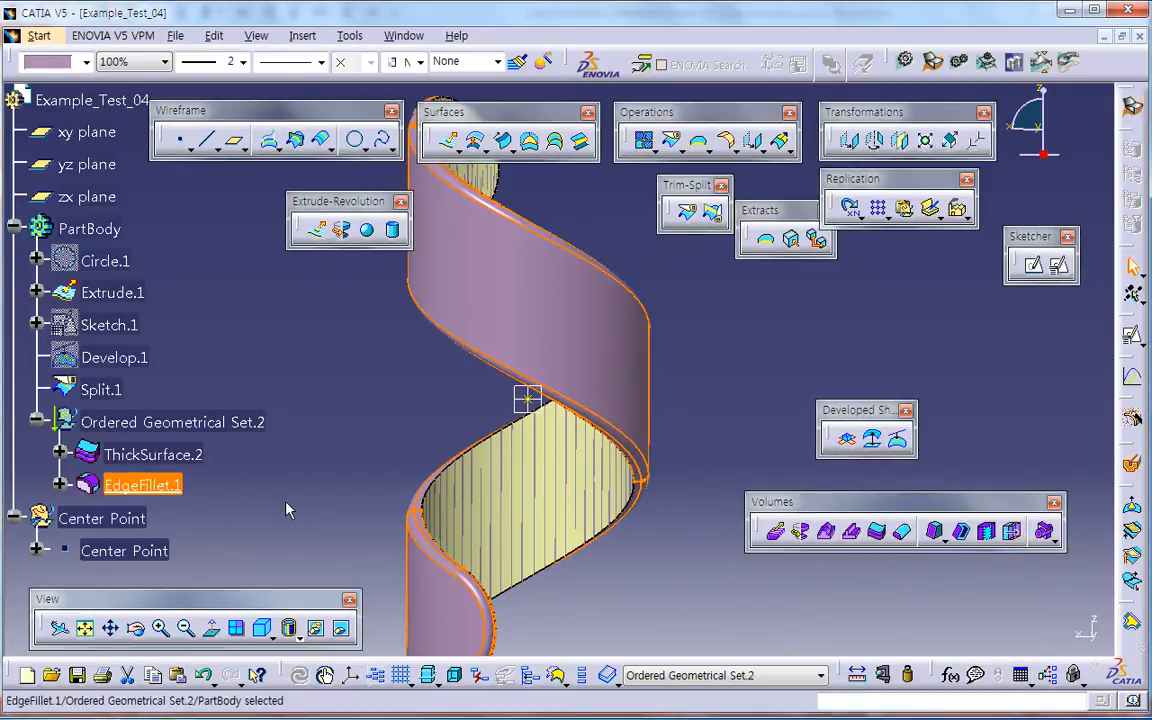
key("Delete")
key("Return")
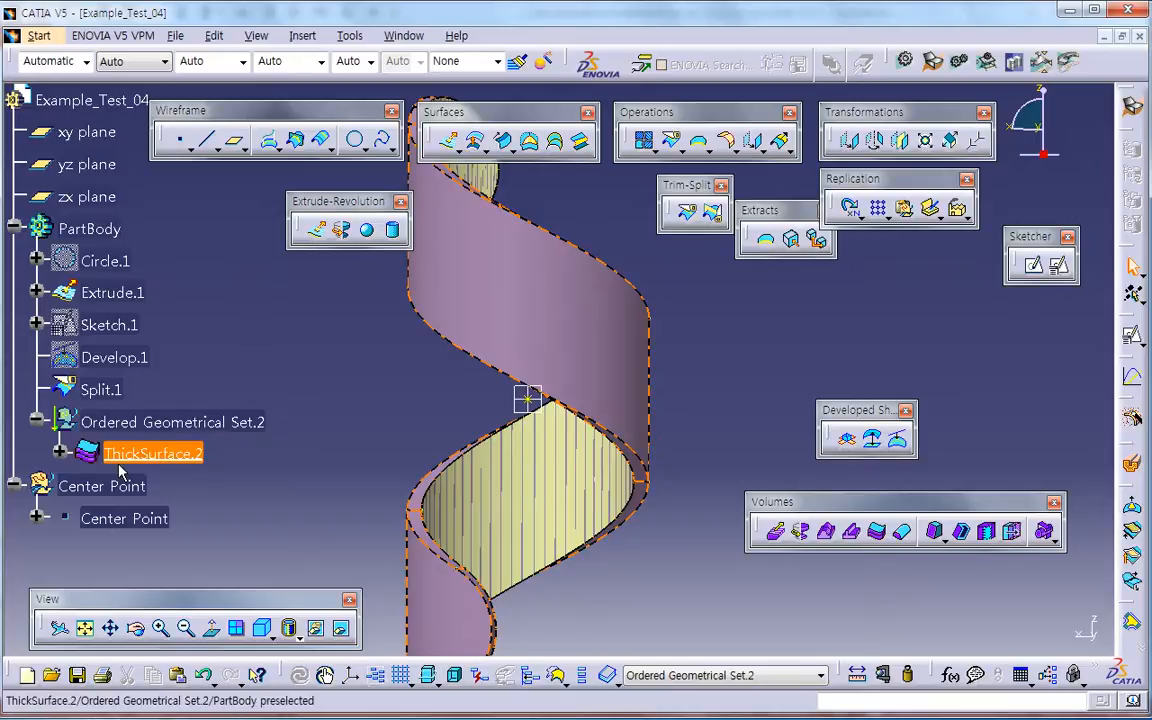
Step: Delete the ordered geometrical set containing the thick volume
middle_click_drag(285, 465, 352, 475)
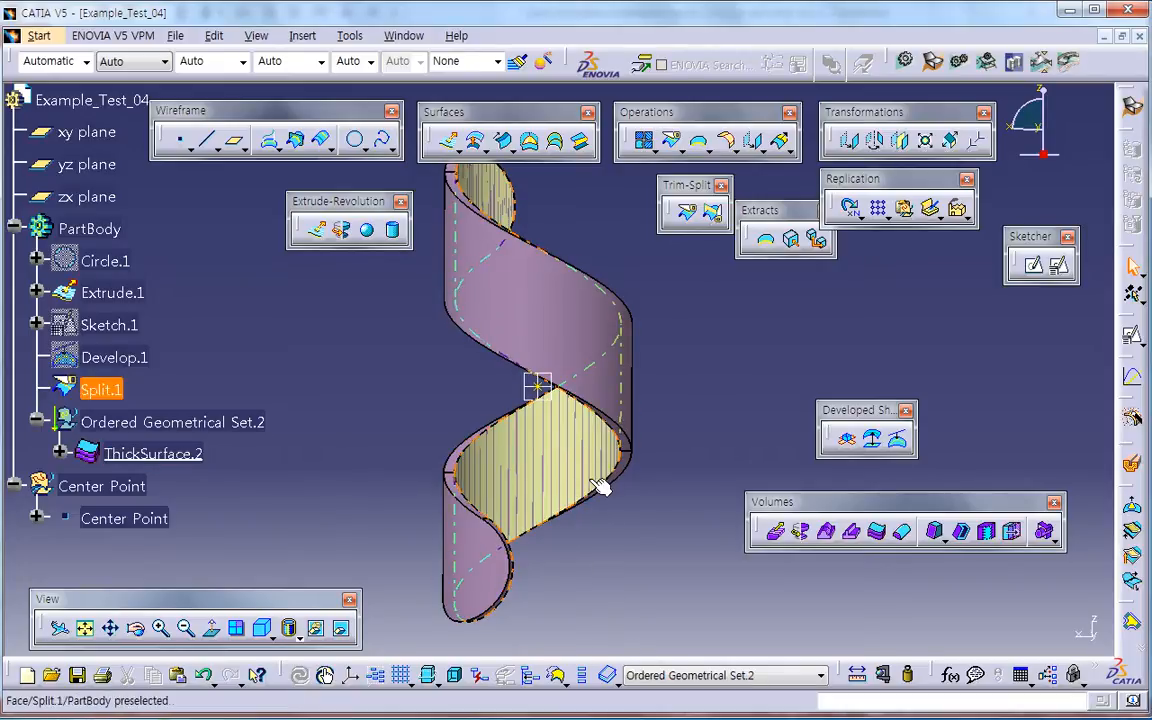
left_click(243, 428)
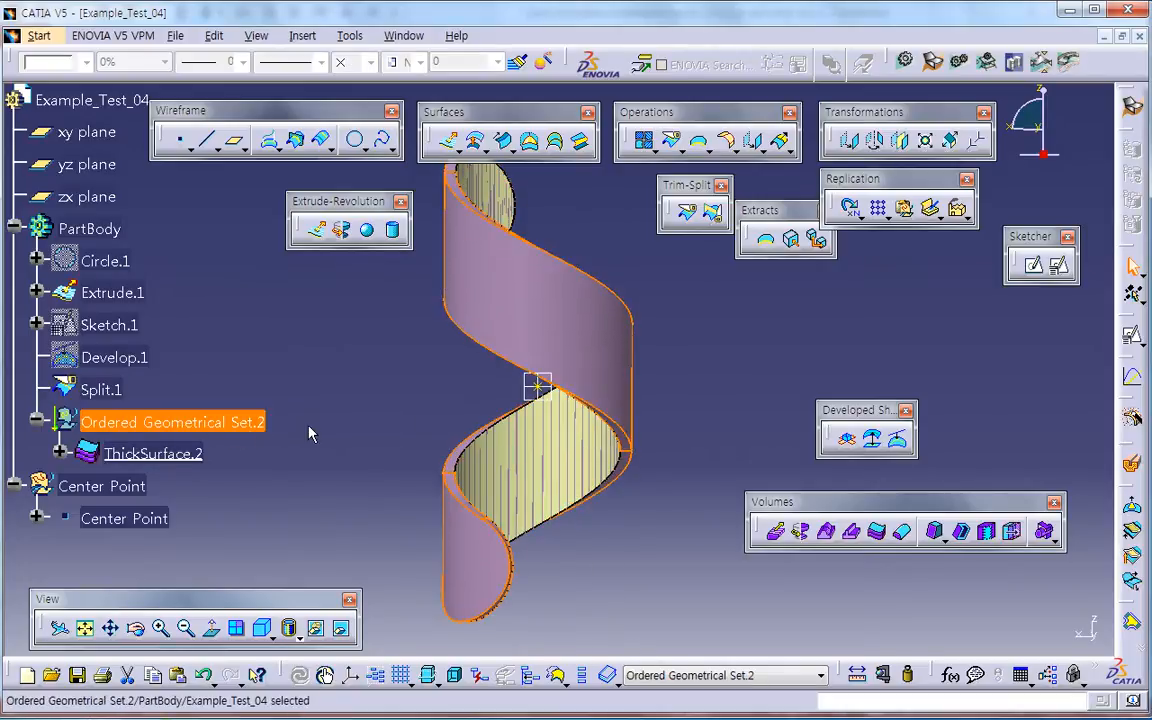
key("Delete")
middle_click_drag(365, 445, 327, 424)
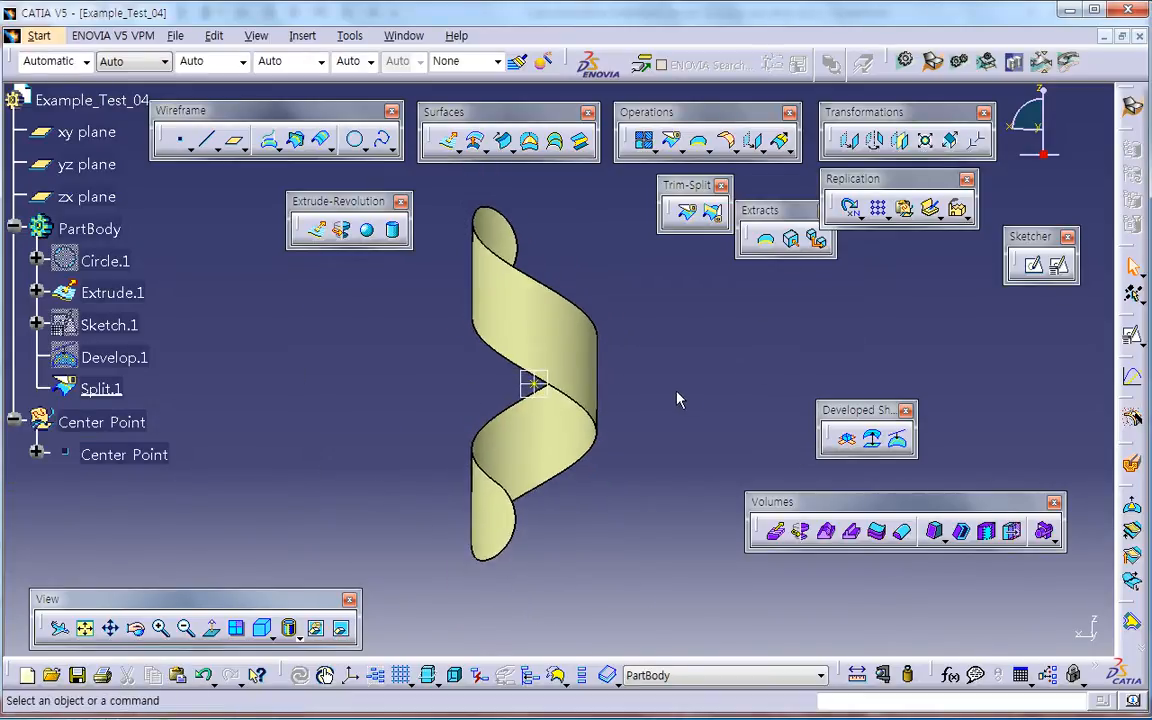
Step: Switch to Generative Sheetmetal Design and set the sheet metal thickness to 1 mm
left_click(1043, 66)
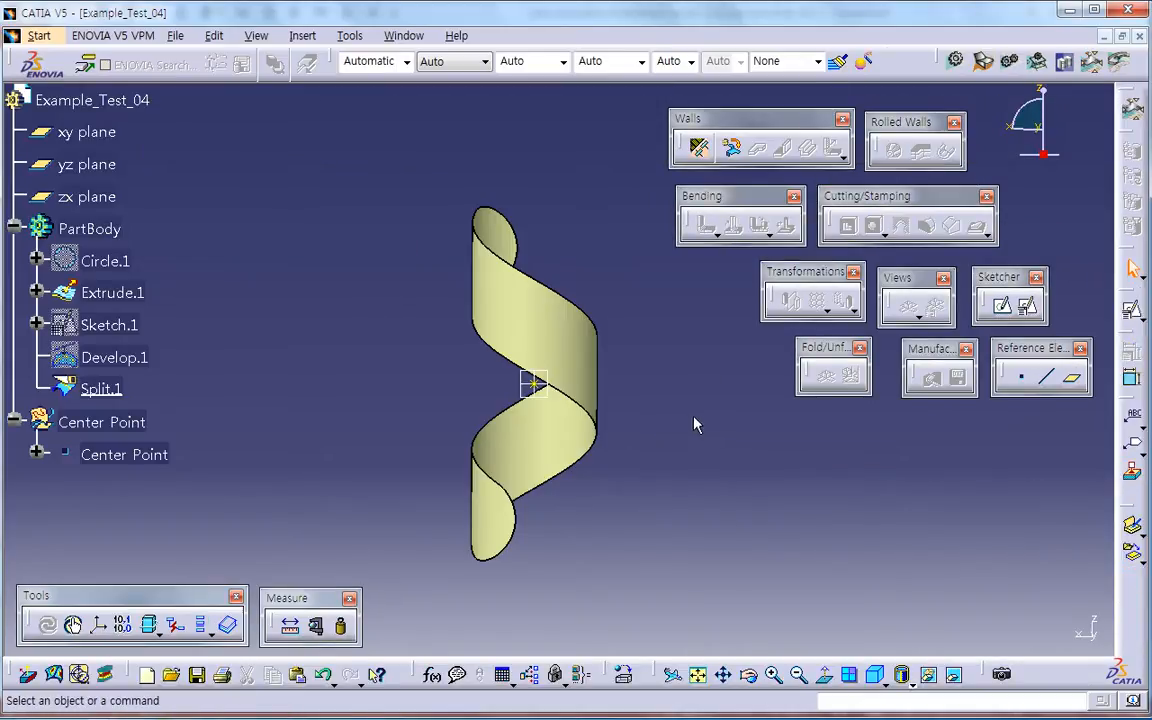
left_click(703, 150)
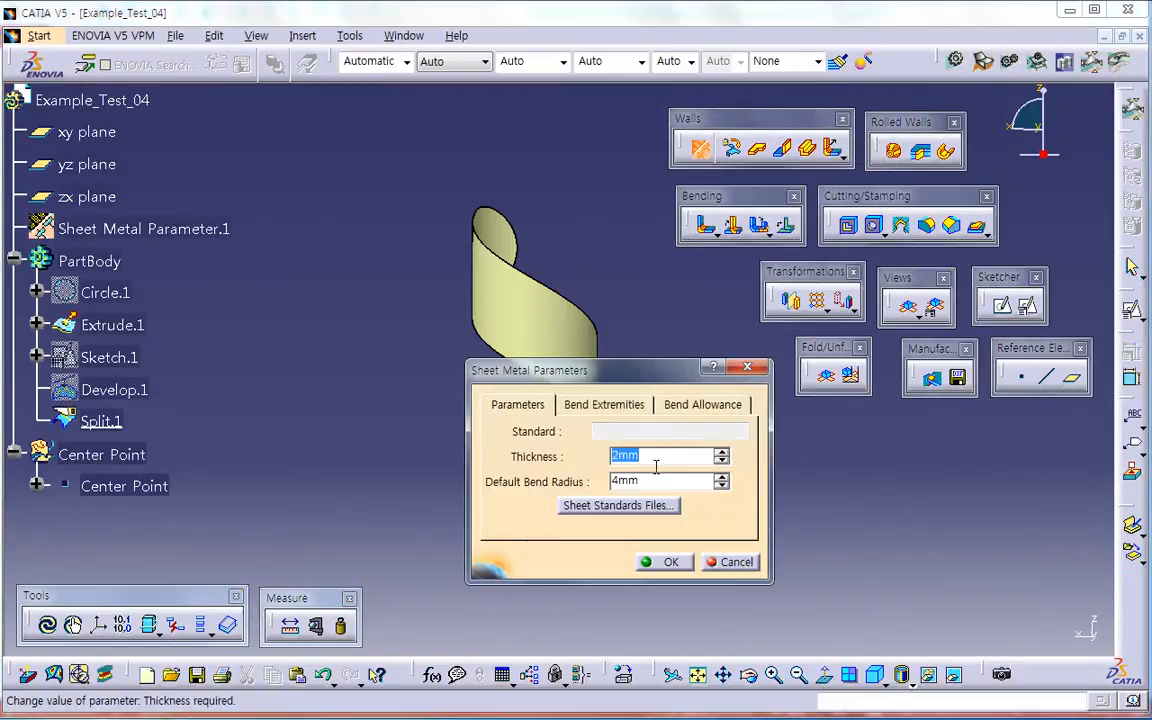
type("1")
key("Tab")
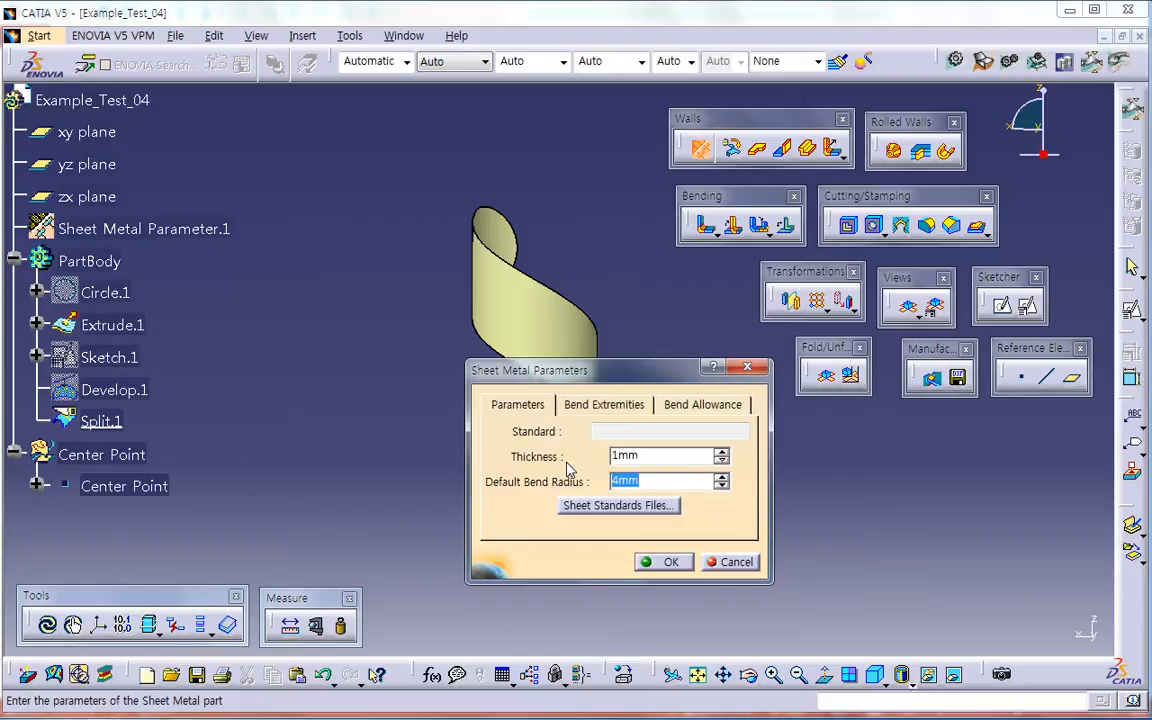
Step: Deactivate the K Factor formula in the bend allowance, set the K Factor to 0.5 and accept the sheet metal parameters
left_click(700, 405)
right_click(645, 456)
mouse_move(688, 464)
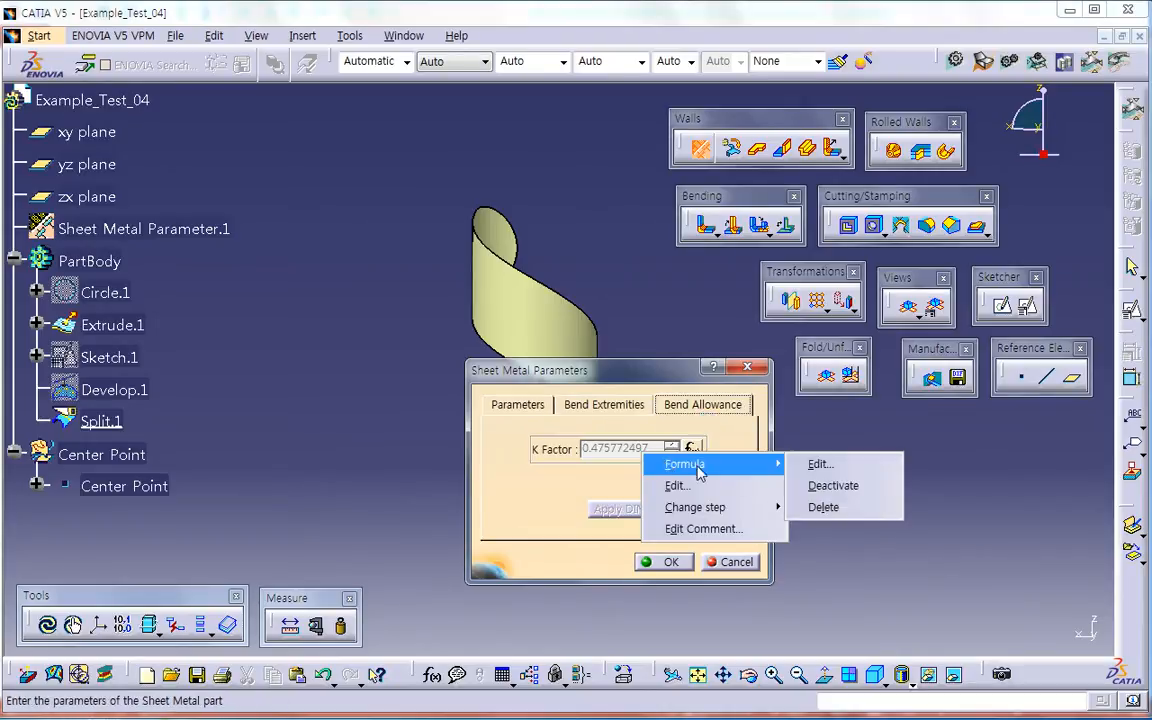
left_click(826, 485)
type("0.5")
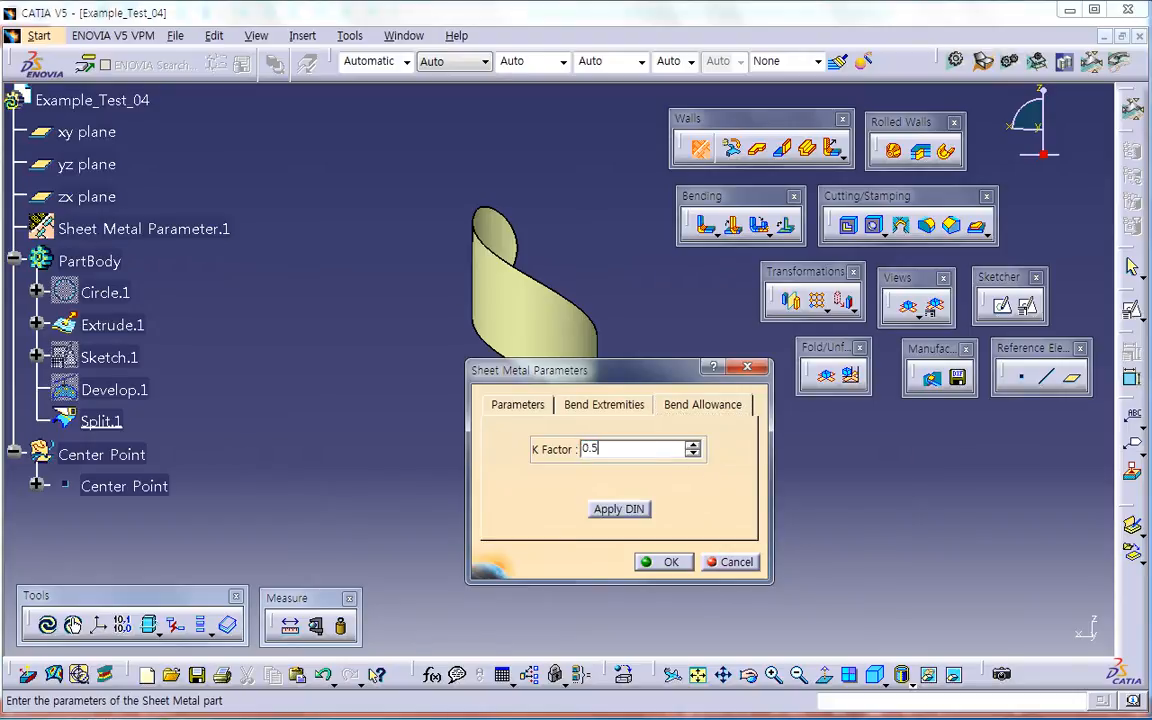
key("Return")
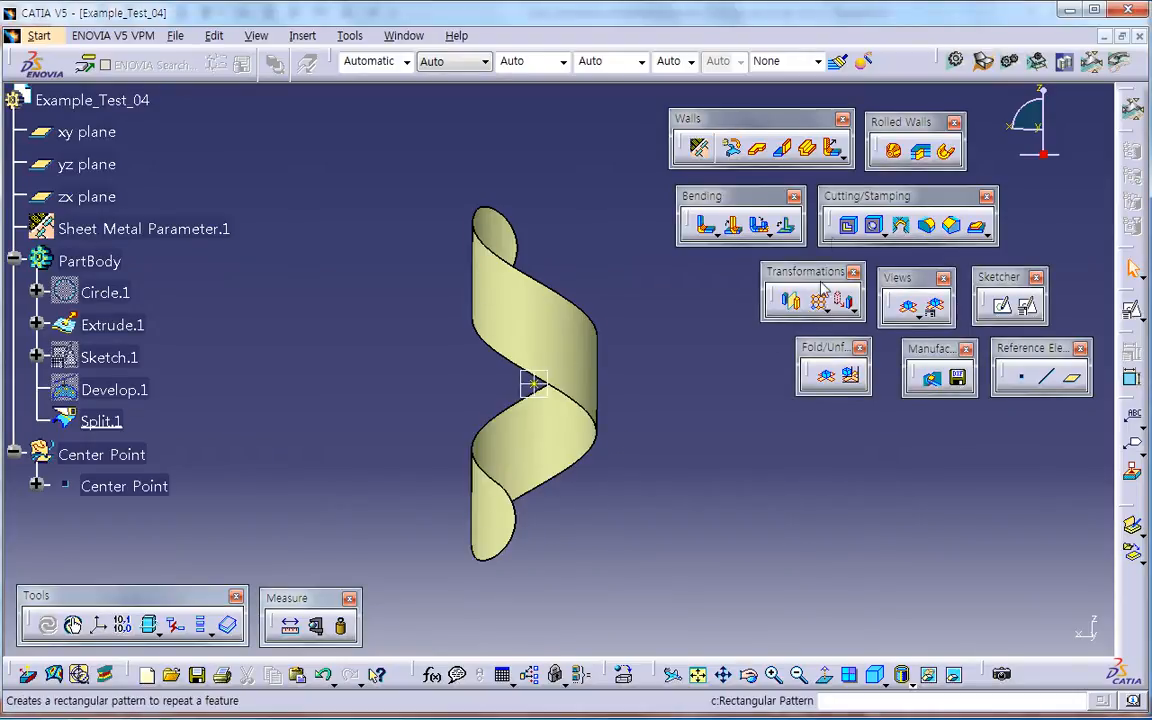
Step: Create a Free-type Free Form Surface wall from the split helical strip, checking its K Factor and tear wire options
left_click(922, 152)
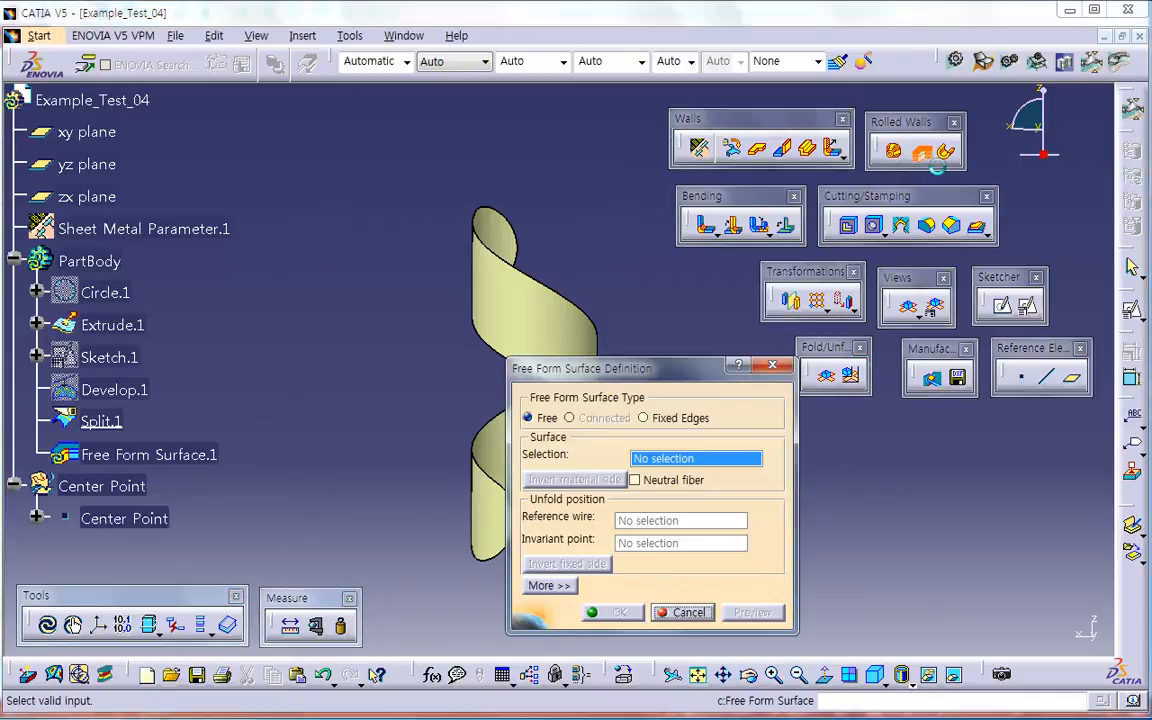
left_click_drag(692, 371, 778, 331)
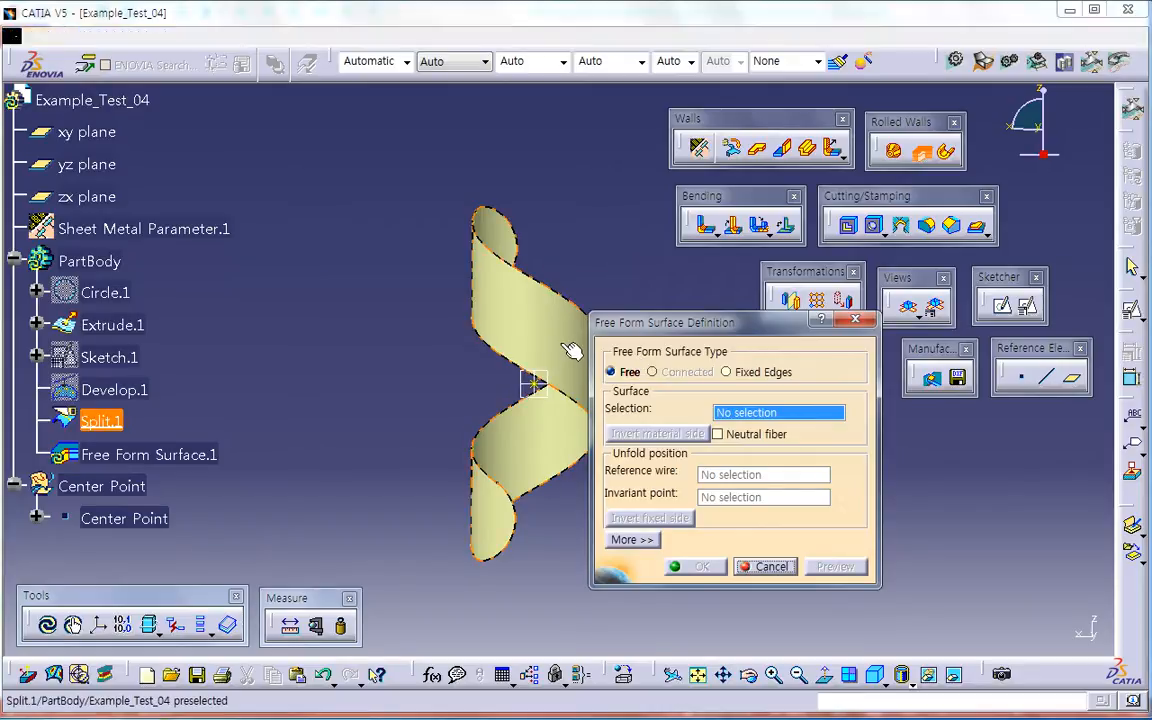
left_click(524, 336)
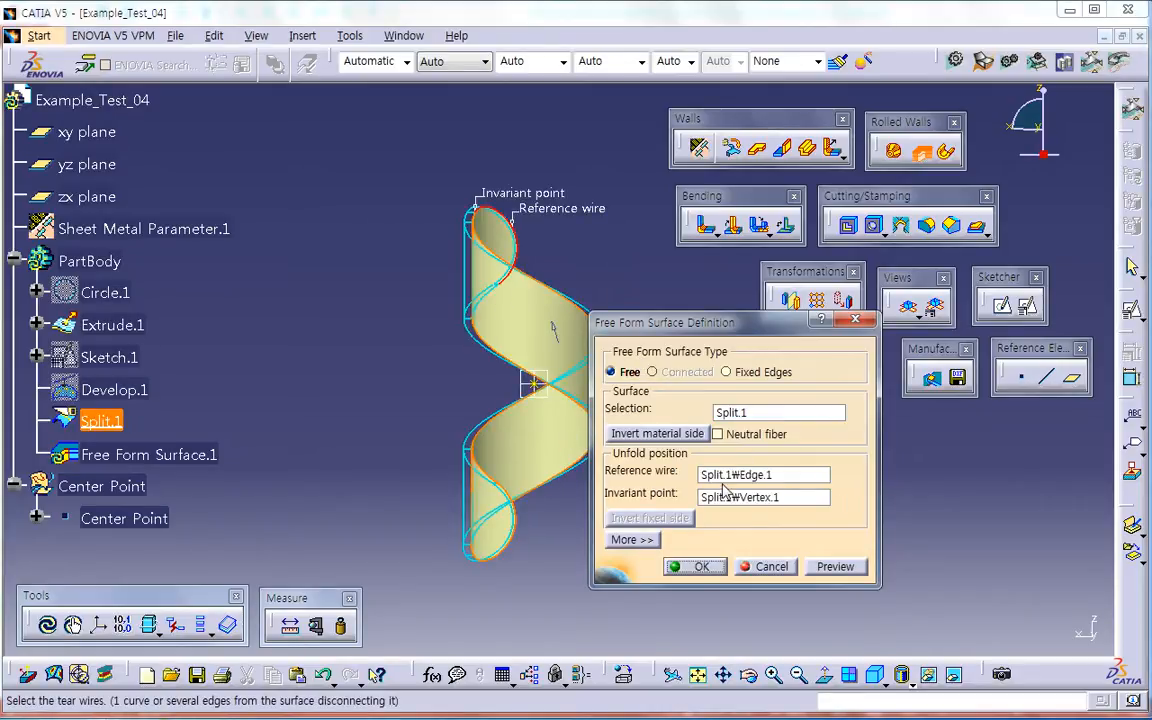
left_click(634, 539)
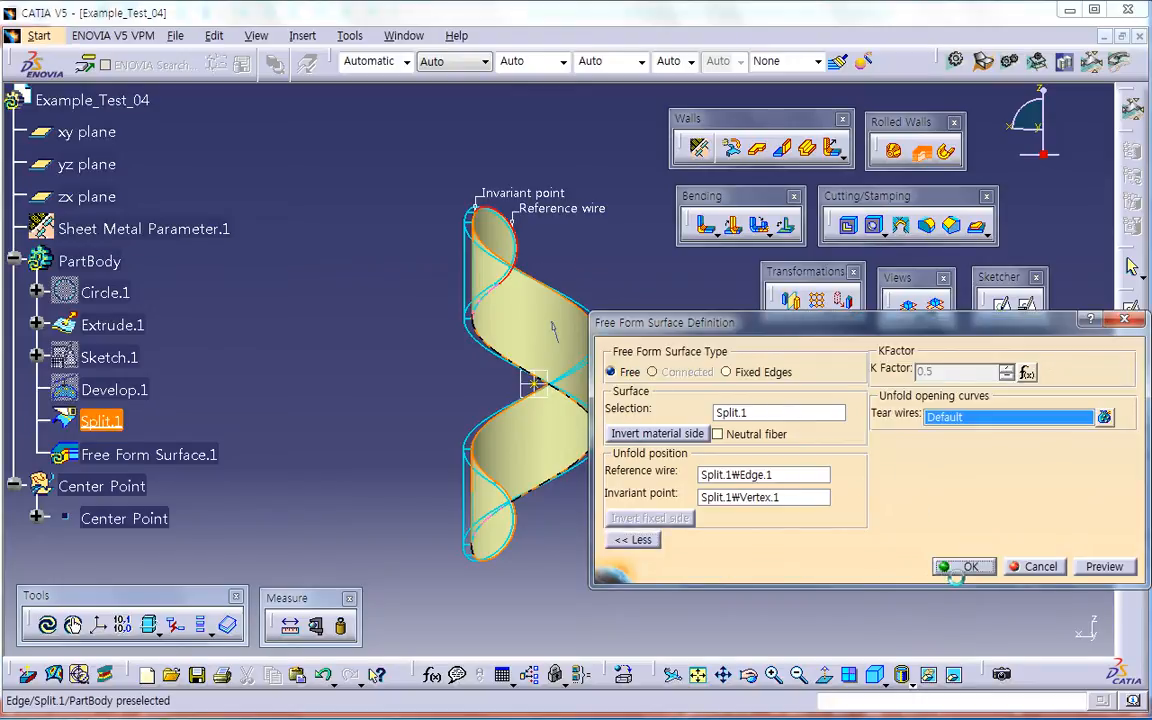
left_click(956, 566)
middle_click_drag(735, 511, 652, 489)
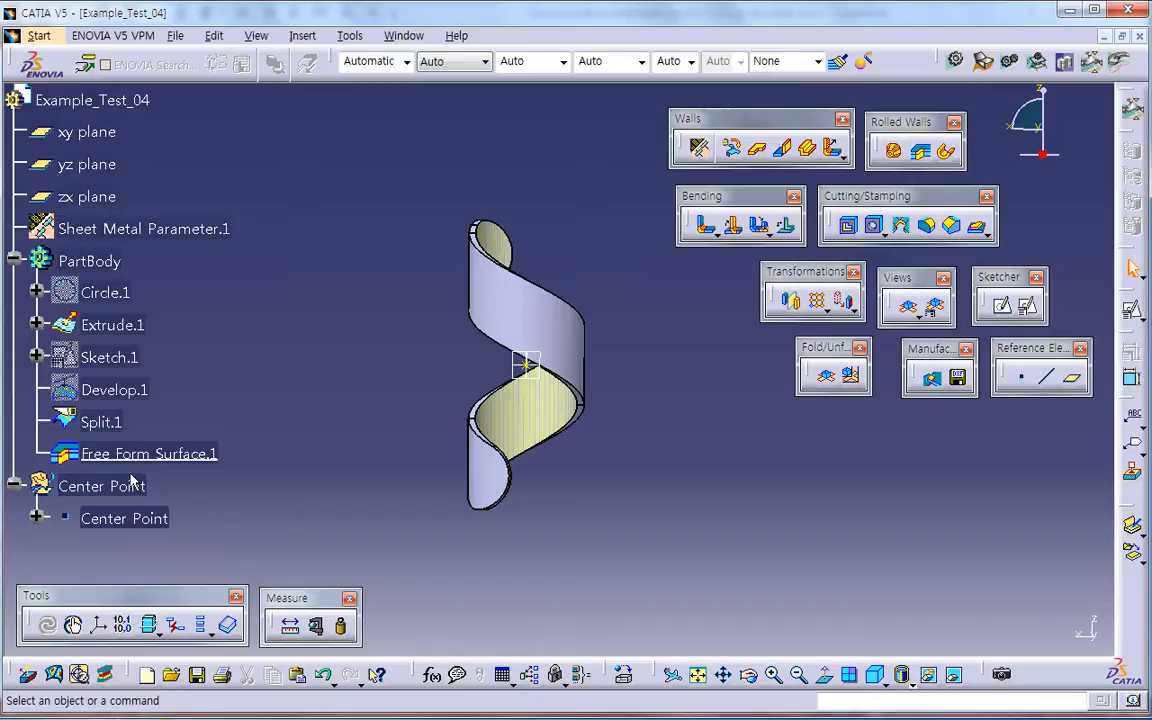
Step: Unfold the helical sheet-metal strip to examine its flat pattern and fold it back
left_click(833, 379)
left_click(833, 379)
left_click(833, 379)
left_click(833, 379)
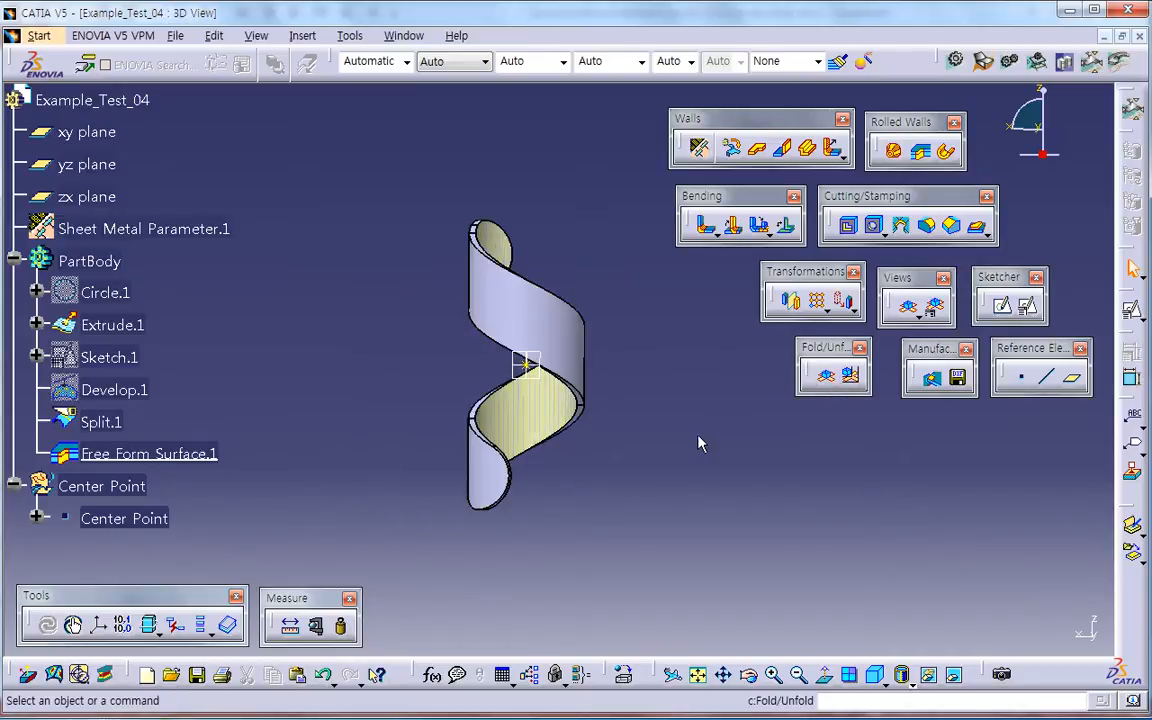
Step: Measure the inertia of the PartBody to read the helical strip's volume, without keeping the measurement
left_click(342, 628)
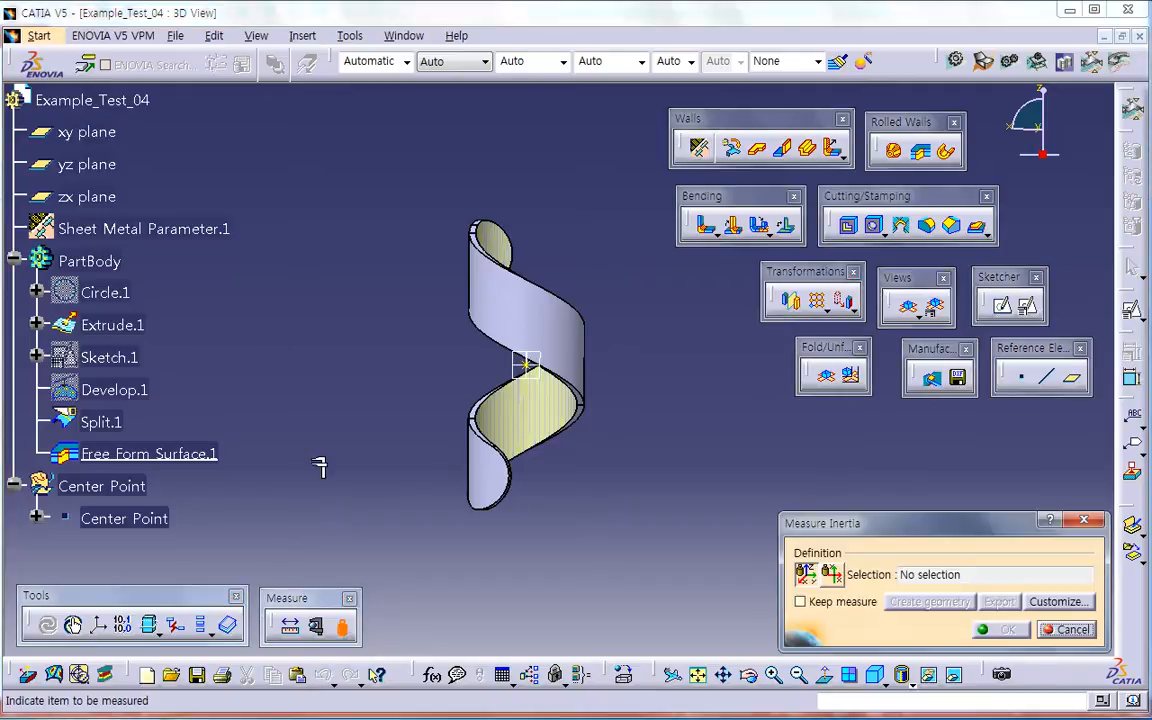
left_click(90, 261)
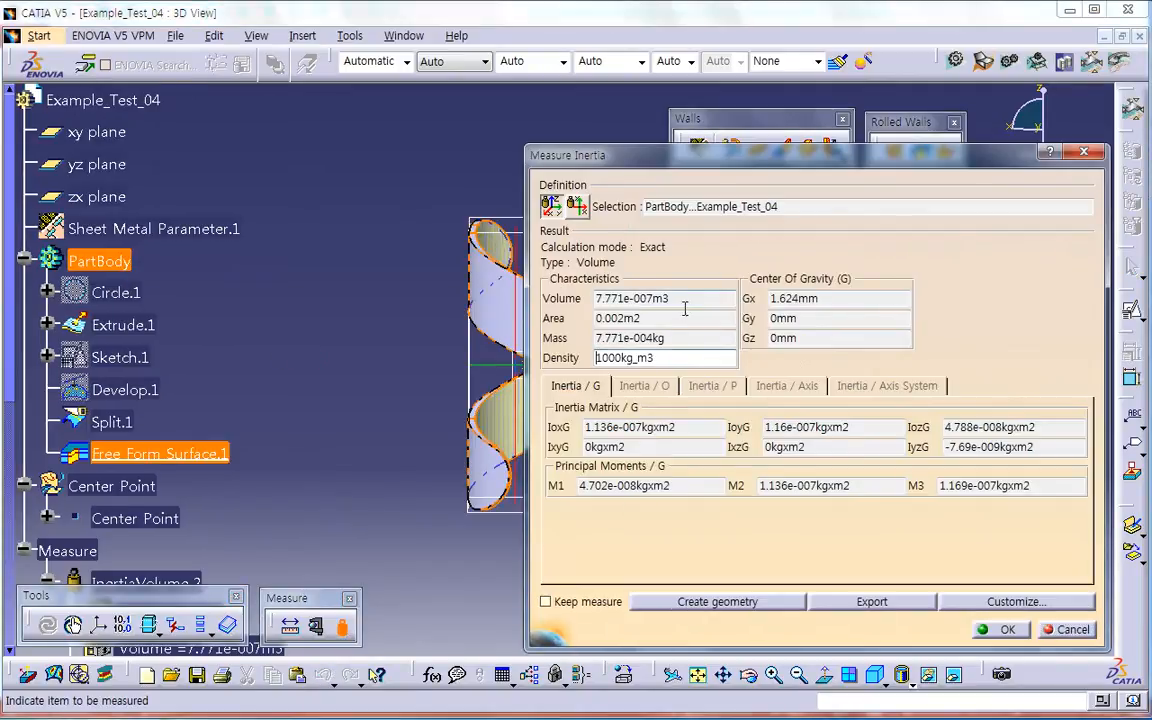
left_click_drag(684, 304, 555, 324)
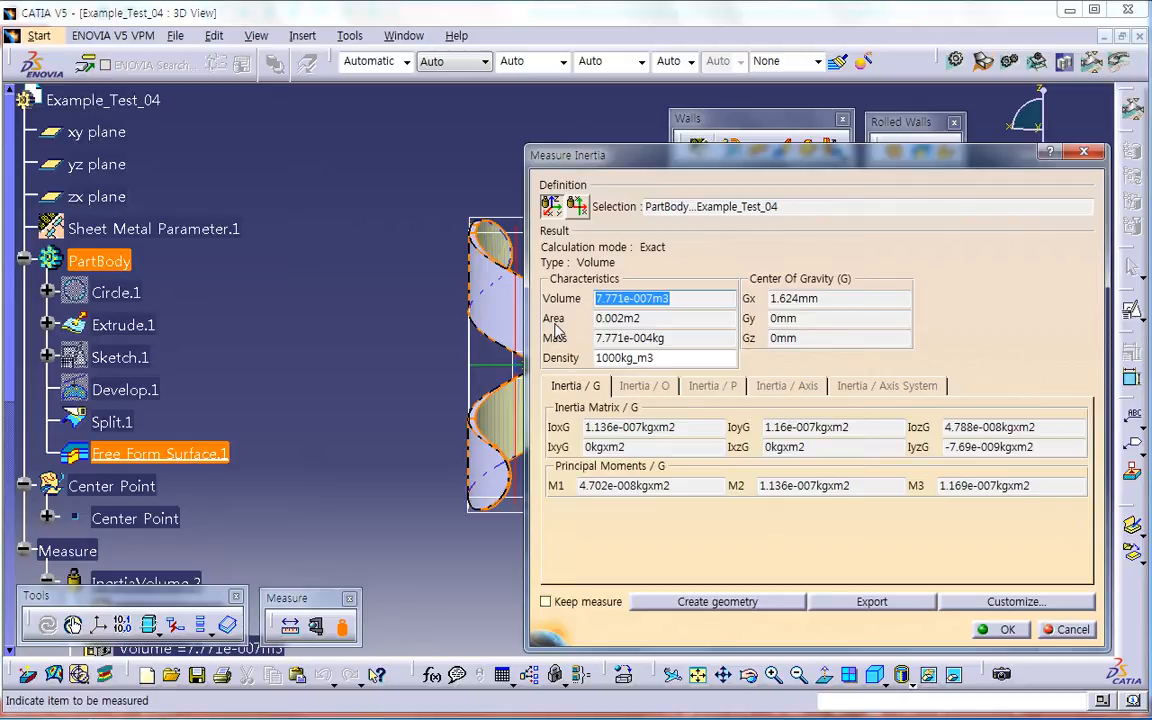
left_click(1073, 630)
Step: Delete all PartBody features from Circle.1 through Free Form Surface.1
middle_click_drag(666, 475, 647, 450)
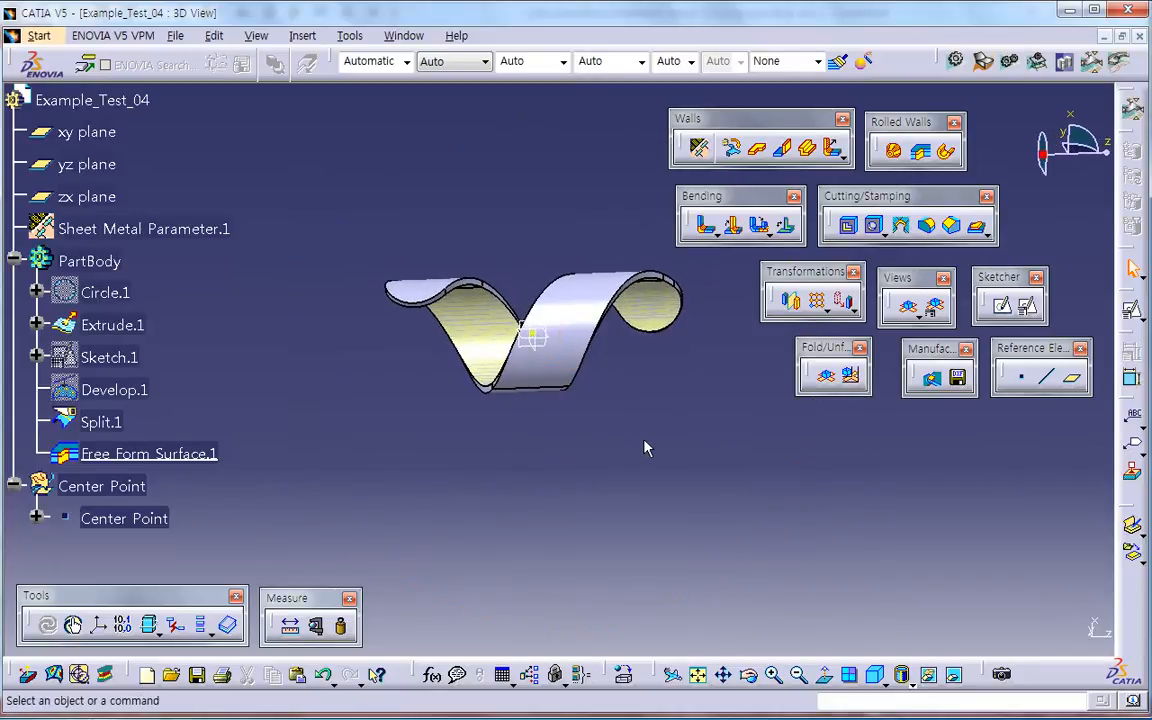
middle_click_drag(510, 453, 513, 340)
middle_click_drag(519, 408, 521, 465)
middle_click_drag(642, 503, 621, 476)
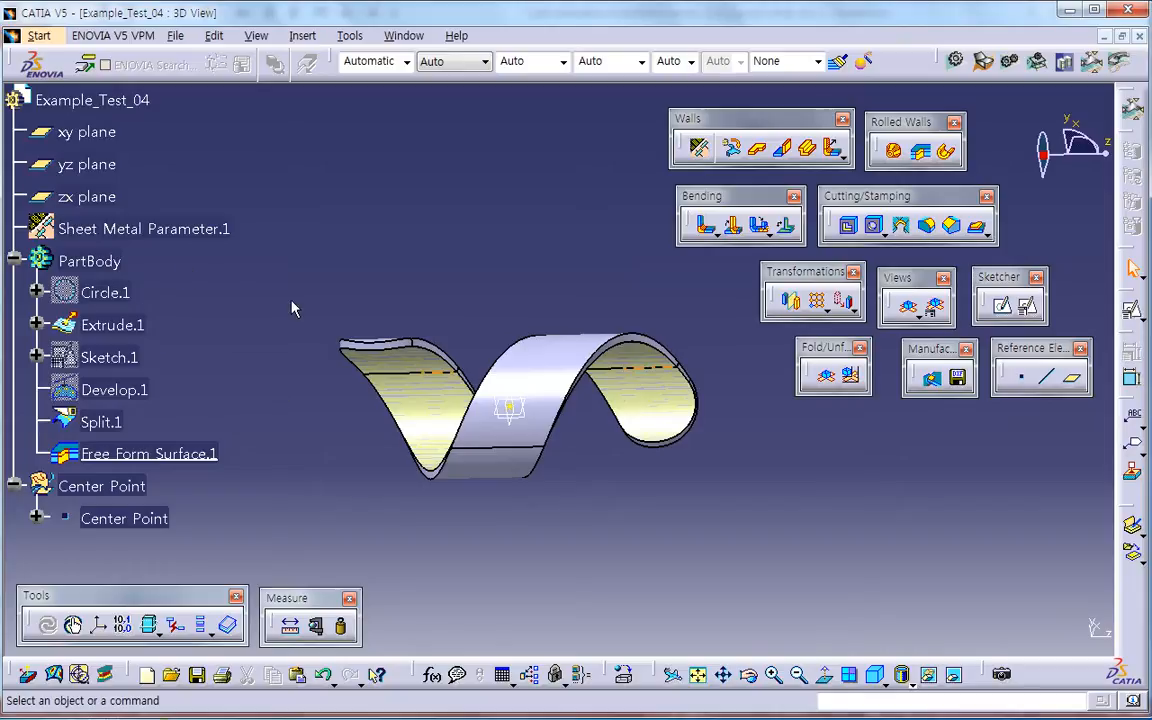
left_click(100, 292)
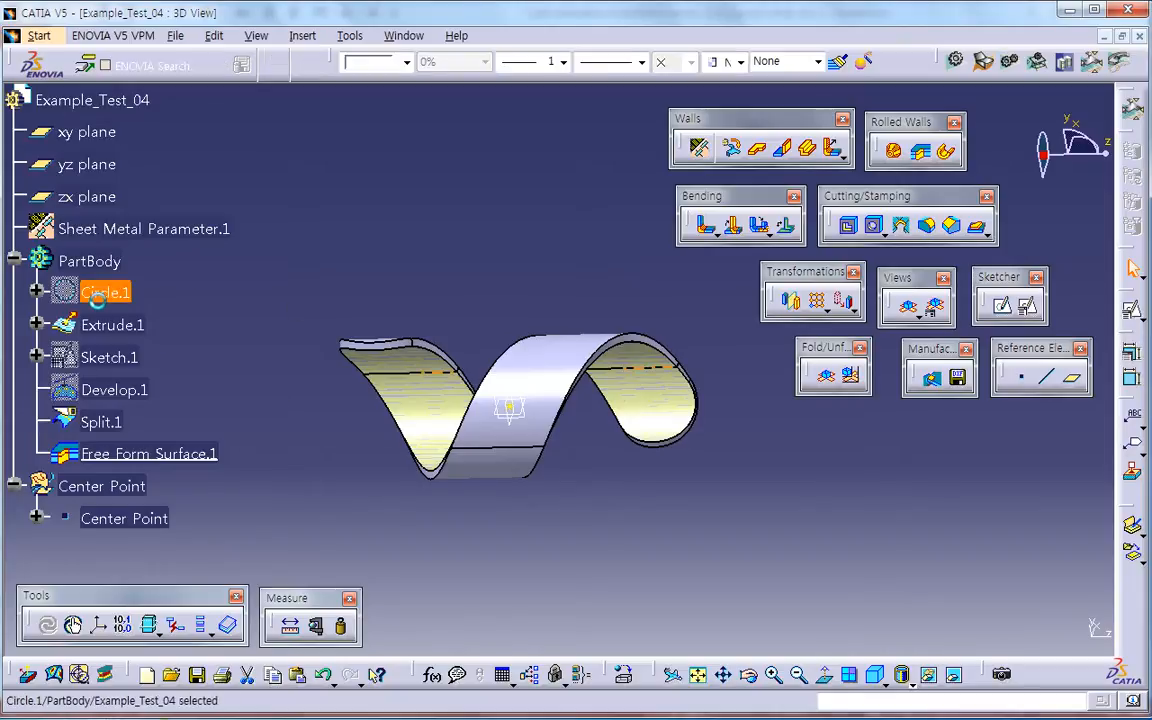
left_click(215, 454, "shift")
key("Delete")
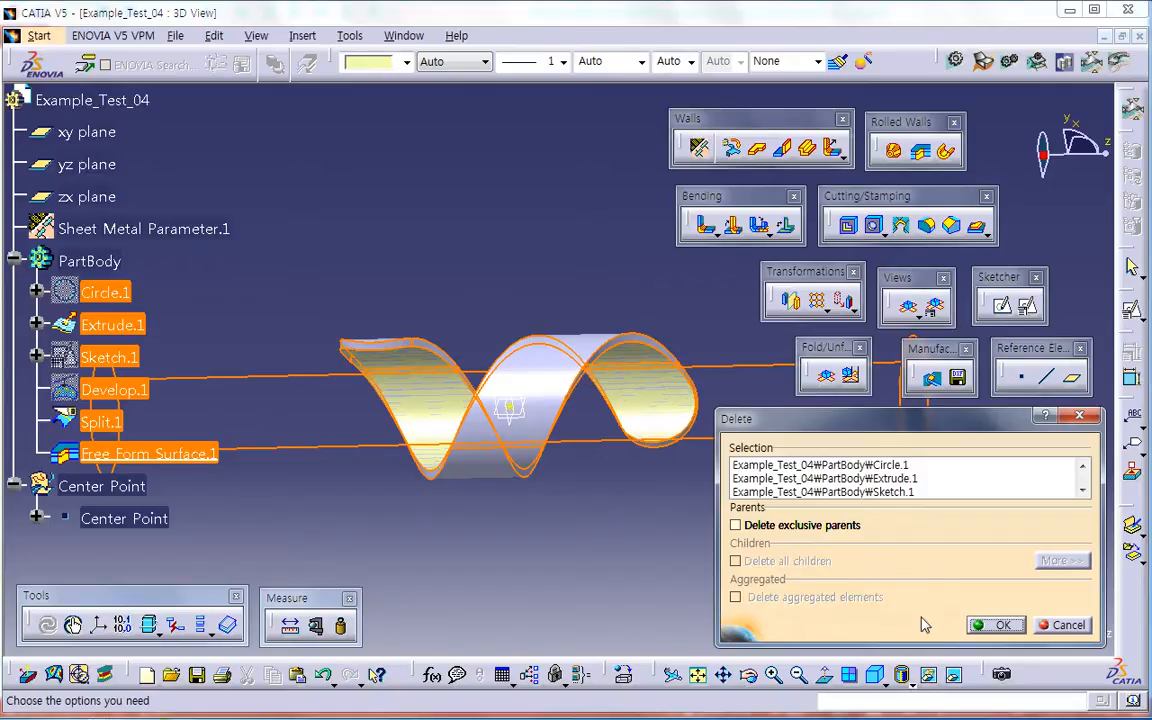
left_click(1006, 627)
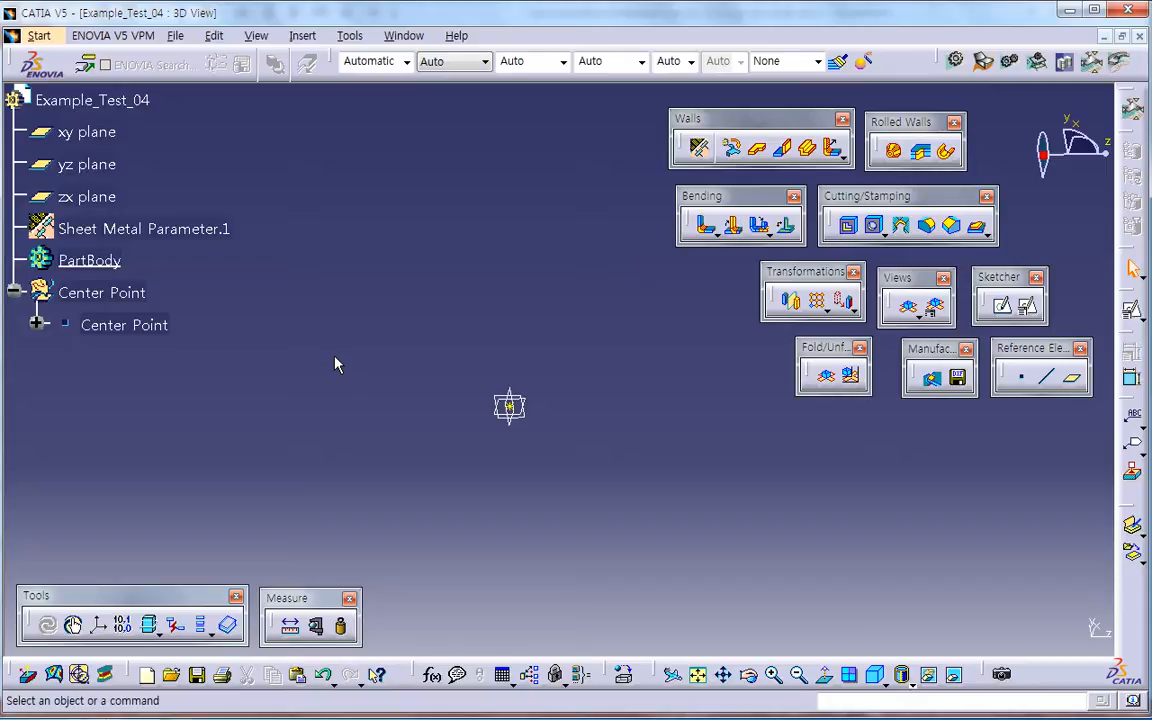
Step: Create a positioned sketch on the xy plane with its V direction reversed
middle_click_drag(556, 384, 600, 420)
left_click_drag(1103, 137, 1049, 110)
middle_click_drag(673, 549, 482, 450)
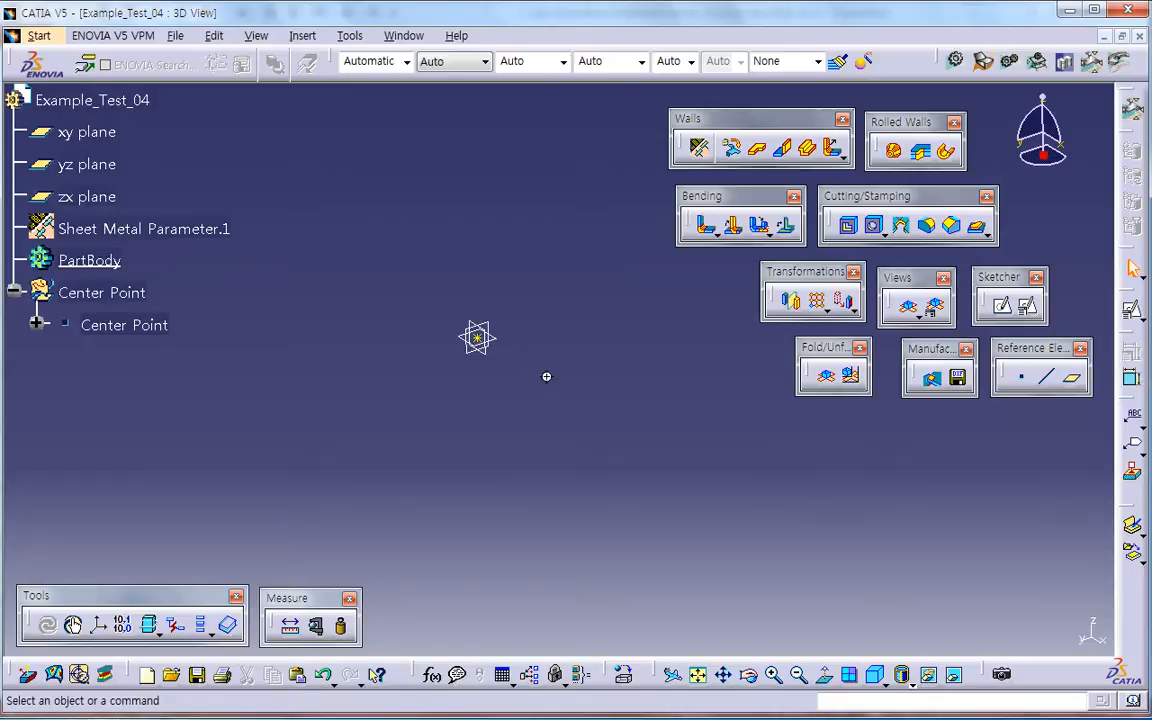
middle_click_drag(540, 376, 536, 414)
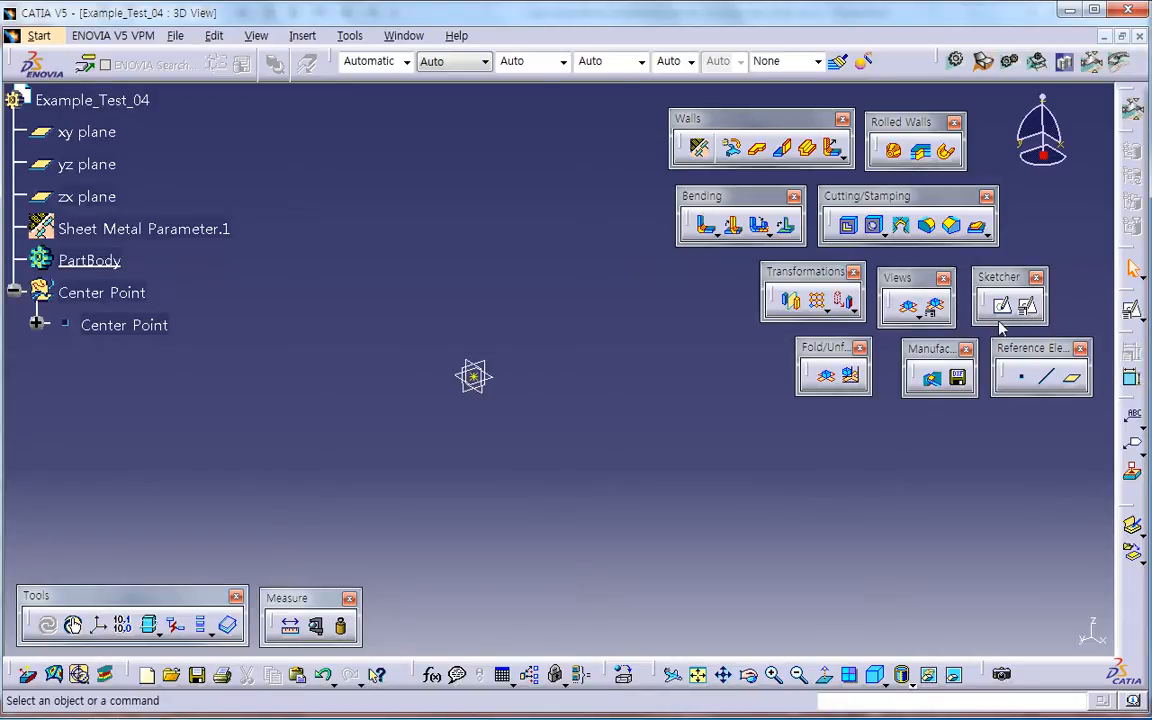
left_click(1028, 305)
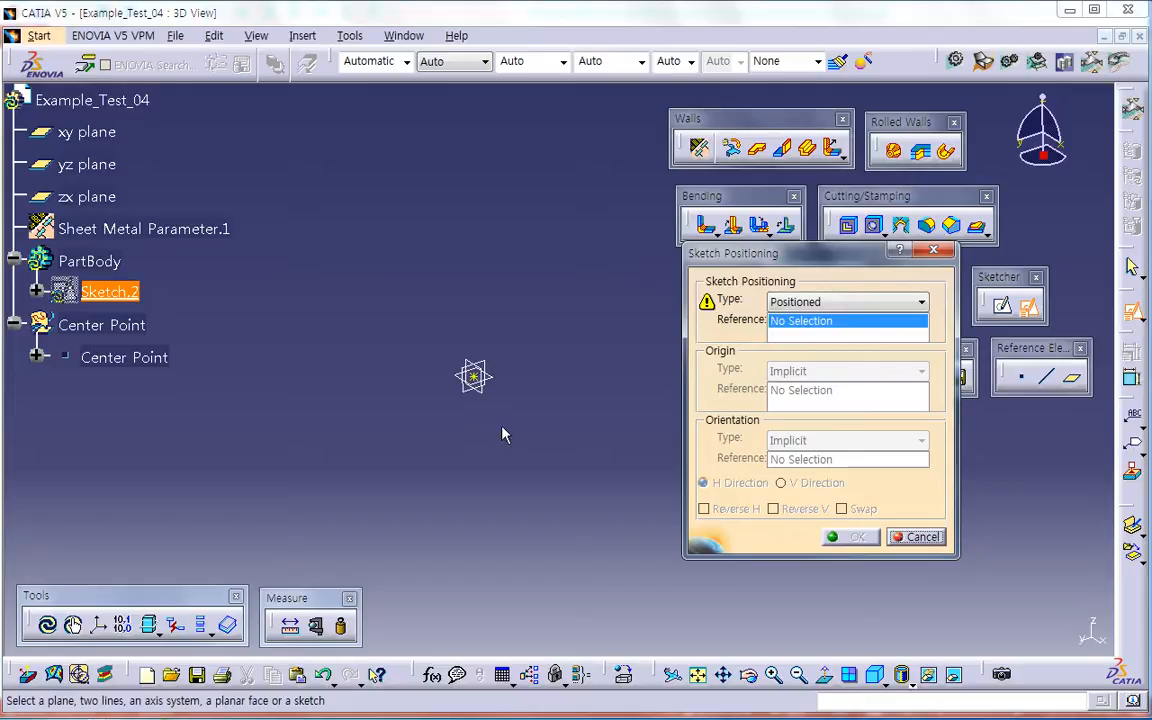
left_click(500, 388)
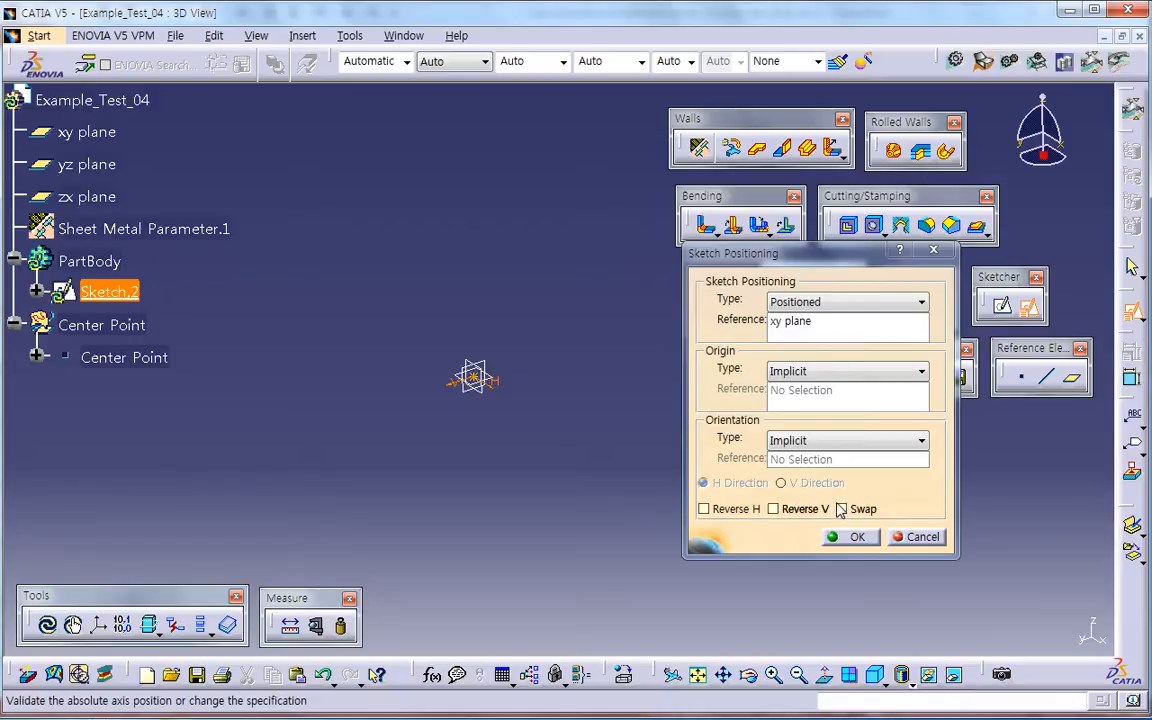
left_click(773, 509)
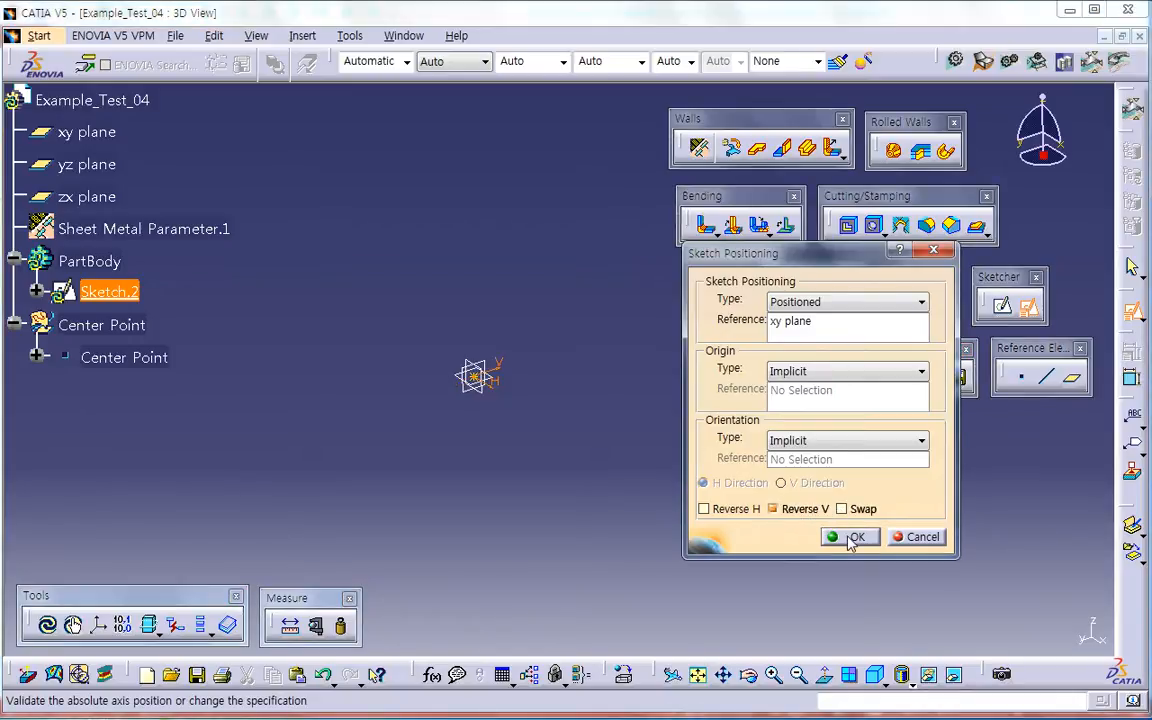
left_click(852, 538)
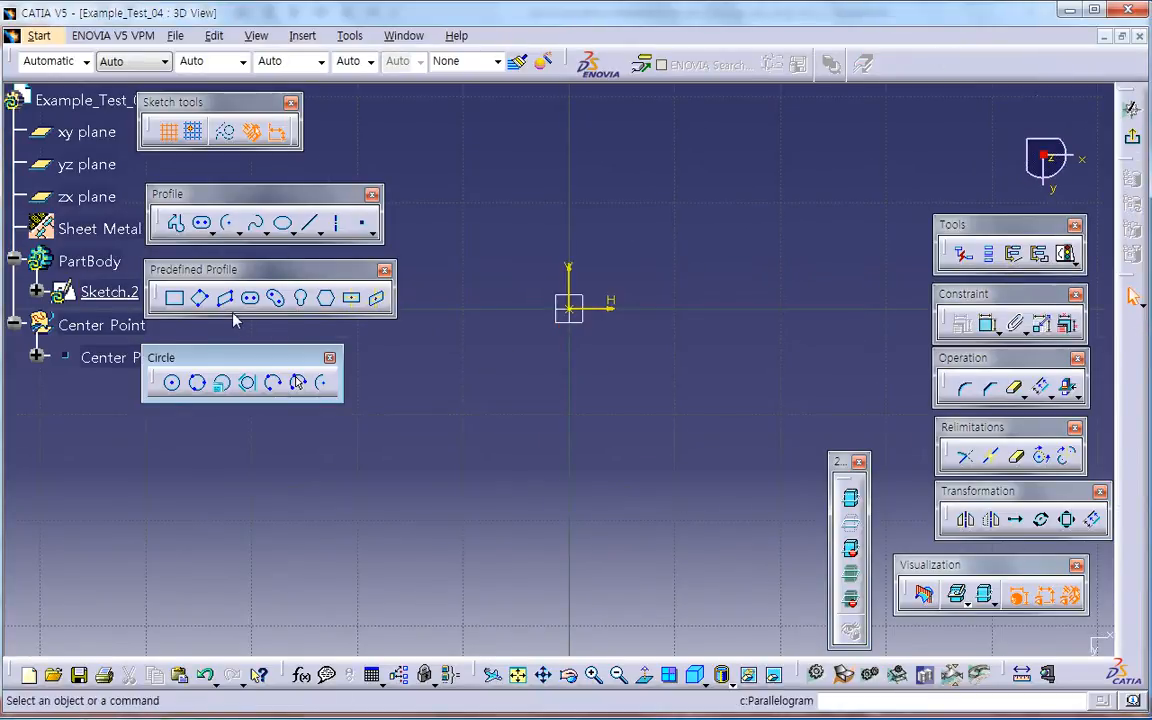
Step: Sketch a circle centred on the origin with its radius constrained to 7.5 mm and exit the sketch
left_click(171, 382)
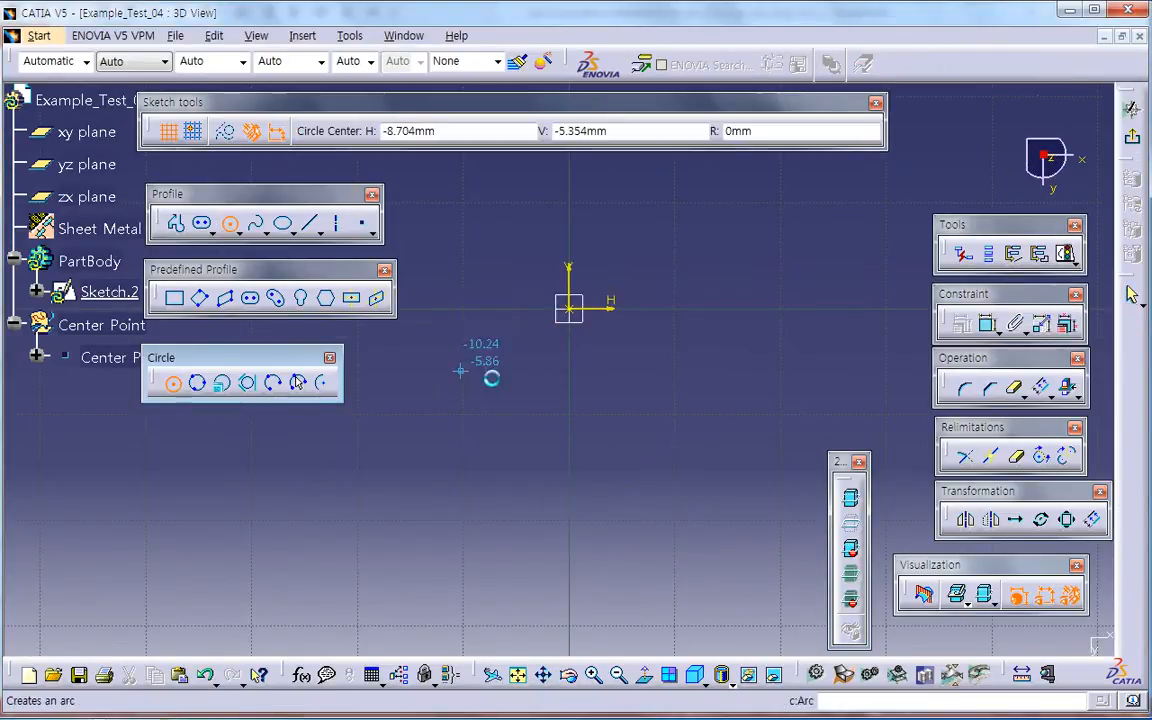
left_click(577, 314)
left_click(601, 368)
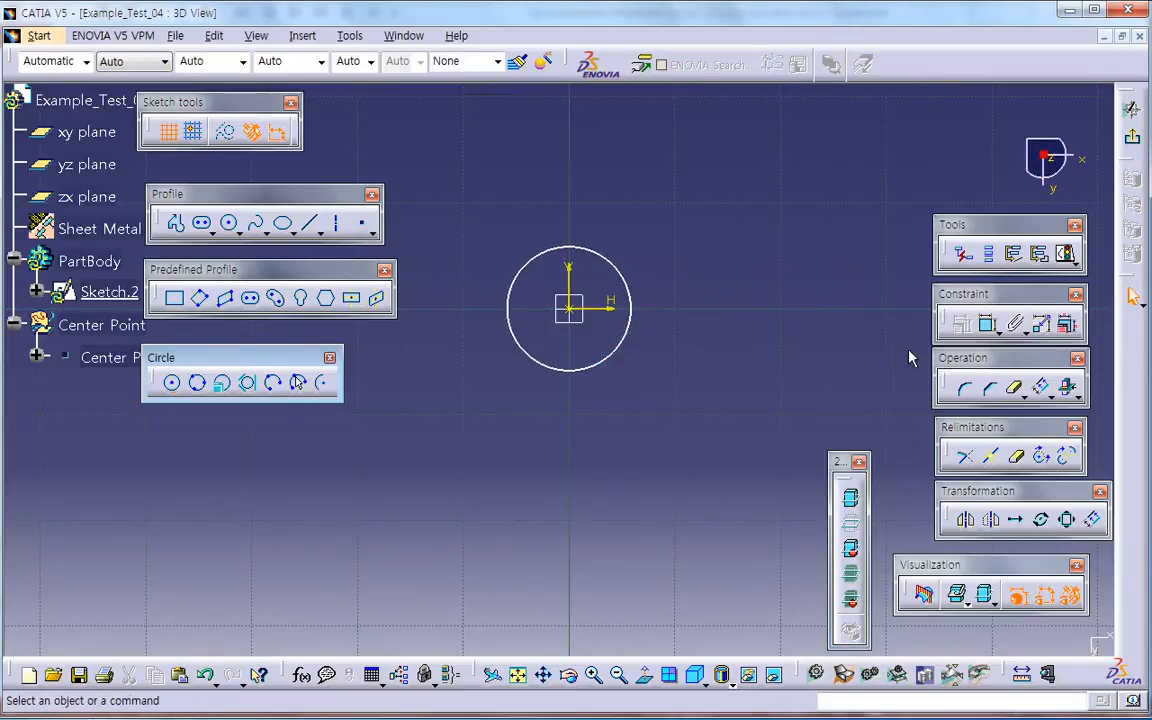
left_click(986, 328)
left_click(632, 329)
double_click(697, 378)
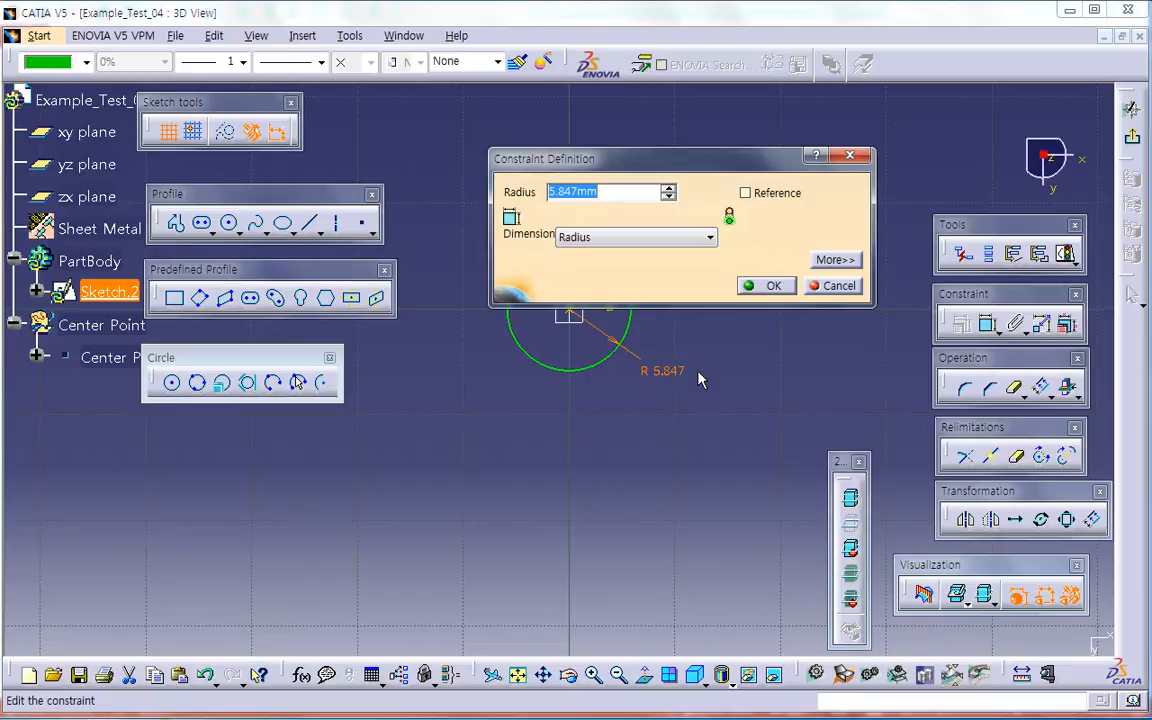
key("Return")
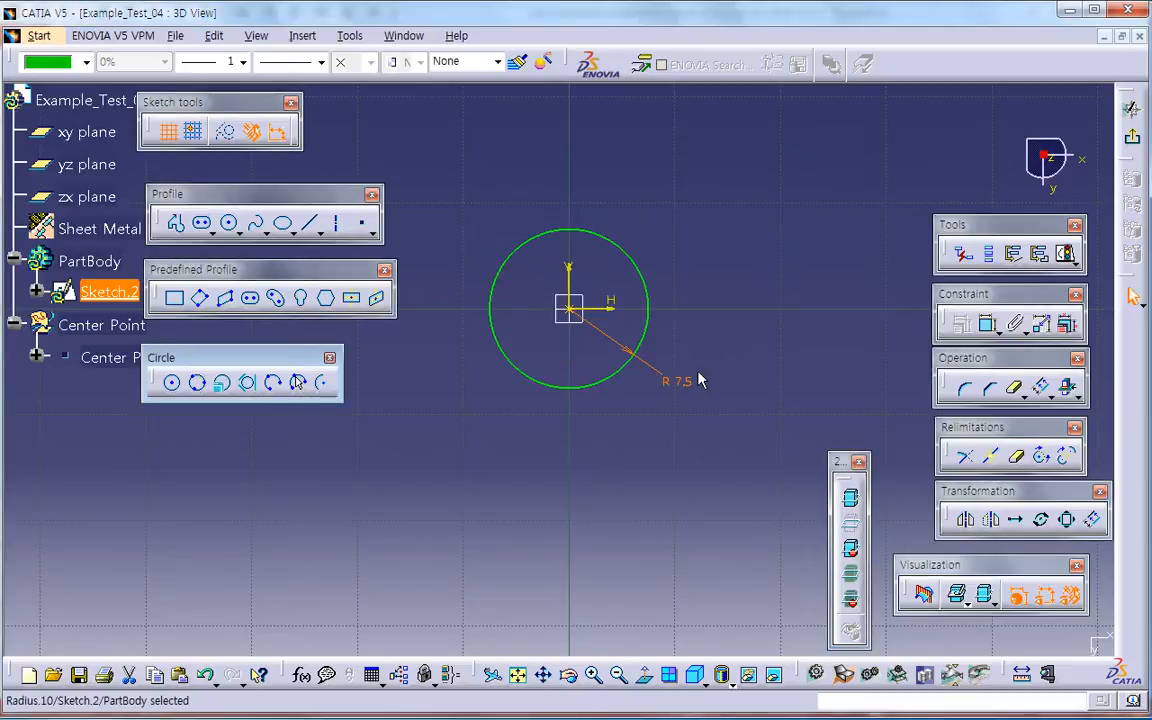
left_click(724, 370)
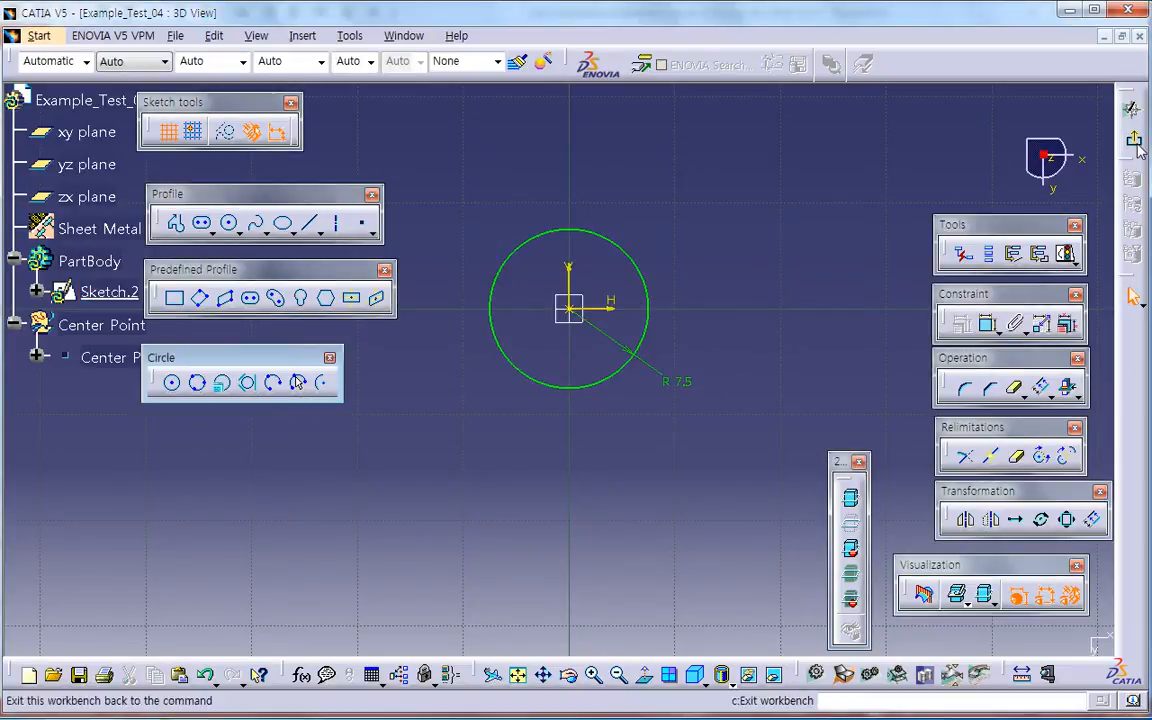
left_click(1134, 141)
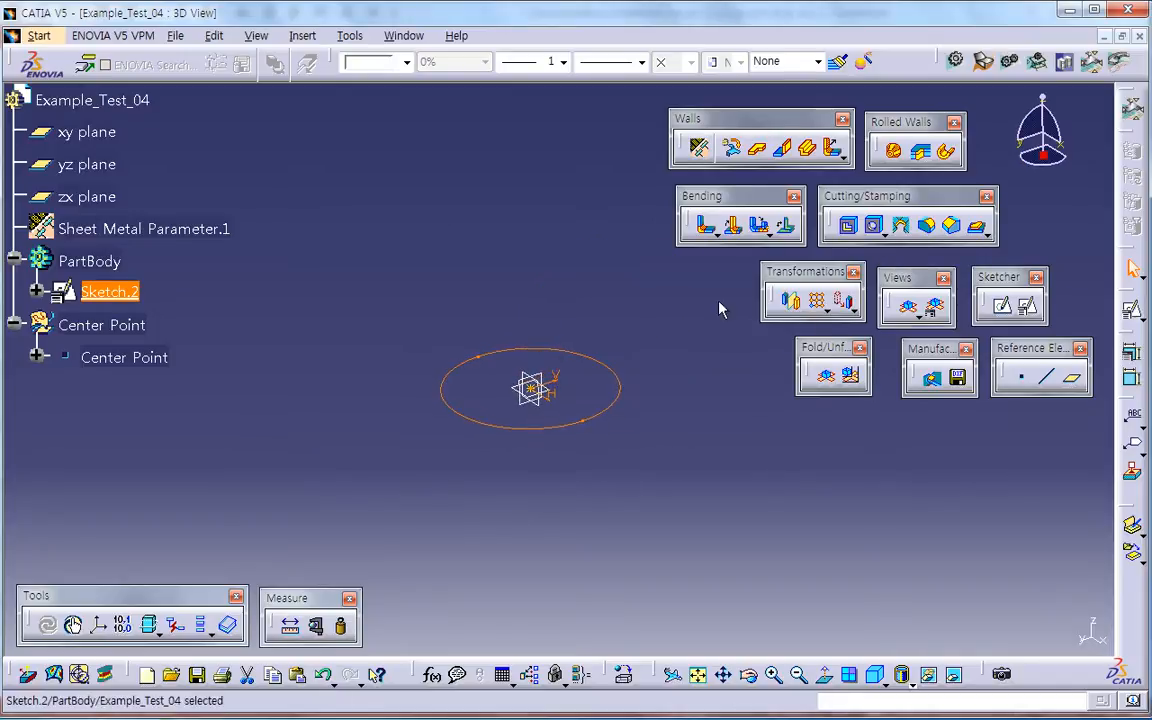
Step: Create a rolled wall from the circle sketch with mirrored extent and a Length 1 of 70 mm
left_click(945, 152)
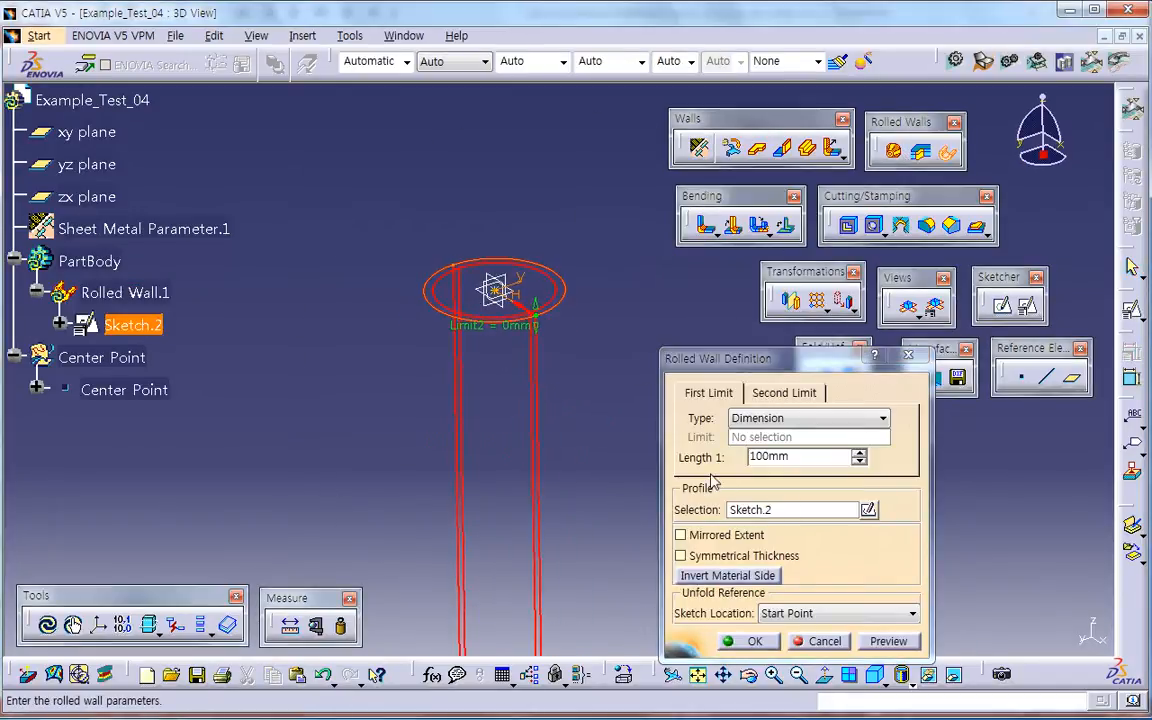
left_click(729, 533)
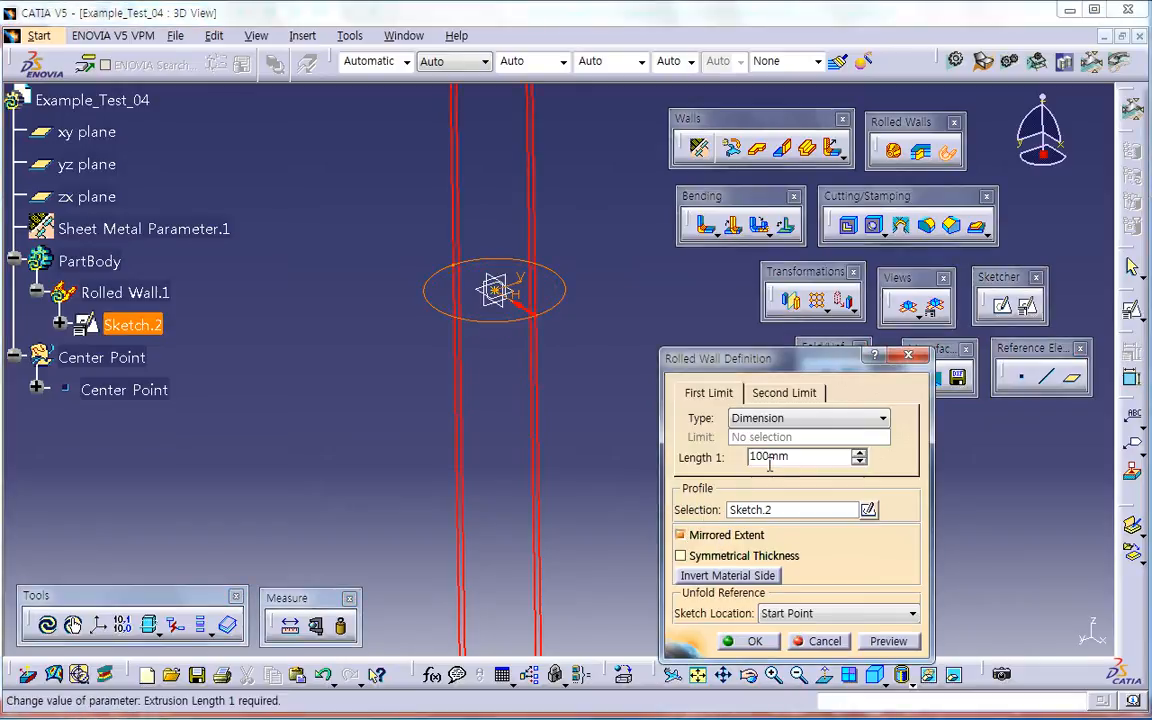
mouse_move(570, 549)
middle_mouse_down()
mouse_move(543, 499)
mouse_move(573, 612)
mouse_move(559, 424)
middle_mouse_up()
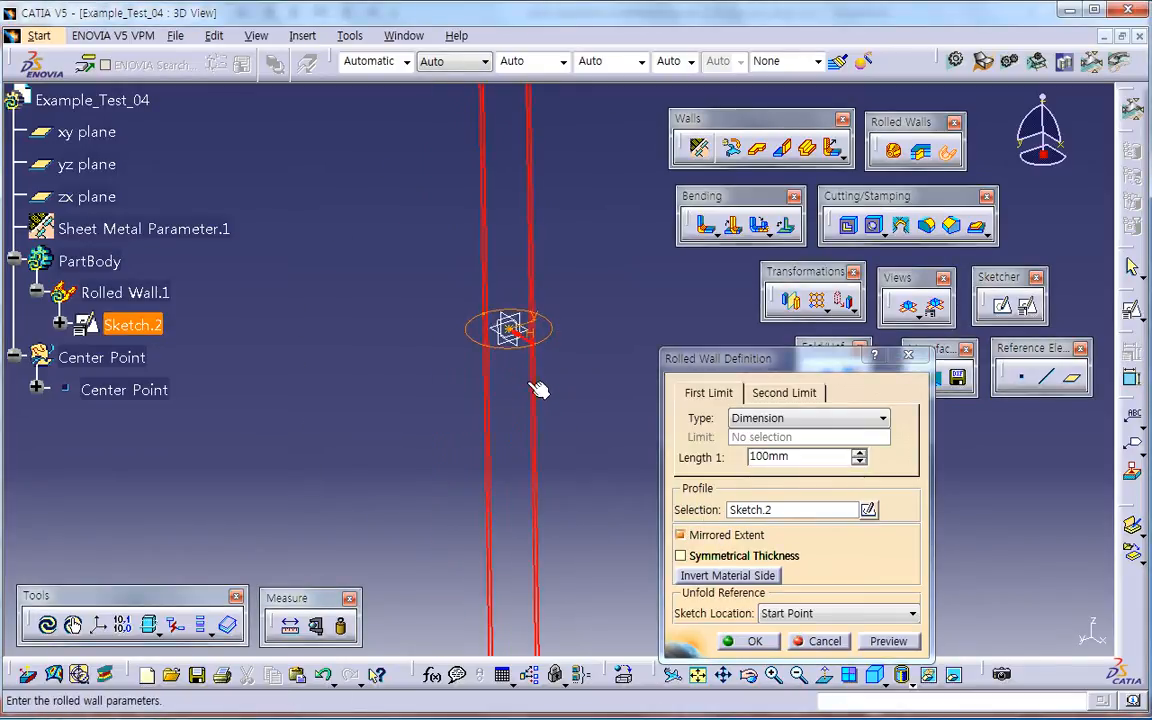
mouse_move(525, 345)
middle_mouse_down()
mouse_move(549, 480)
mouse_move(558, 434)
mouse_move(597, 580)
middle_mouse_up()
left_click(827, 462)
left_click_drag(827, 462, 675, 476)
type("70")
key("Return")
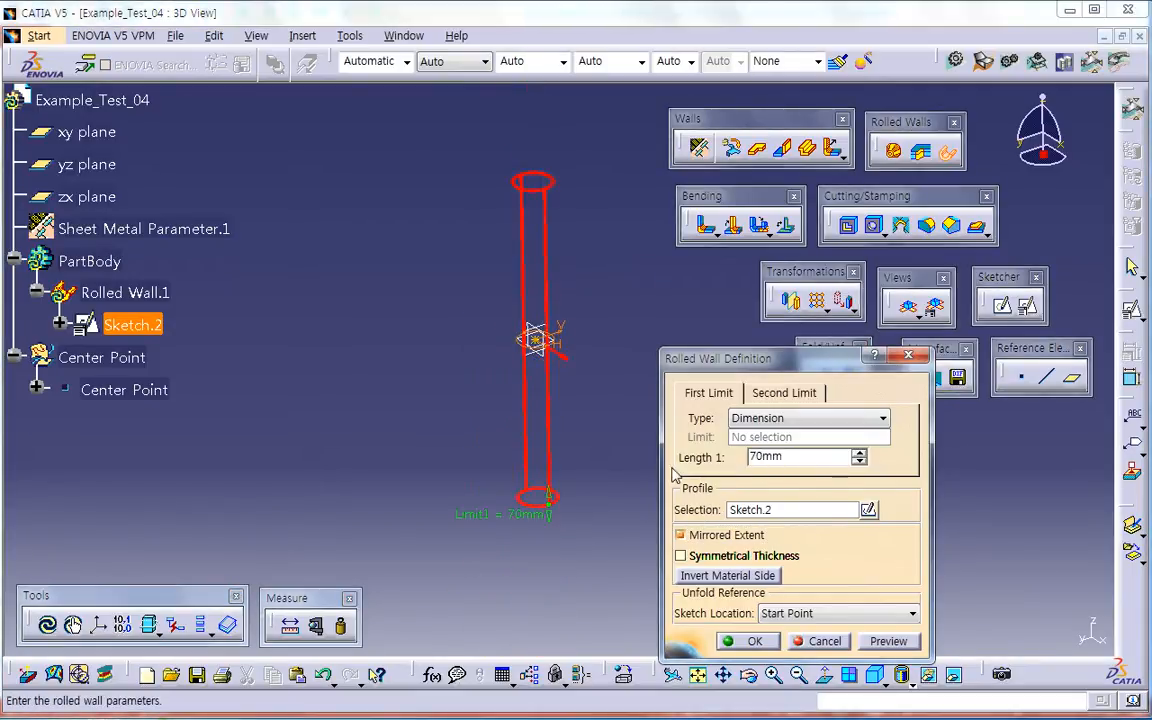
left_click(749, 642)
Step: Review the rolled wall's definition and unfold the tube to examine its flat pattern
double_click(160, 292)
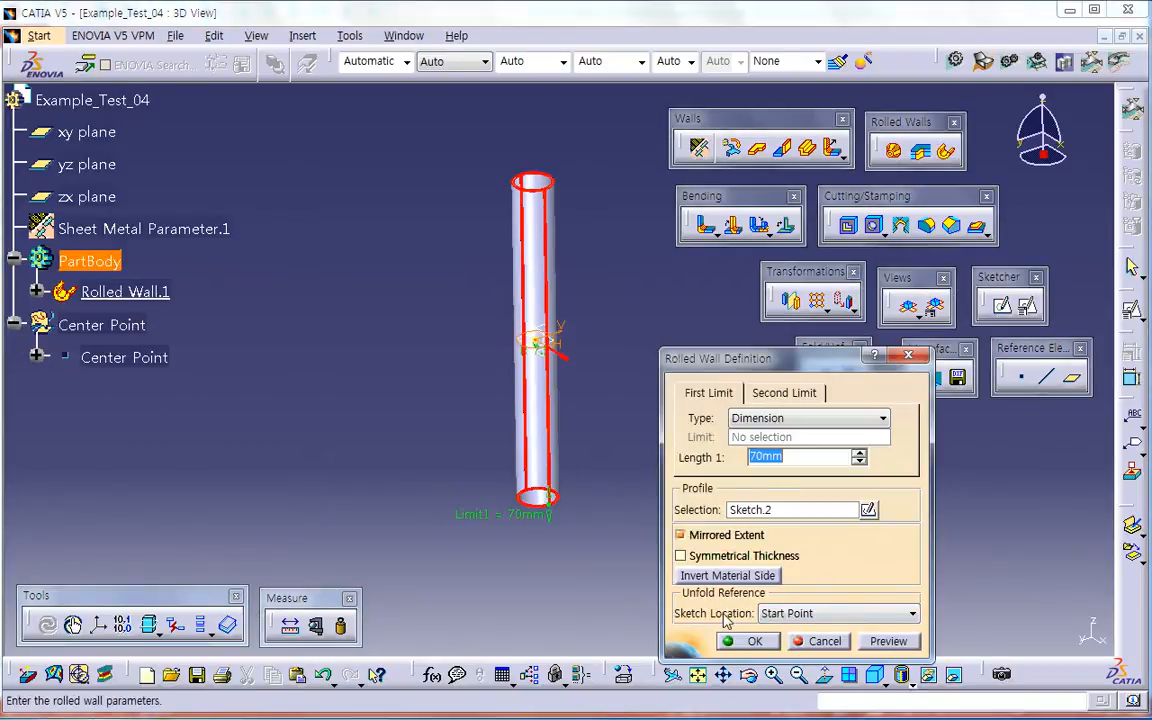
left_click(753, 643)
middle_click_drag(689, 545, 480, 455)
middle_click_drag(681, 468, 577, 389)
left_click(826, 376)
Step: Try another Sketch Location as the rolled wall's unfold reference and unfold the tube to check where the flat pattern lies
double_click(160, 292)
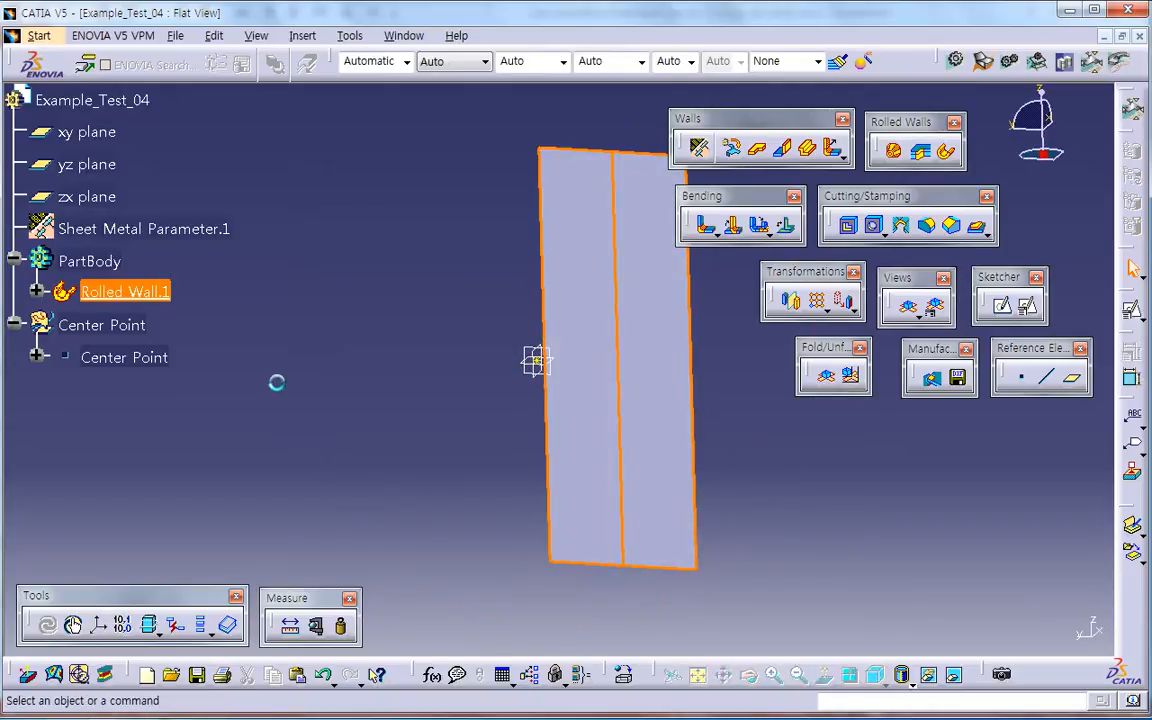
left_click(636, 412)
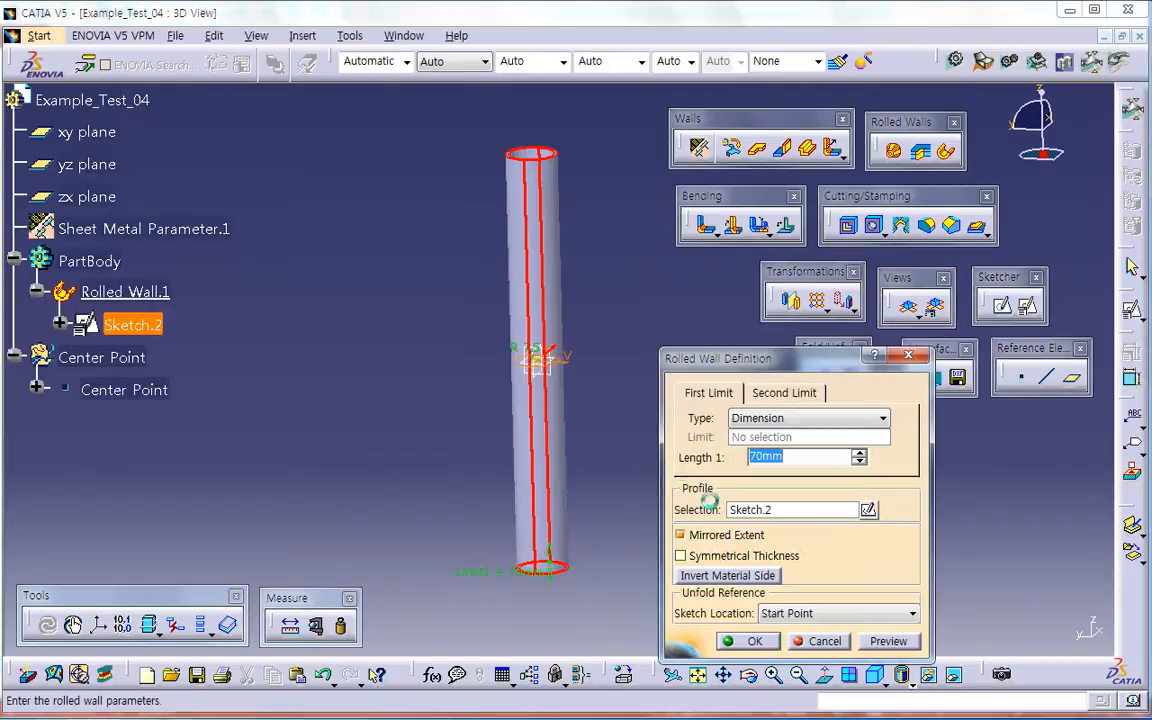
left_click(790, 613)
left_click(788, 645)
left_click(745, 641)
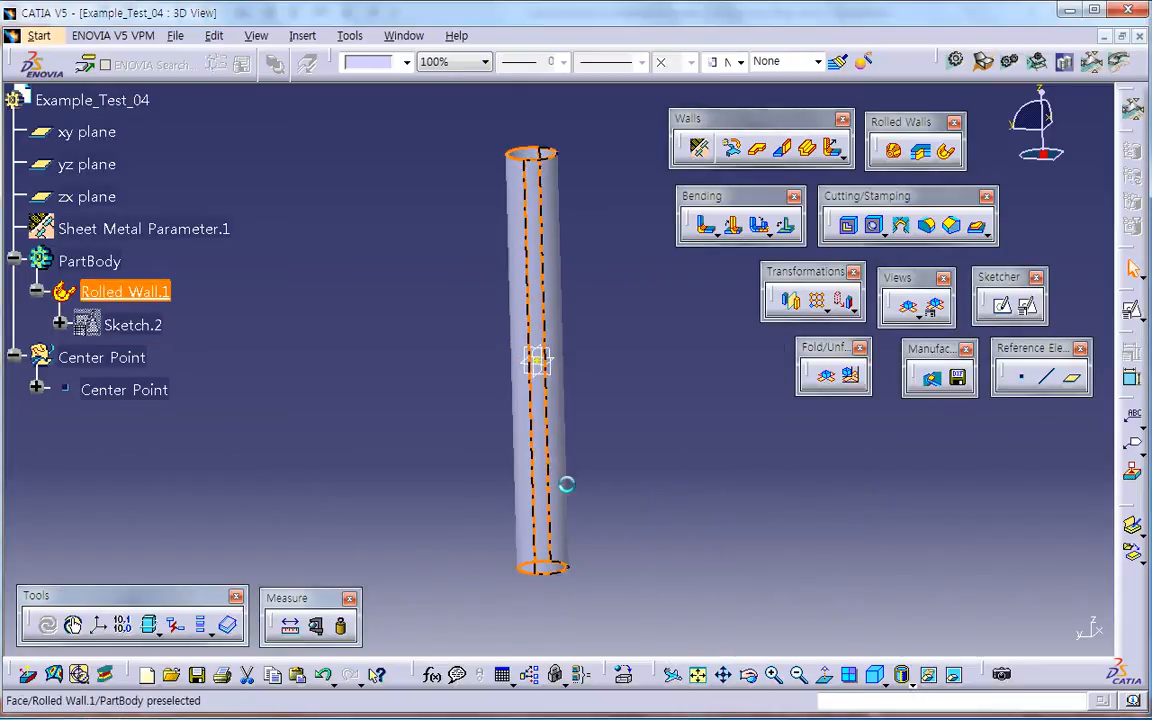
left_click(827, 377)
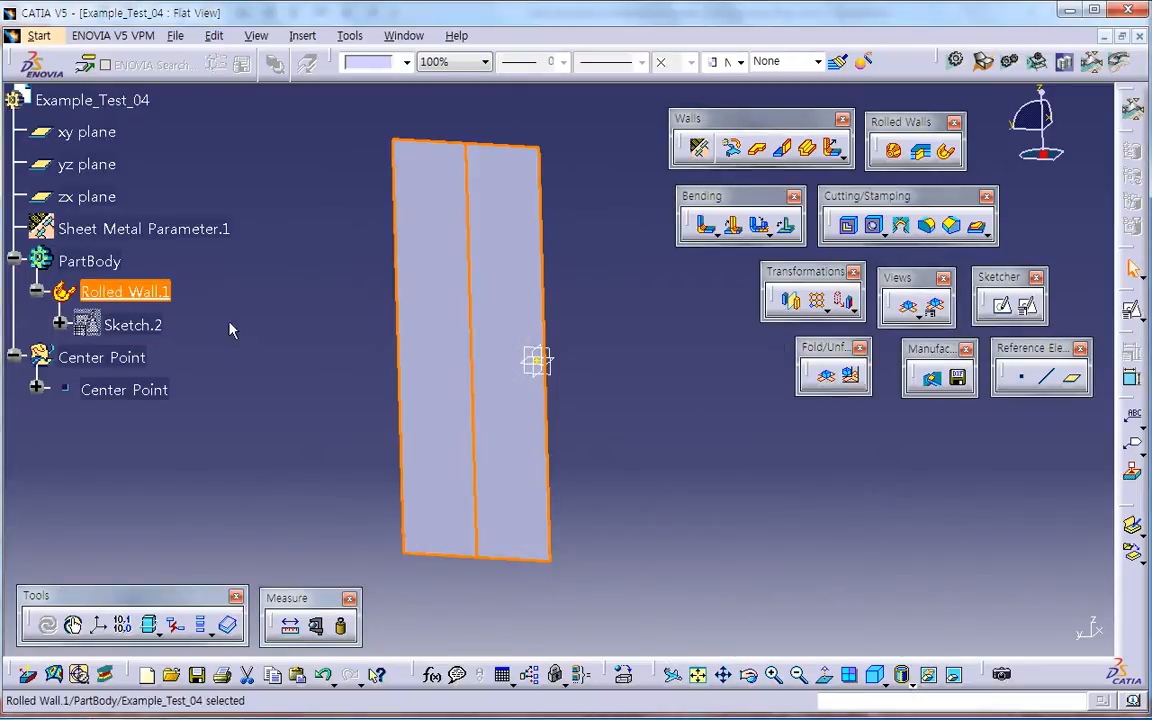
Step: Change the rolled wall's Sketch Location so the flat pattern is centred on the origin, and unfold the tube
double_click(165, 295)
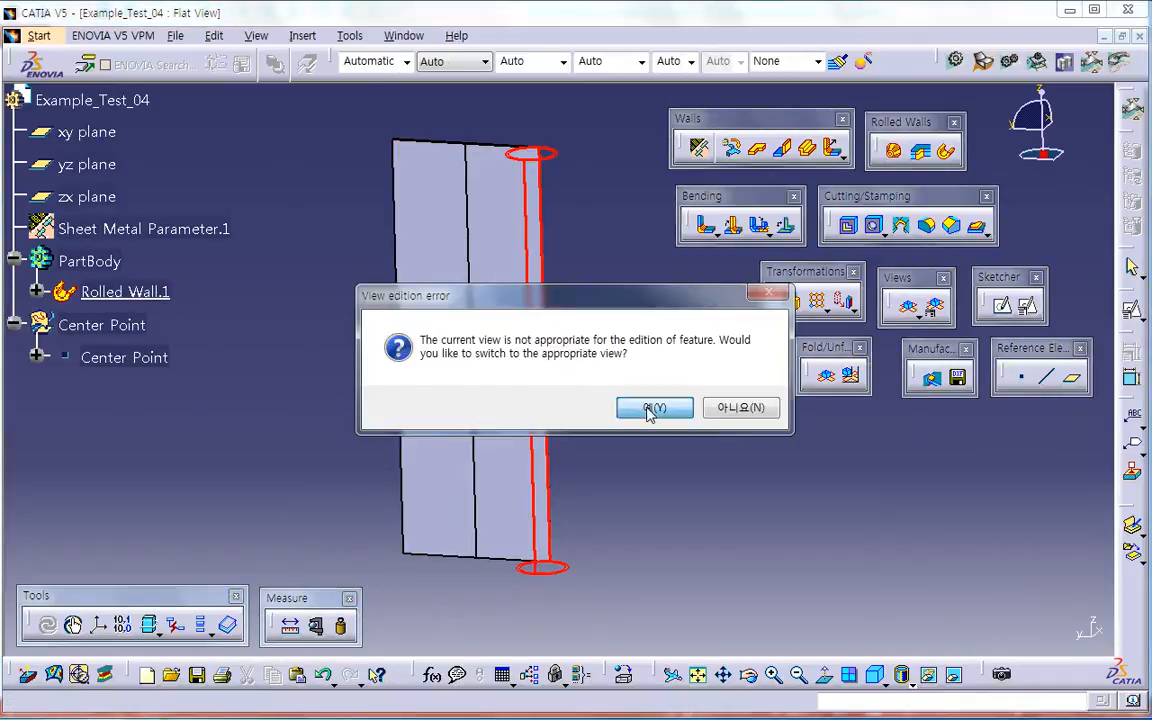
left_click(650, 408)
left_click(800, 613)
left_click(792, 658)
left_click(755, 642)
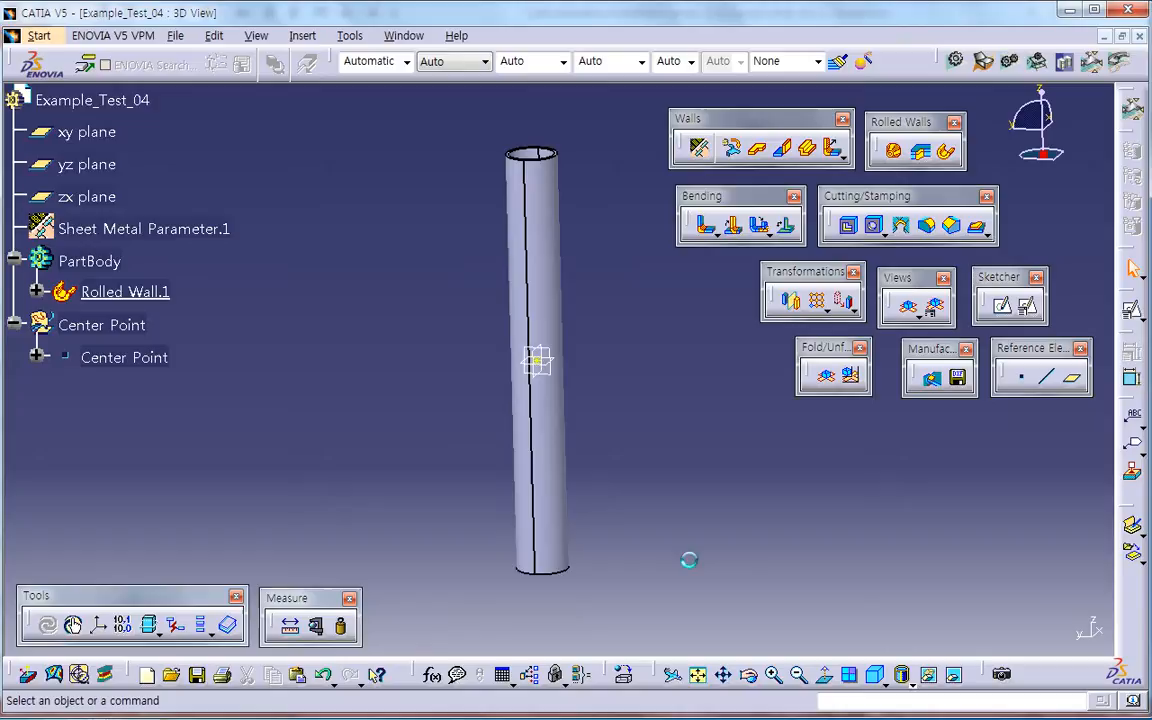
left_click(826, 375)
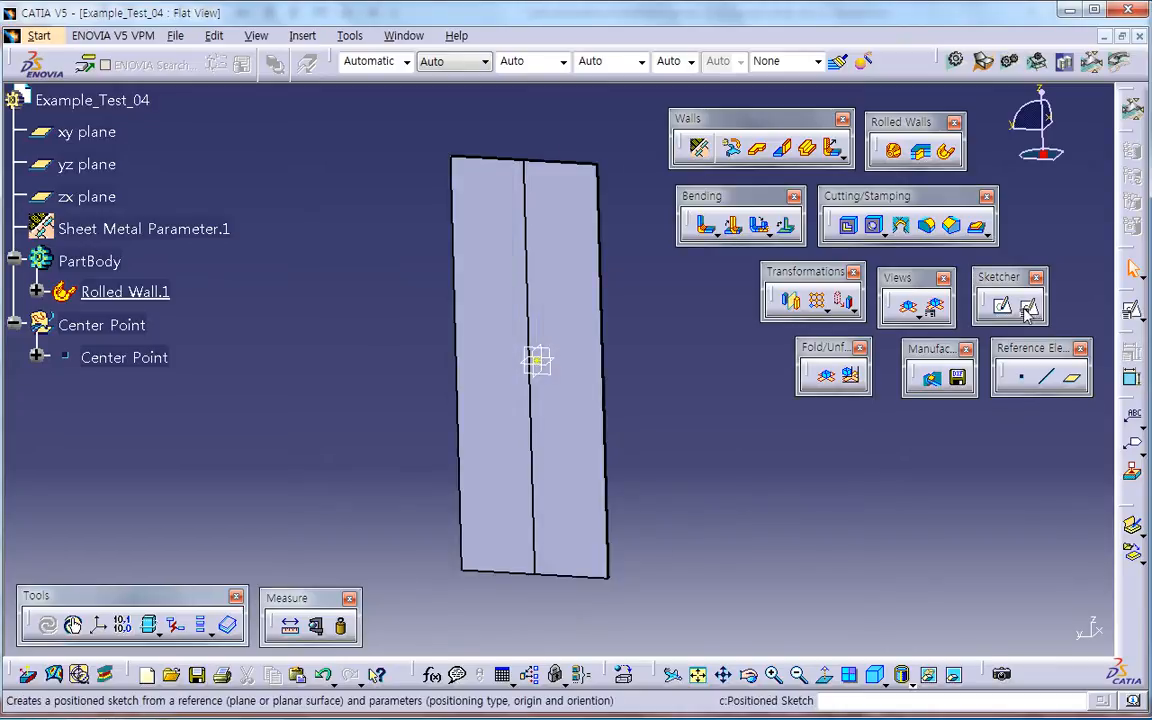
Step: Start a positioned sketch on the large face of the unfolded rolled wall
middle_click_drag(571, 381, 656, 428)
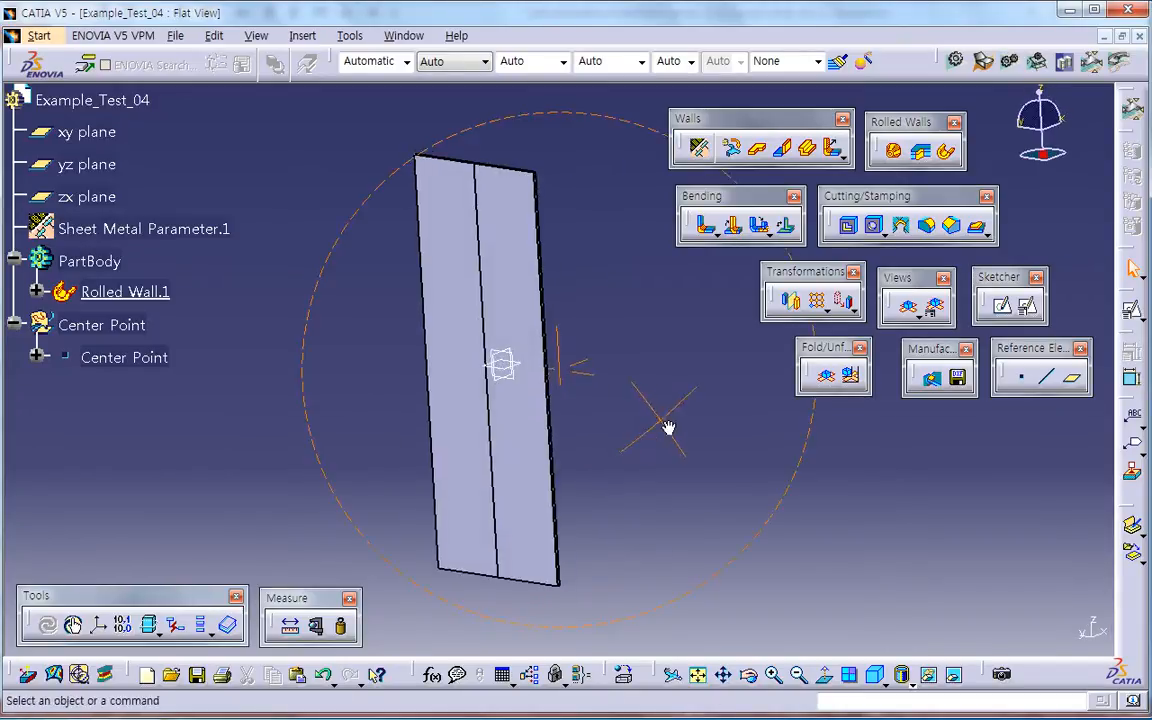
left_click(1027, 305)
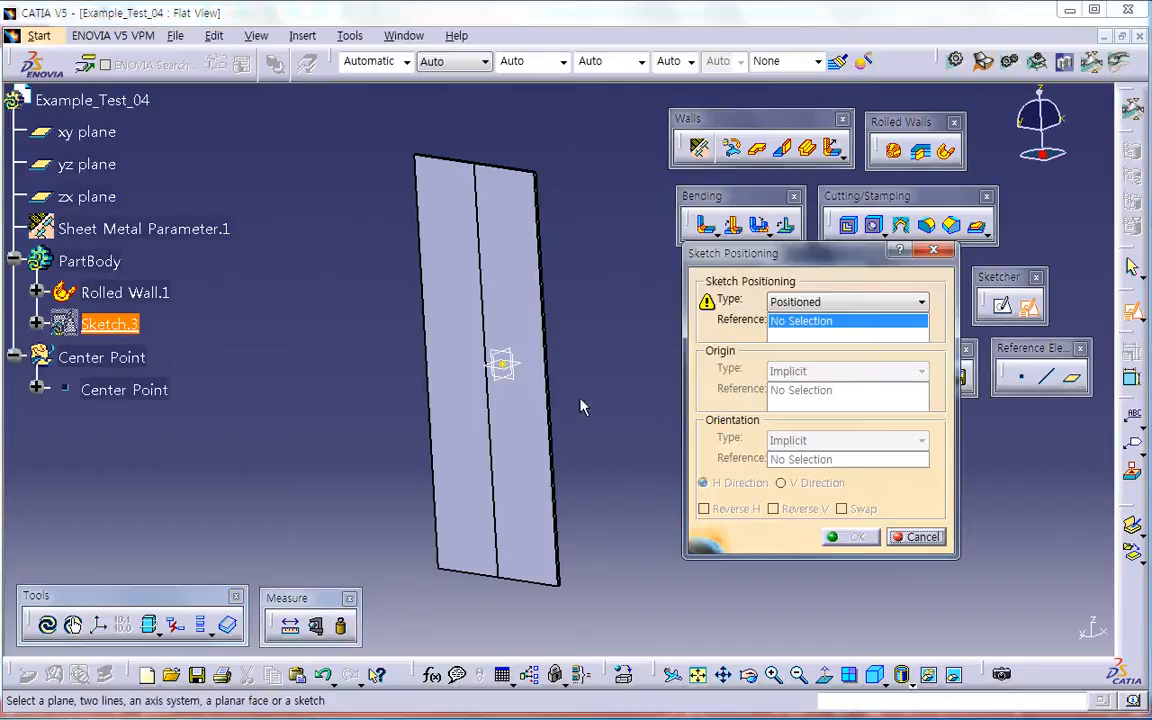
left_click(519, 422)
left_click(855, 538)
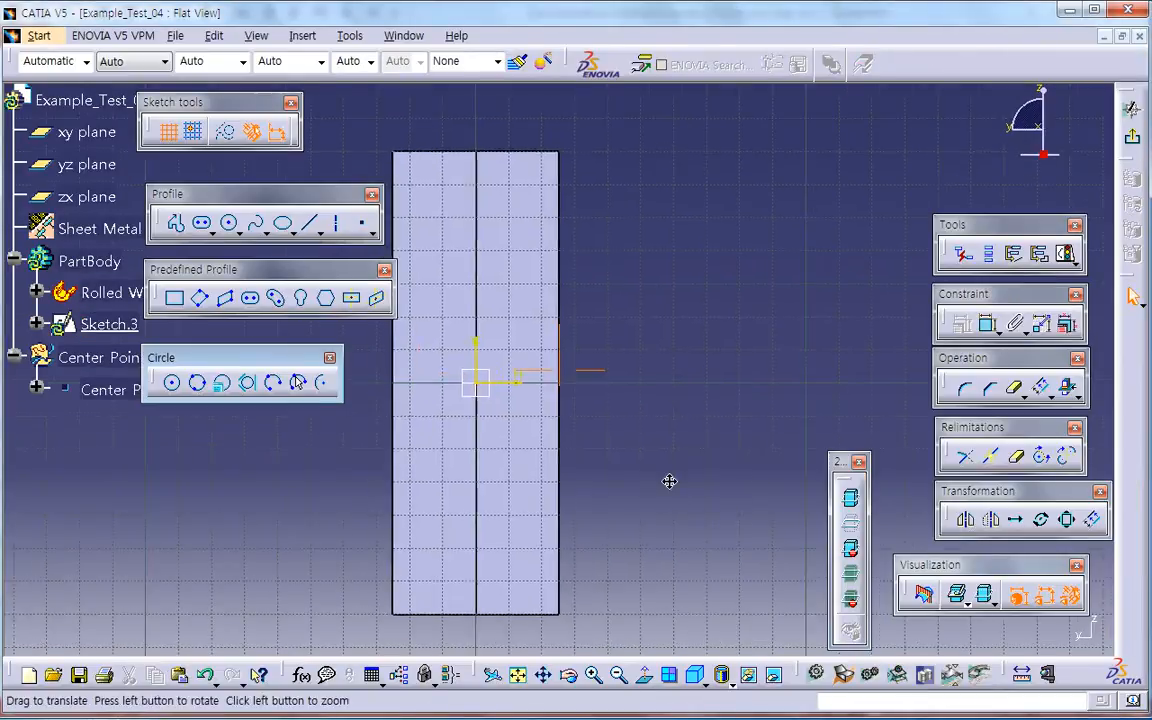
Step: Sketch a slanted elongated hole across the flat pattern, about 76 mm between centres with about 8 mm radius
left_click(250, 297)
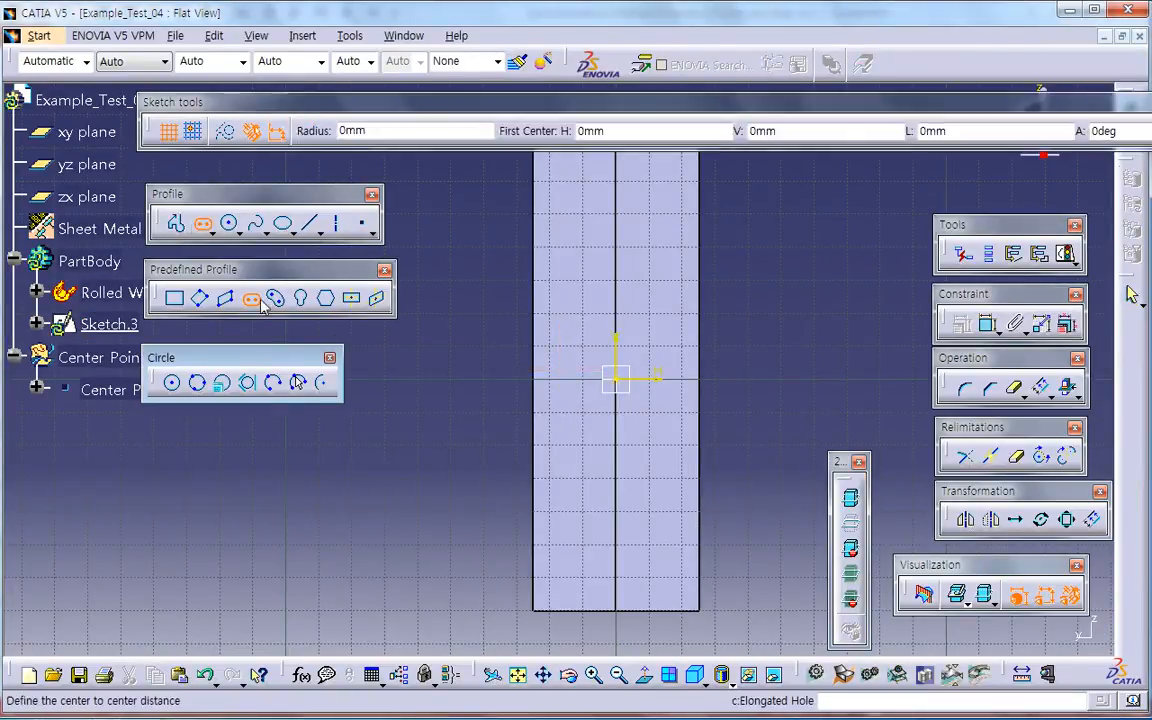
left_click(511, 430)
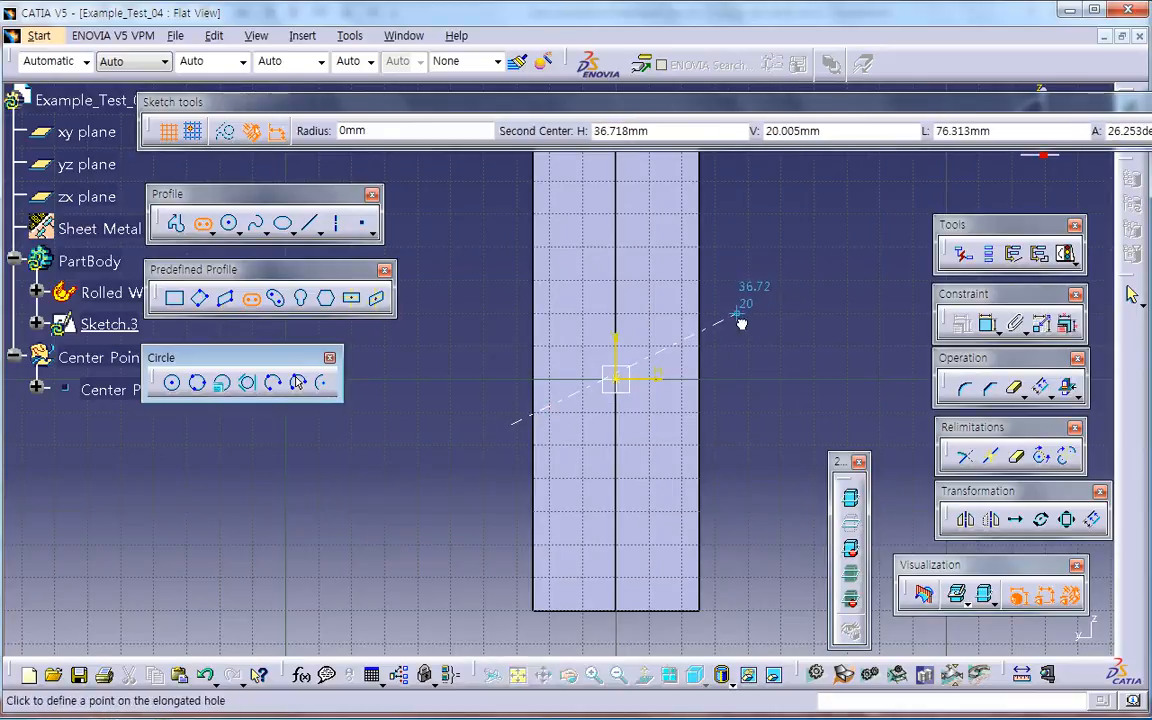
left_click(738, 310)
left_click(738, 338)
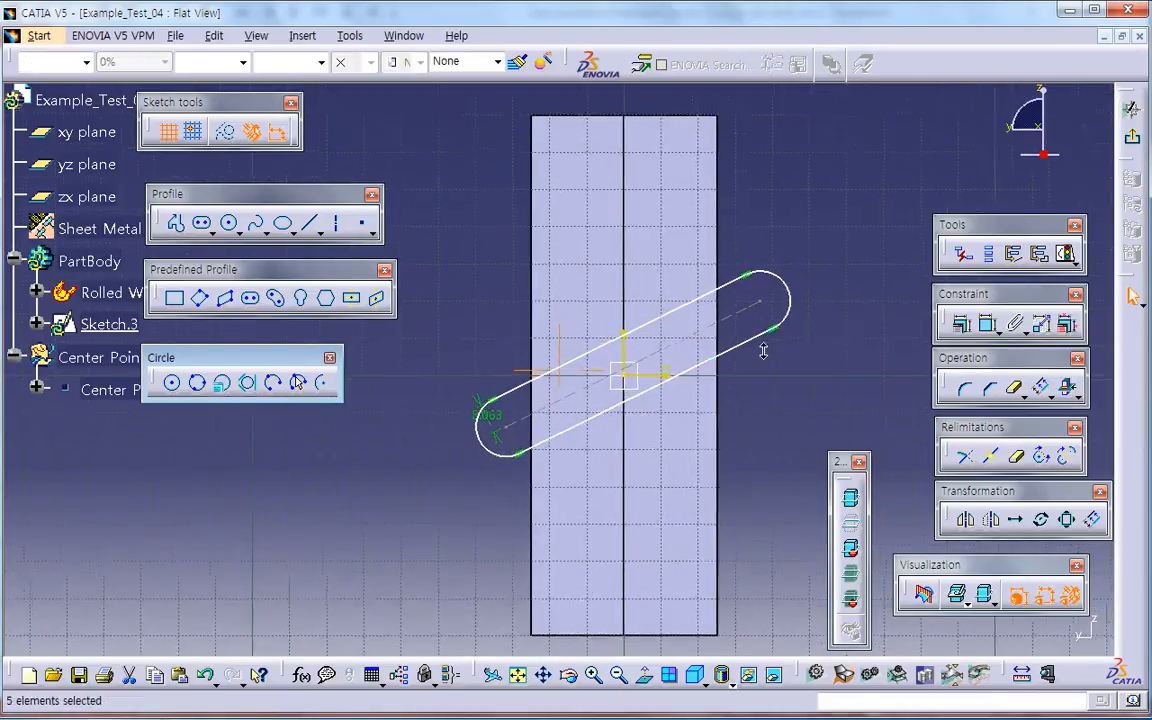
Step: Dimension the angle between the elongated hole's centreline and the horizontal axis and set it to 30 degrees
left_click(990, 324)
left_click(668, 377)
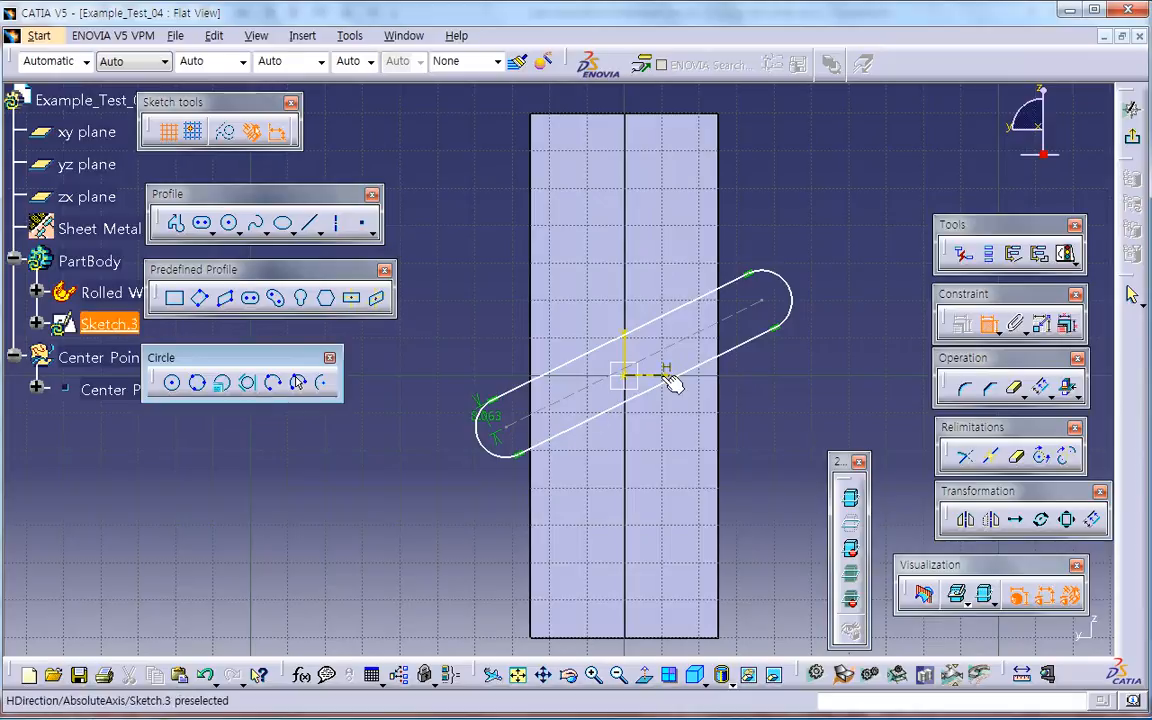
left_click(686, 354)
left_click(833, 334)
double_click(833, 334)
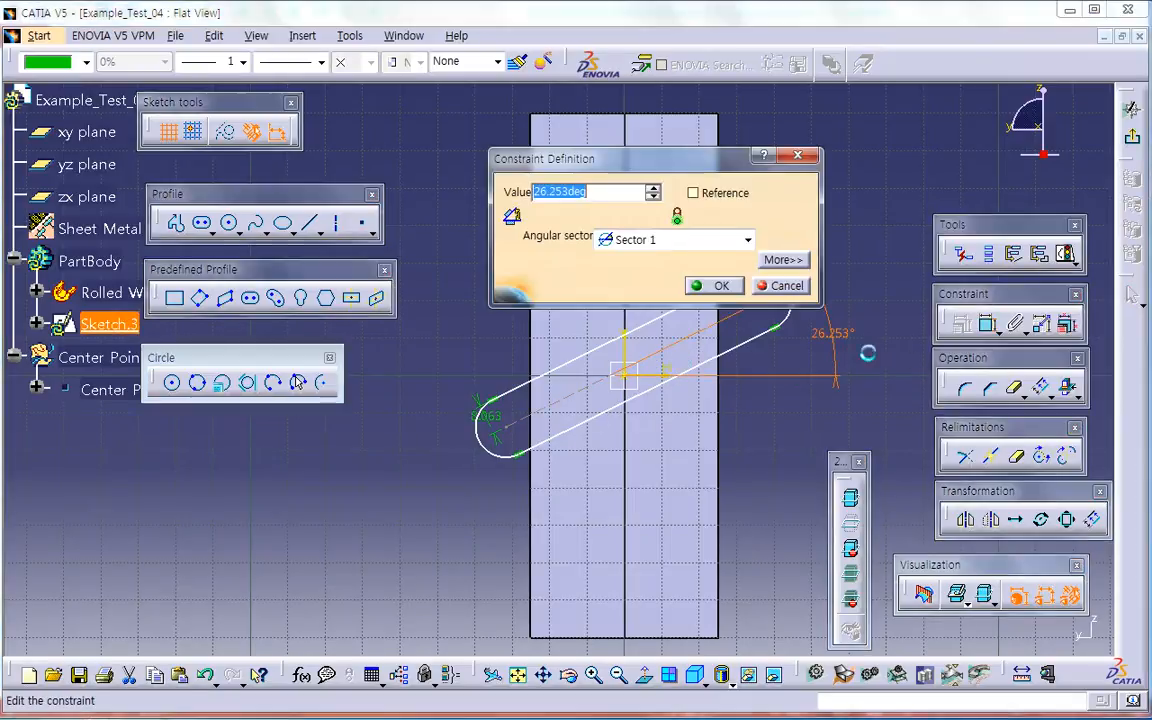
type("30")
key("Return")
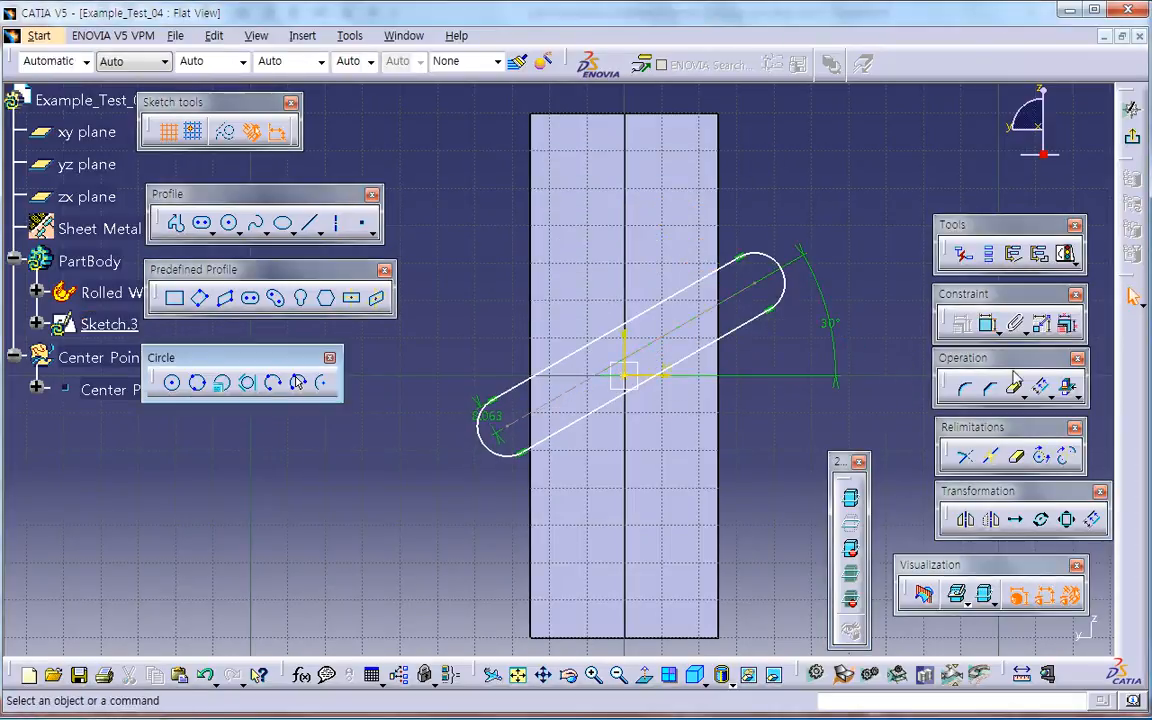
Step: Set the elongated hole's centre-to-centre length to 65 mm, place its centreline through the origin and exit the sketch
left_click(987, 324)
left_click(689, 334)
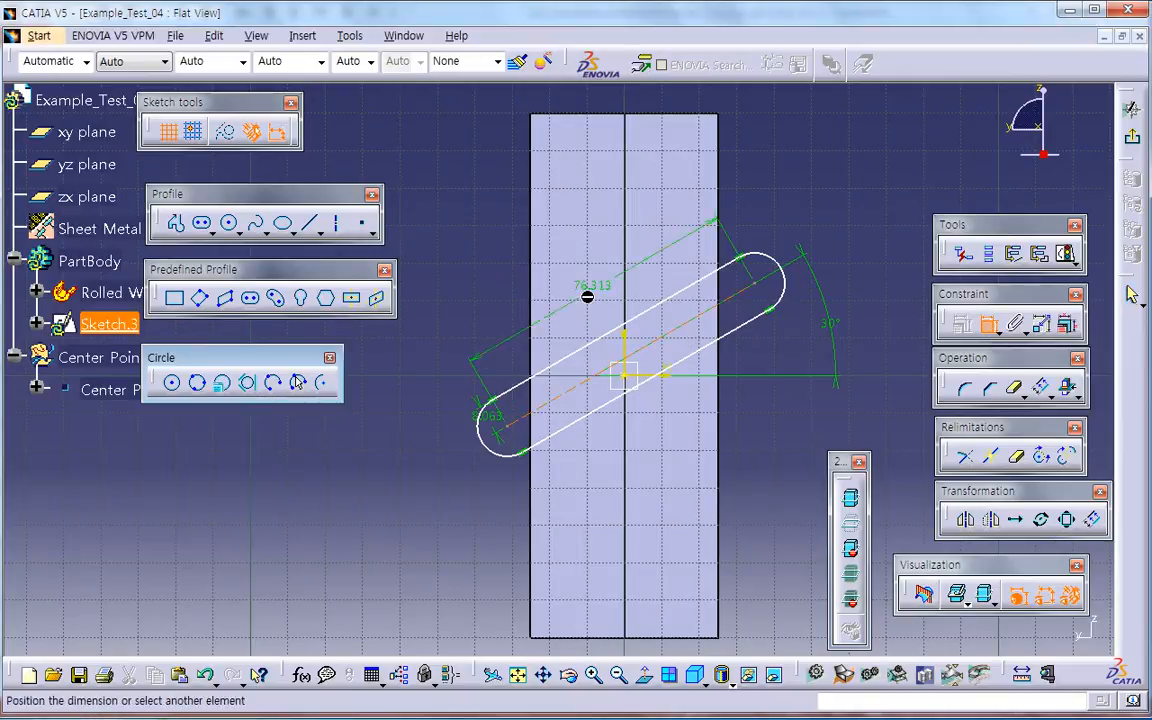
left_click(604, 311)
double_click(604, 301)
type("65")
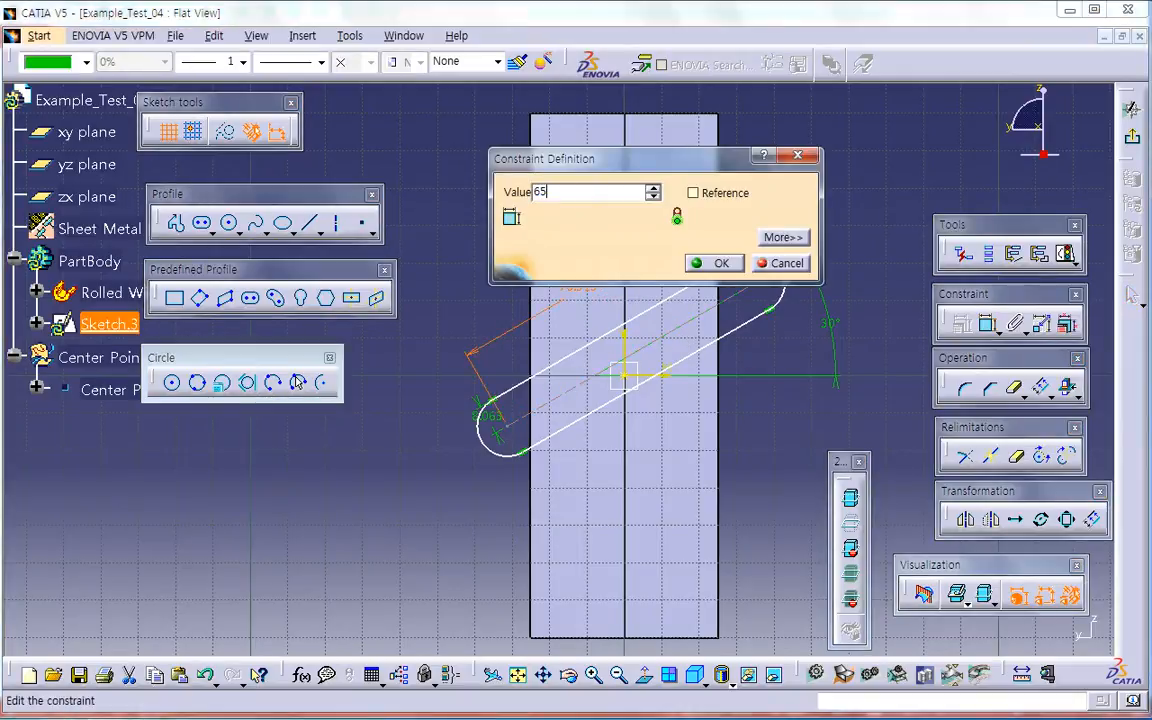
key("Return")
left_click_drag(667, 355, 625, 382)
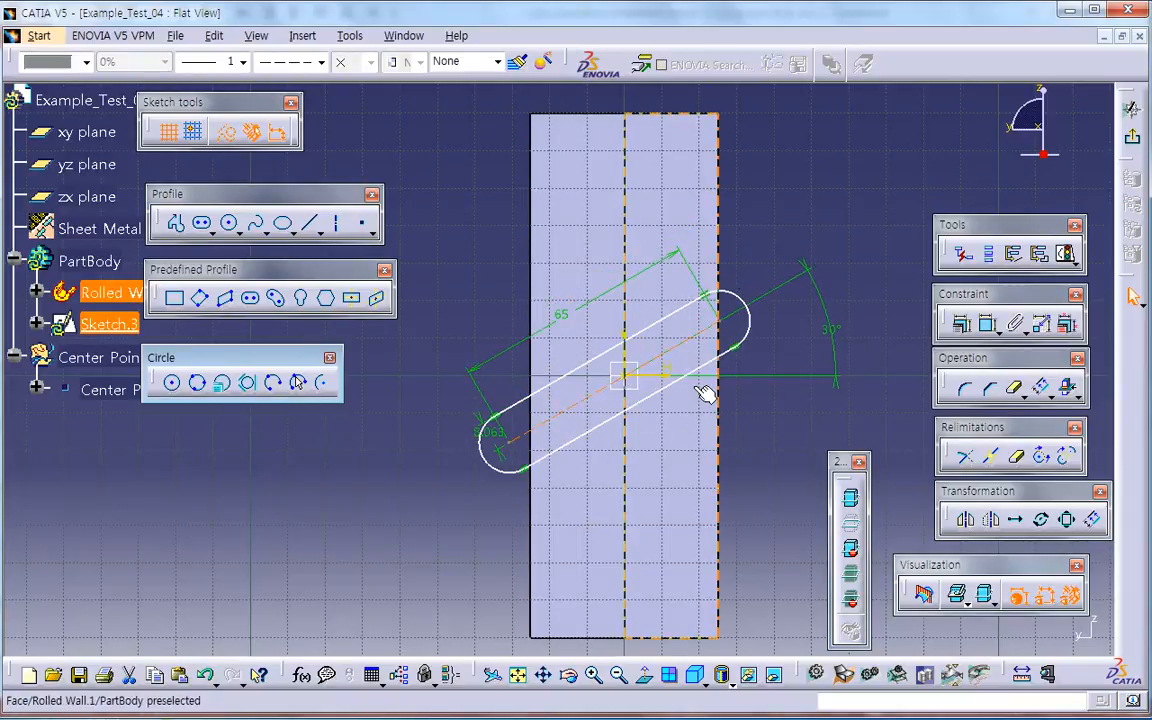
left_click(1134, 138)
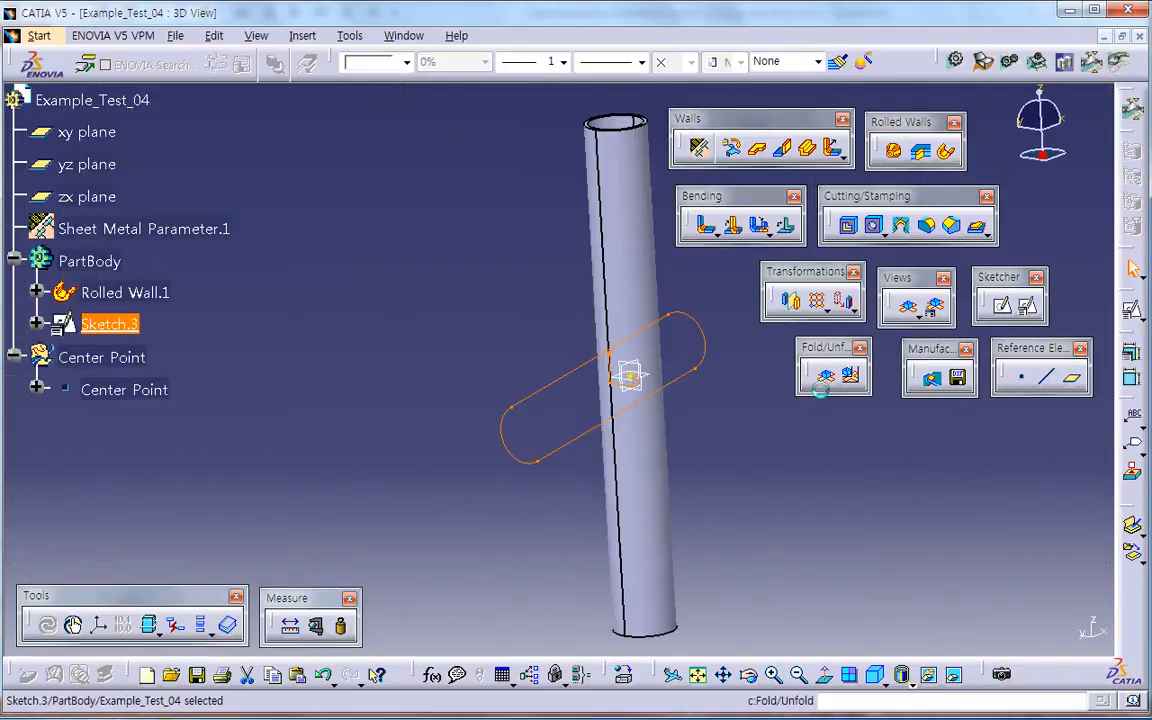
Step: Try to create a Tear Drop of 10 mm length and 4 mm radius along the rolled wall's lengthwise edge
left_click(845, 160)
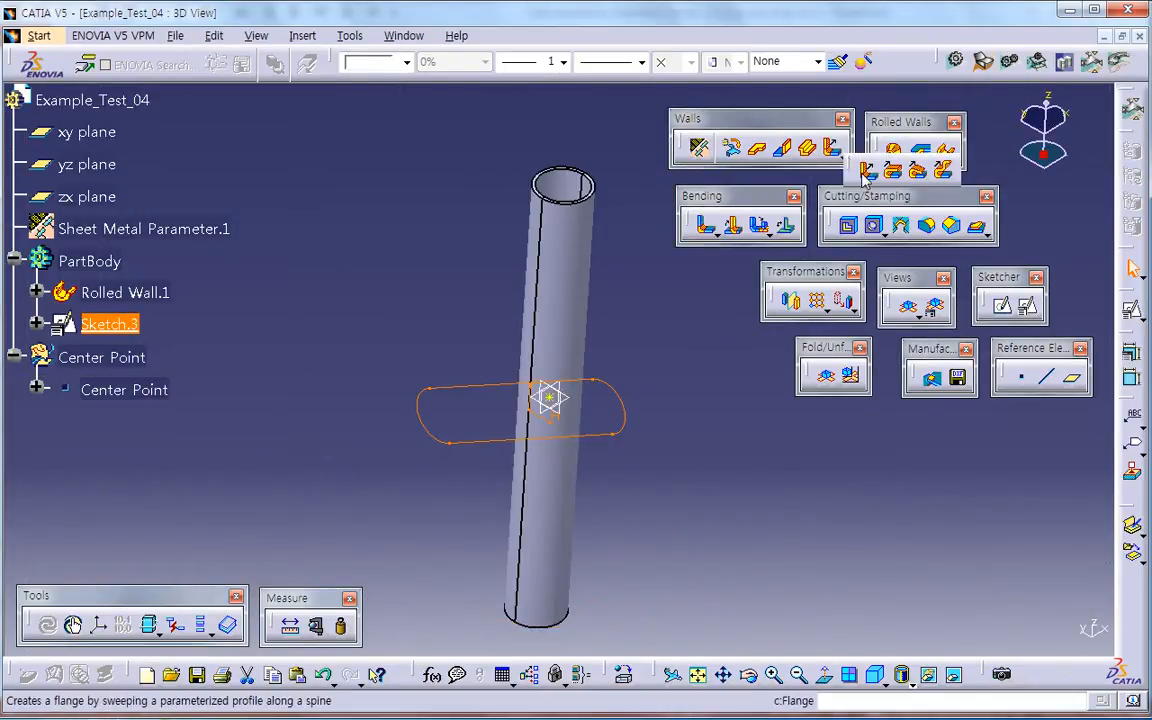
left_click(918, 171)
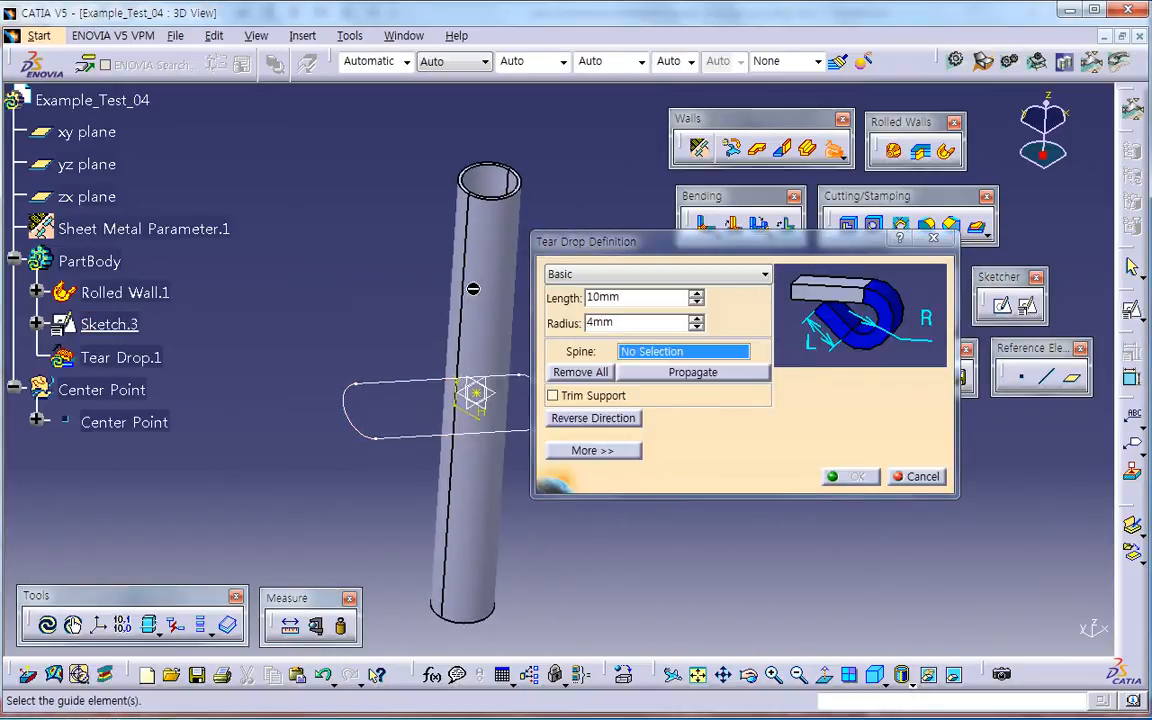
left_click(463, 287)
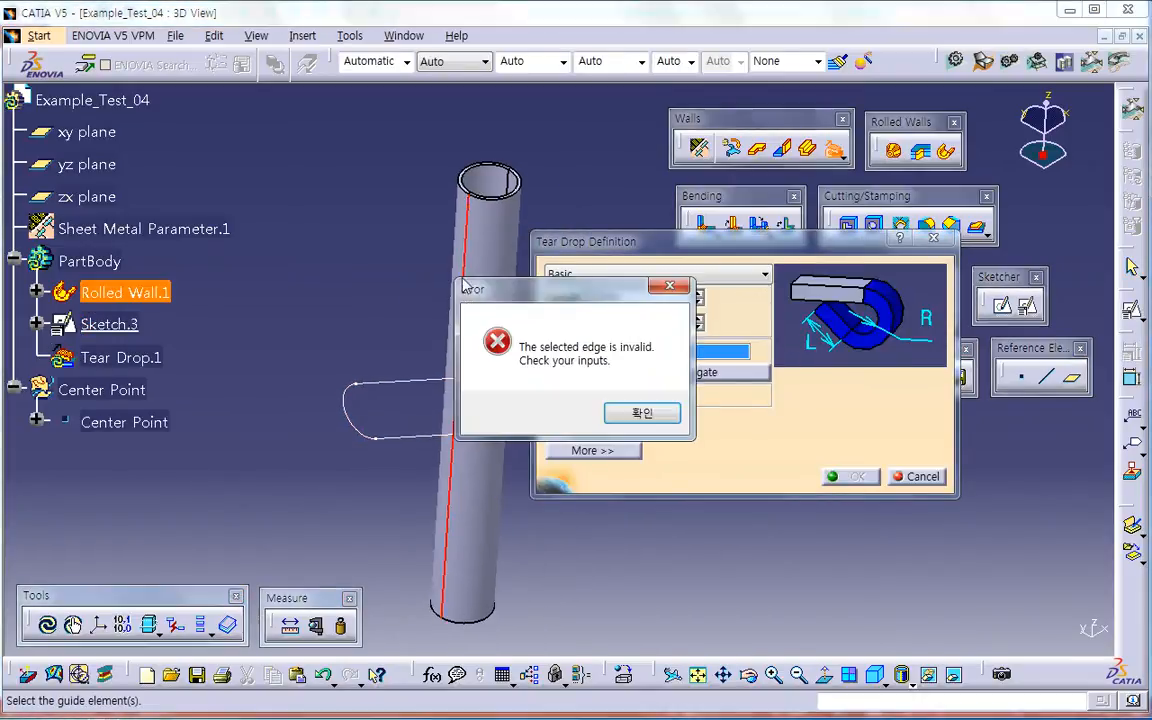
left_click(627, 413)
left_click(913, 476)
Step: Delete the elongated hole's sketch and expand the rolled wall in the specification tree
left_click(122, 324)
key("Delete")
key("Return")
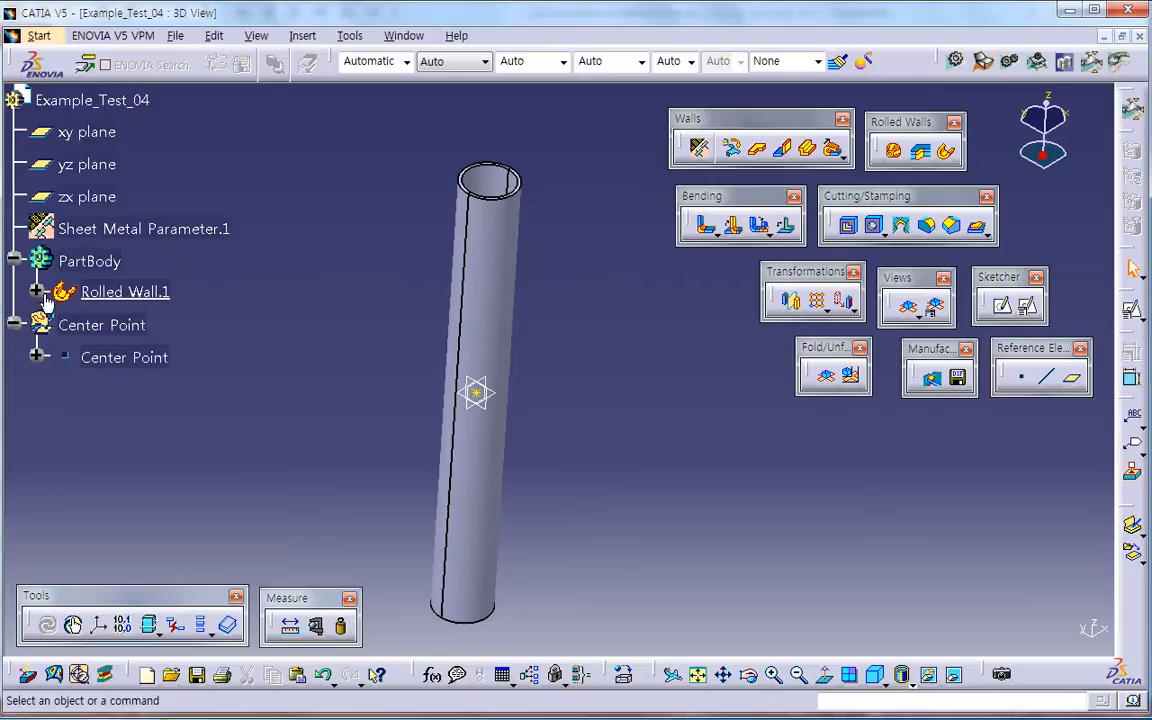
left_click(37, 291)
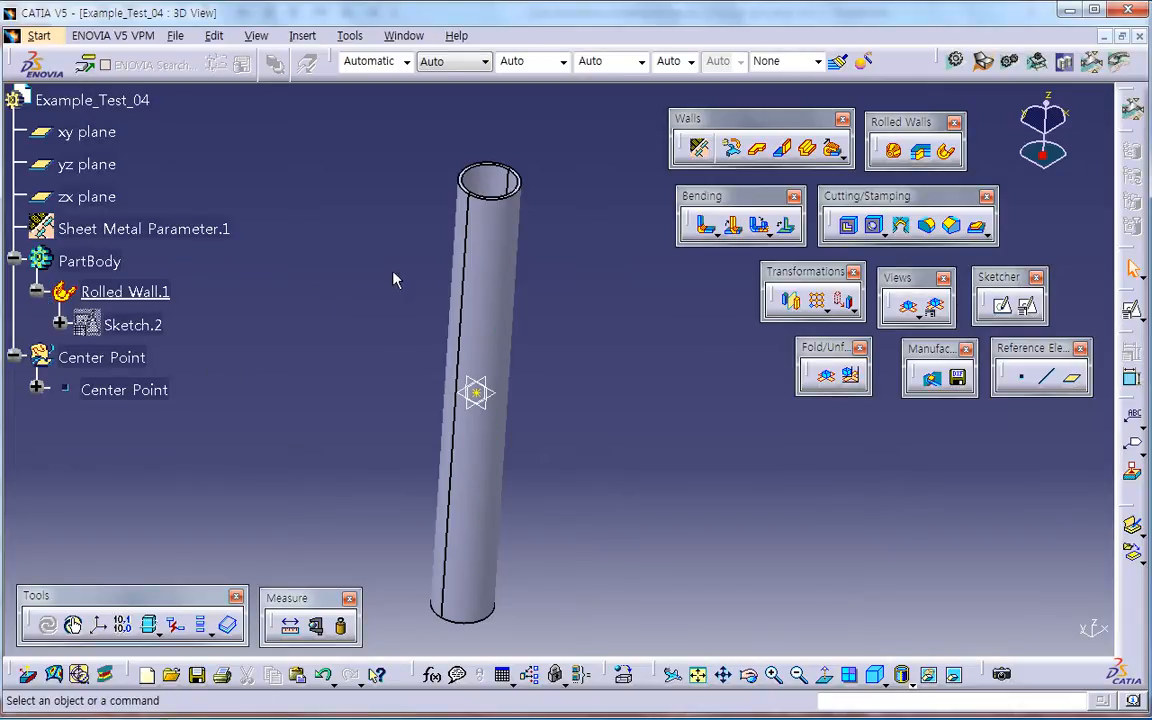
Step: Close the current part and create a new part named Example_Test_)4
left_click(1139, 36)
left_click(648, 407)
left_click(156, 35)
left_click(191, 77)
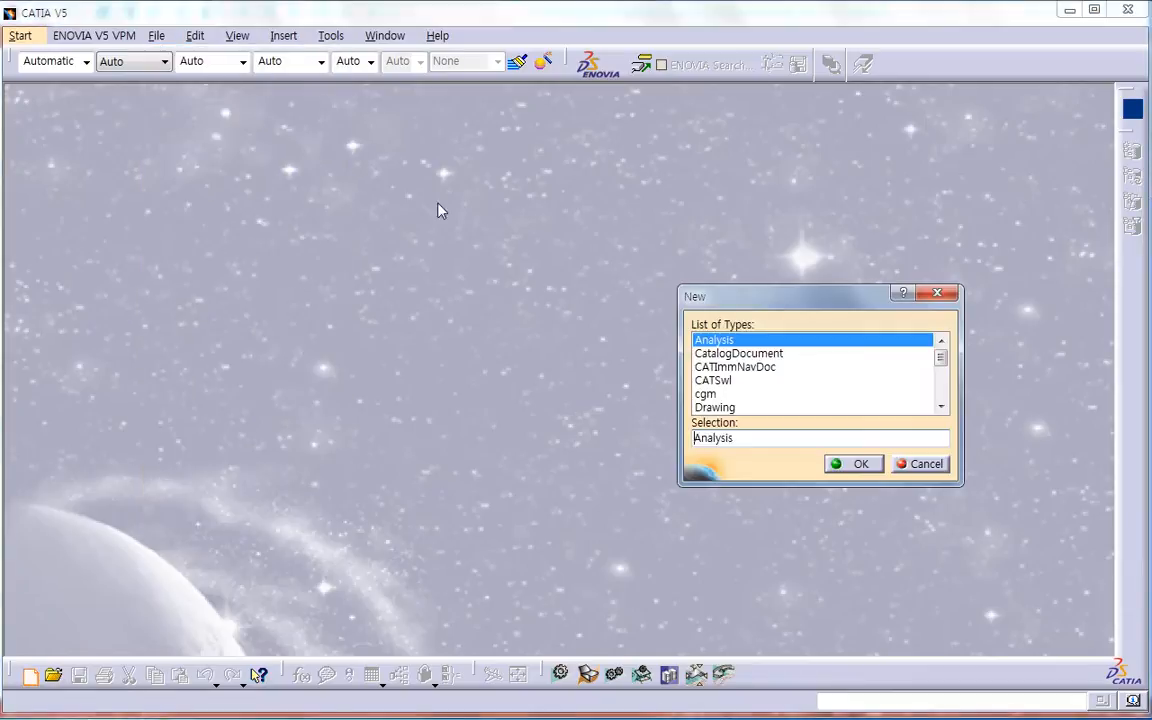
type("p")
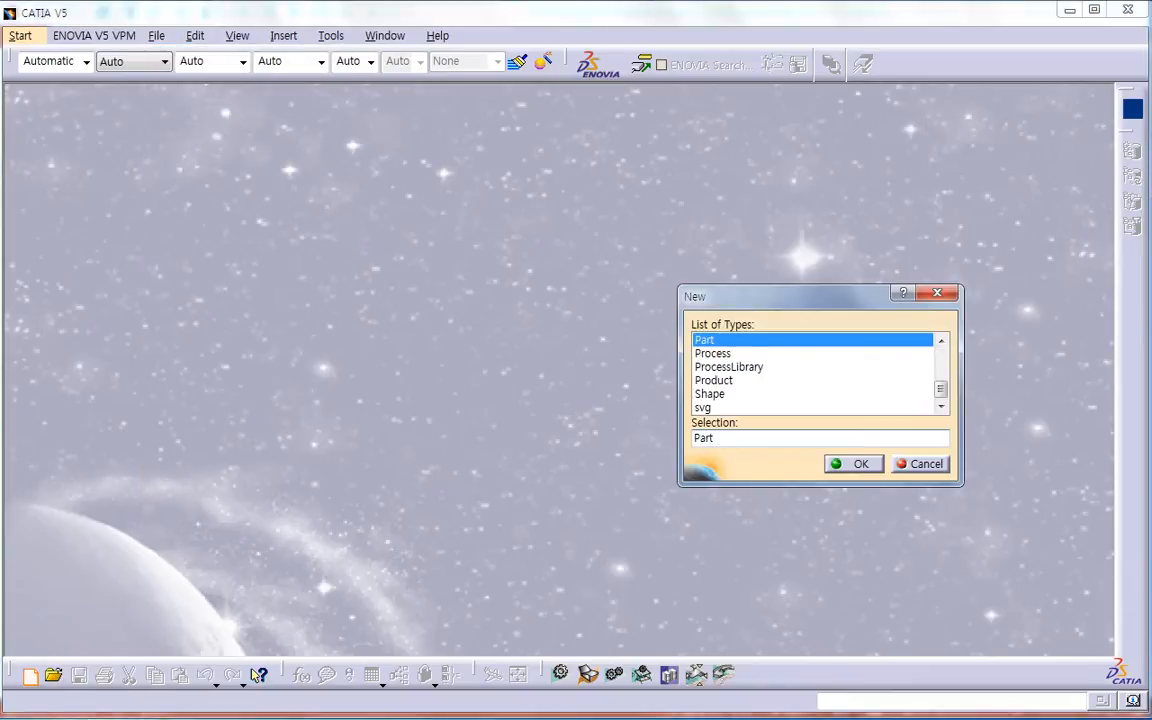
key("Return")
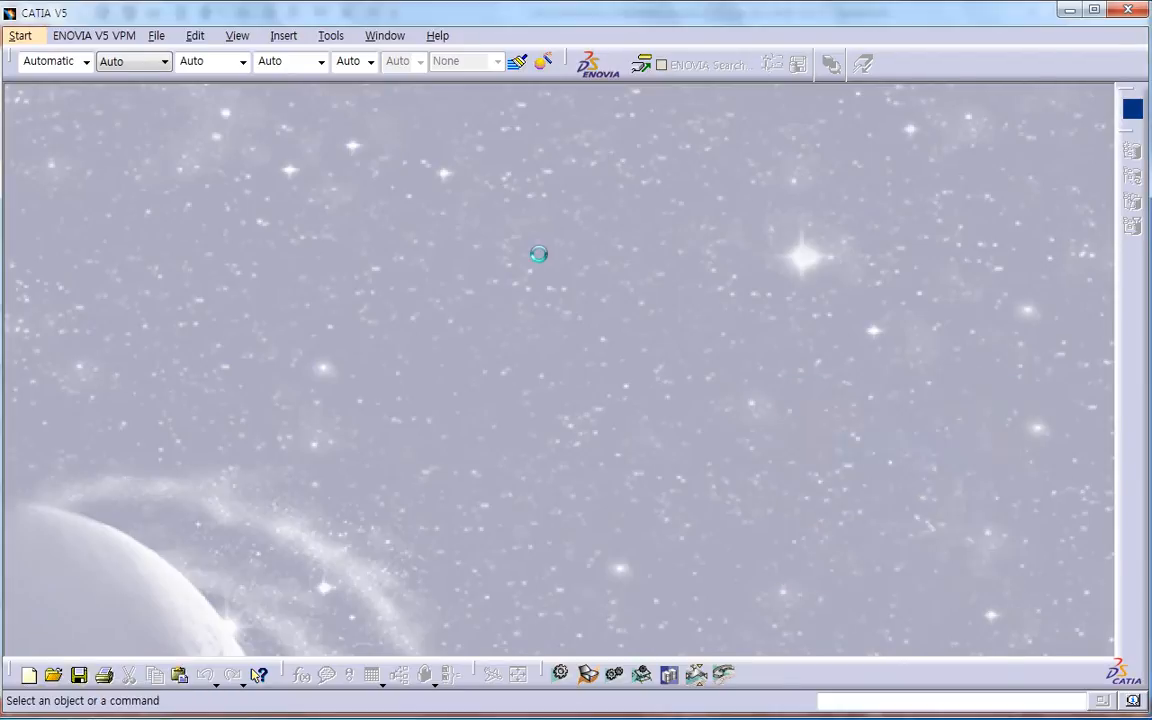
key("Return")
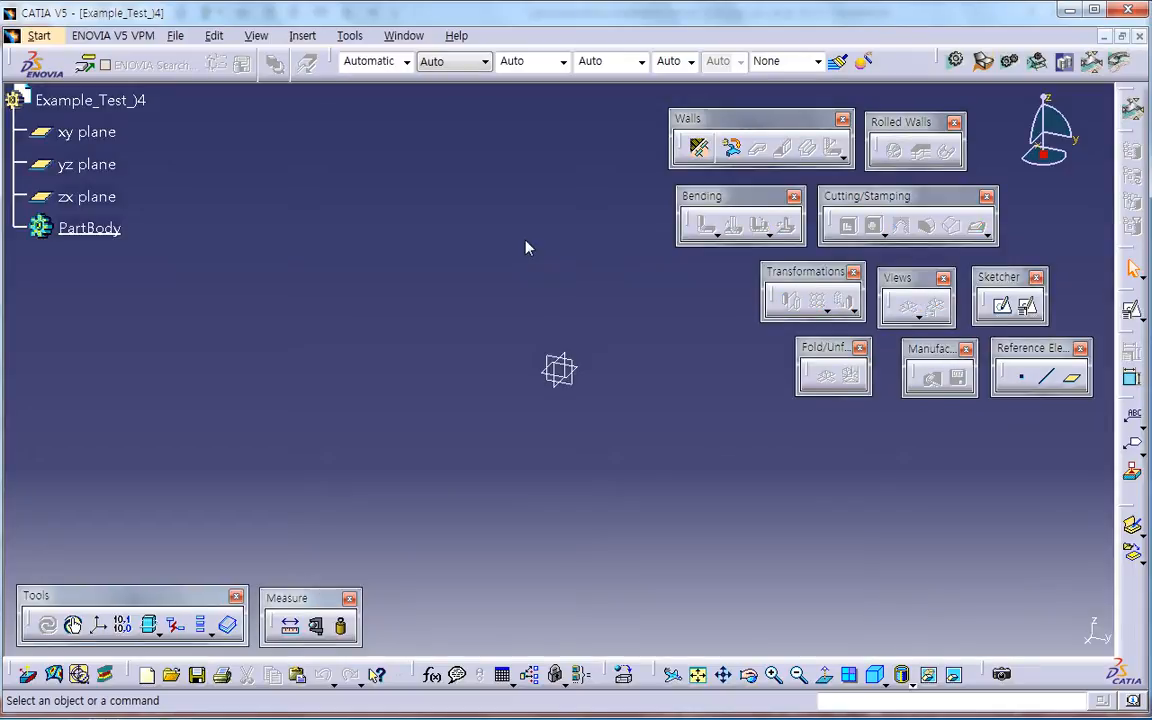
Step: Insert a geometrical set named Center Point
left_click(297, 38)
left_click(321, 119)
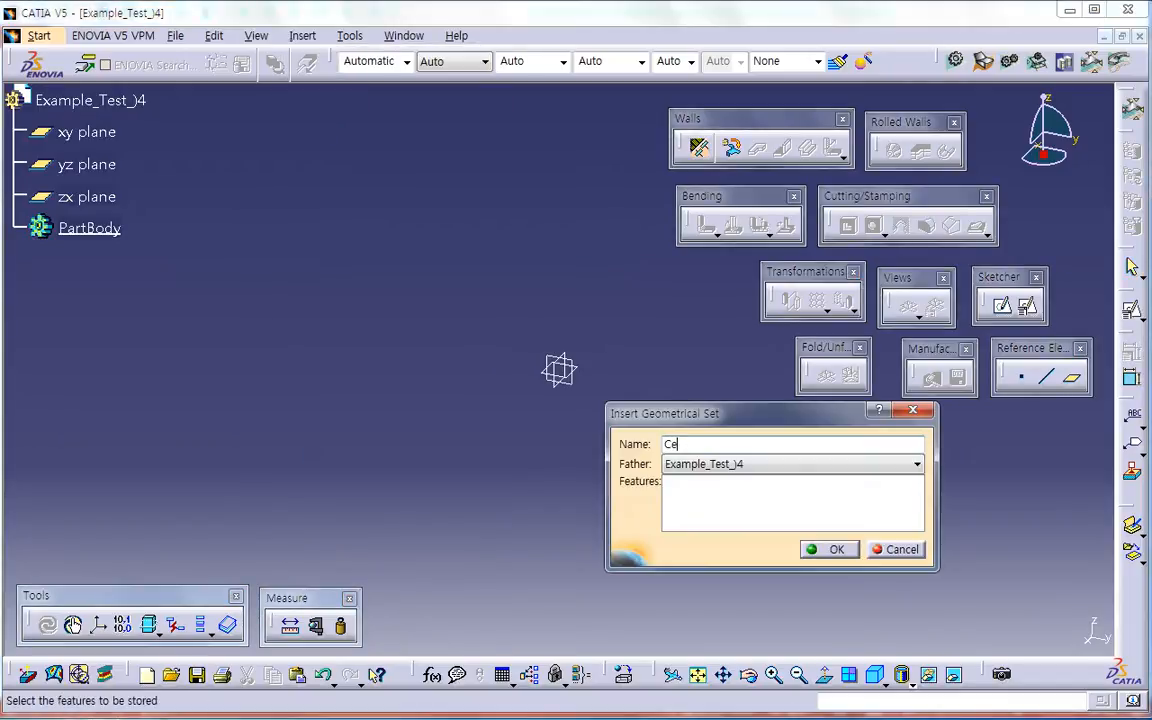
type("Center Point")
key("Return")
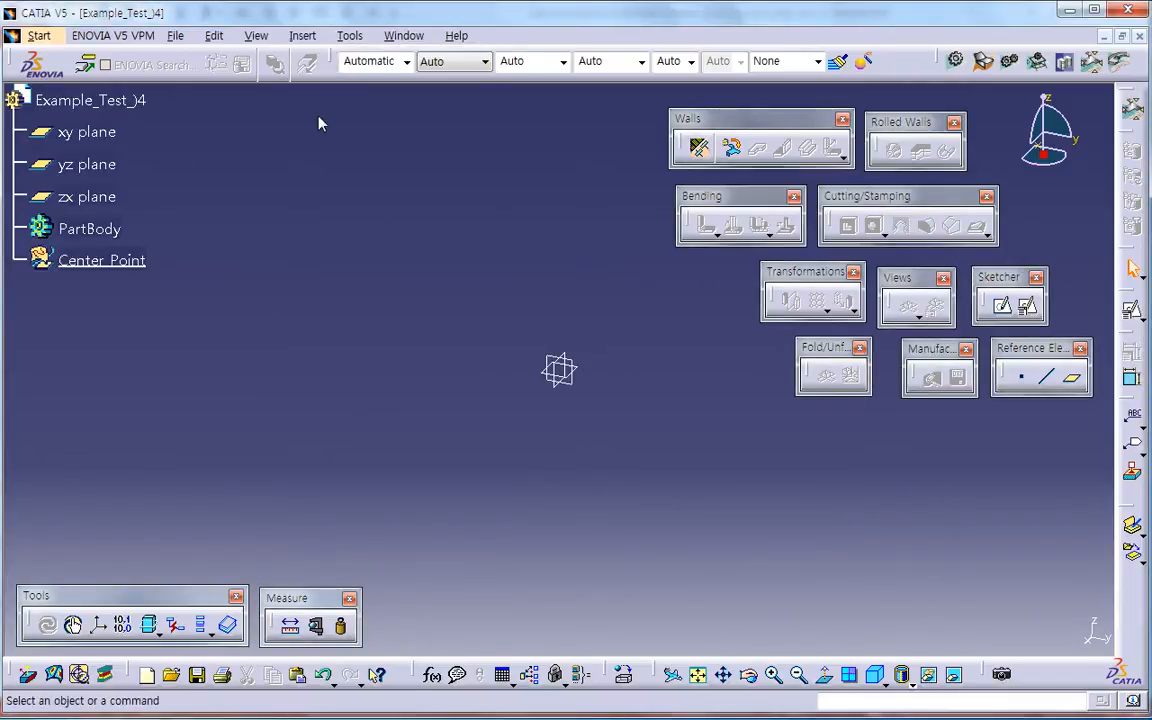
Step: Create a coordinate point at 0, 0, 0 mm and rename it Center Point
left_click(1021, 376)
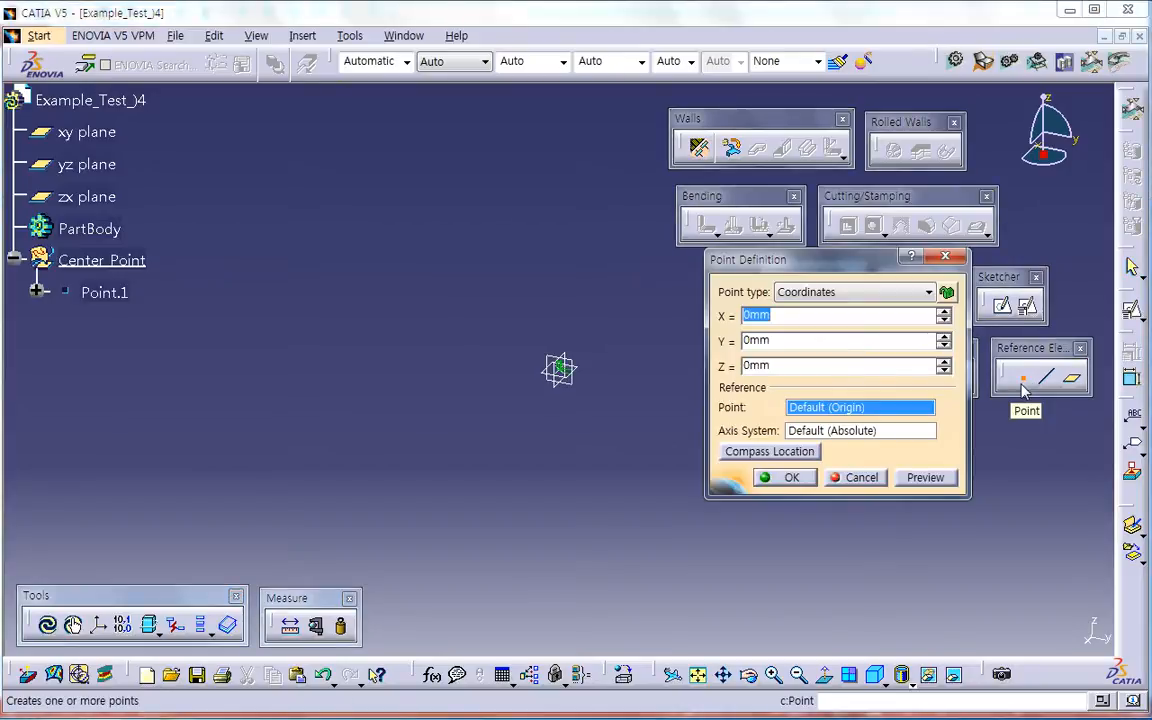
key("Return")
left_click(132, 306)
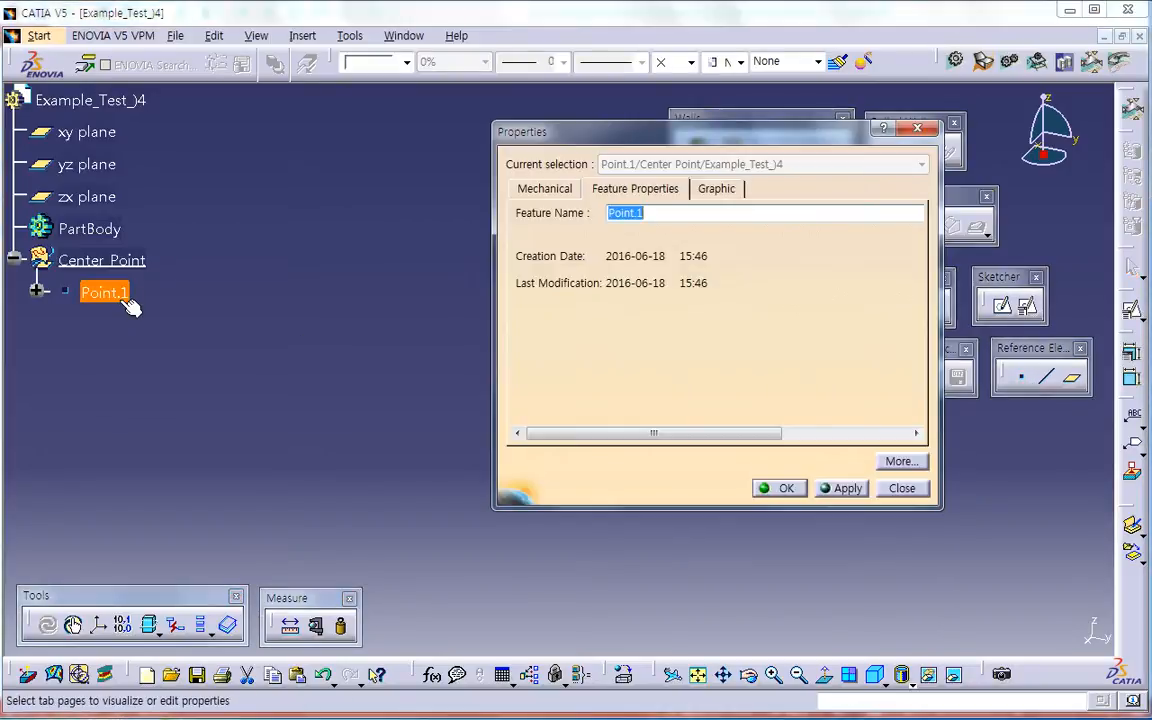
type("ter")
key("Return")
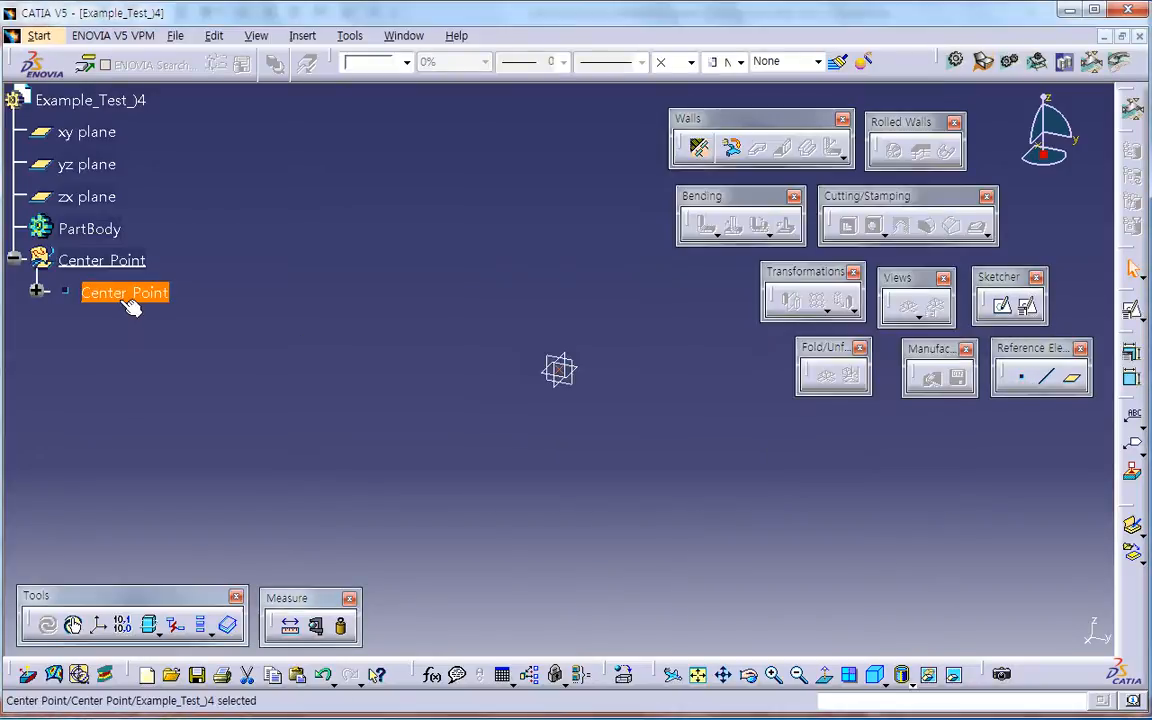
Step: Change the origin point's symbol to concentric circles and its colour to yellow
left_click(688, 62)
left_click(678, 134)
left_click(406, 62)
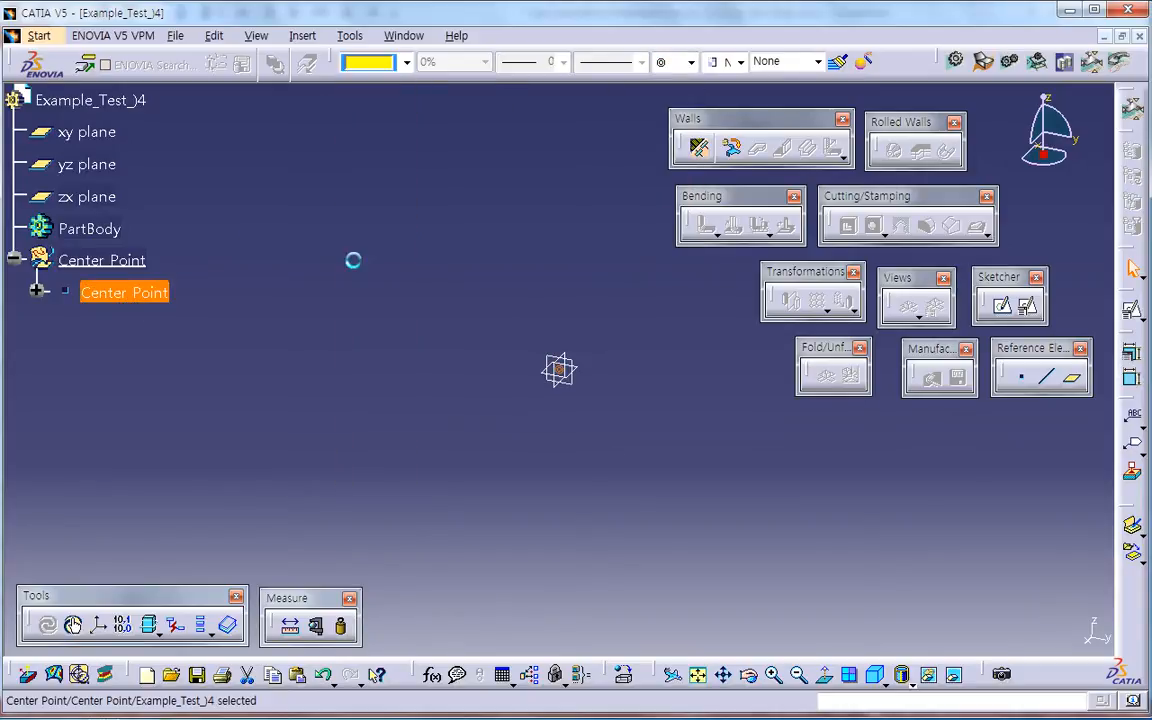
Step: Make PartBody the work object and define sheet metal parameters with 1 mm thickness, 4 mm bend radius and a manual K factor replacing the formula
right_click(112, 231)
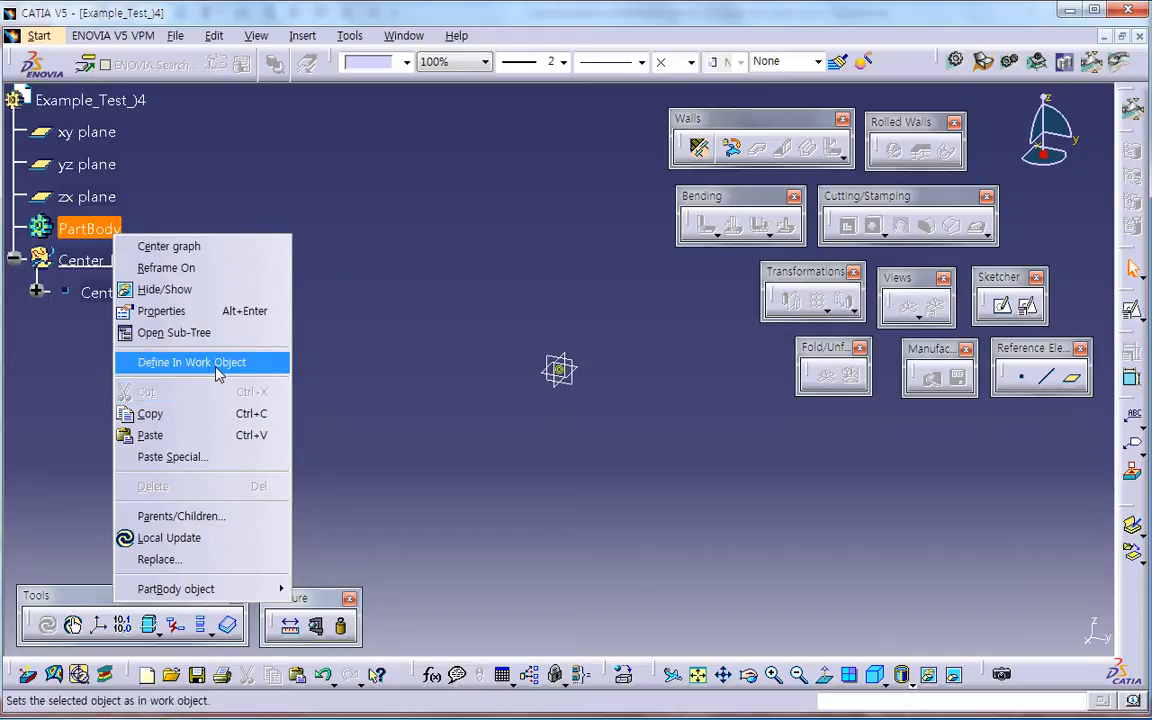
left_click(217, 363)
left_click(699, 148)
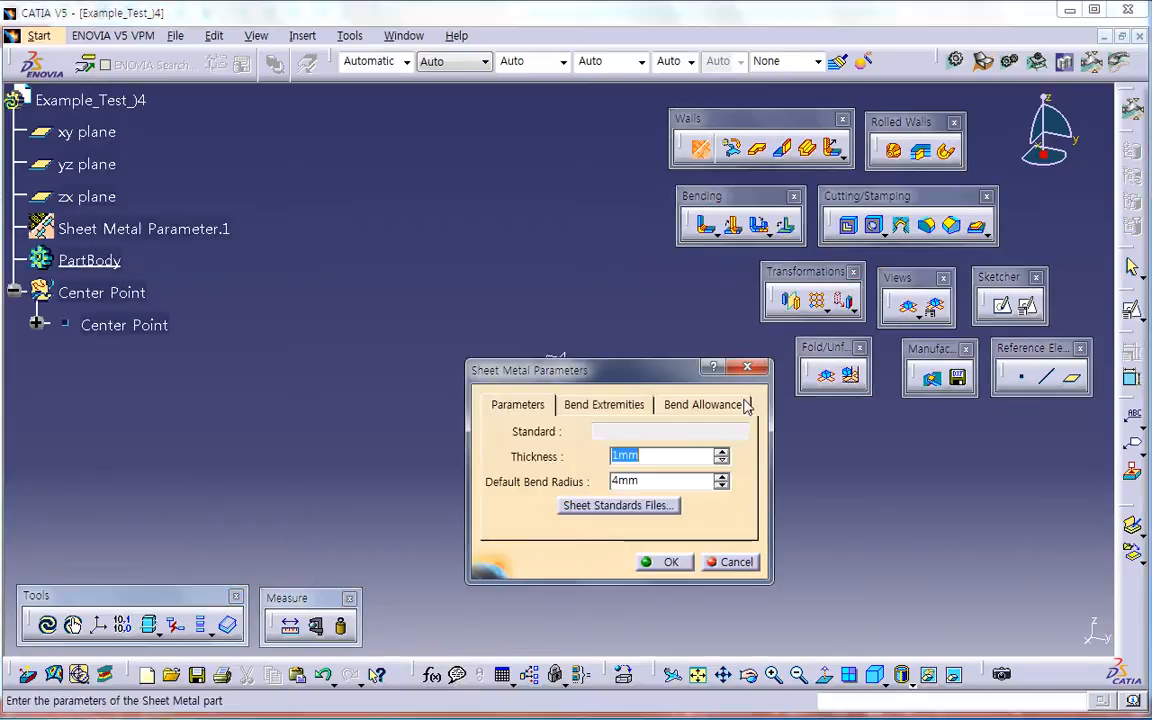
left_click(727, 408)
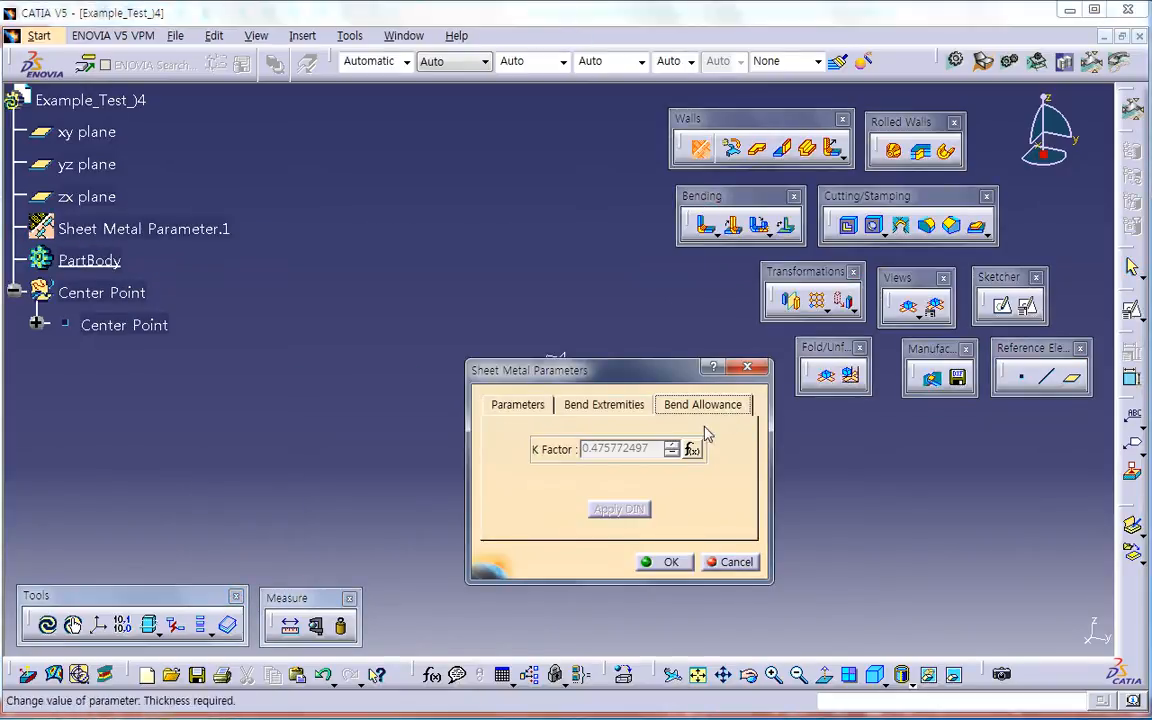
right_click(648, 450)
mouse_move(730, 459)
left_click(834, 481)
double_click(615, 449)
type("0")
key("Return")
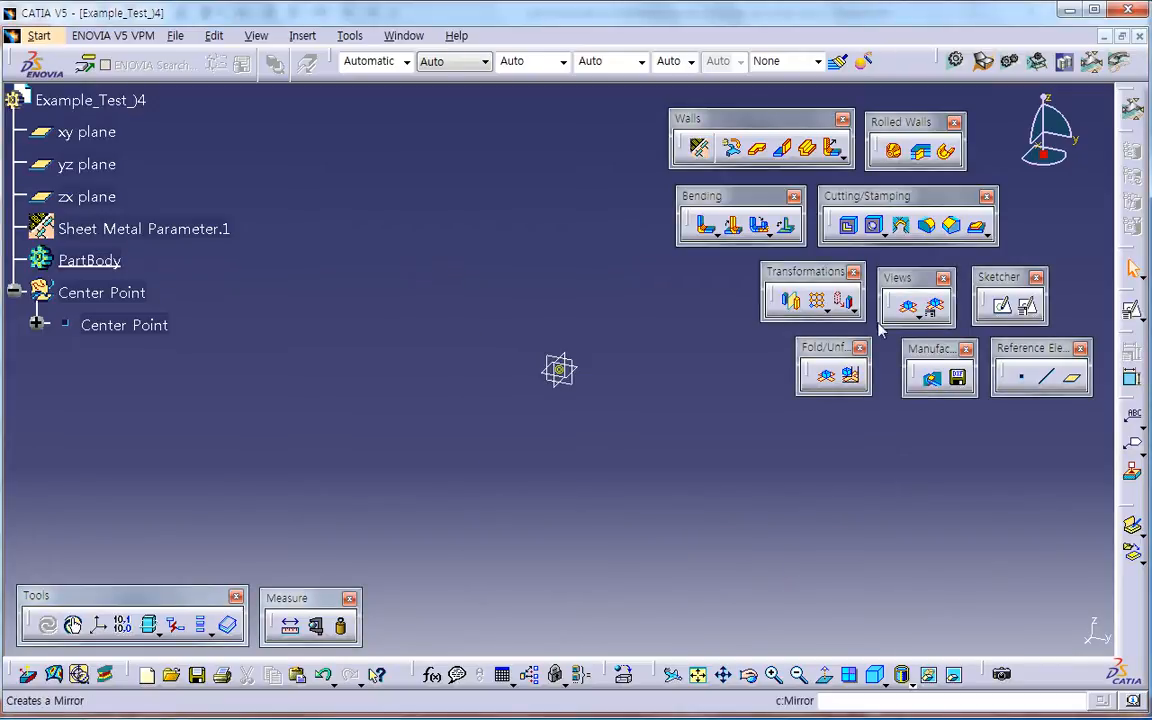
Step: Start a positioned sketch on the xy plane with the axes swapped and the V direction reversed
left_click(1027, 306)
left_click(590, 375)
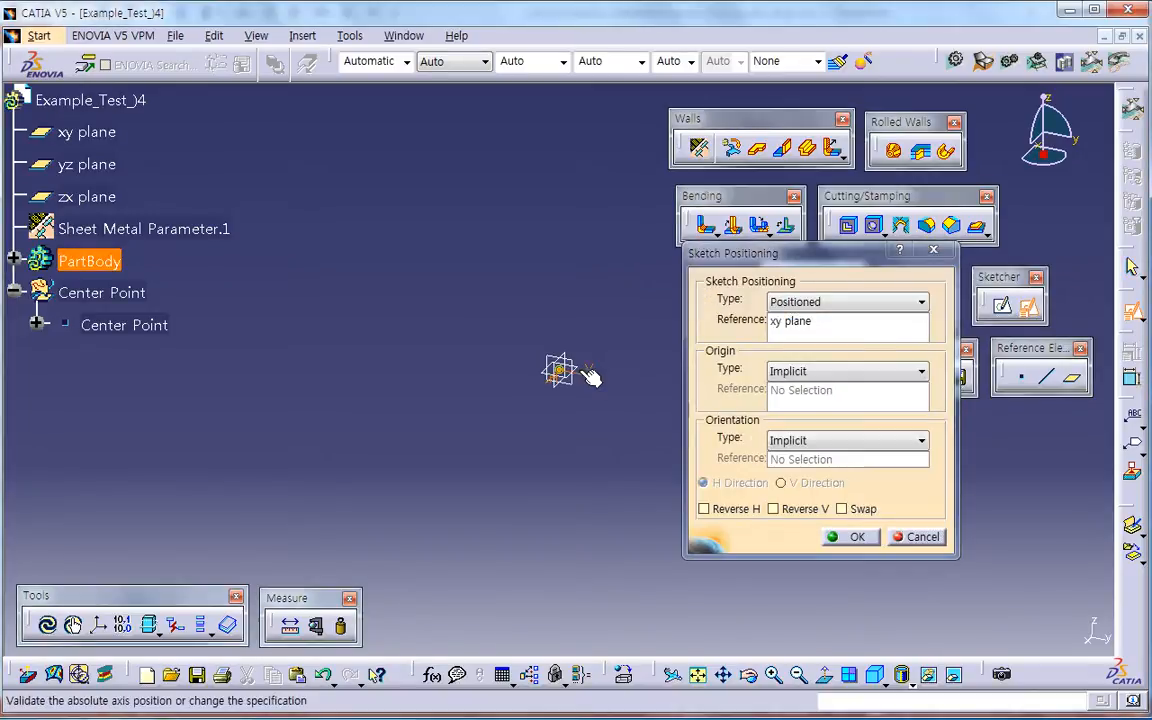
left_click(842, 509)
left_click(773, 509)
left_click(850, 537)
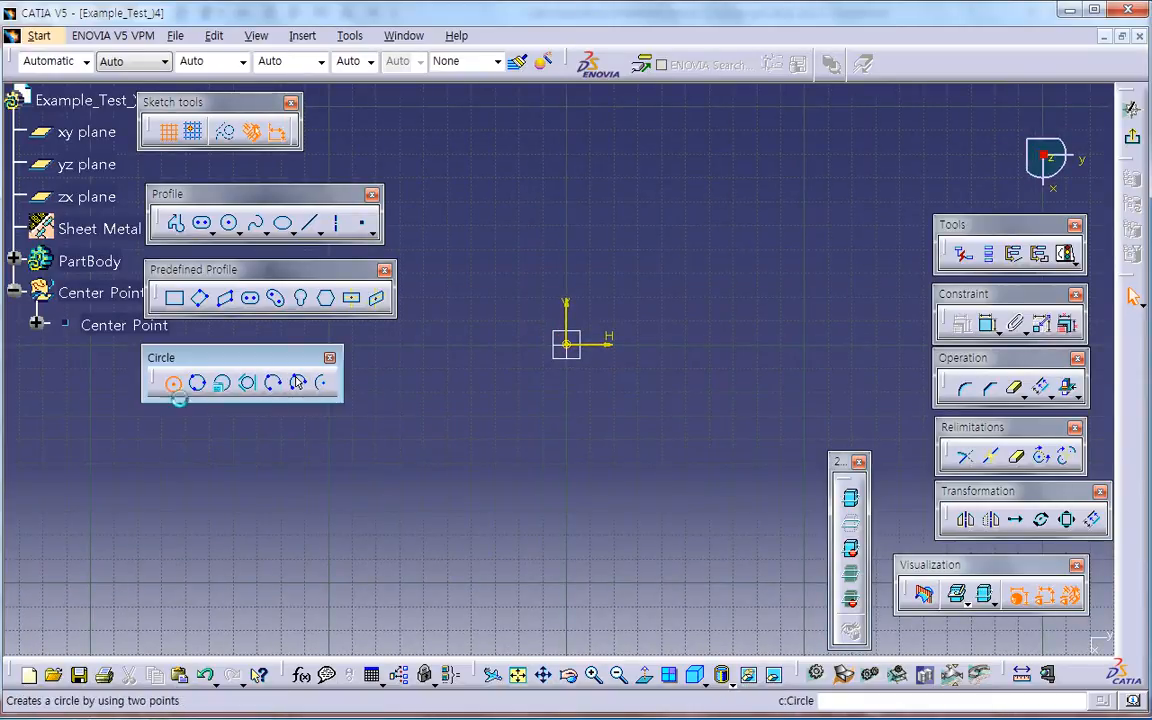
Step: Draw a circle centred on the origin with a radius of about 31 mm
left_click(172, 383)
left_click(570, 350)
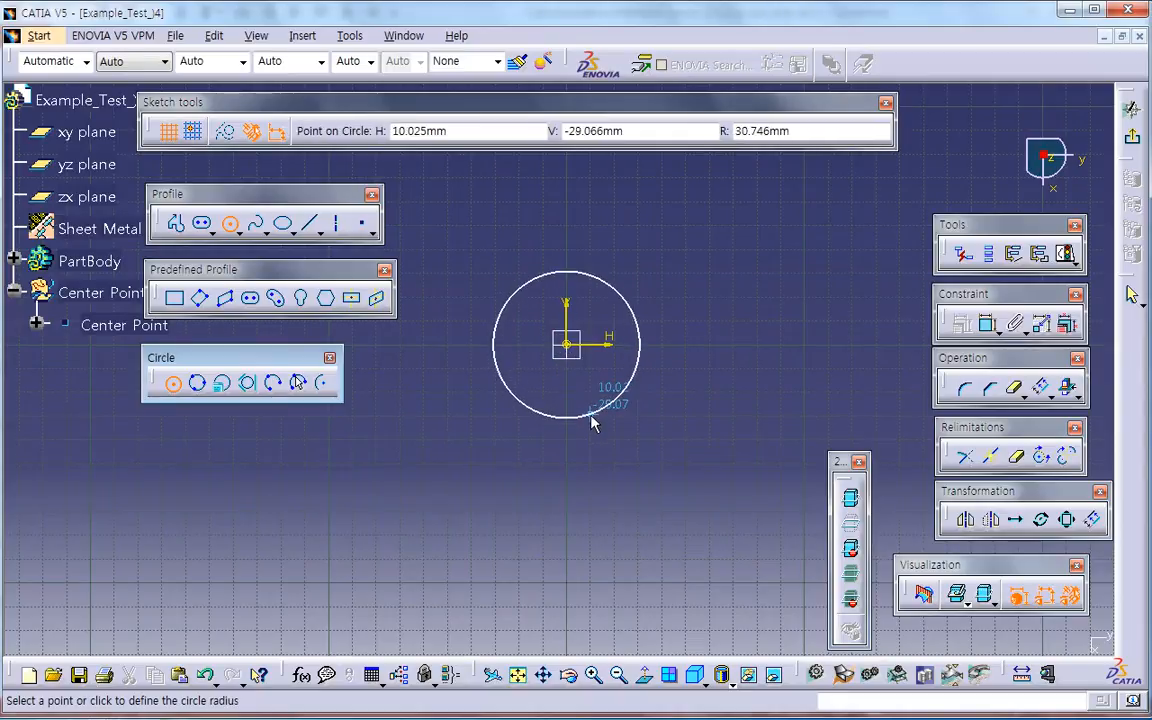
left_click(592, 421)
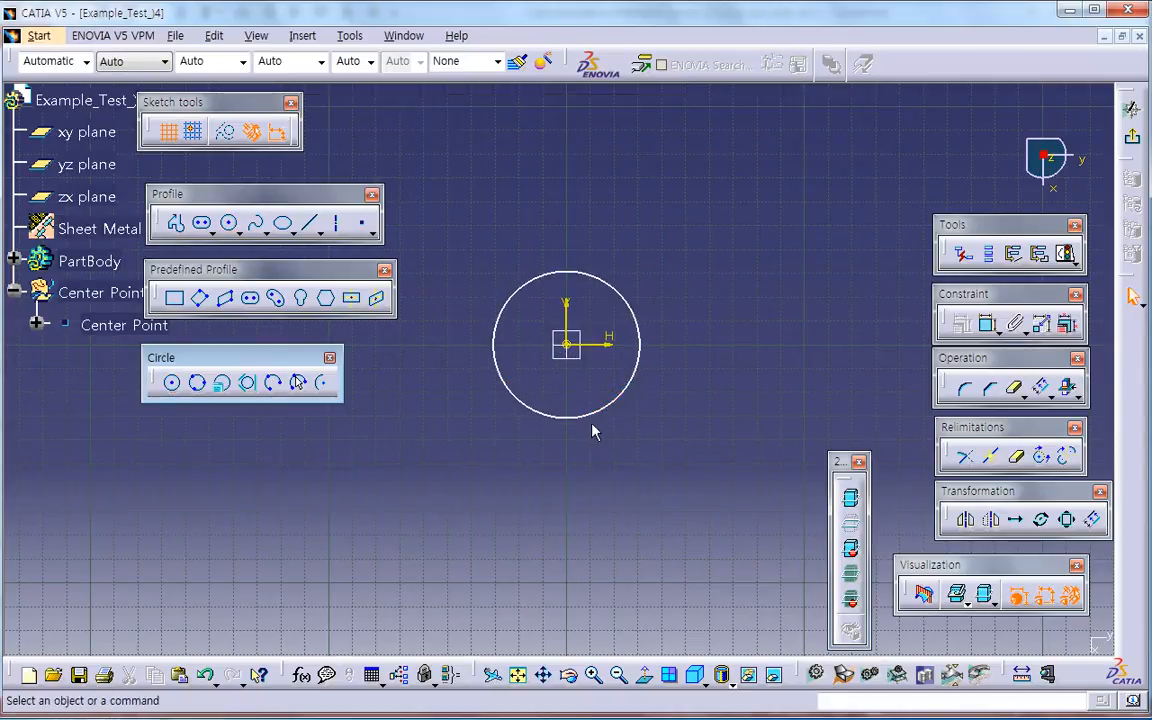
Step: Draw a horizontal construction line through the circle's centre, starting at about H -55 mm and extending past the circle's opposite side
left_click(309, 222)
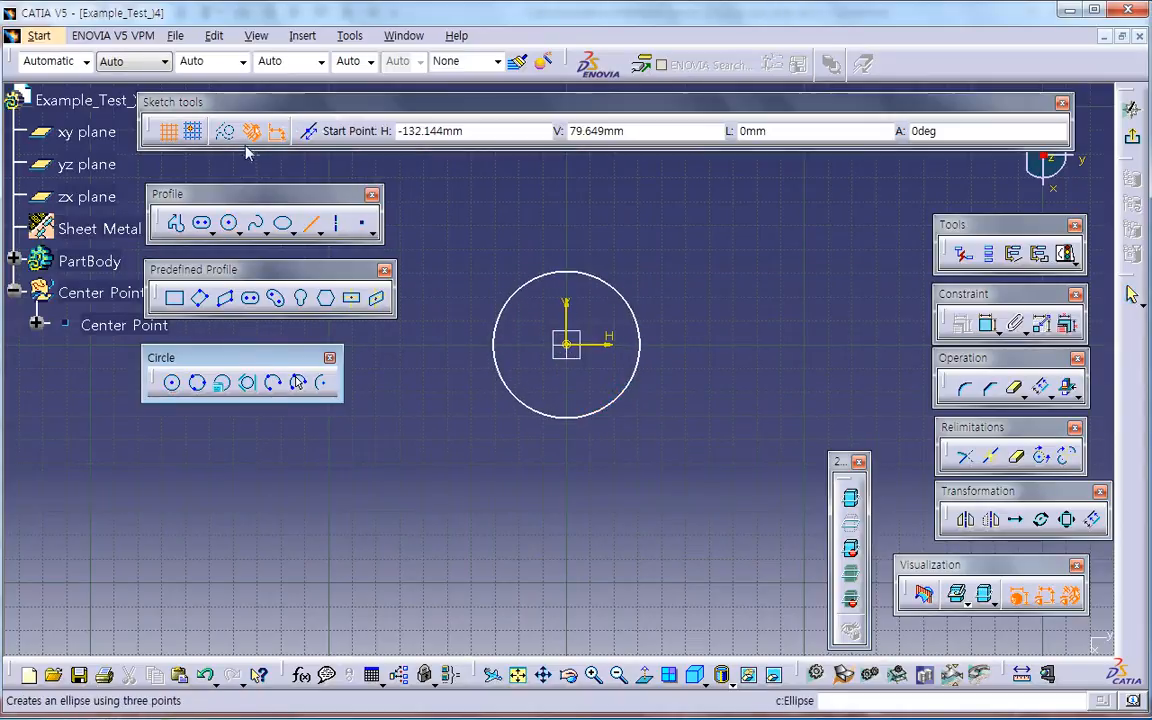
left_click(440, 348)
left_click(756, 345)
left_click(768, 376)
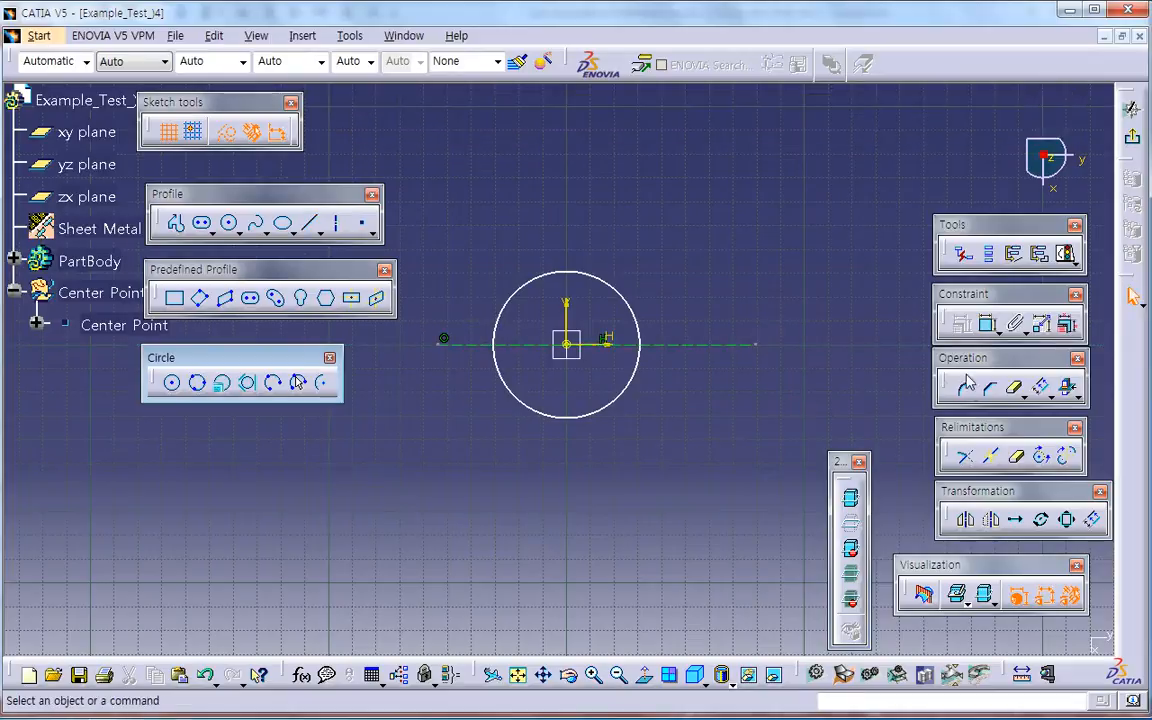
Step: Quick-trim the half of the circle above the horizontal construction line
left_click(1023, 396)
left_click_drag(1017, 409, 956, 463)
left_click(1039, 446)
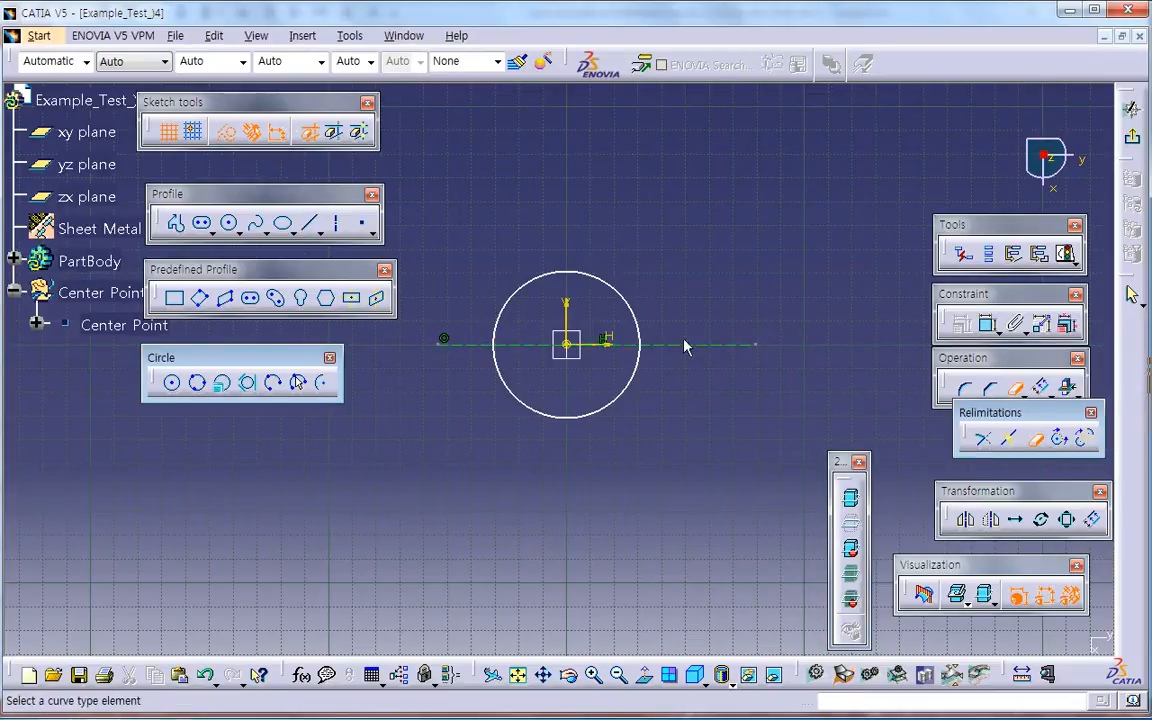
left_click(633, 310)
Step: Dimension the remaining half circle as a diameter and set it to 15 mm
left_click(988, 323)
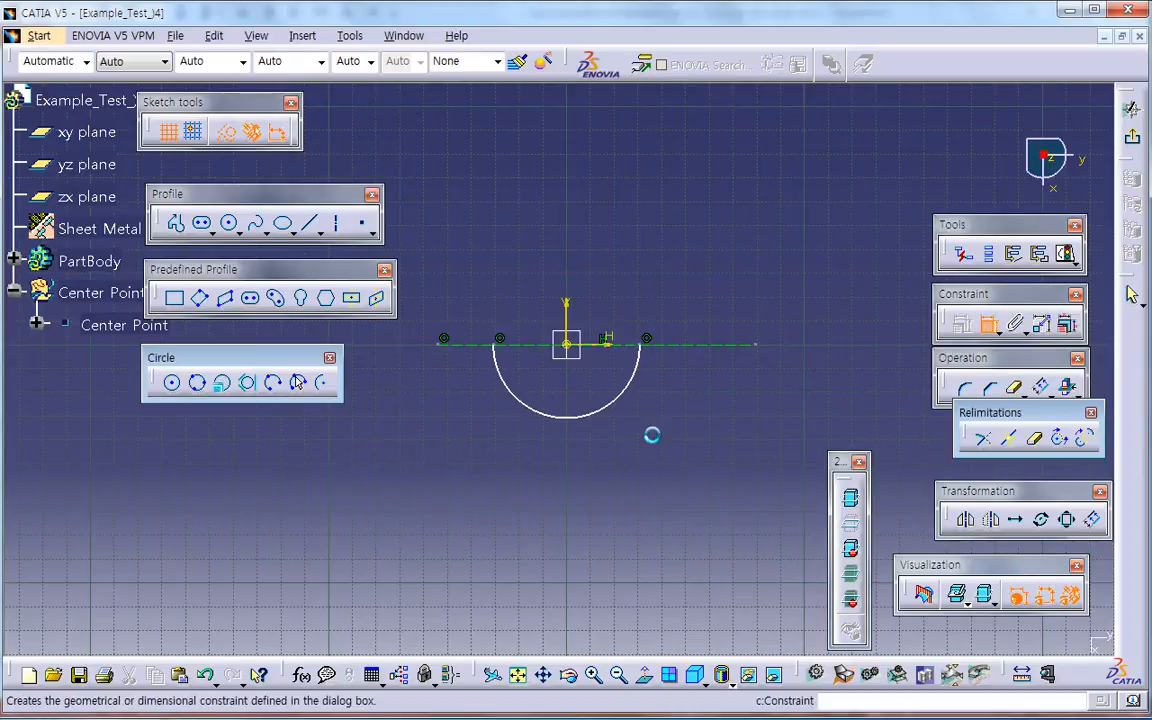
left_click(618, 396)
left_click(648, 412)
double_click(638, 408)
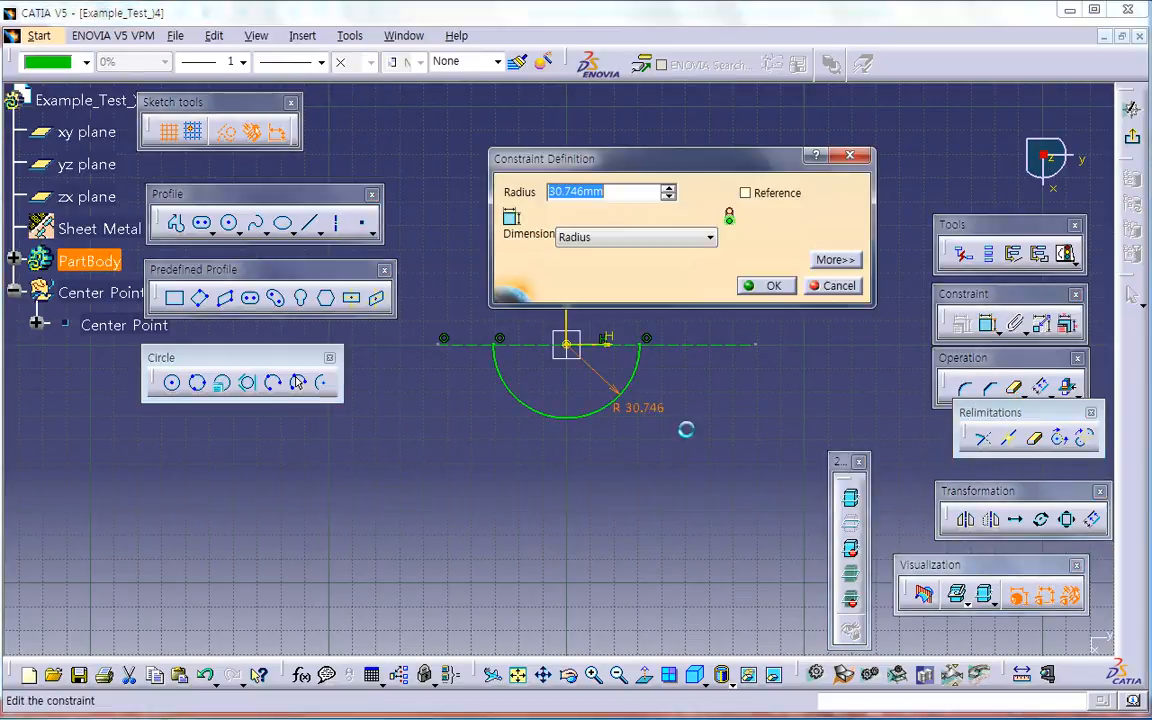
left_click(665, 238)
left_click(590, 268)
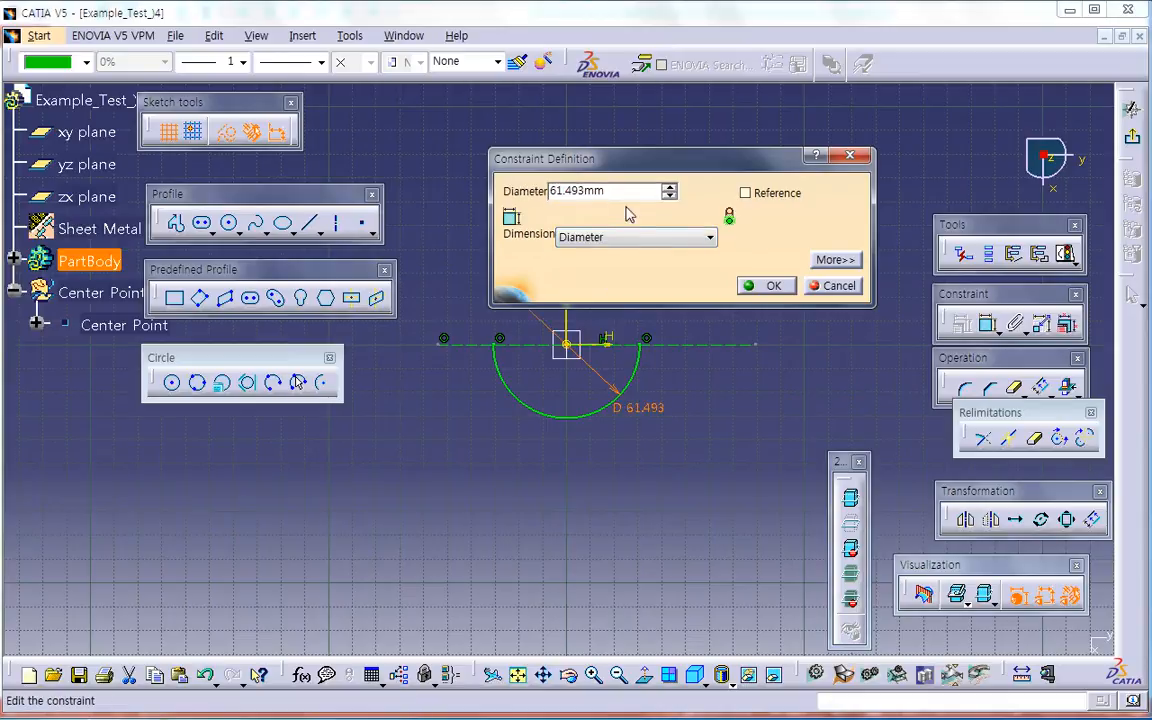
key("Return")
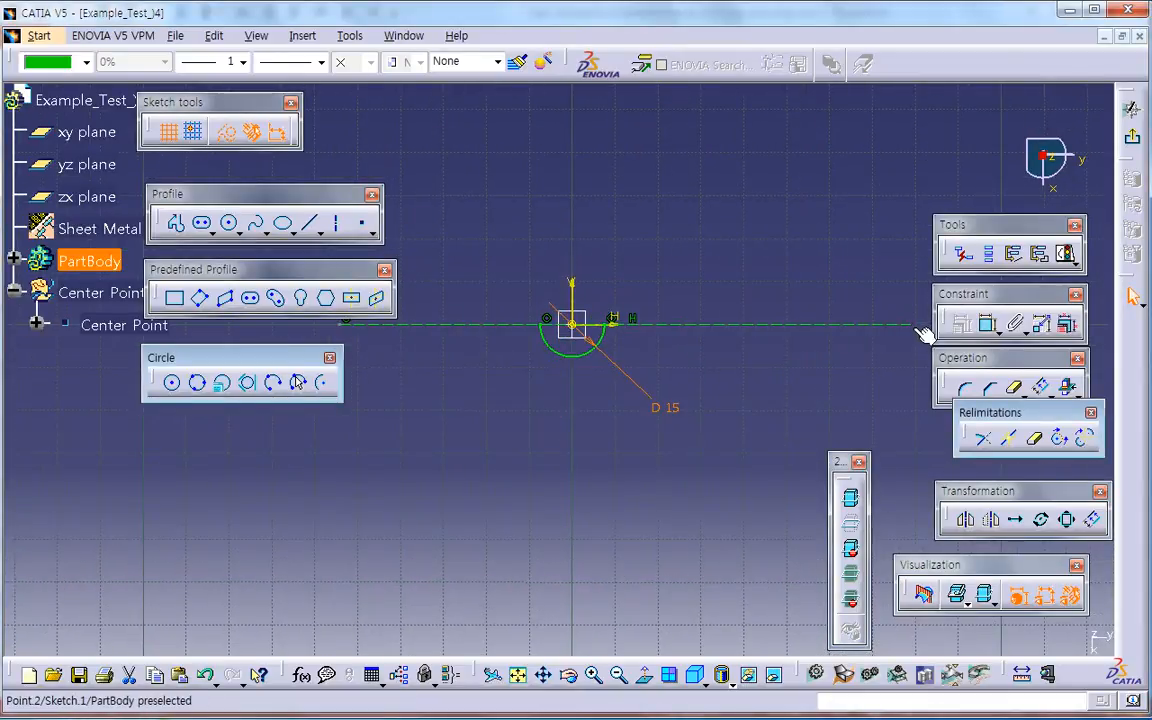
Step: Shorten the construction line at both ends to just beyond the half circle and move the diameter dimension closer to the arc
left_click_drag(915, 324, 748, 335)
middle_click_drag(658, 358, 760, 361)
left_click_drag(452, 328, 603, 330)
middle_click_drag(634, 380, 493, 380)
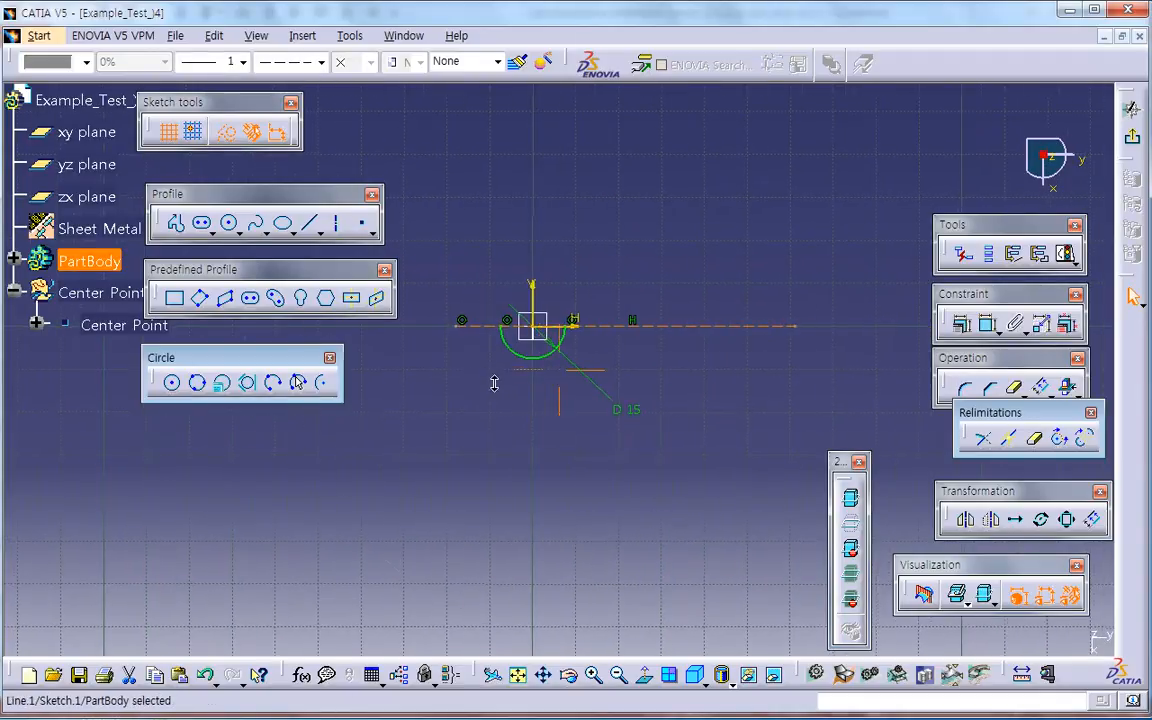
left_click_drag(806, 338, 641, 346)
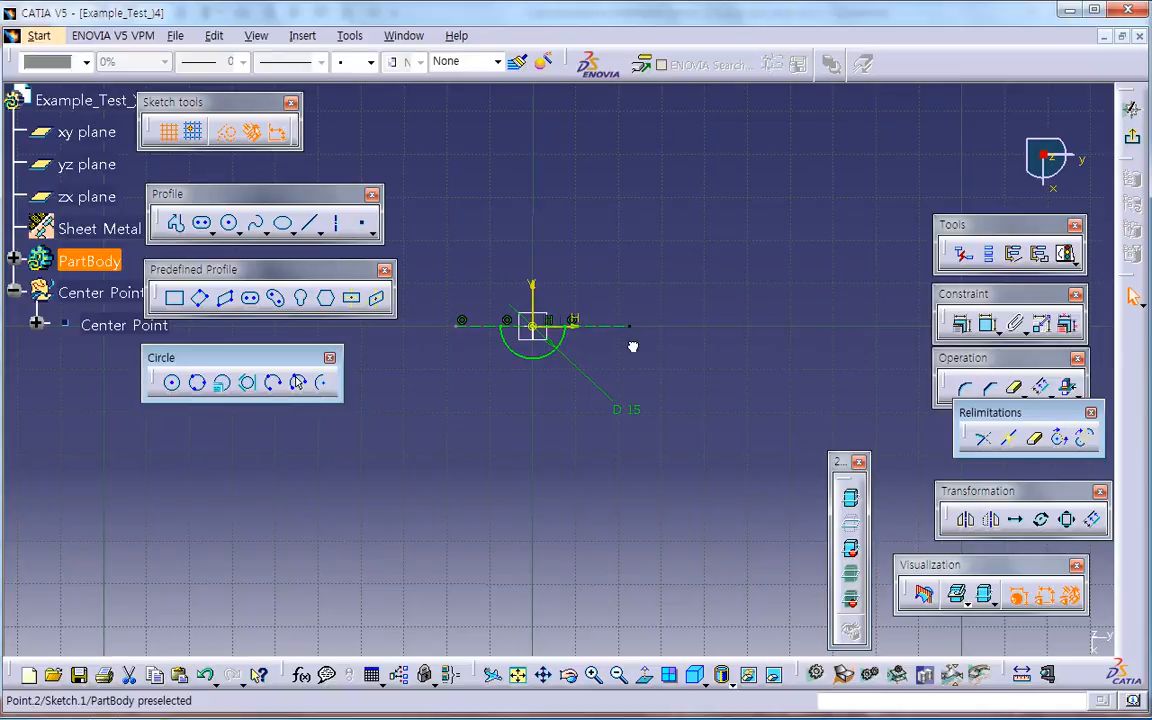
left_click_drag(631, 412, 581, 368)
middle_click_drag(545, 400, 583, 318)
middle_click_drag(586, 402, 641, 486)
left_click(654, 520)
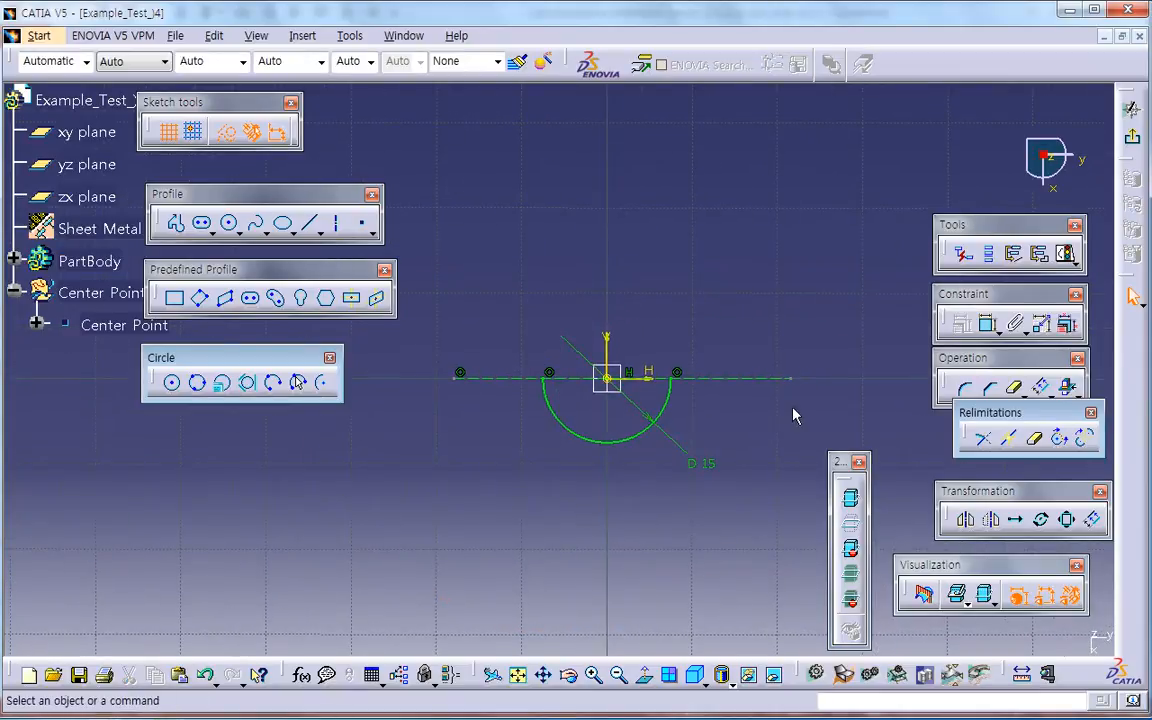
Step: Exit the sketch and create a rolled wall from the half circle, 60 mm long with mirrored extent
left_click(1136, 139)
middle_click_drag(643, 396, 607, 416)
left_click(945, 152)
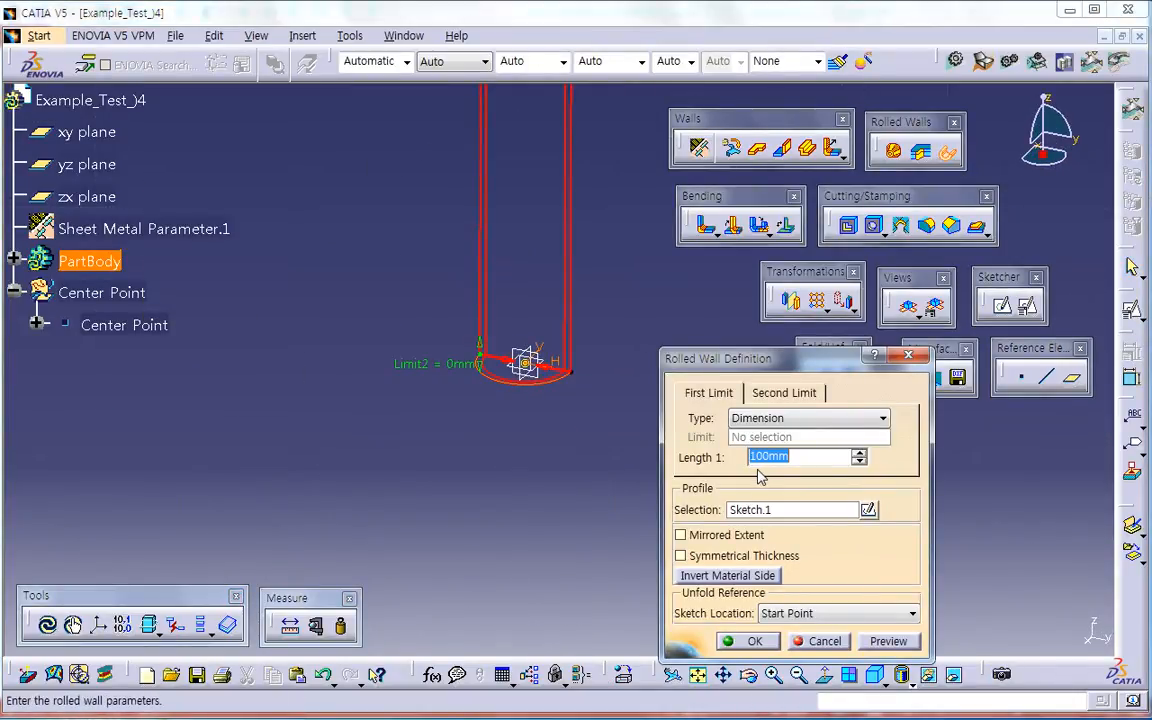
left_click(681, 535)
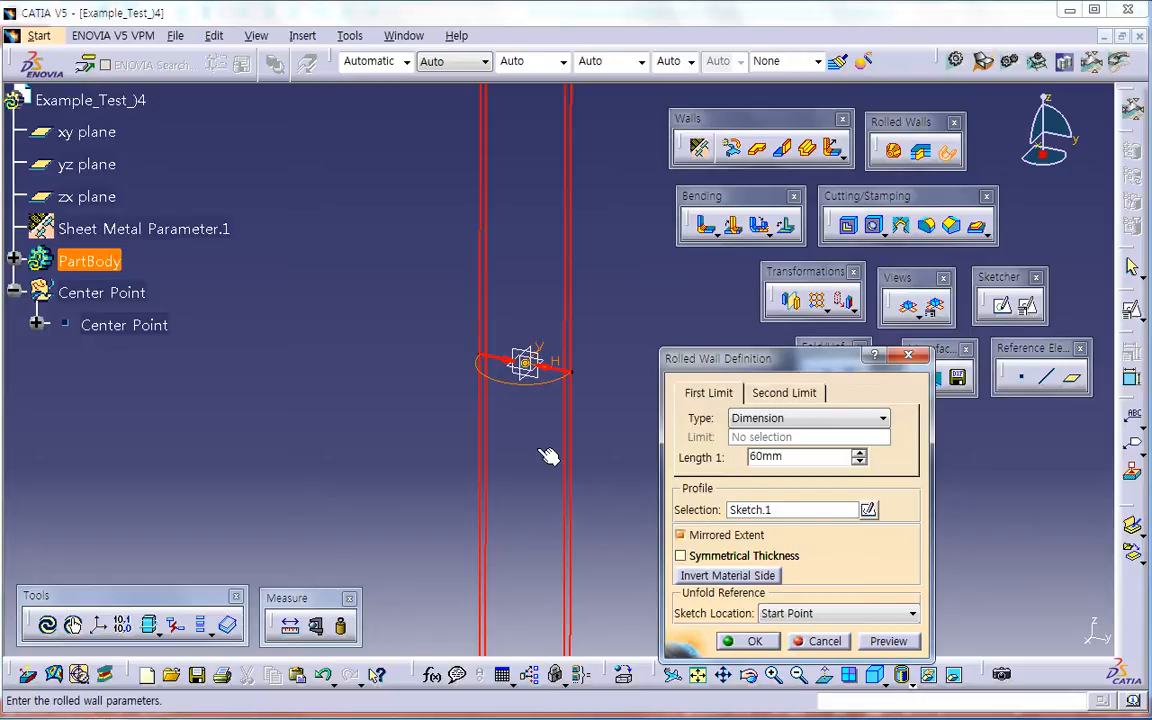
key("Return")
middle_click_drag(548, 455, 578, 582)
left_click(629, 522)
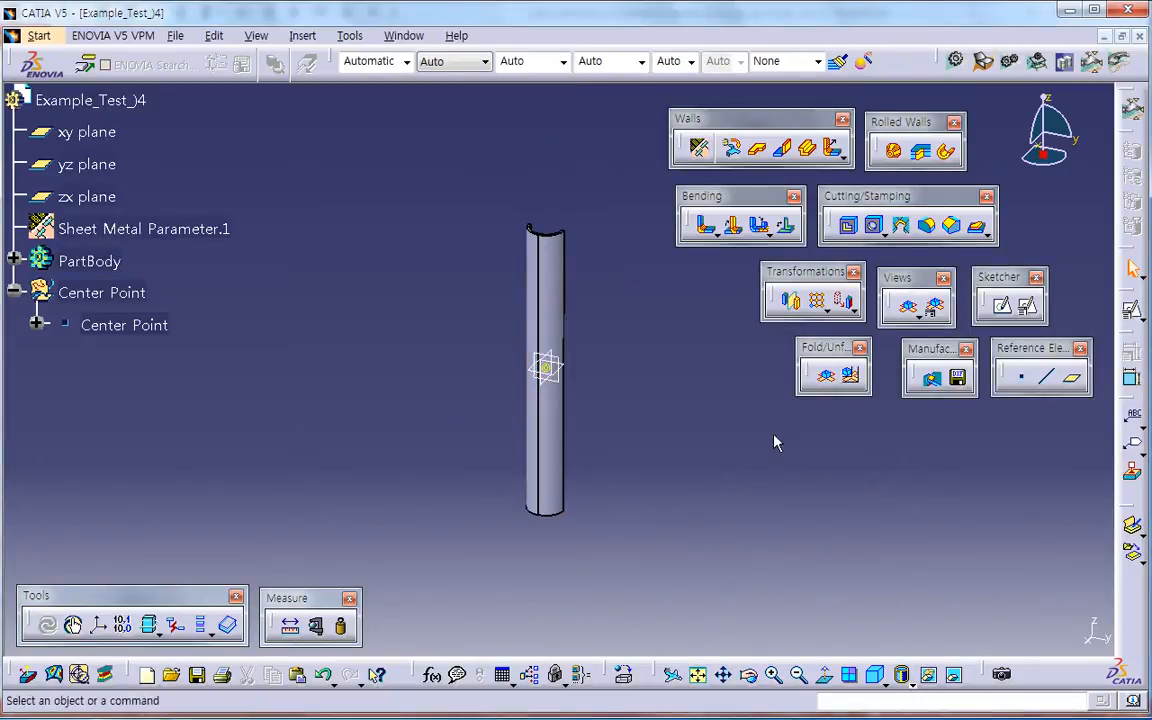
Step: Unfold the rolled wall to examine its flat shape and fold it back
left_click(825, 377)
left_click(829, 380)
left_click(829, 380)
middle_click_drag(560, 474, 760, 400)
left_click(826, 377)
mouse_move(537, 402)
middle_mouse_down()
mouse_move(514, 543)
mouse_move(604, 483)
mouse_move(573, 470)
mouse_move(522, 386)
middle_mouse_up()
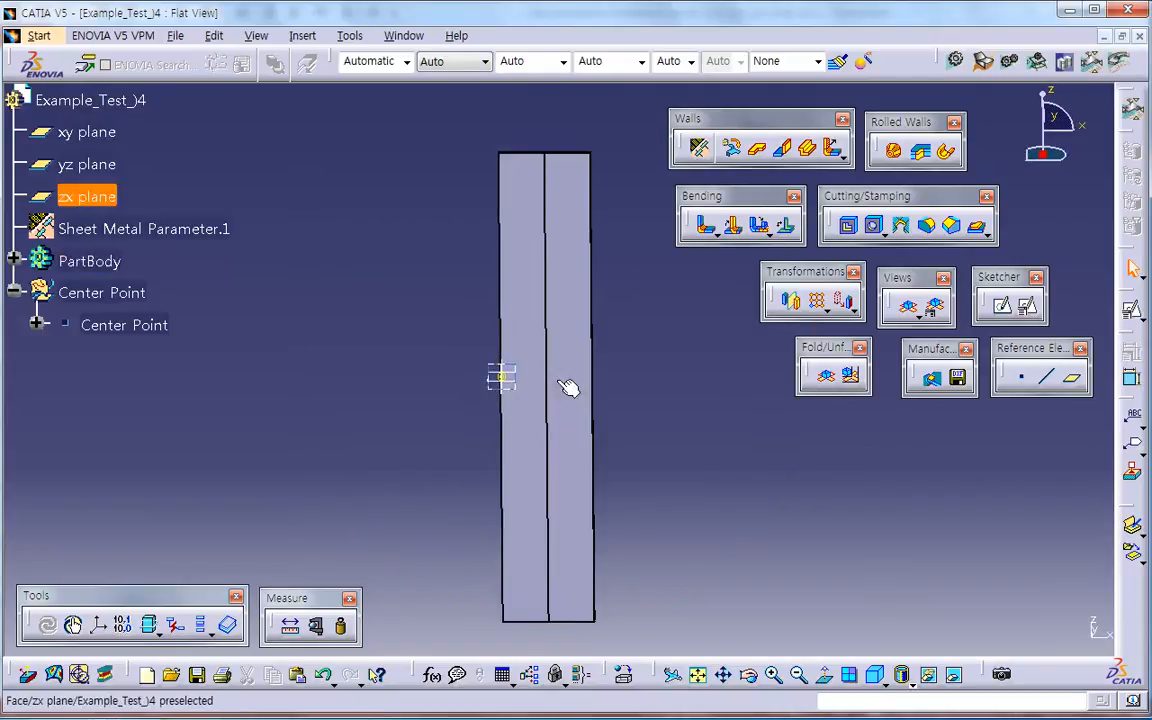
left_click(825, 376)
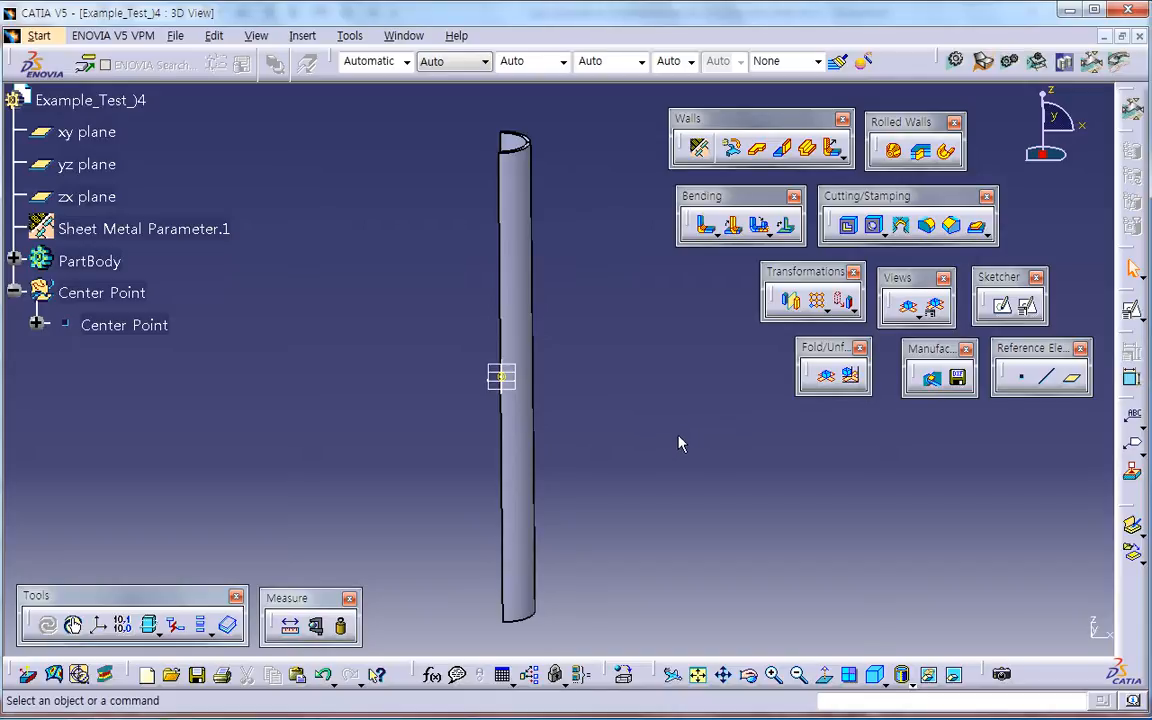
Step: Begin a basic tear drop flange with 7.5 mm radius, using a long outer edge at the rolled wall's opening as spine
left_click(24, 259)
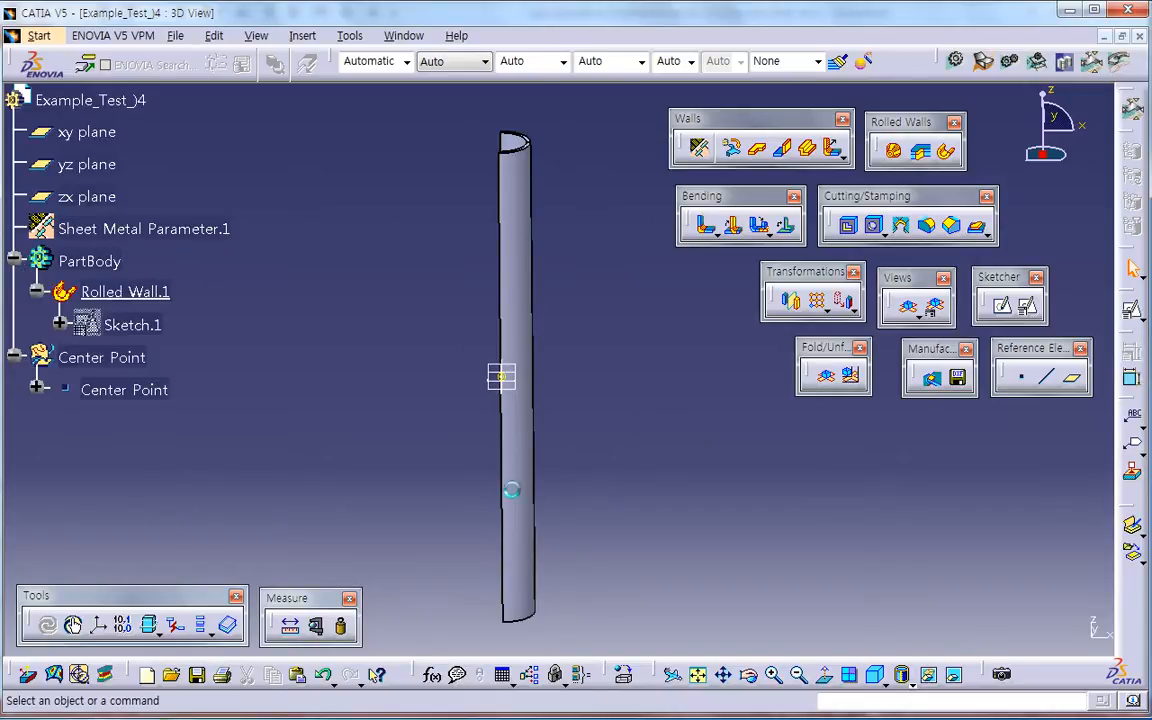
middle_click_drag(501, 430, 587, 346)
middle_click_drag(508, 474, 528, 570)
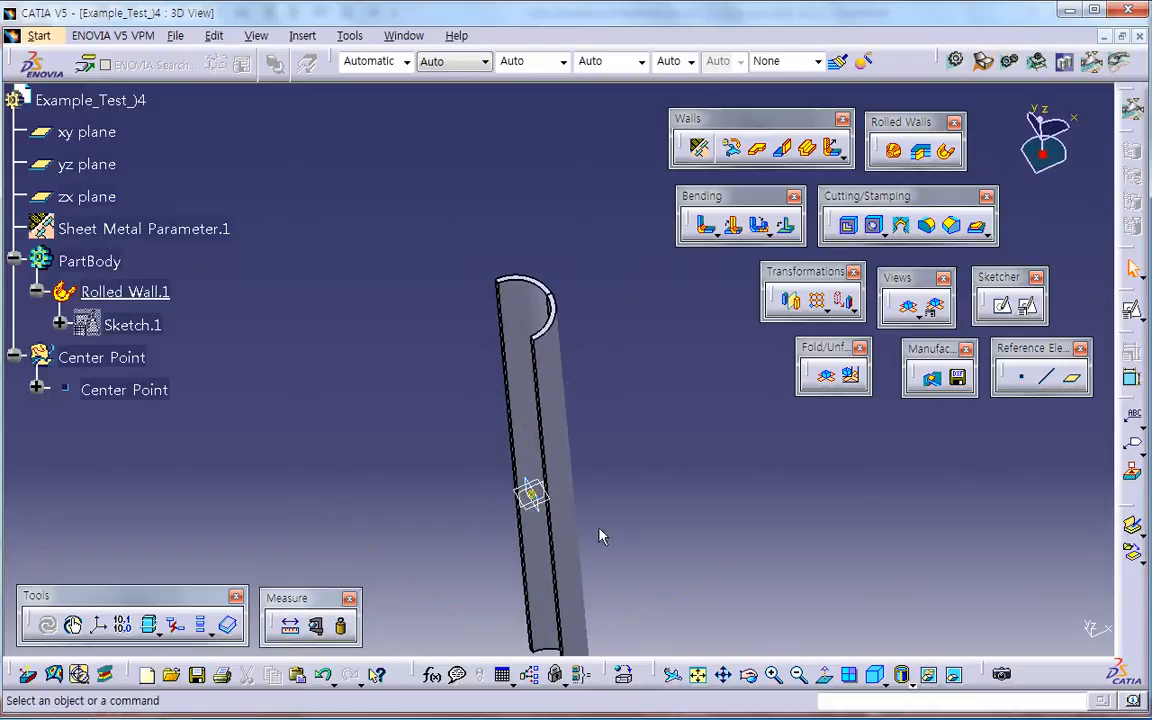
middle_click_drag(589, 535, 347, 414)
middle_click_drag(612, 505, 345, 490)
middle_click_drag(685, 473, 582, 343)
left_click(843, 158)
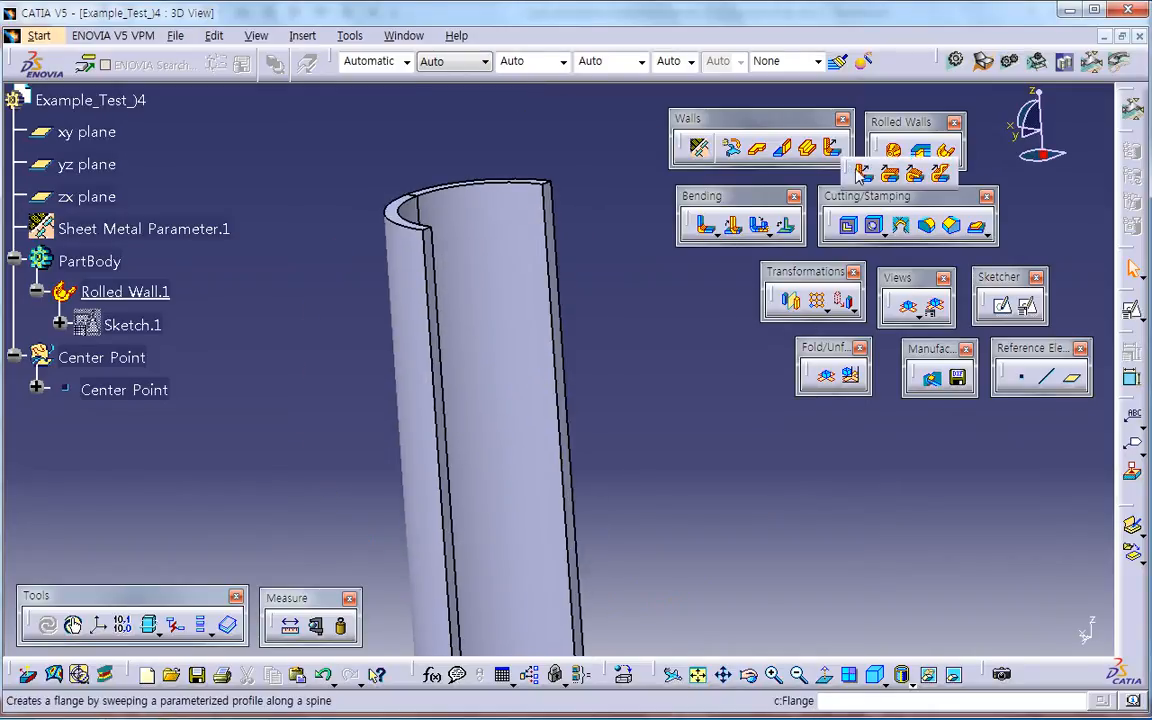
left_click(916, 176)
left_click_drag(770, 258, 808, 267)
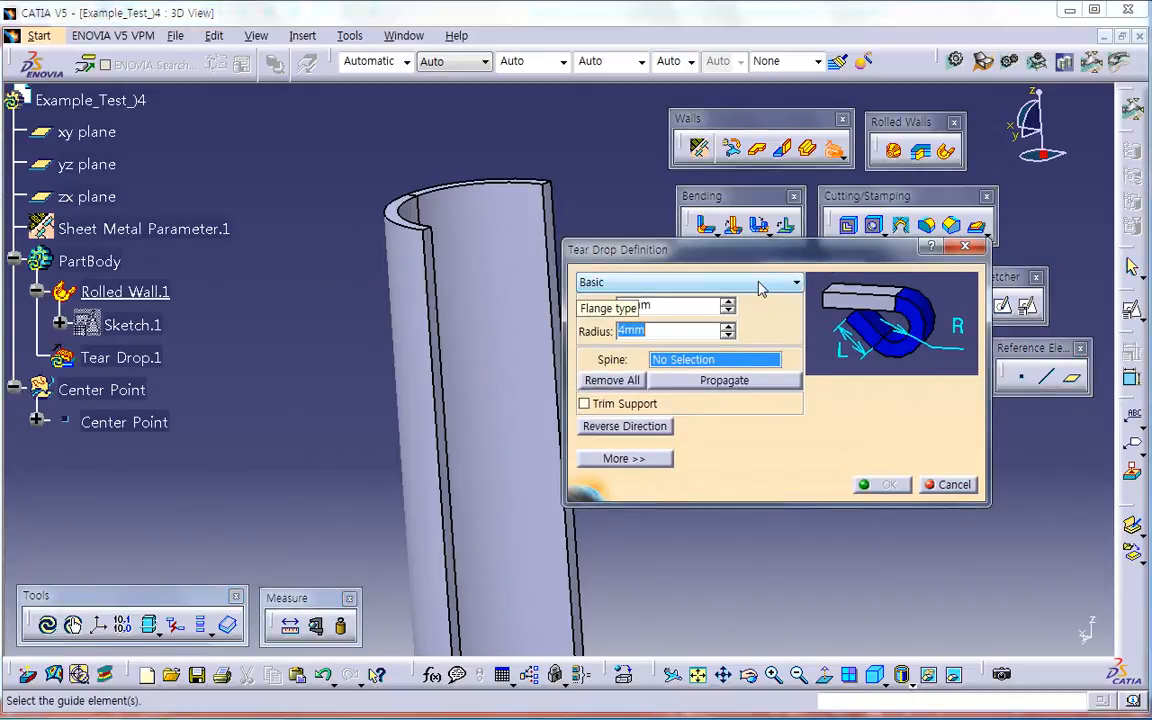
left_click(660, 306)
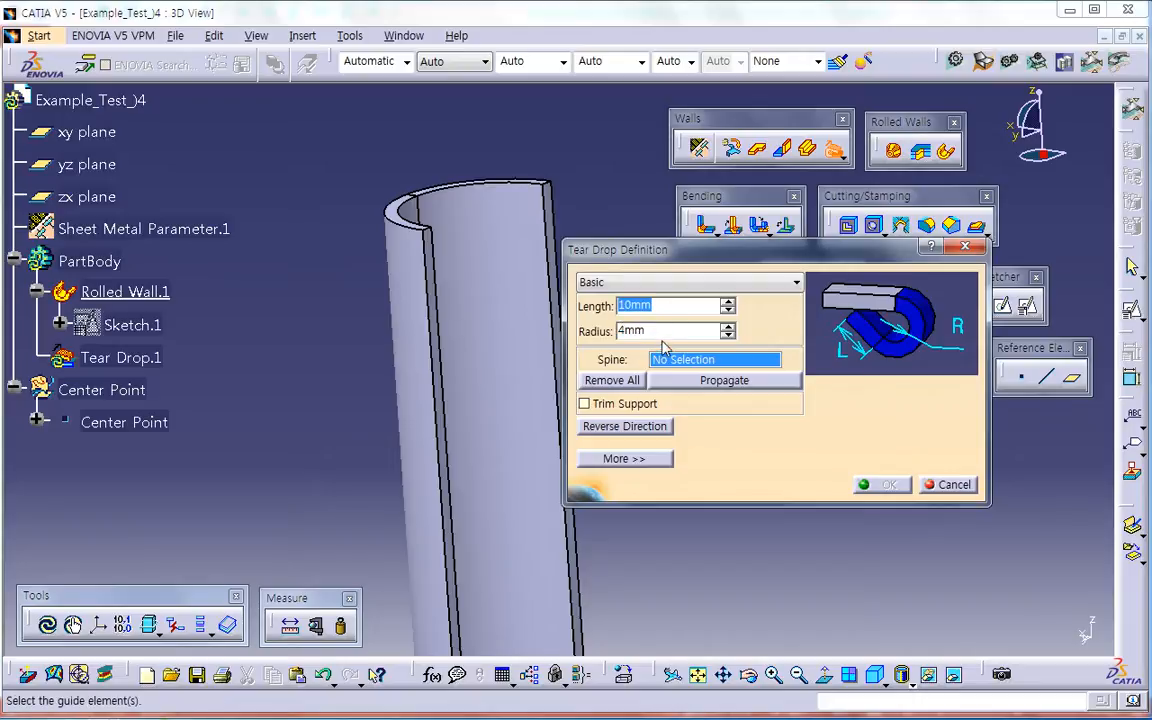
key("Tab")
middle_click_drag(494, 388, 347, 400)
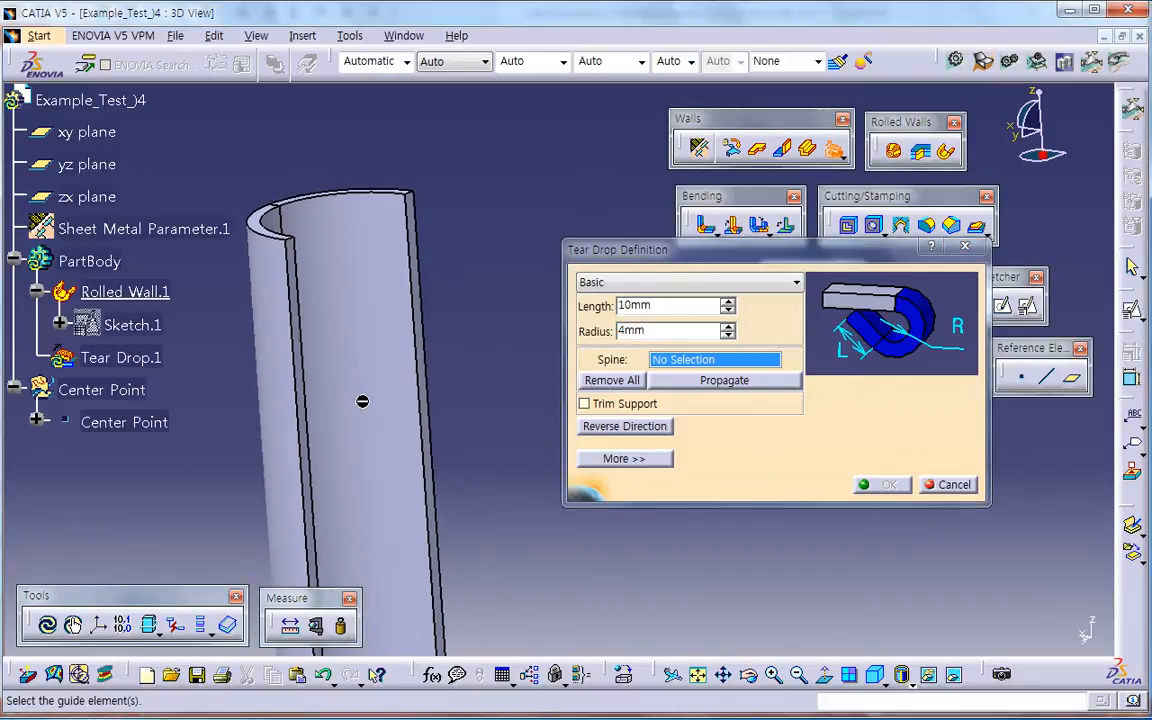
middle_click_drag(468, 334, 545, 436)
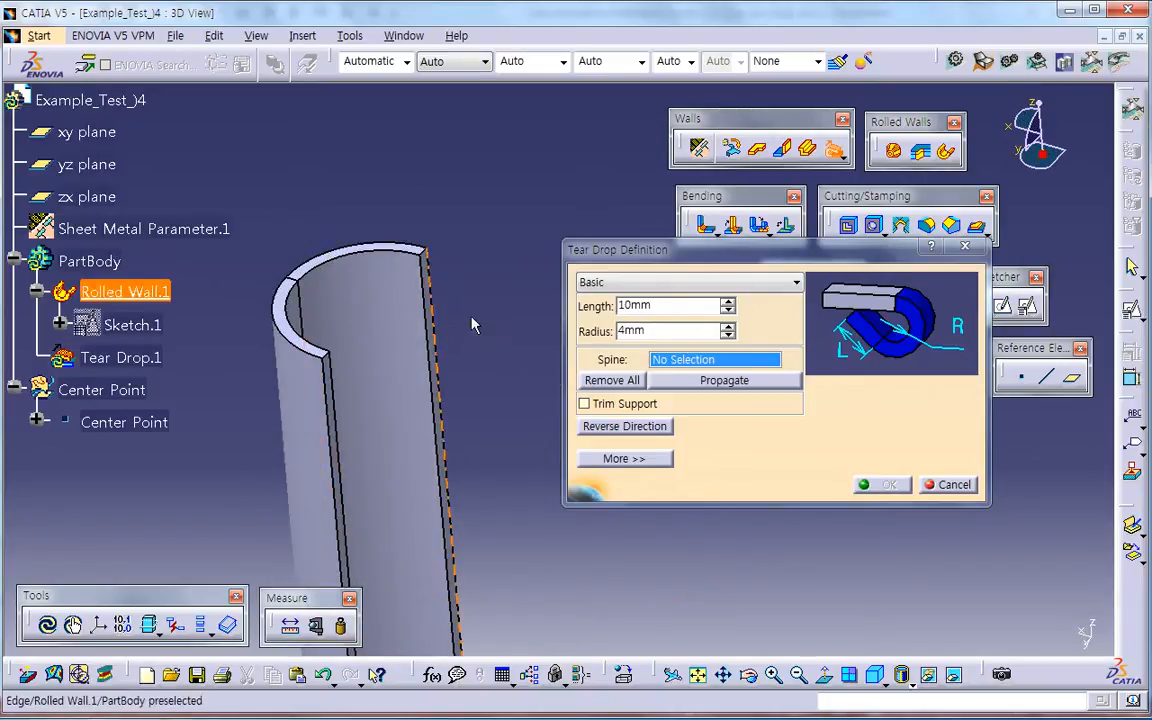
left_click_drag(666, 333, 576, 343)
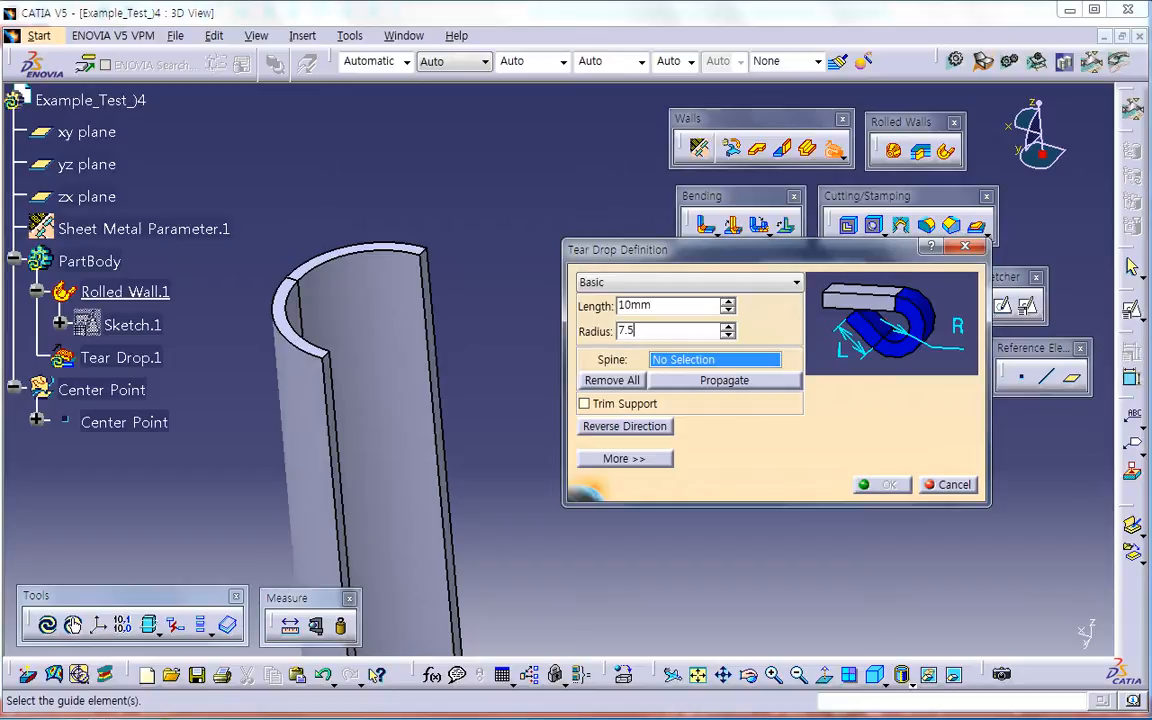
left_click(440, 346)
middle_click_drag(462, 350, 329, 404)
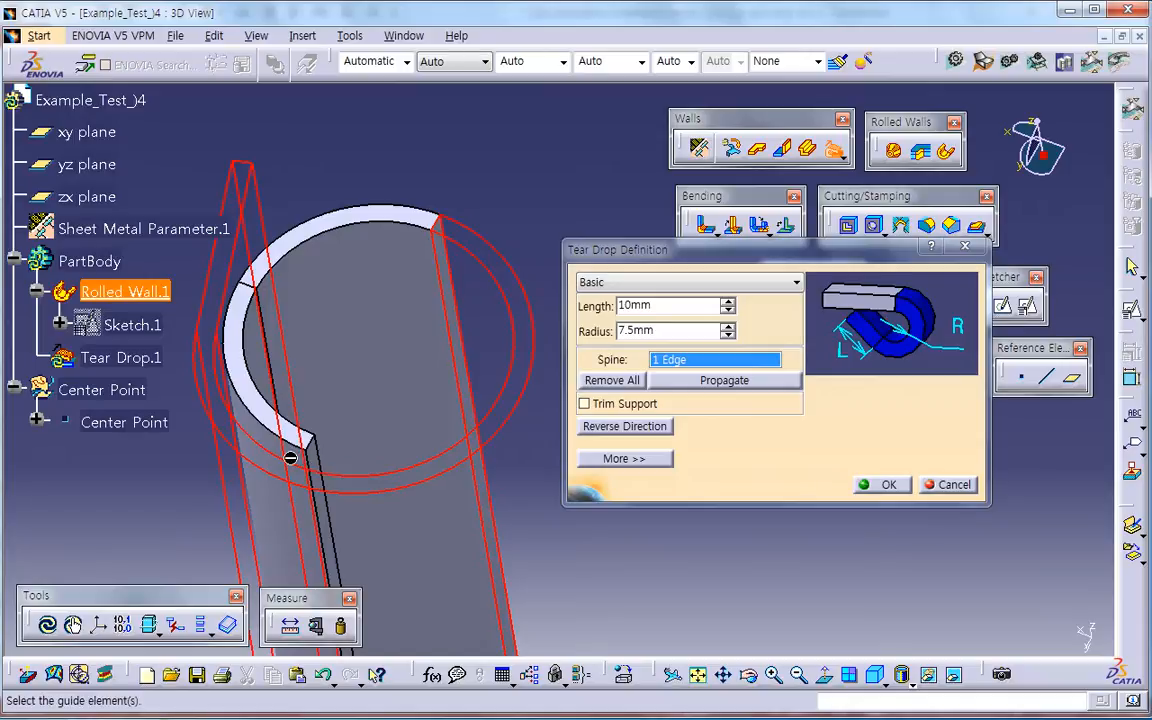
Step: Set the tear drop's radius to 6.5 mm
left_click_drag(663, 333, 563, 343)
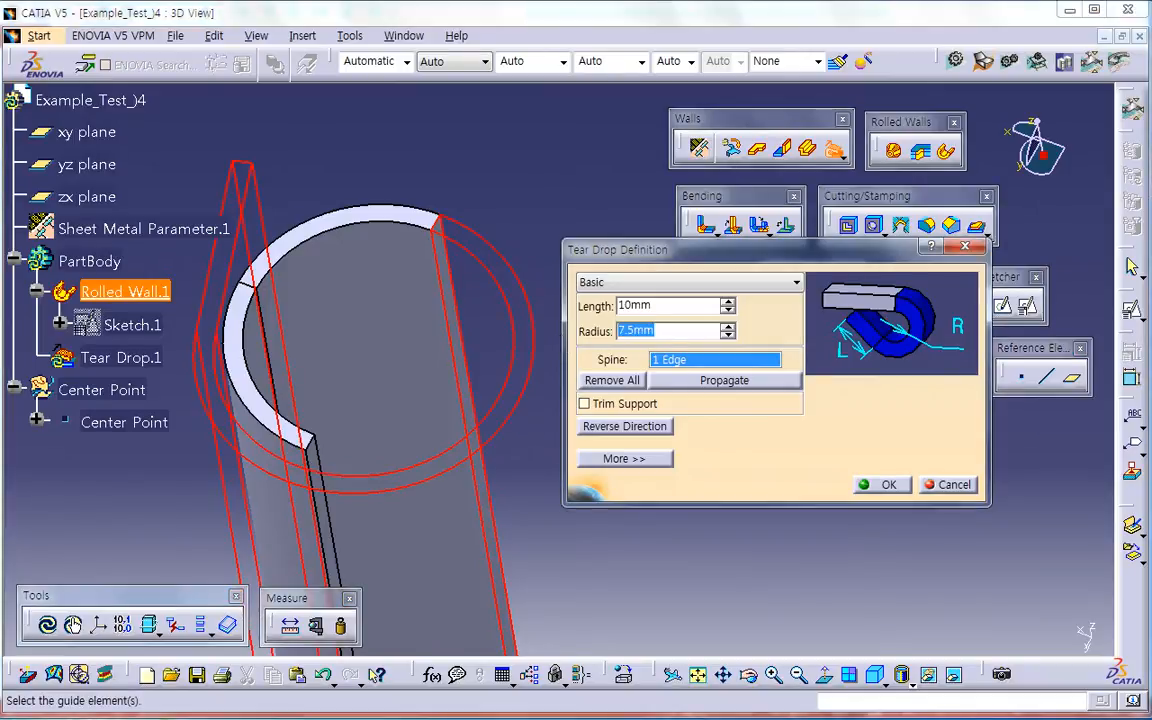
key("Return")
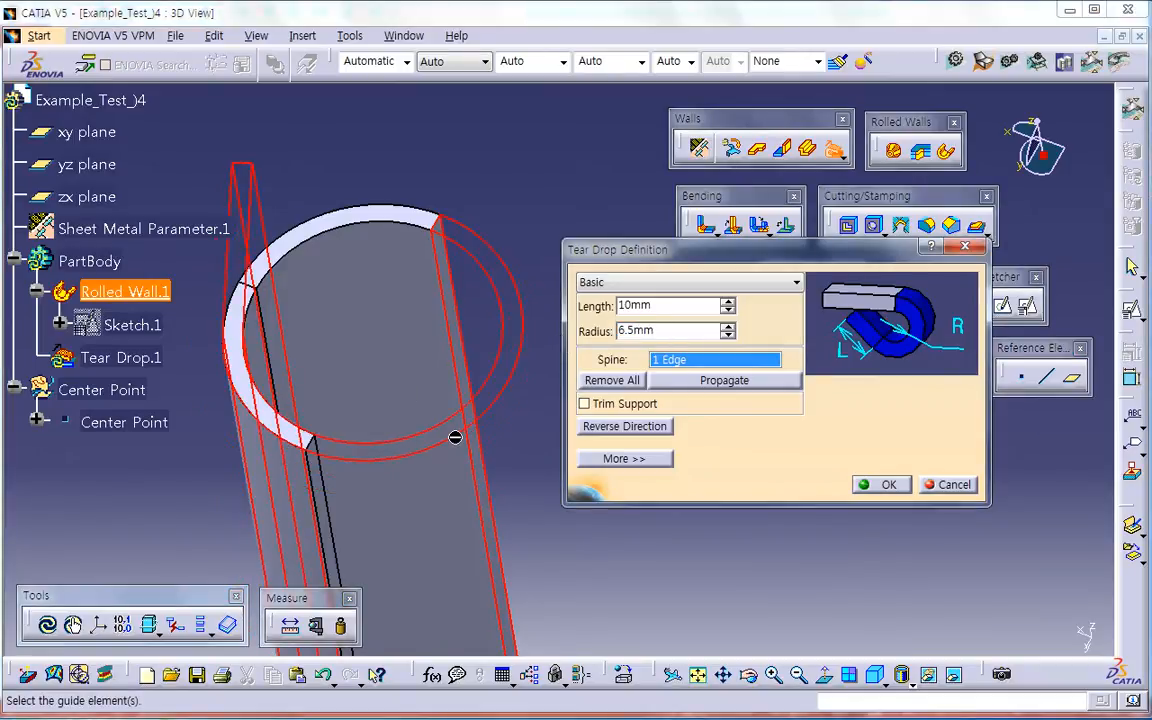
middle_click_drag(340, 427, 400, 418)
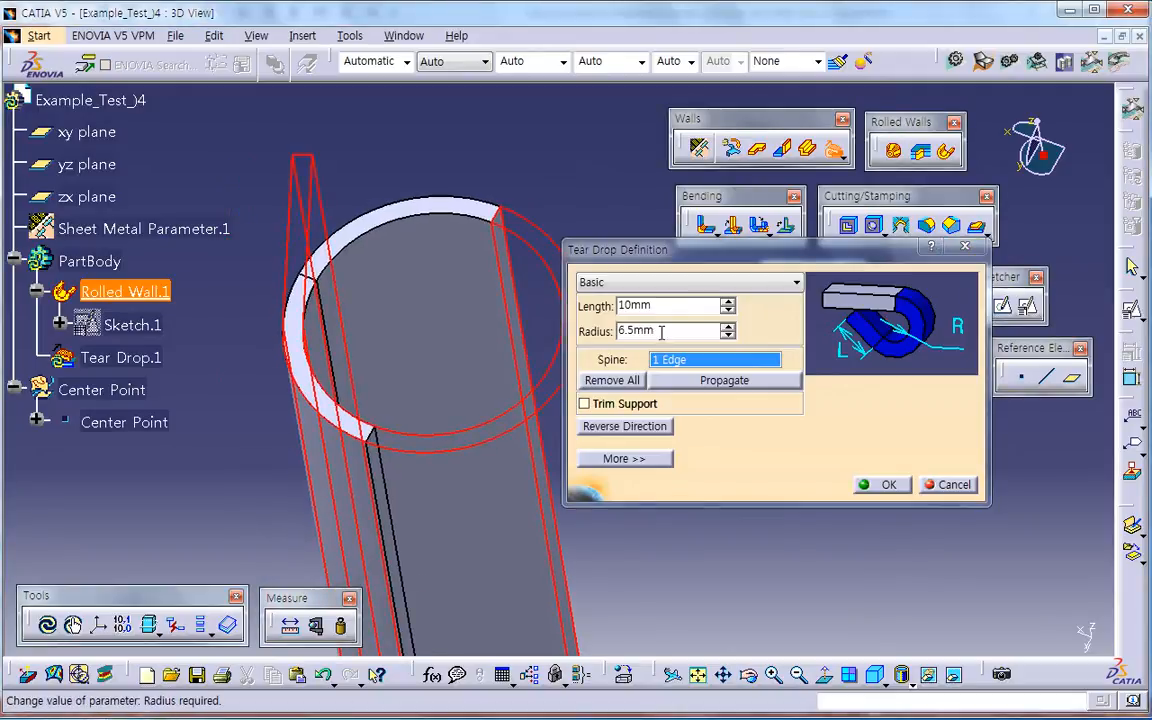
Step: Try tear drop lengths of 1 mm and 7 mm, and set the length back to 10 mm
left_click_drag(659, 307, 566, 324)
key("Return")
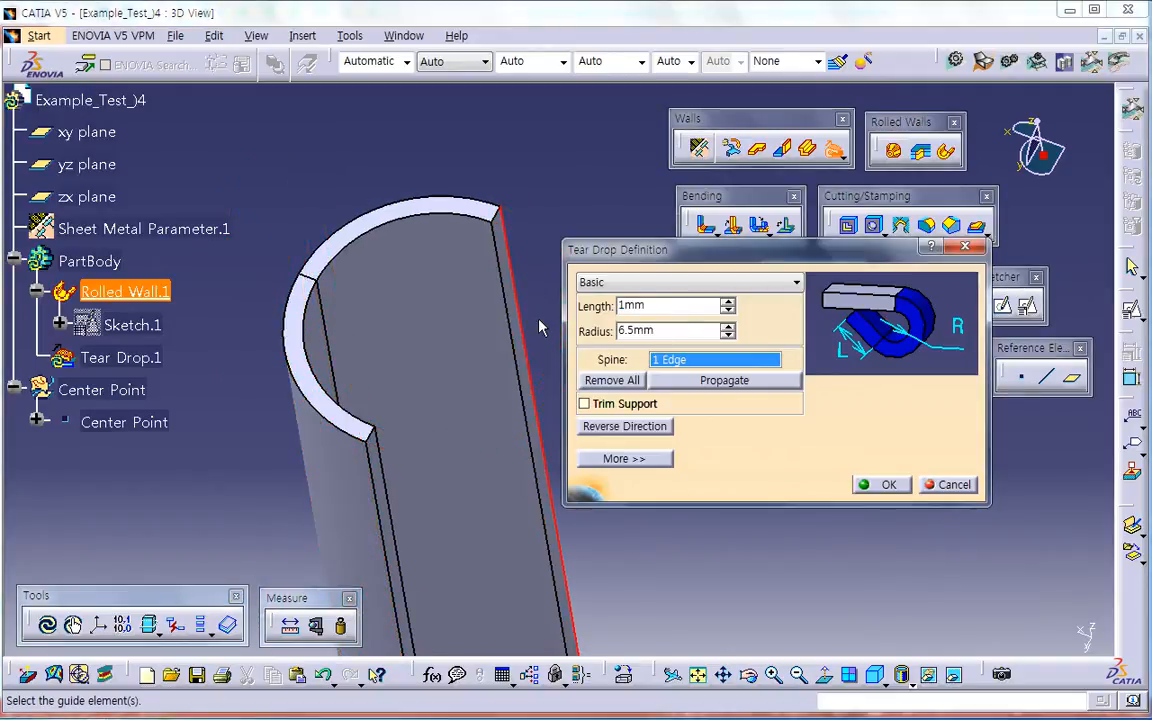
left_click_drag(650, 307, 611, 320)
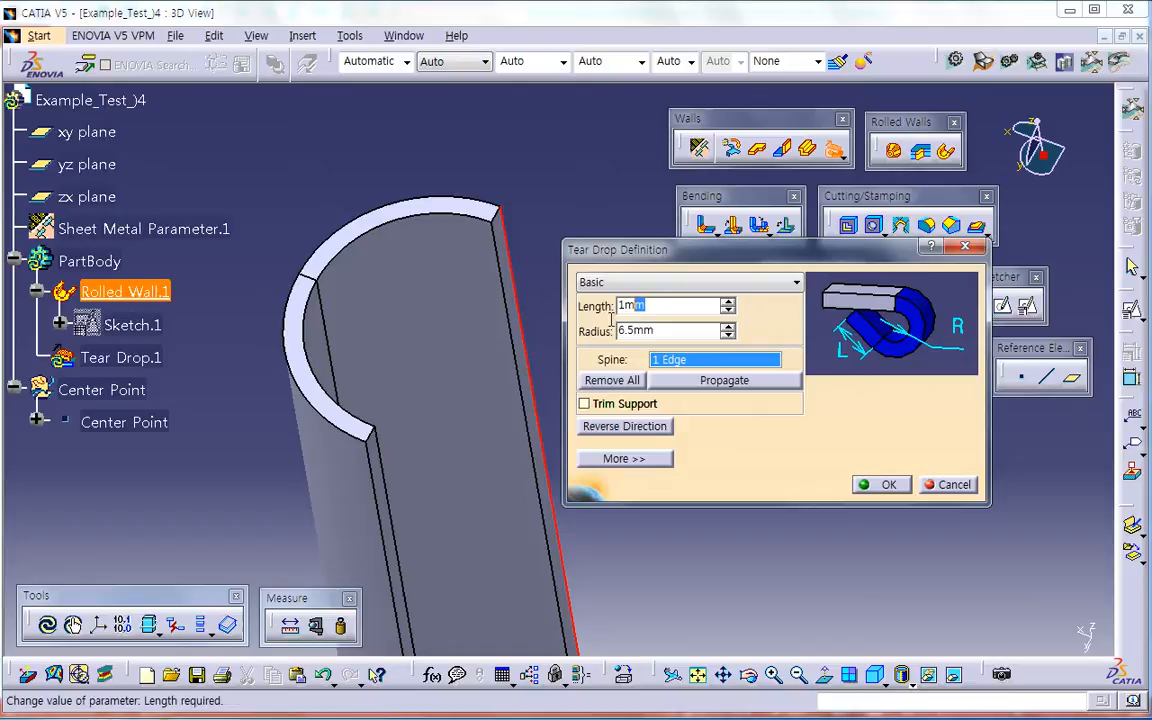
left_click(728, 303)
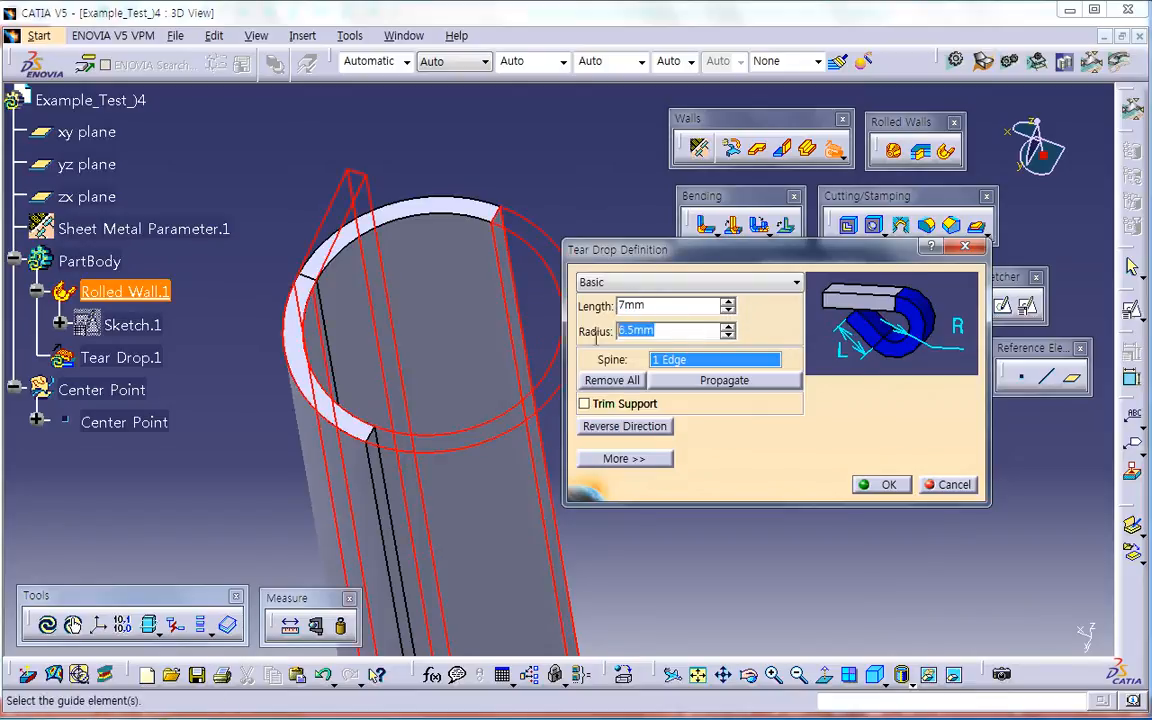
left_click_drag(674, 306, 588, 328)
type("10")
key("Return")
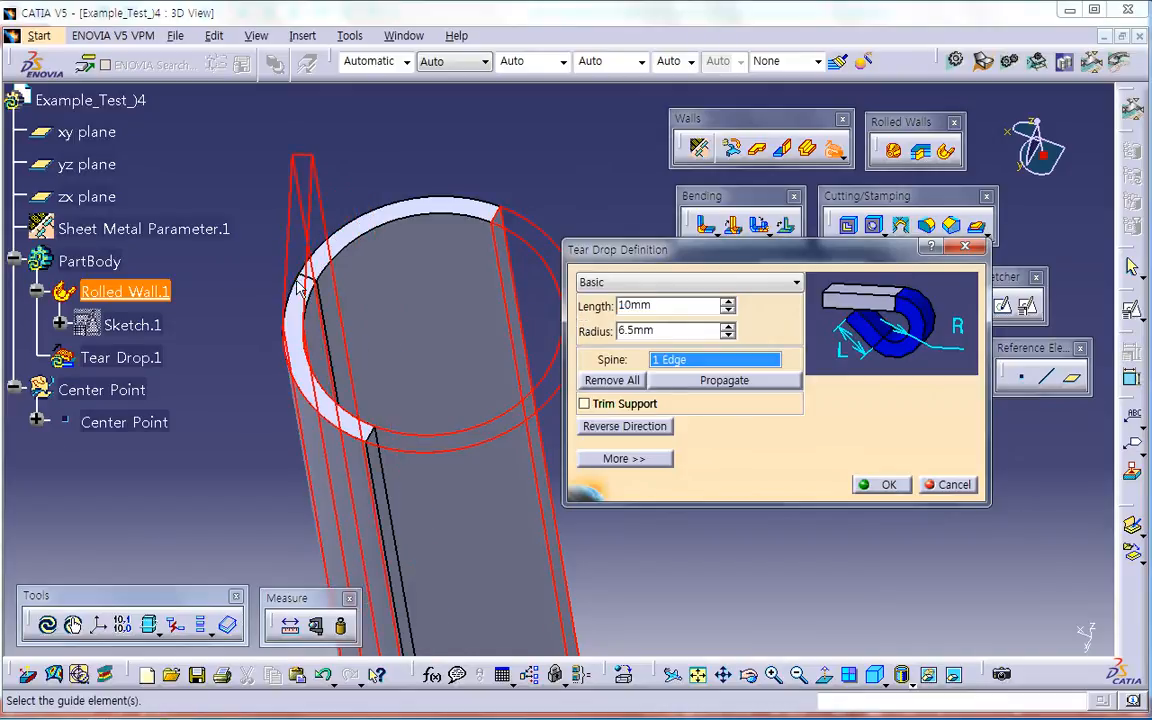
Step: Try increasing the tear drop's length in 1 mm increments up to 20 mm
left_click(728, 302)
left_click(728, 302)
left_click(728, 302)
left_click(728, 302)
left_click(728, 302)
left_click(728, 302)
left_click(728, 302)
left_click(728, 302)
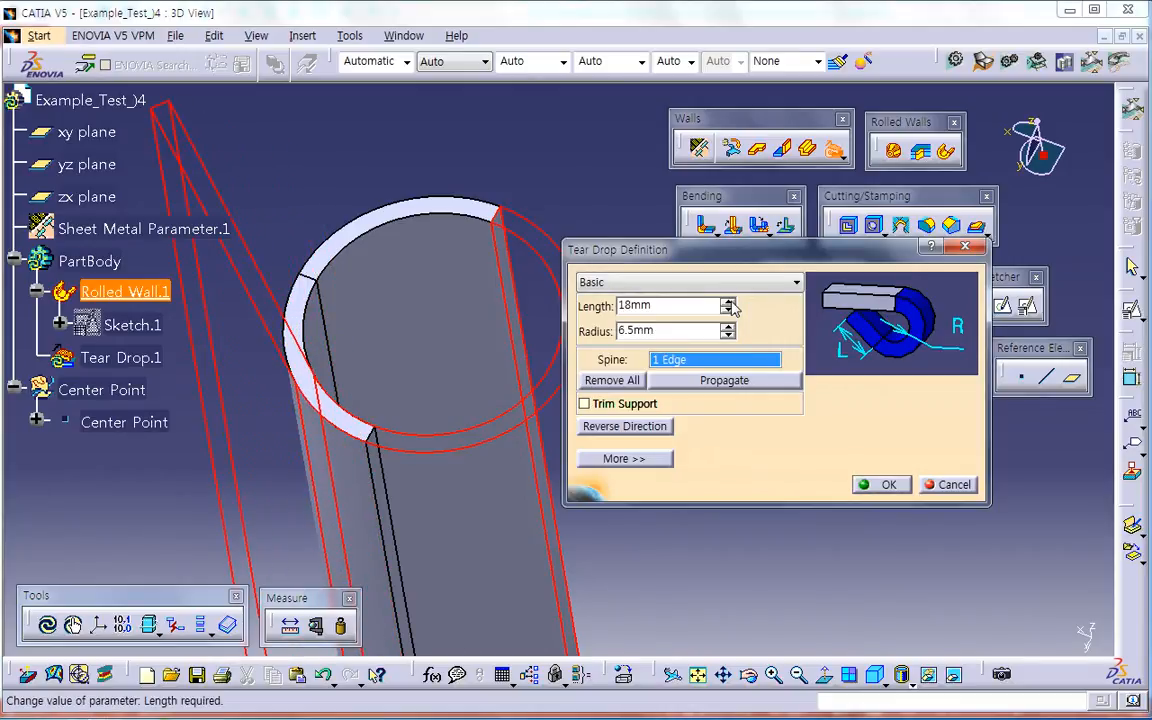
left_click(729, 303)
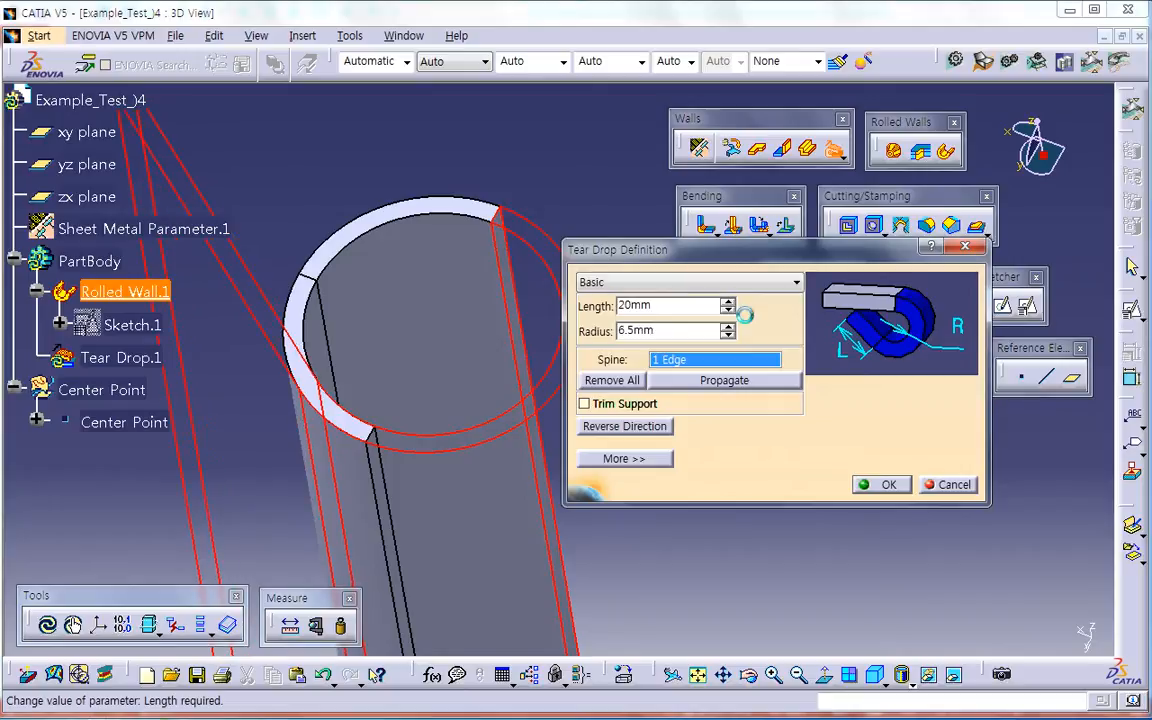
Step: Set the tear drop's length to 12 mm and create the flange
double_click(637, 318)
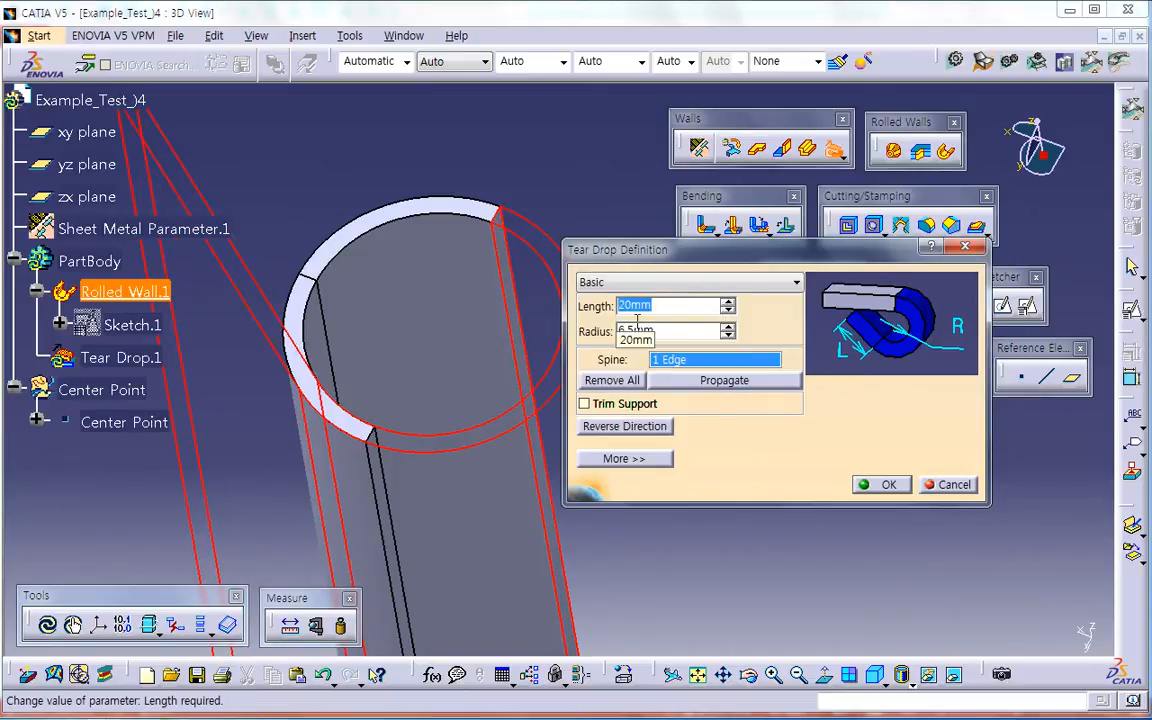
type("12")
key("Return")
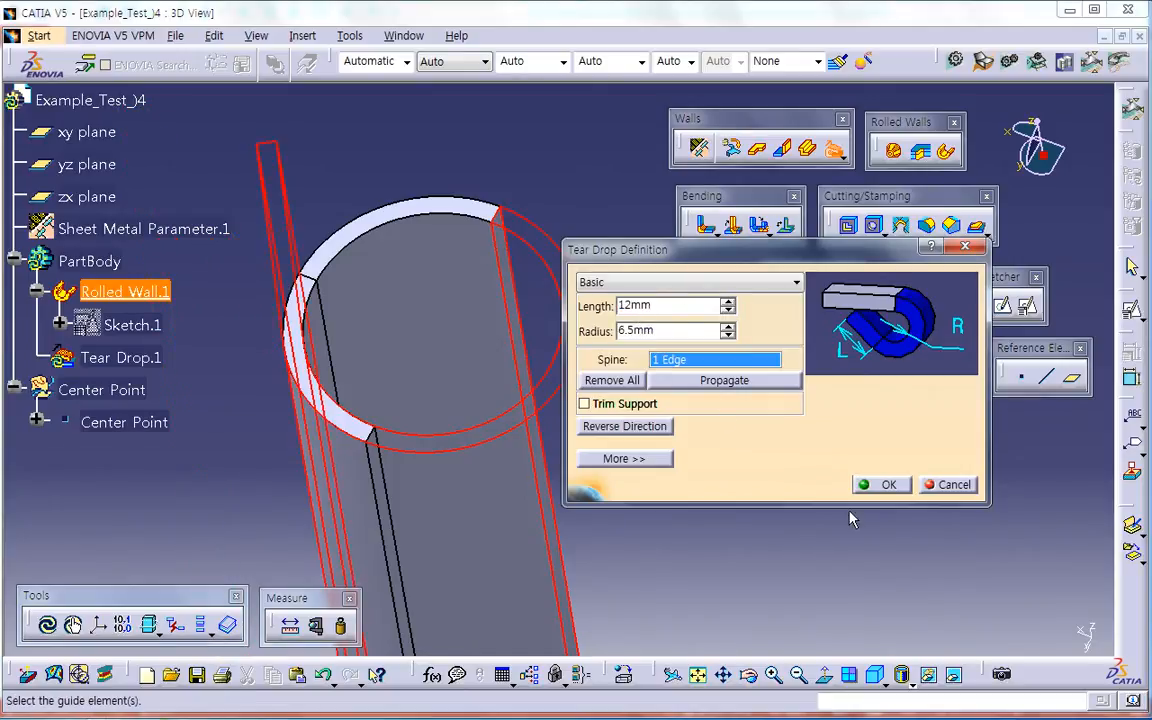
left_click(870, 485)
middle_click_drag(707, 543, 716, 483)
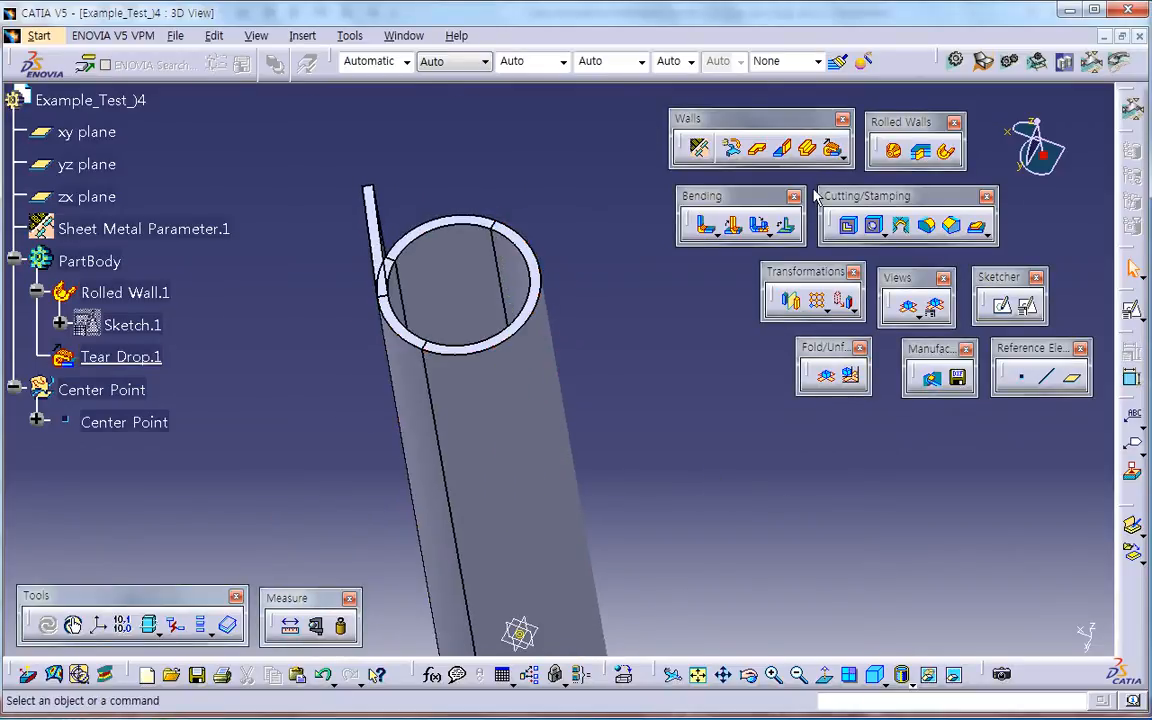
Step: Create a second tear drop flange on the opposite edge of the rolled wall with 12 mm length and 6.5 mm radius
left_click(832, 149)
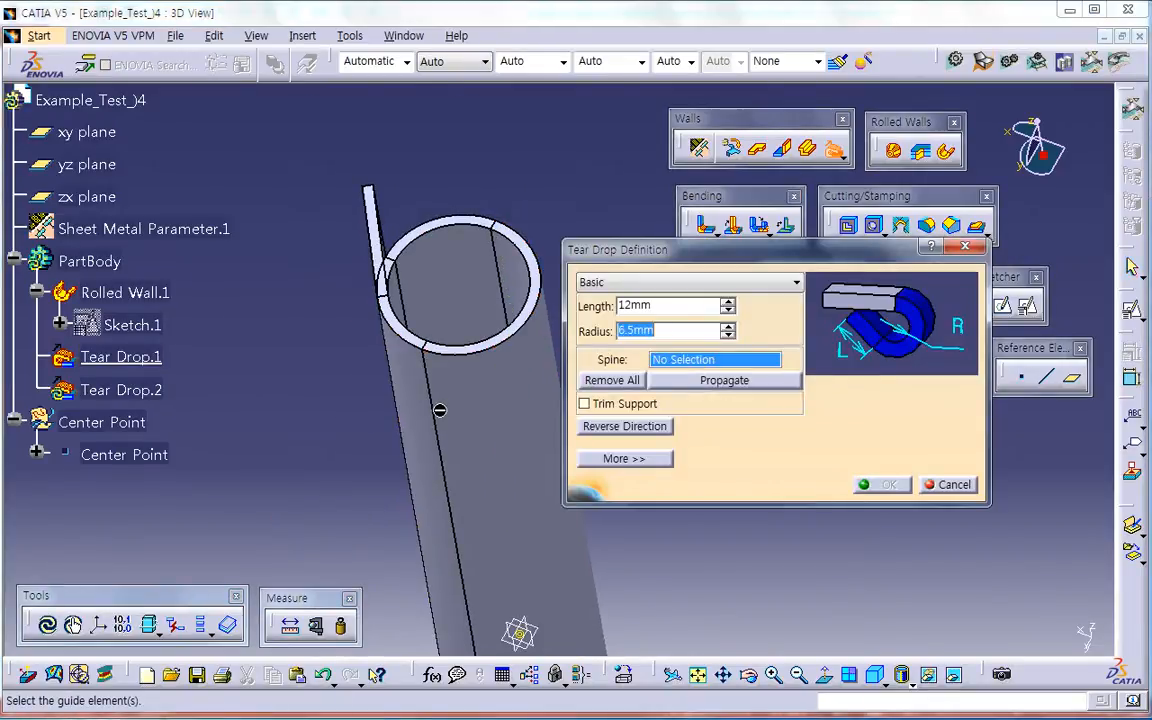
middle_click_drag(433, 408, 334, 355, "ctrl")
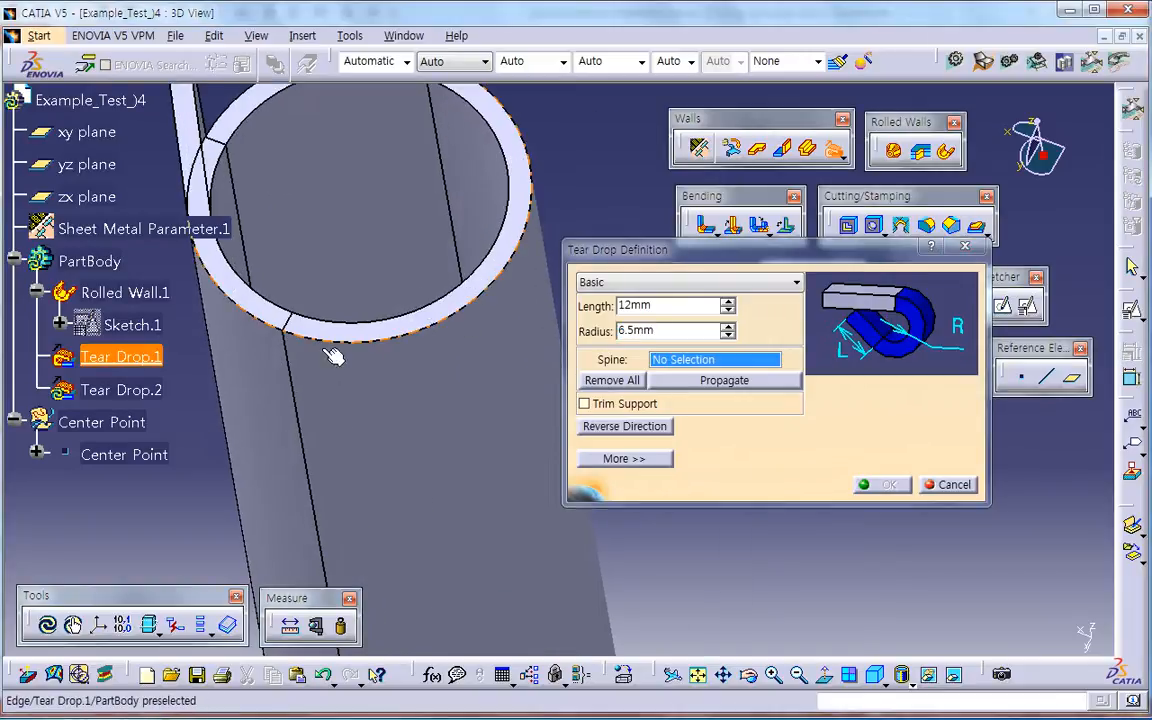
left_click(296, 393)
middle_click_drag(390, 455, 507, 331)
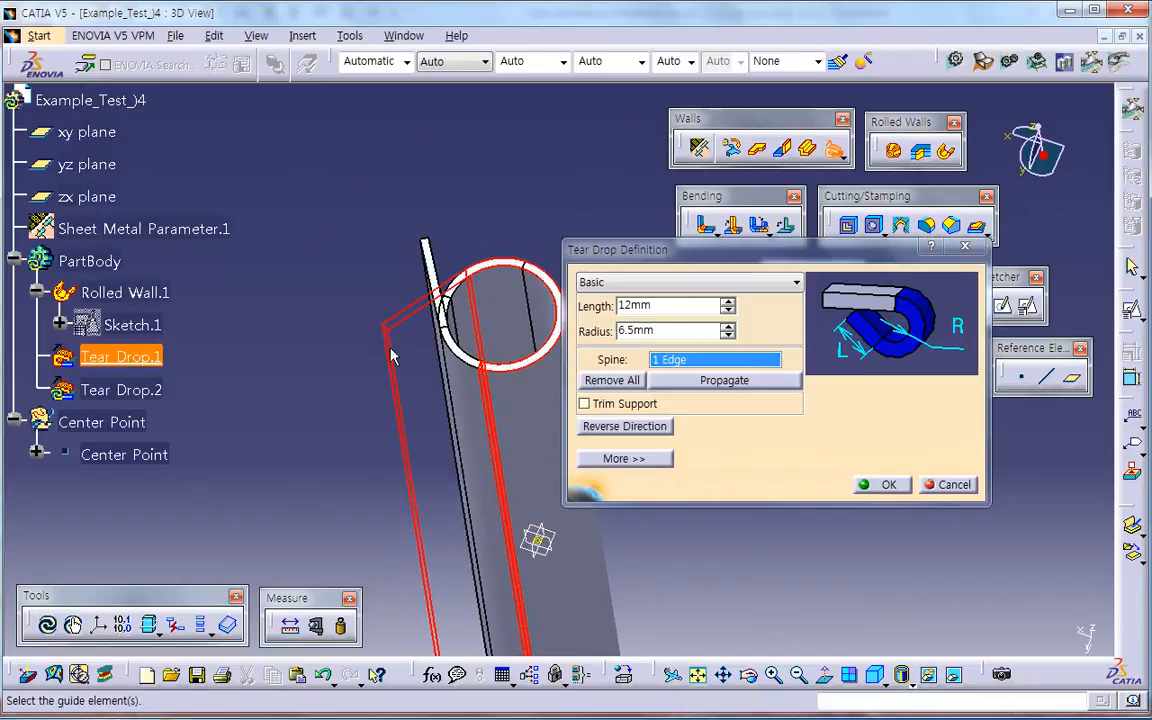
left_click(876, 486)
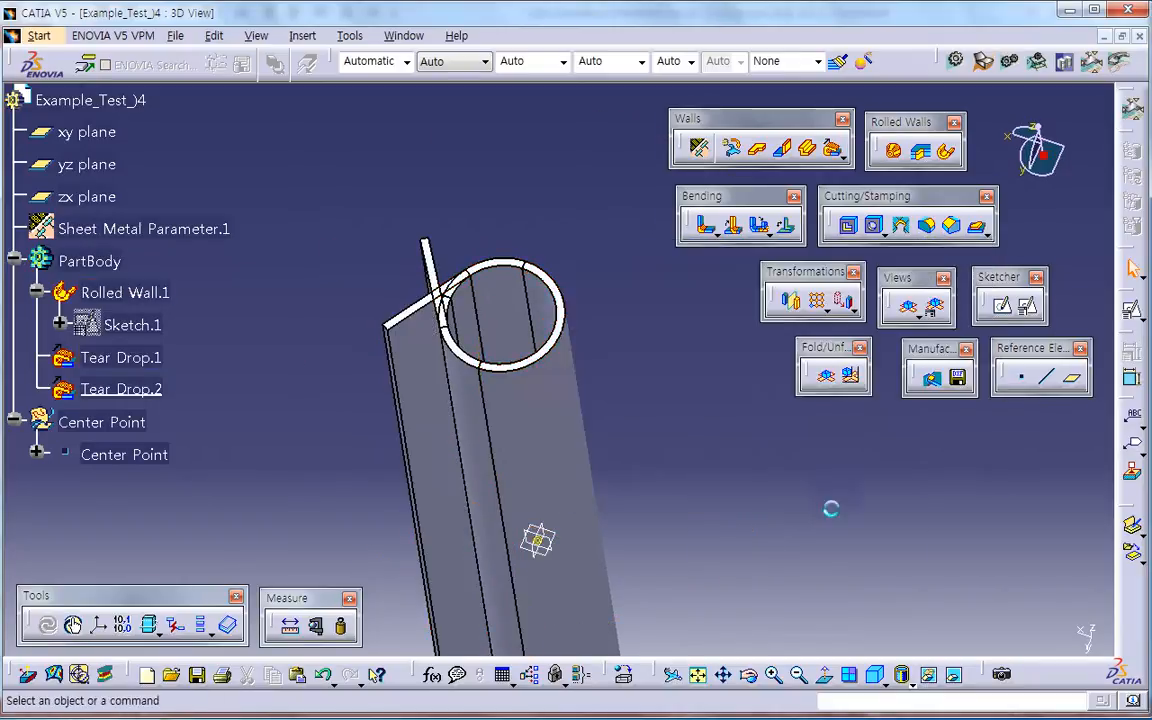
Step: Unfold the part and define Rolled Wall.1 as the in-work object
left_click(824, 378)
middle_click_drag(649, 373, 500, 455)
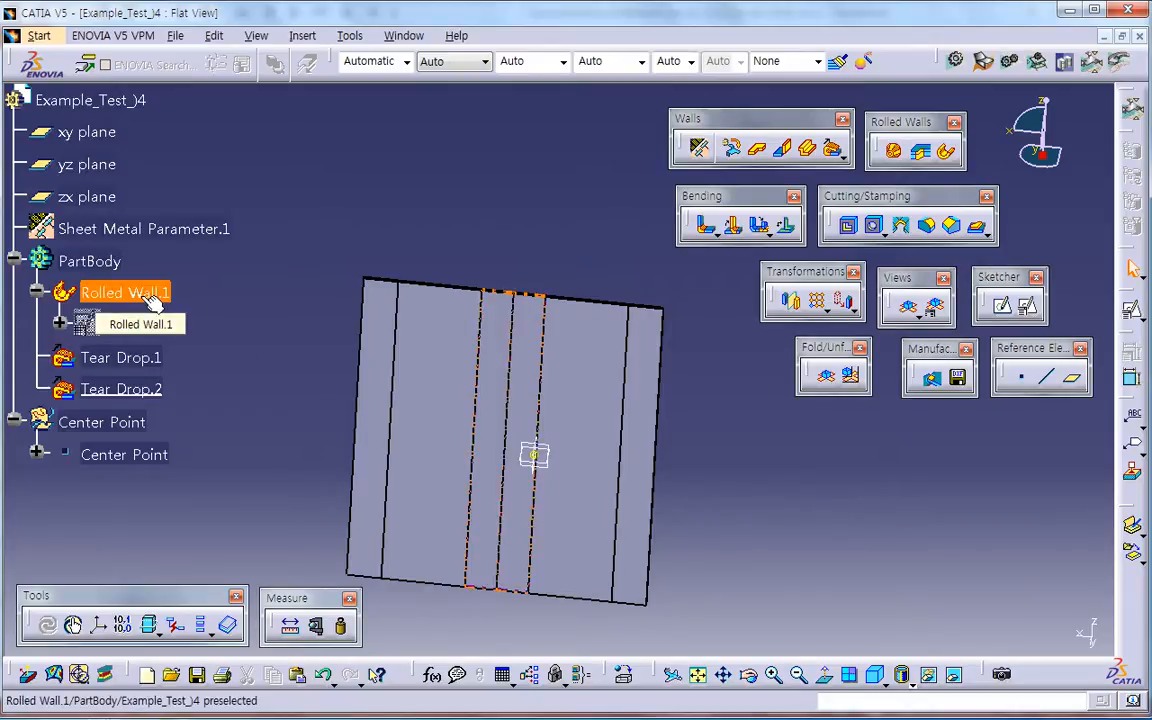
middle_click_drag(571, 522, 622, 481)
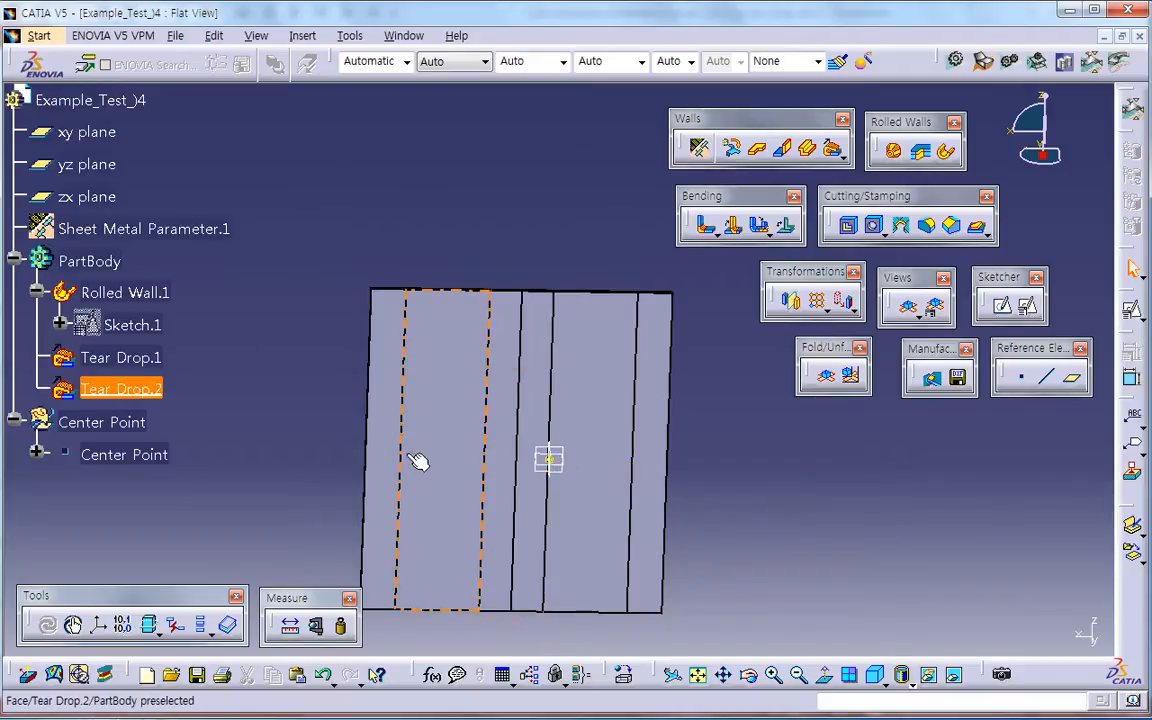
right_click(150, 292)
left_click(245, 420)
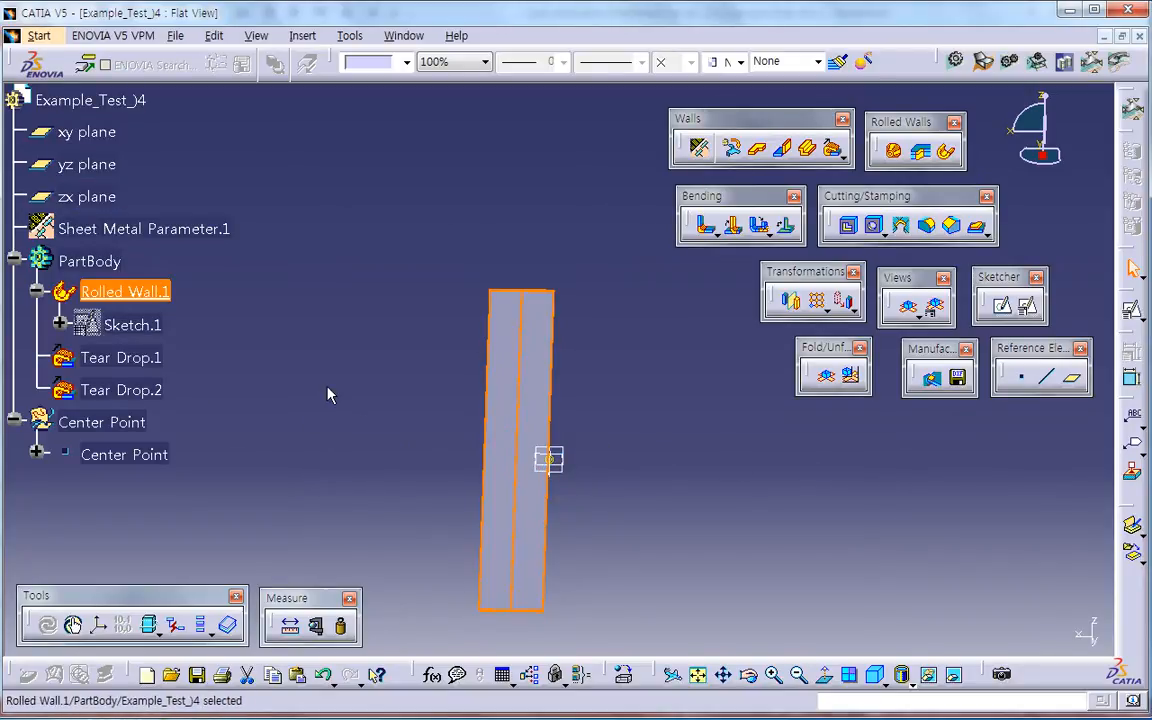
Step: Edit the rolled wall's unfold reference, setting its sketch location to Middle Point
double_click(140, 290)
left_click(662, 408)
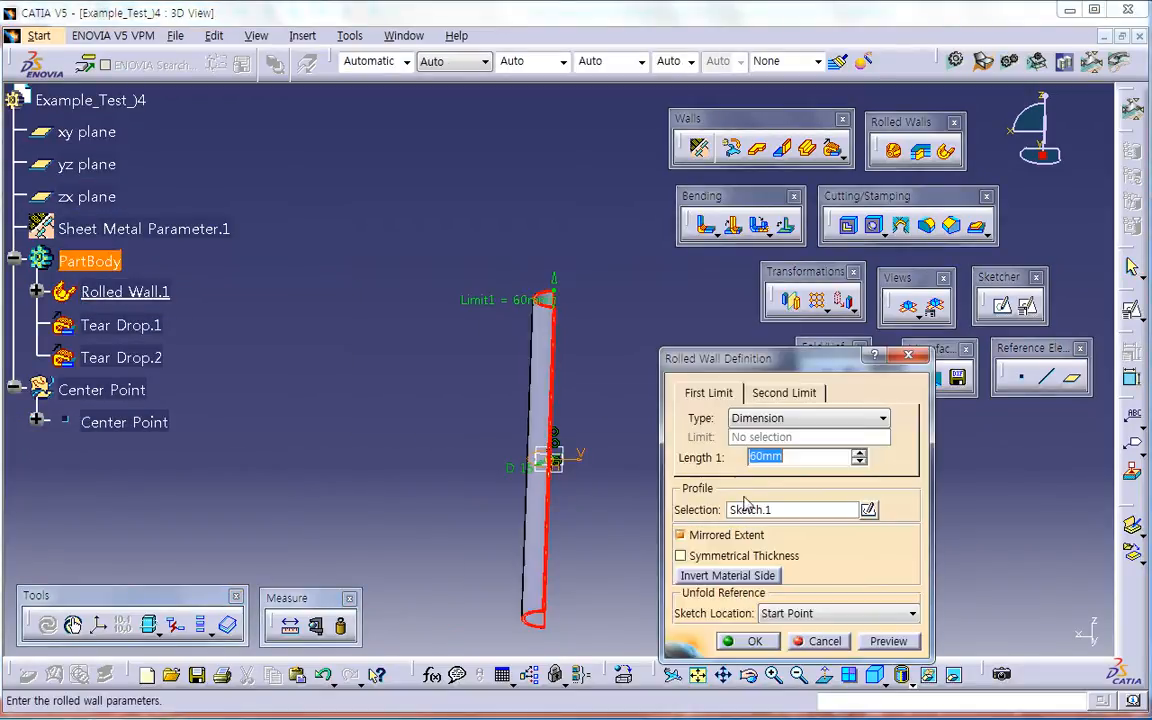
left_click(830, 613)
left_click(768, 652)
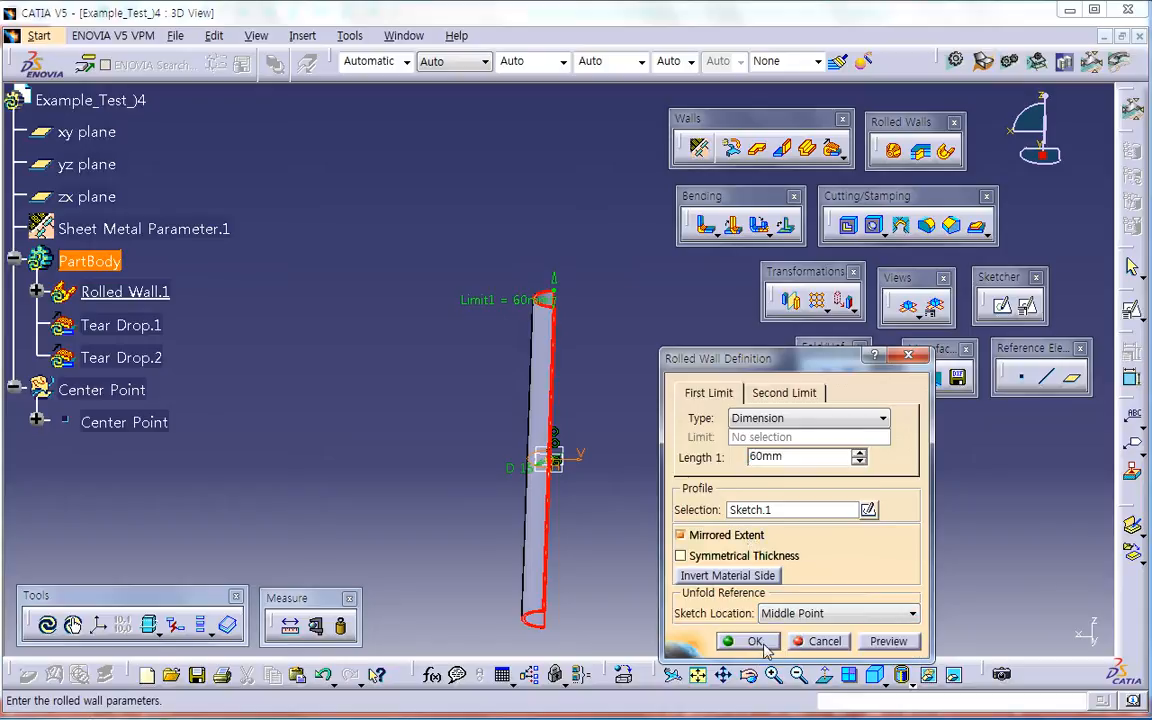
left_click(764, 646)
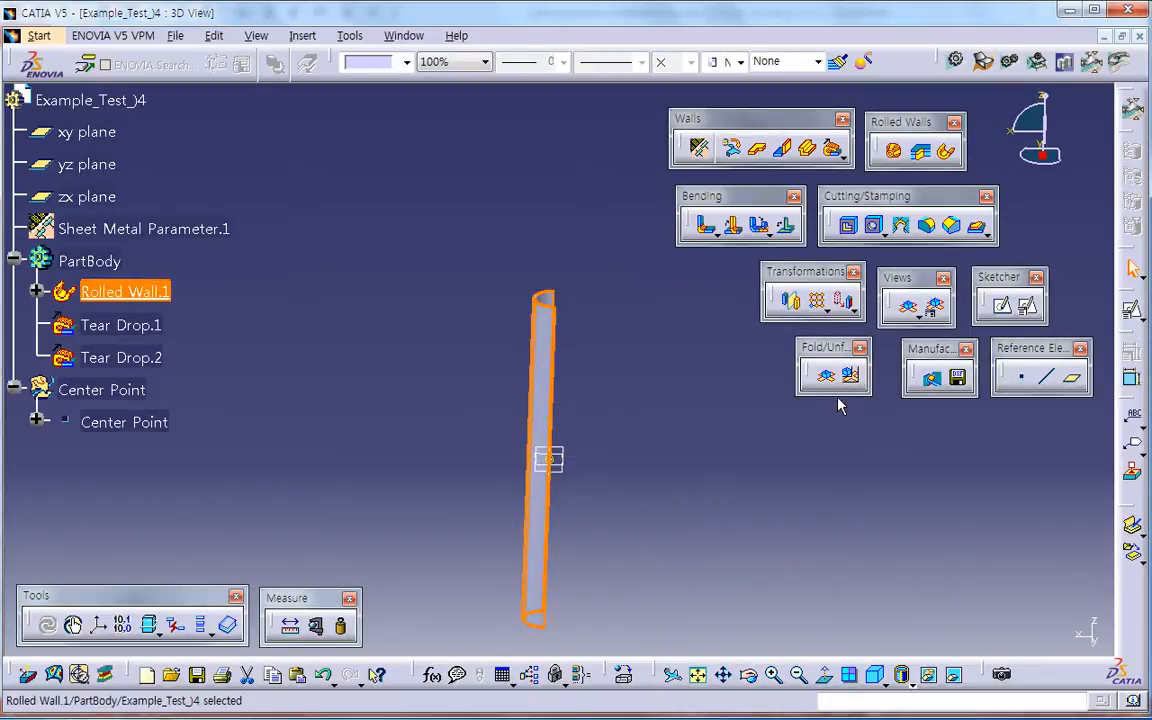
Step: Unfold the part and define PartBody as the in-work object
left_click(826, 376)
middle_click_drag(500, 515, 571, 458)
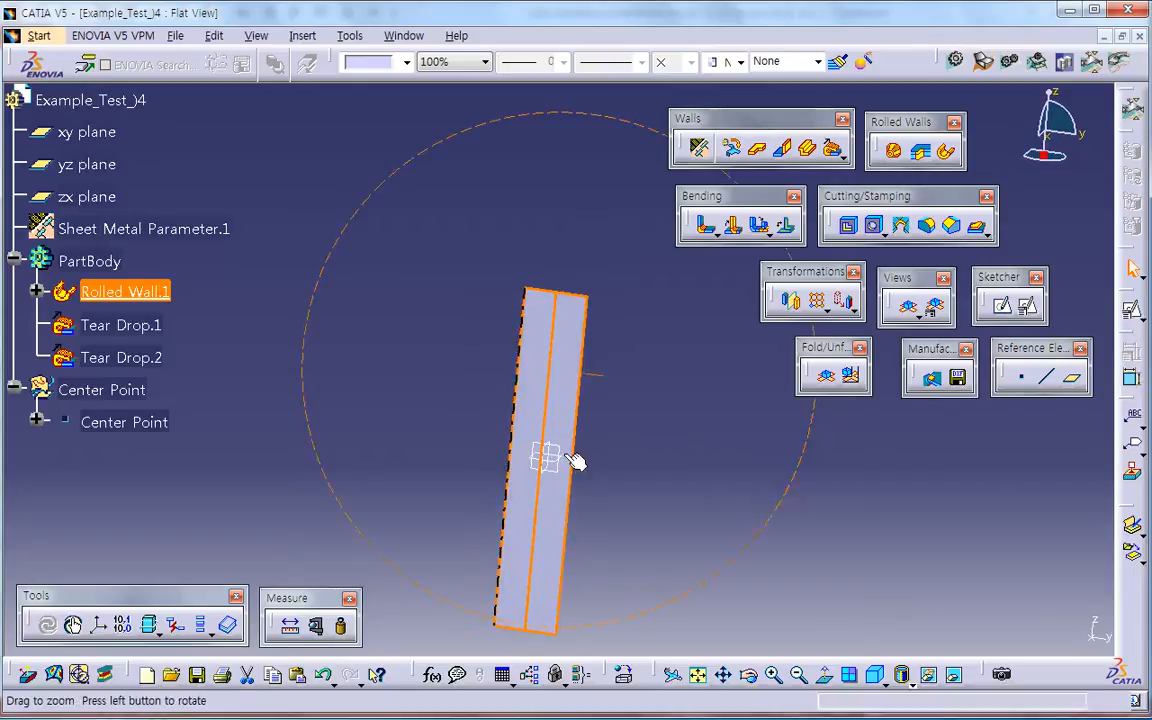
left_click(222, 331)
right_click(113, 281)
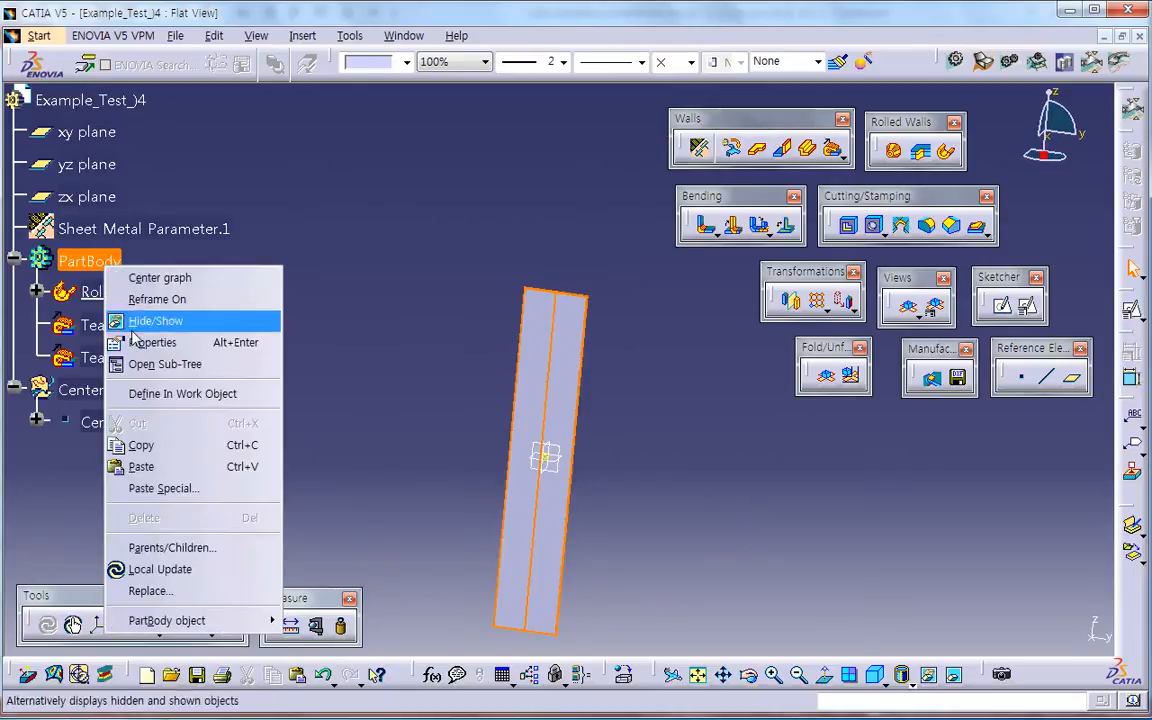
left_click(154, 393)
left_click(499, 513)
middle_click_drag(499, 513, 517, 527)
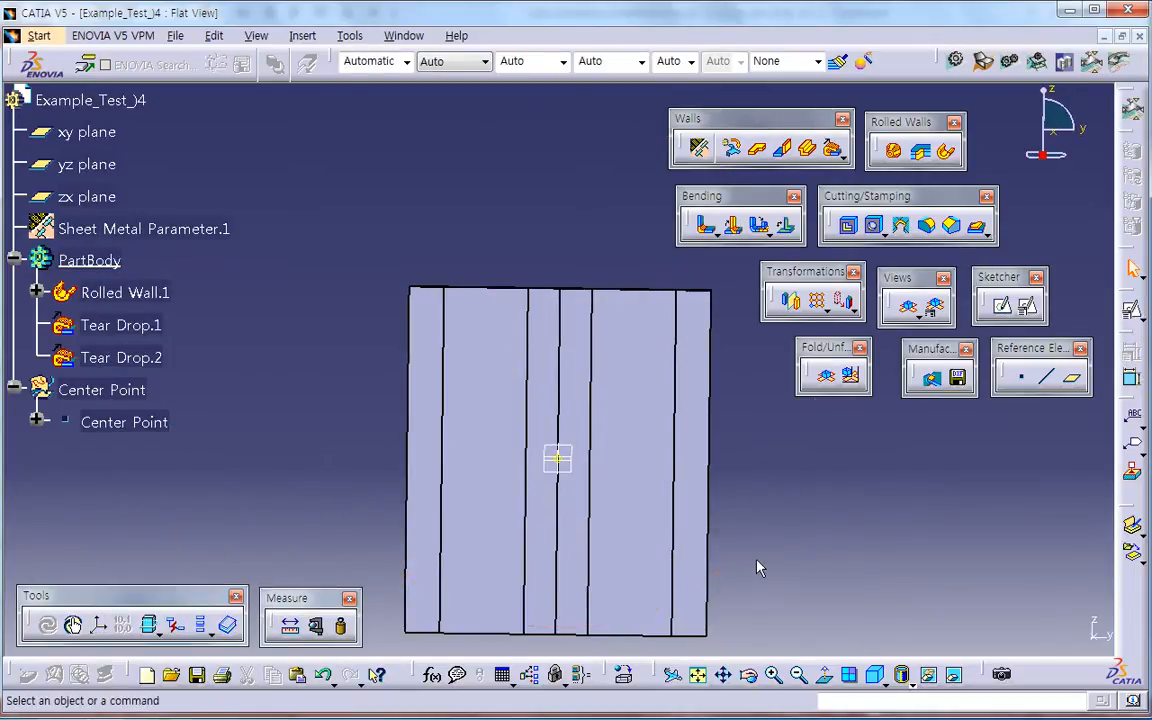
middle_click_drag(612, 393, 583, 233)
middle_click_drag(527, 476, 810, 523)
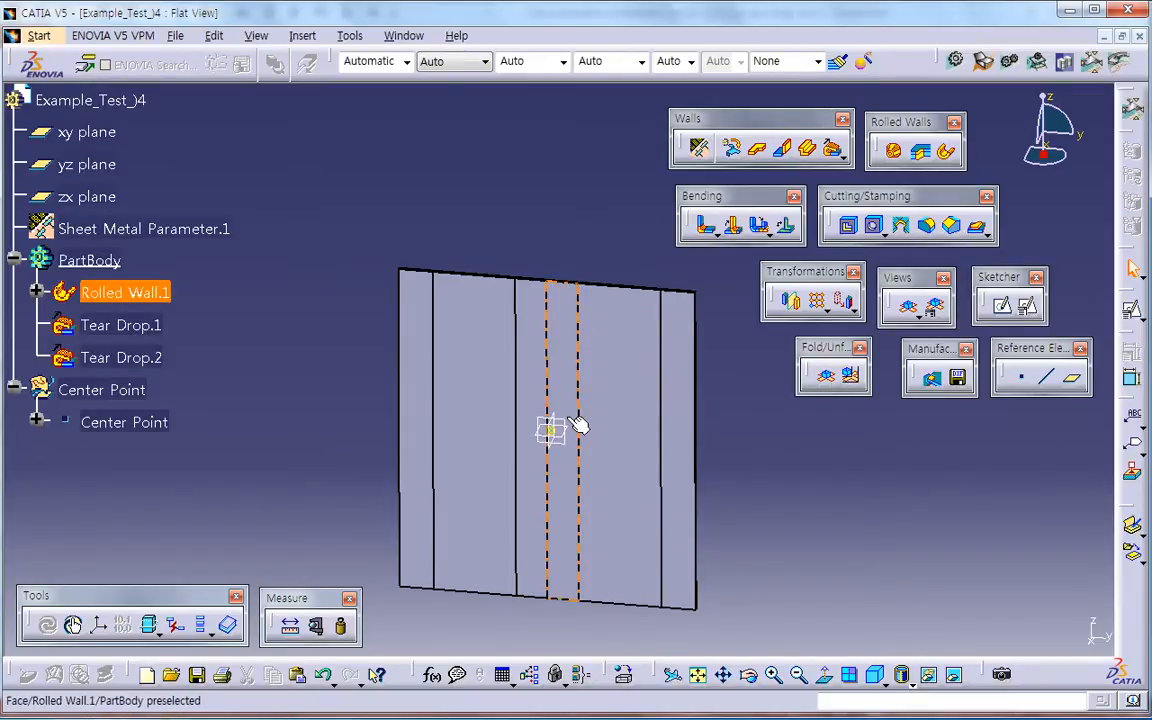
middle_click_drag(706, 444, 671, 423)
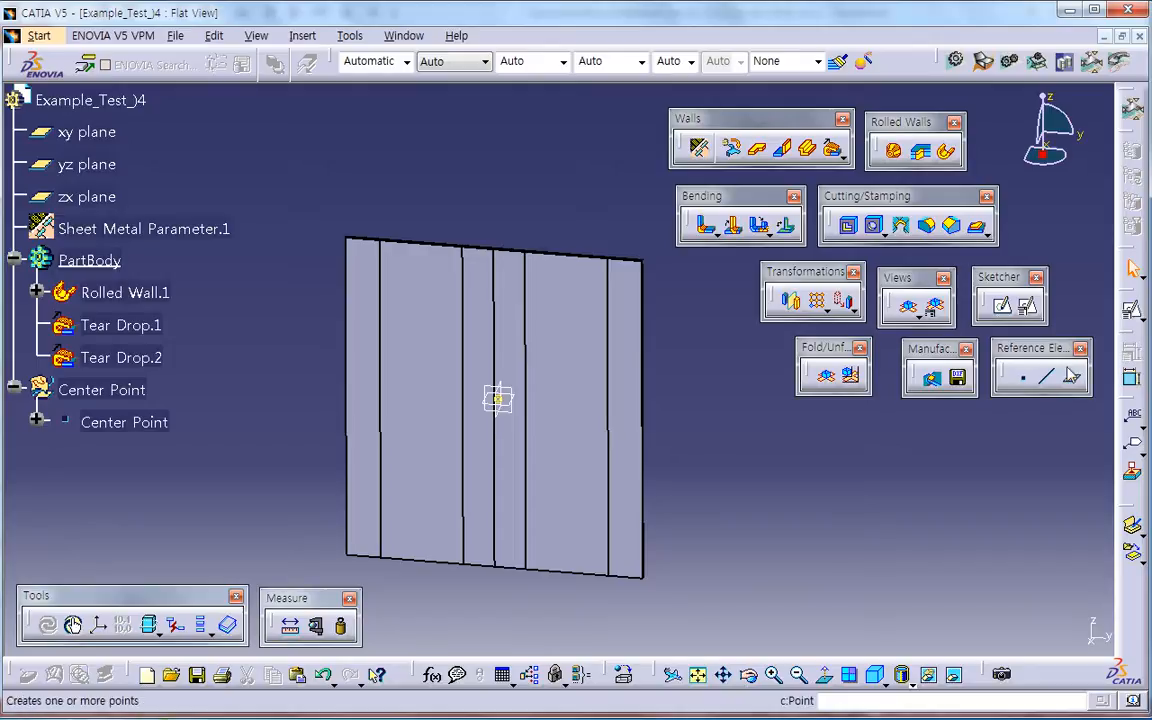
left_click(1027, 305)
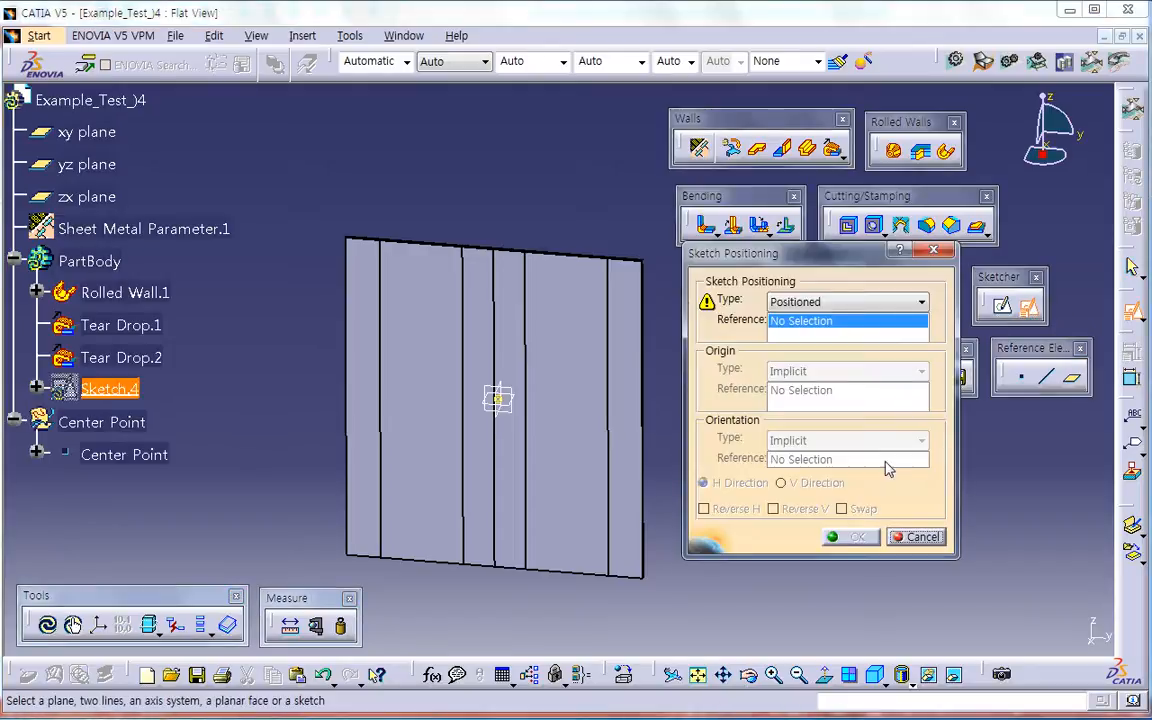
left_click(915, 537)
left_click(1027, 305)
mouse_move(602, 471)
middle_mouse_down()
mouse_move(494, 391)
mouse_move(463, 518)
mouse_move(488, 404)
middle_mouse_up()
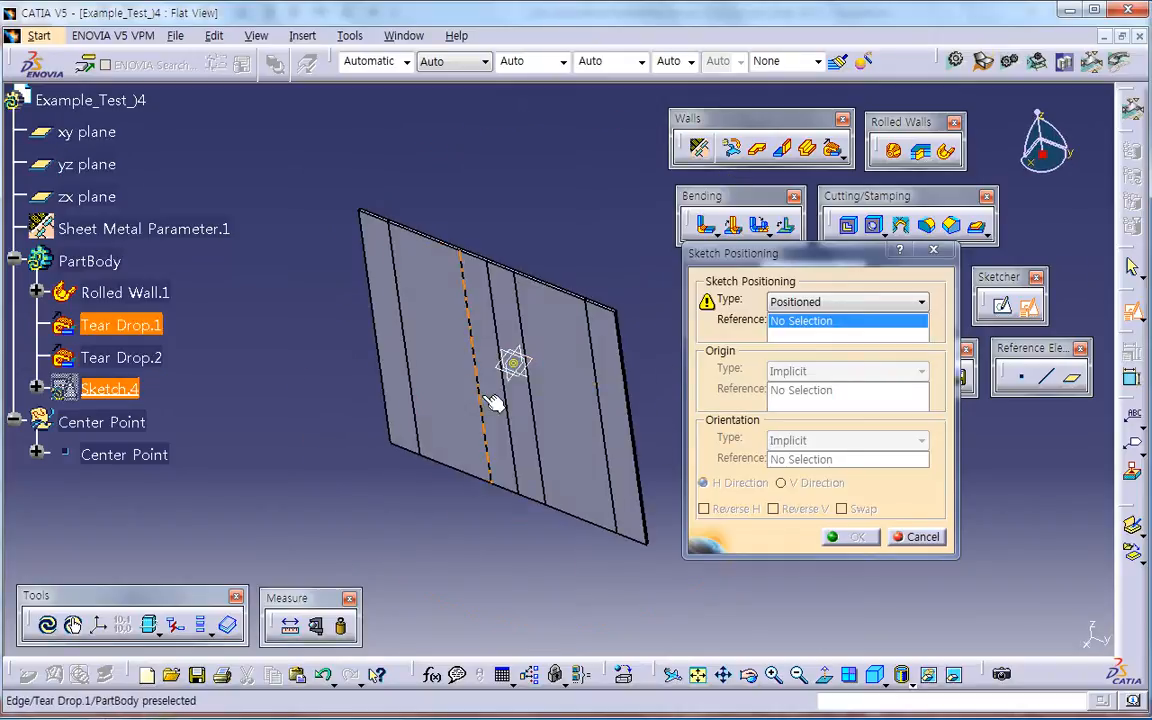
left_click(890, 537)
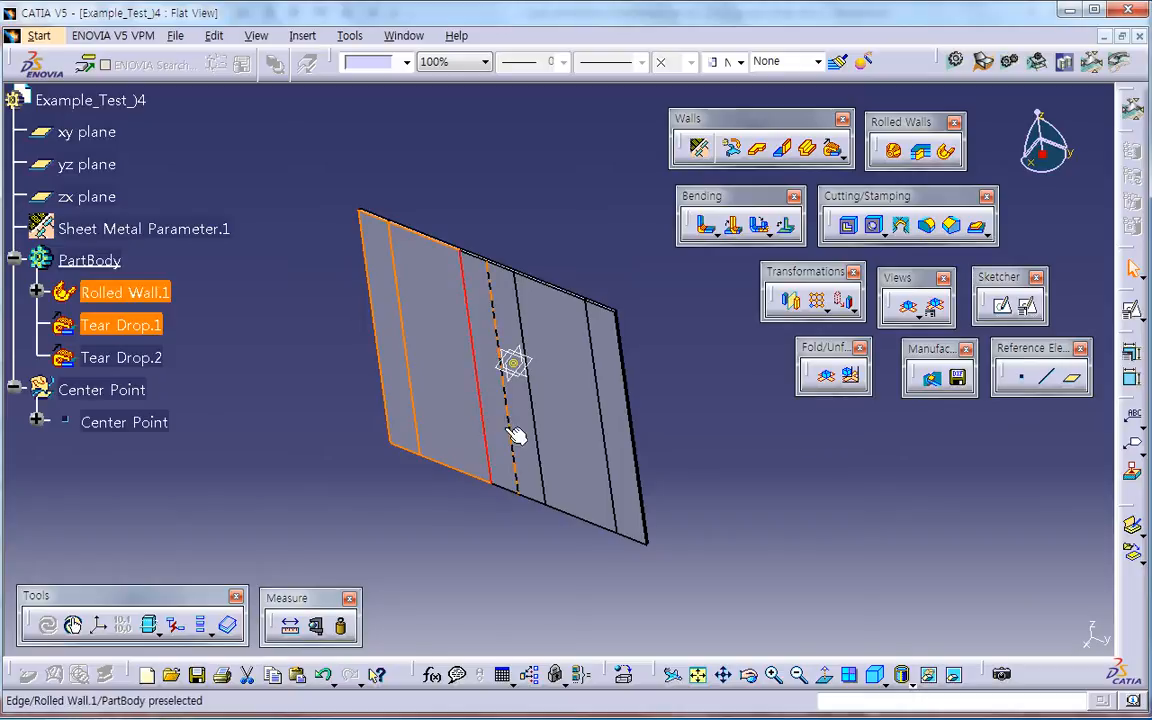
Step: Colour the front faces of the unfolded rolled wall and tear drops white
left_click(406, 418)
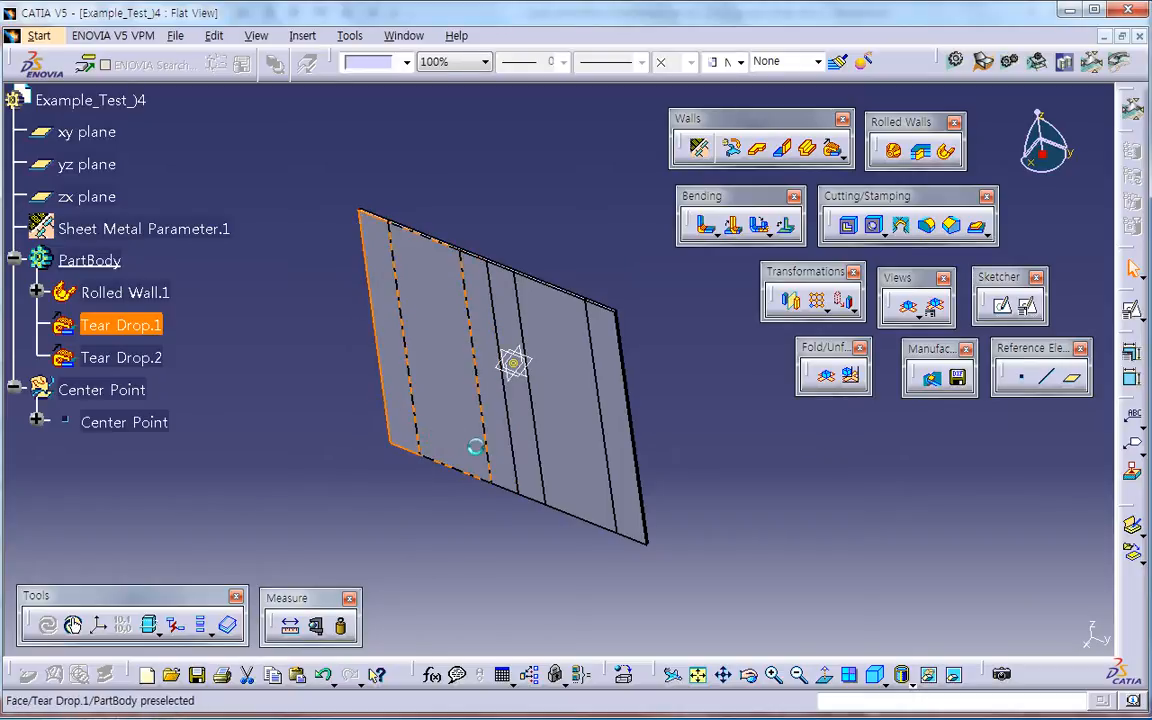
left_click(562, 460, "ctrl")
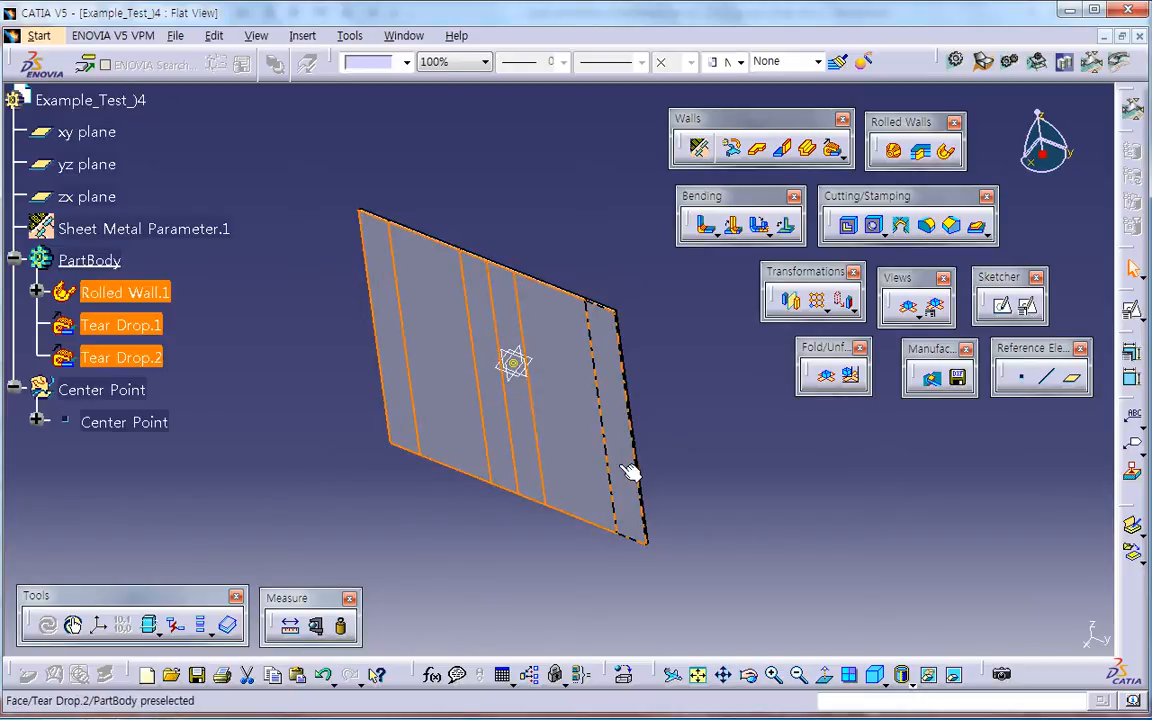
left_click(372, 66)
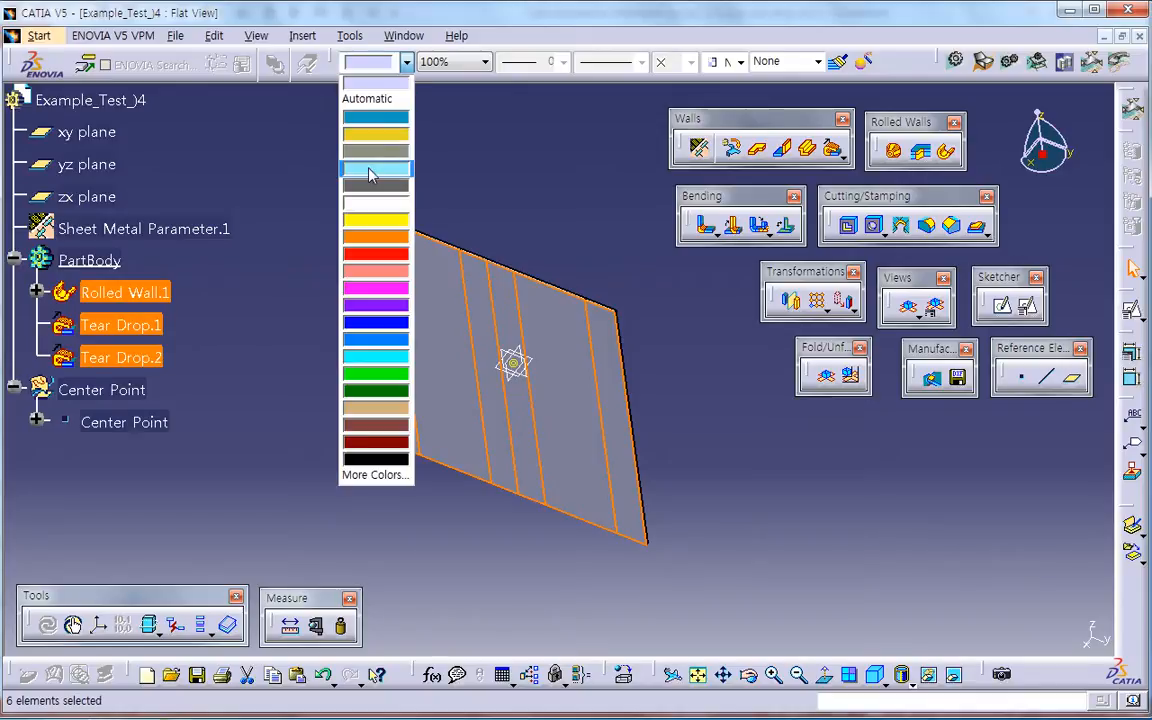
left_click(370, 213)
left_click(483, 197)
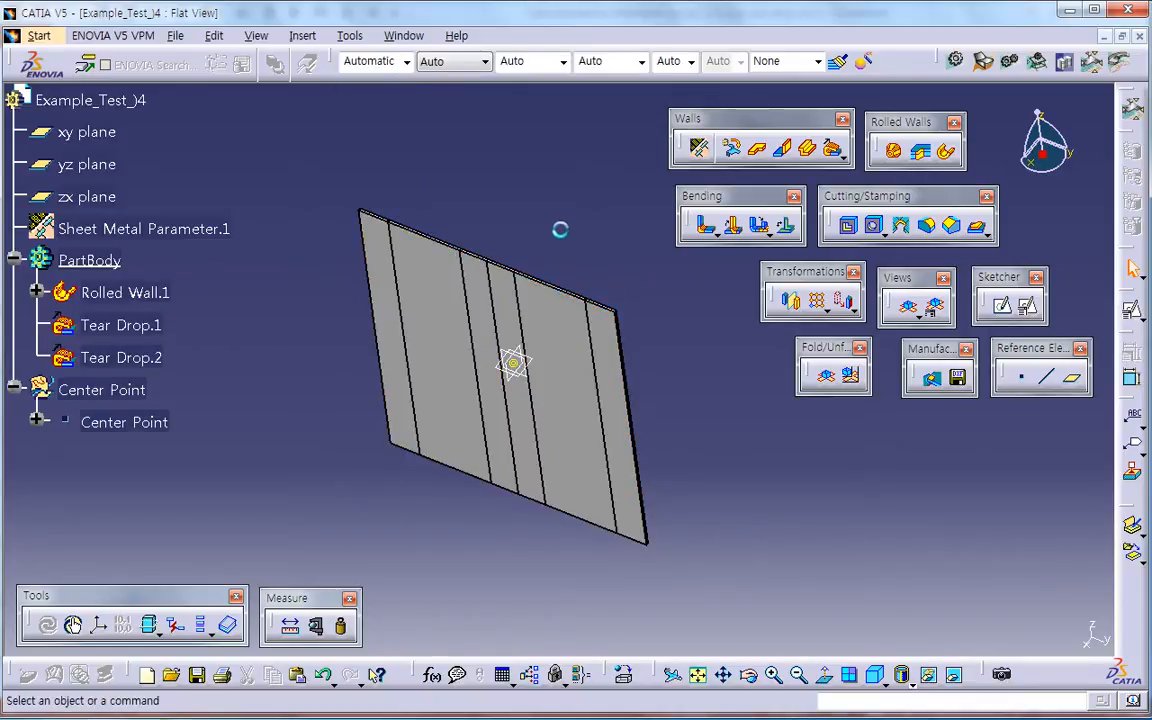
Step: Set PartBody's line thickness to 1: 0.13 mm
left_click(100, 256)
left_click(528, 64)
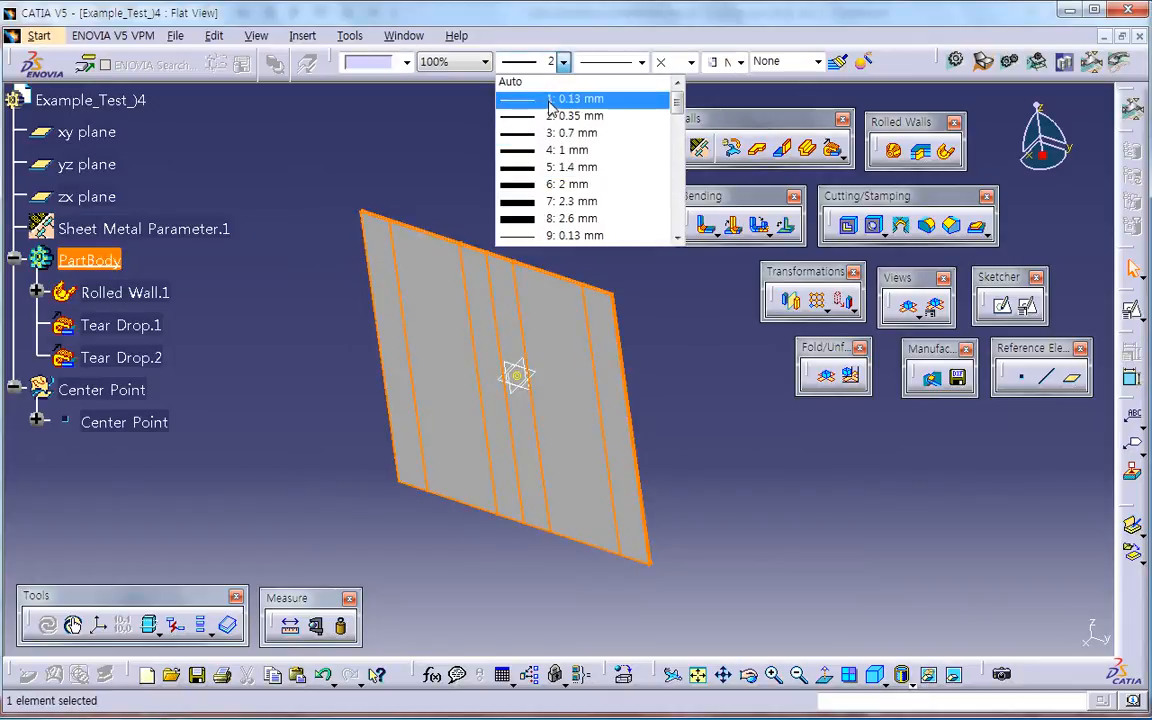
left_click(545, 98)
left_click(593, 333)
middle_click_drag(593, 333, 690, 345)
left_click(697, 352)
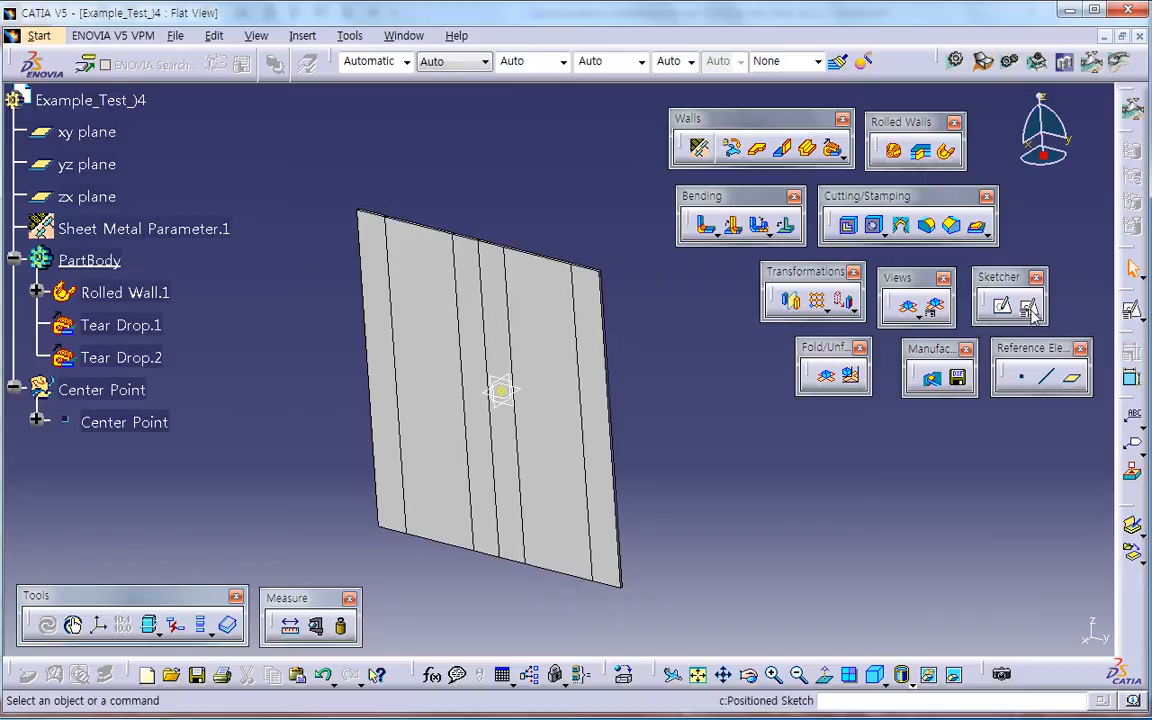
Step: Fold the part to inspect the rolled tube with its crossing tear drops, and unfold it again
left_click(1033, 314)
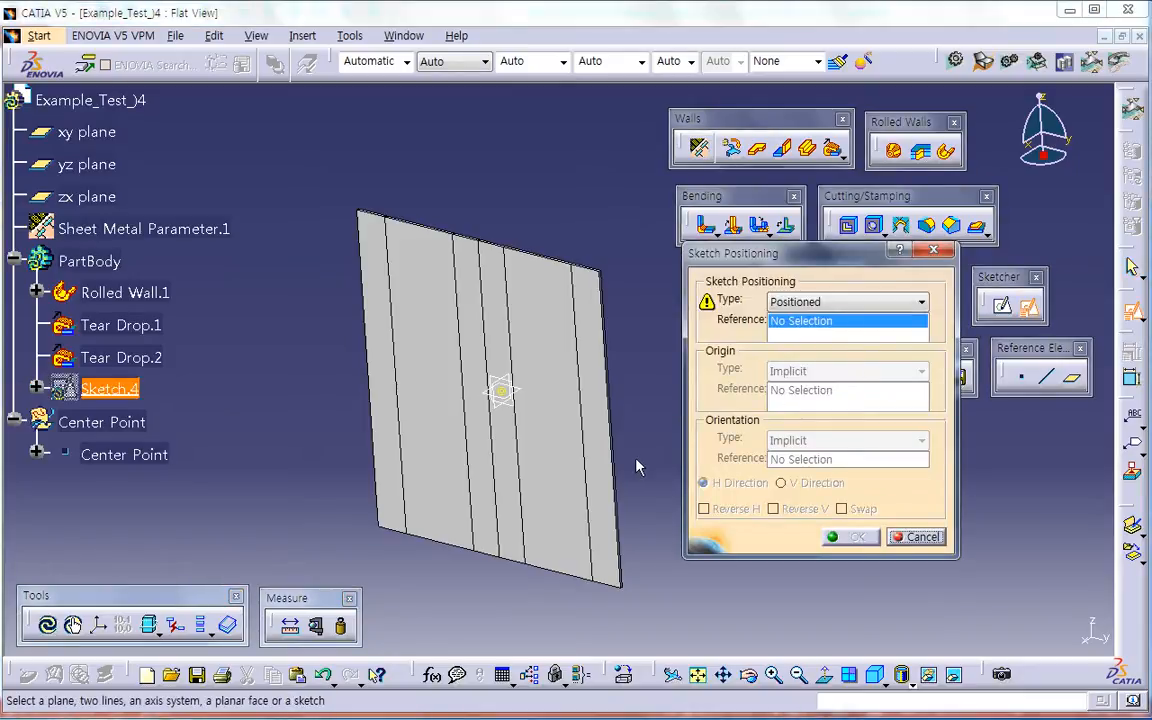
left_click(916, 537)
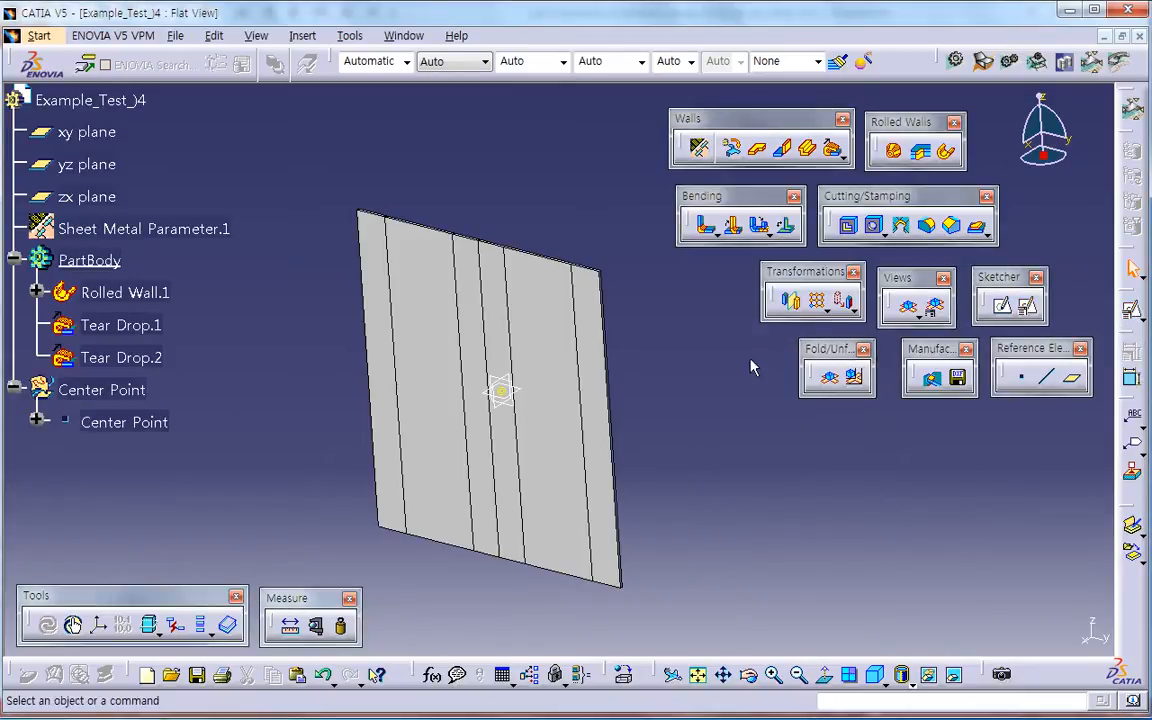
left_click(827, 383)
middle_click_drag(483, 314, 614, 461)
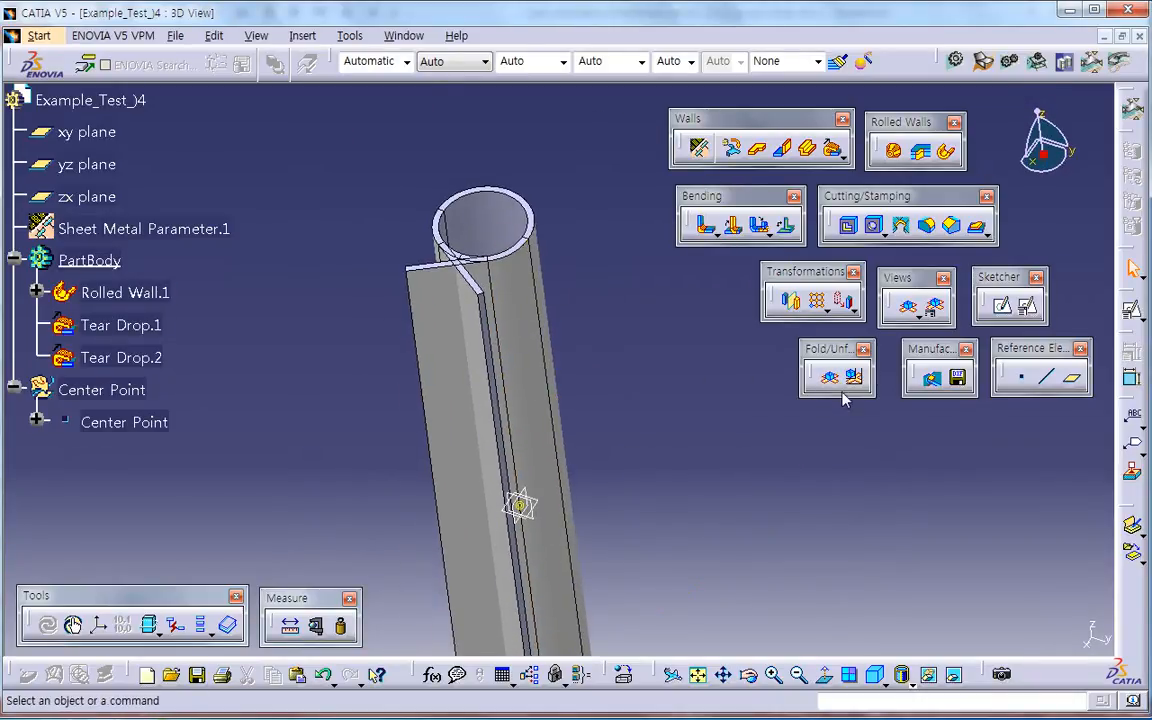
left_click(829, 376)
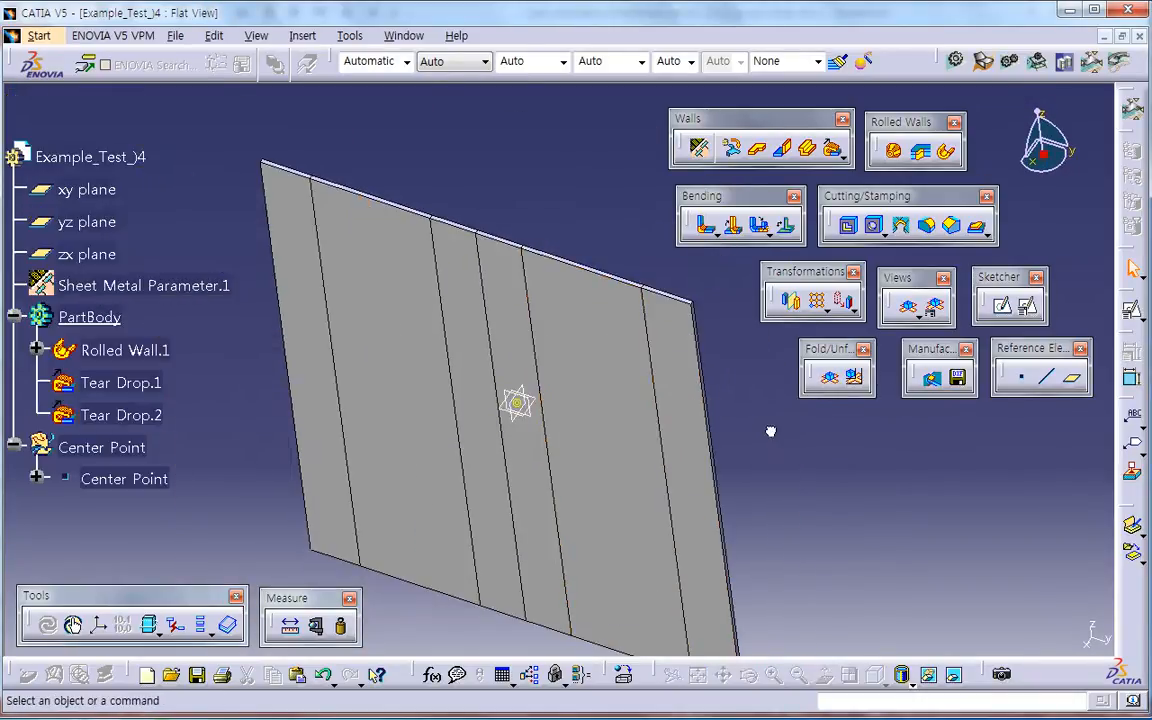
Step: Start a positioned sketch on the flat face of the unfolded rolled wall
left_click(1029, 305)
left_click(590, 450)
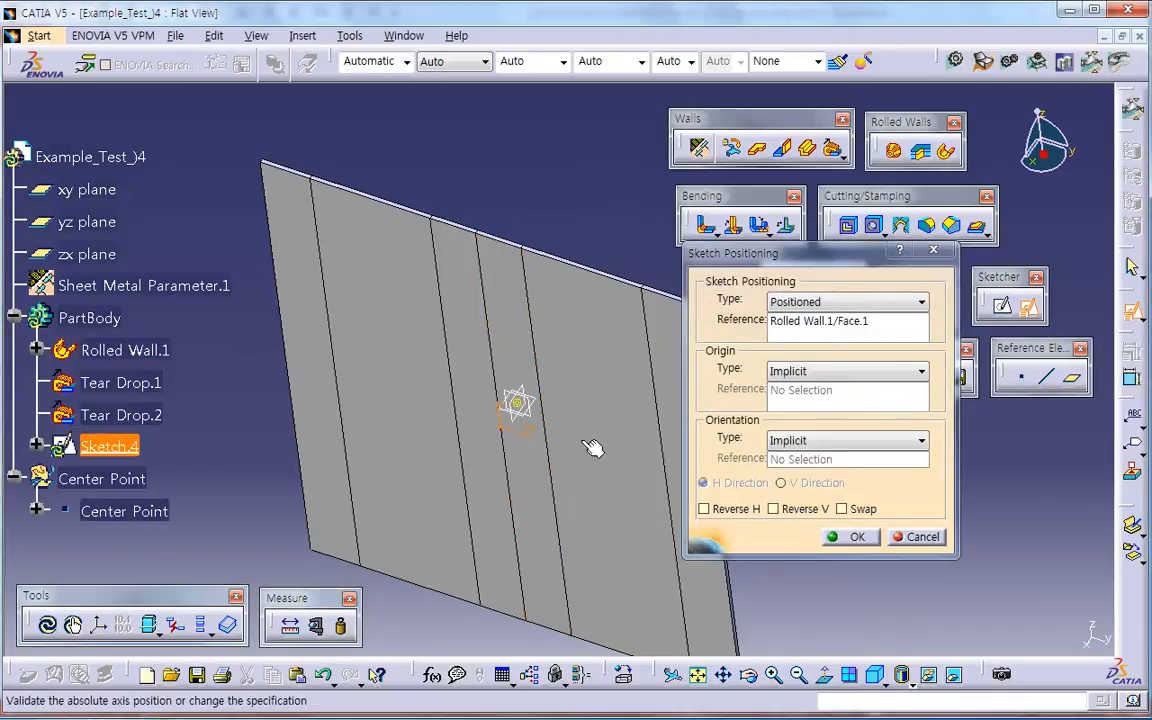
left_click(847, 538)
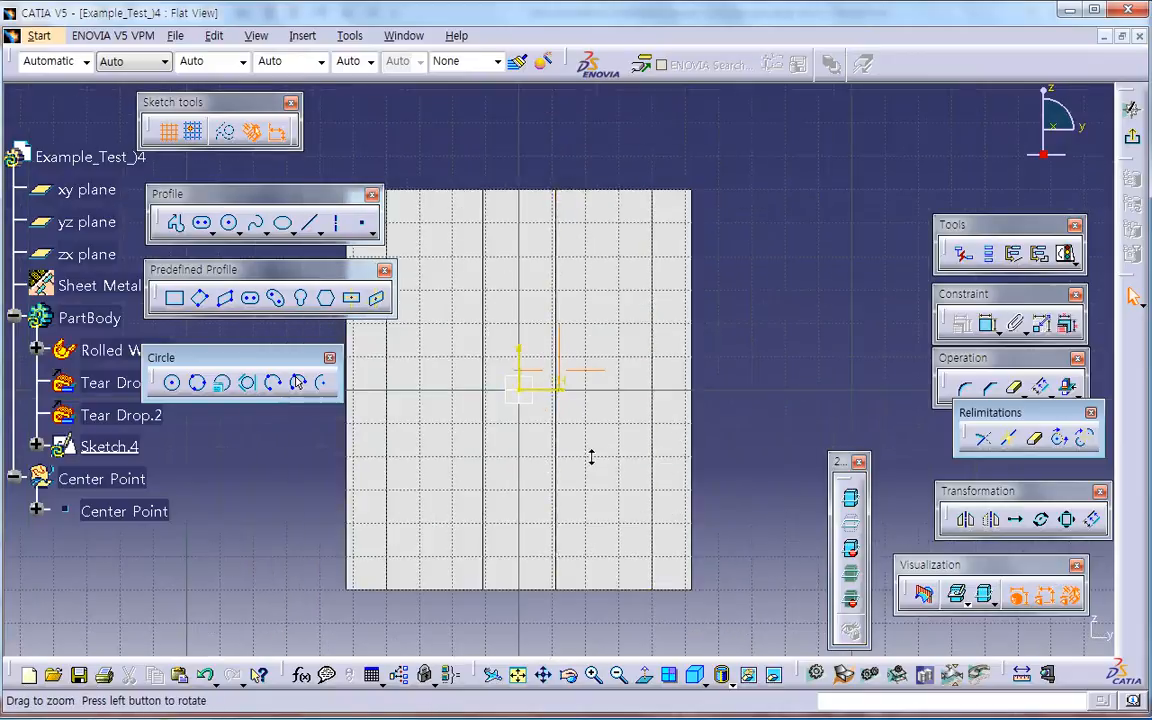
middle_click_drag(721, 465, 751, 462)
Step: Sketch a diagonal elongated hole rising across the middle of the sheet, with a radius of about 10 mm
left_click(251, 298)
left_click(472, 445)
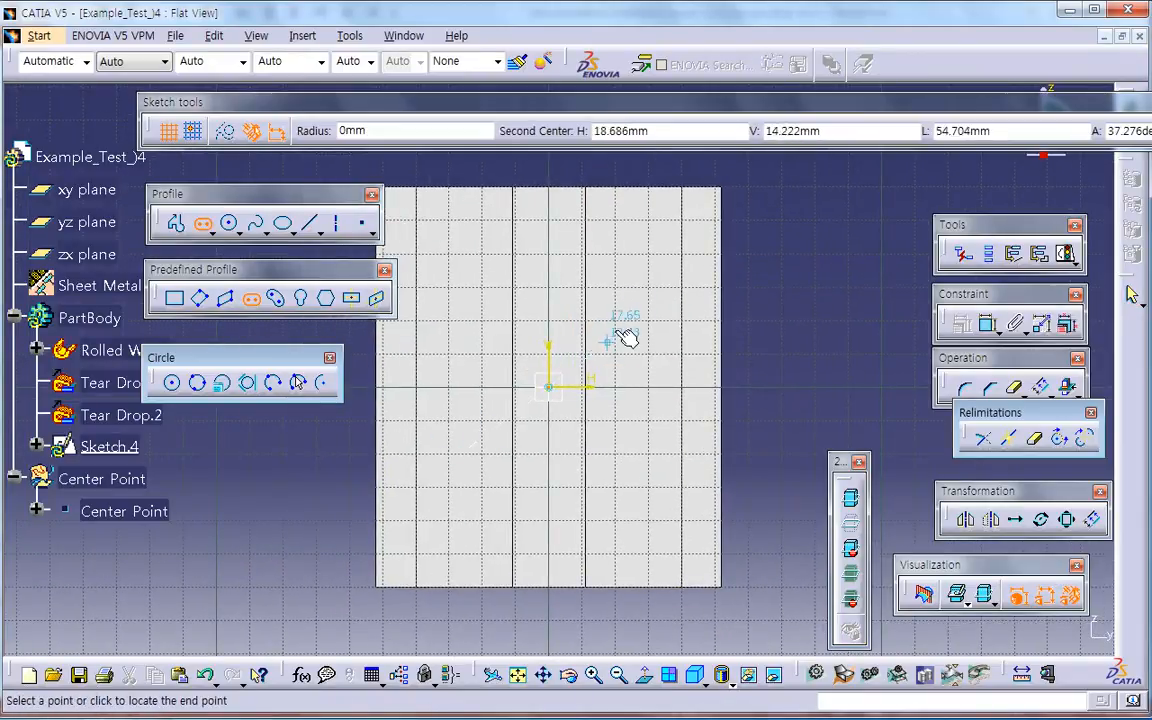
left_click(622, 297)
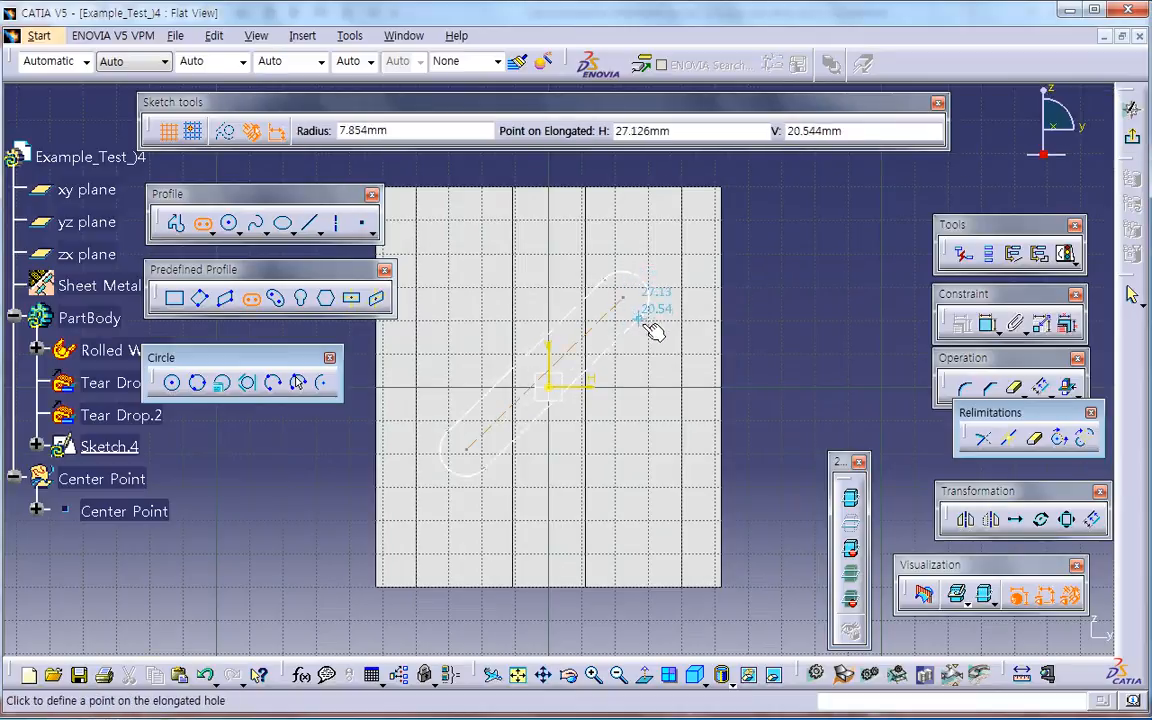
left_click(655, 332)
left_click(793, 403)
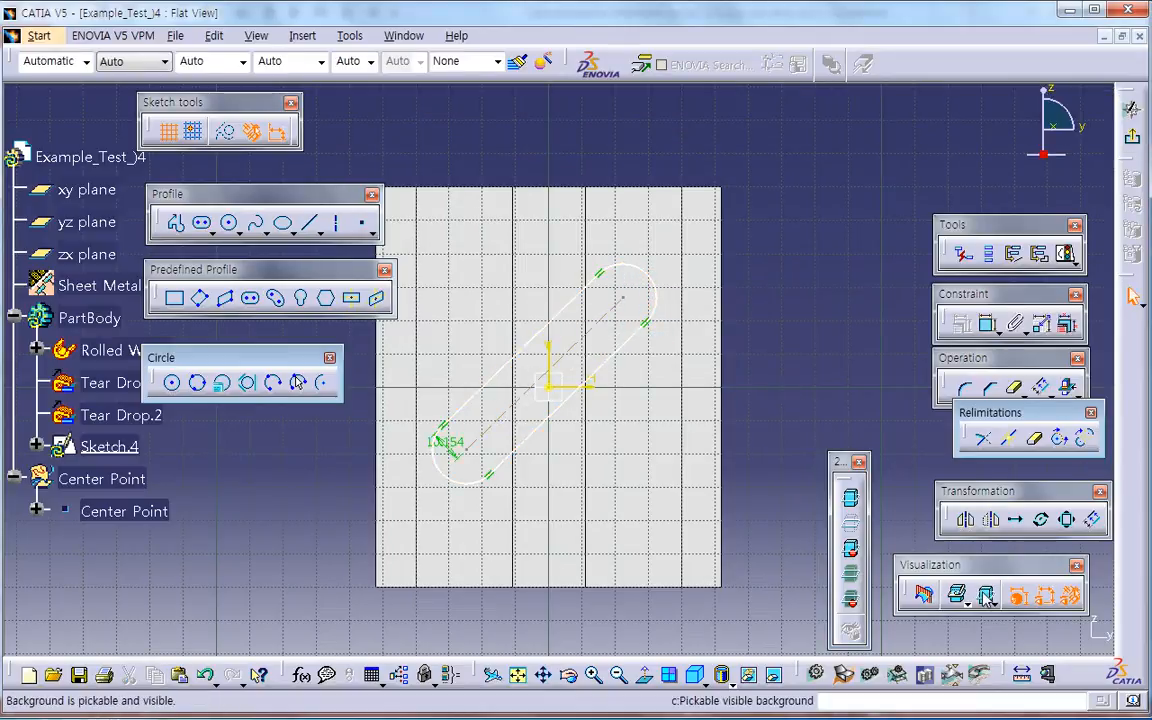
Step: Dim the part behind the sketch and constrain the elongated hole's centerline to have its midpoint at the sketch origin
left_click(854, 602)
middle_click_drag(752, 505, 766, 486)
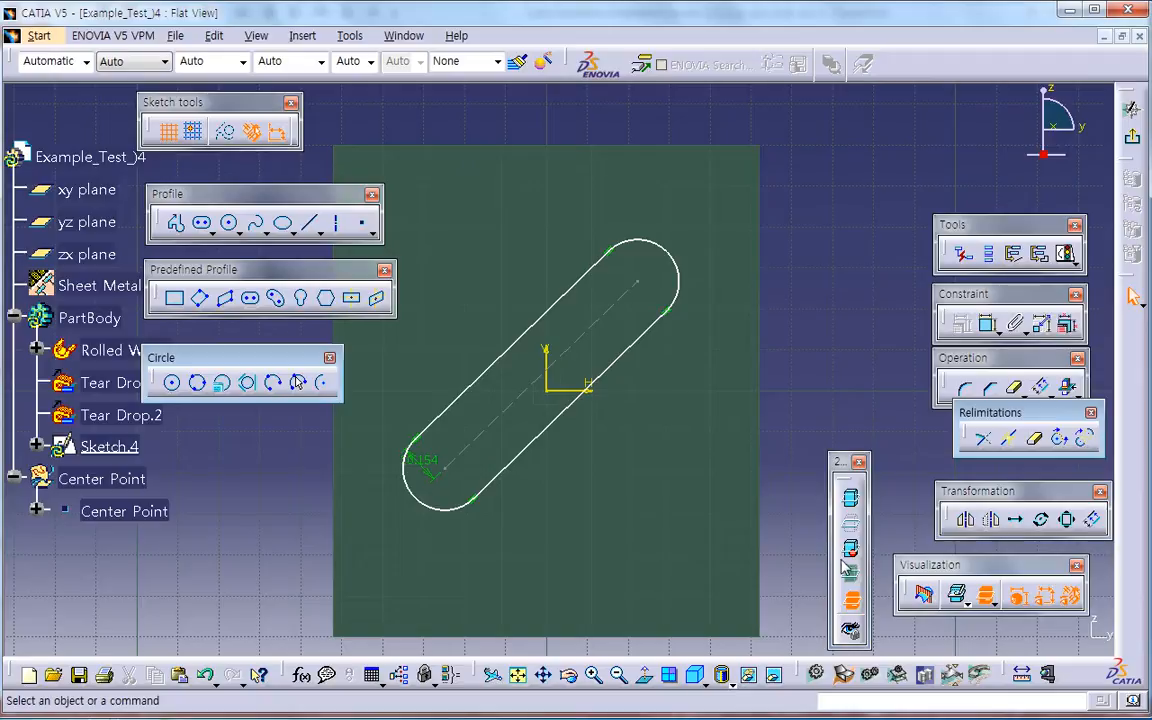
left_click(577, 348)
left_click(557, 400, "ctrl")
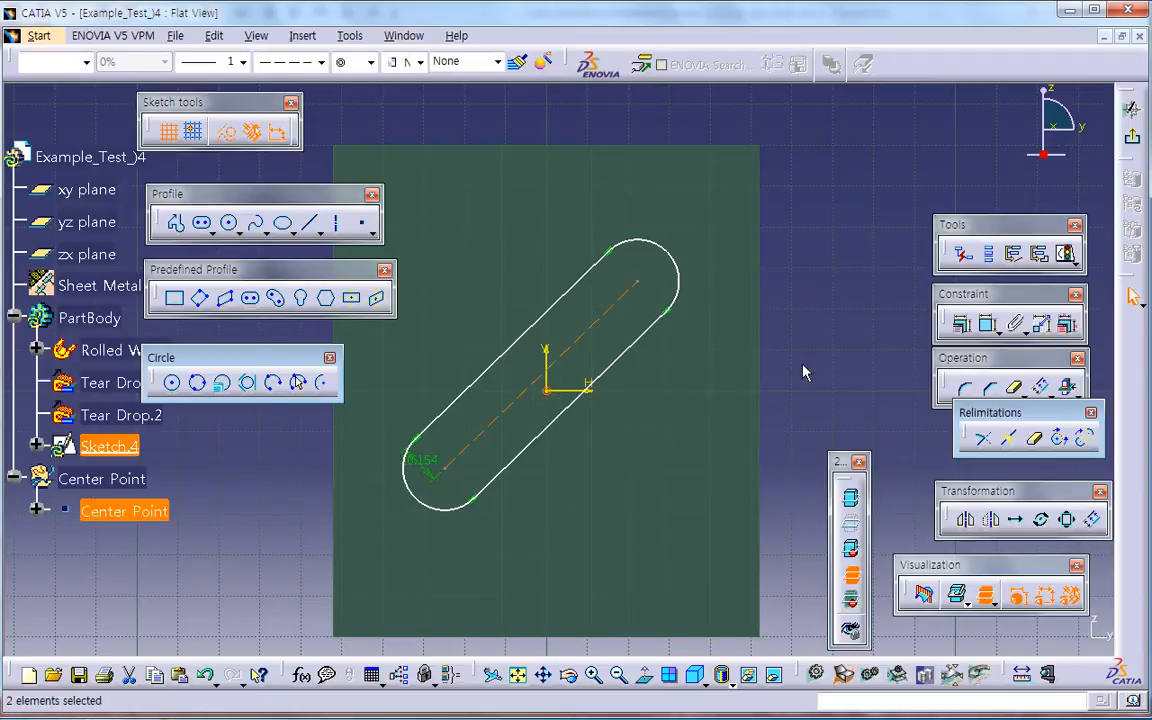
left_click(959, 325)
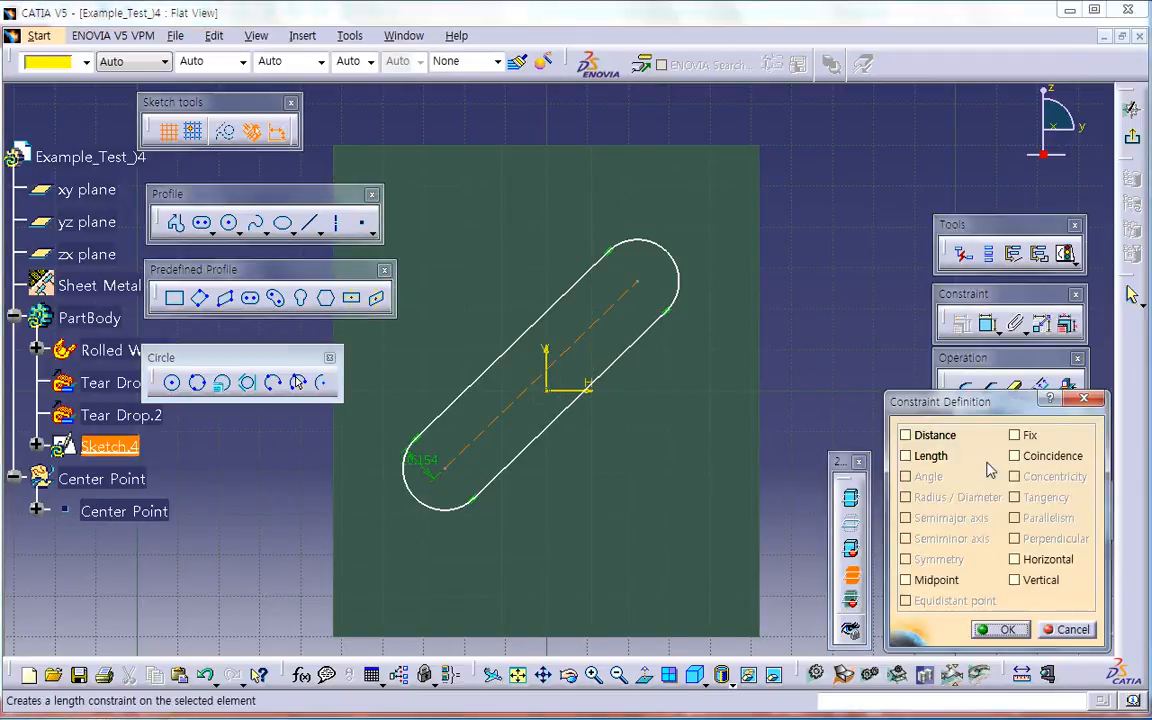
left_click(945, 582)
left_click(1002, 629)
Step: Dimension the elongated hole's center-to-center length as 65 mm and set its radius to 5 mm
left_click(987, 325)
left_click(607, 352)
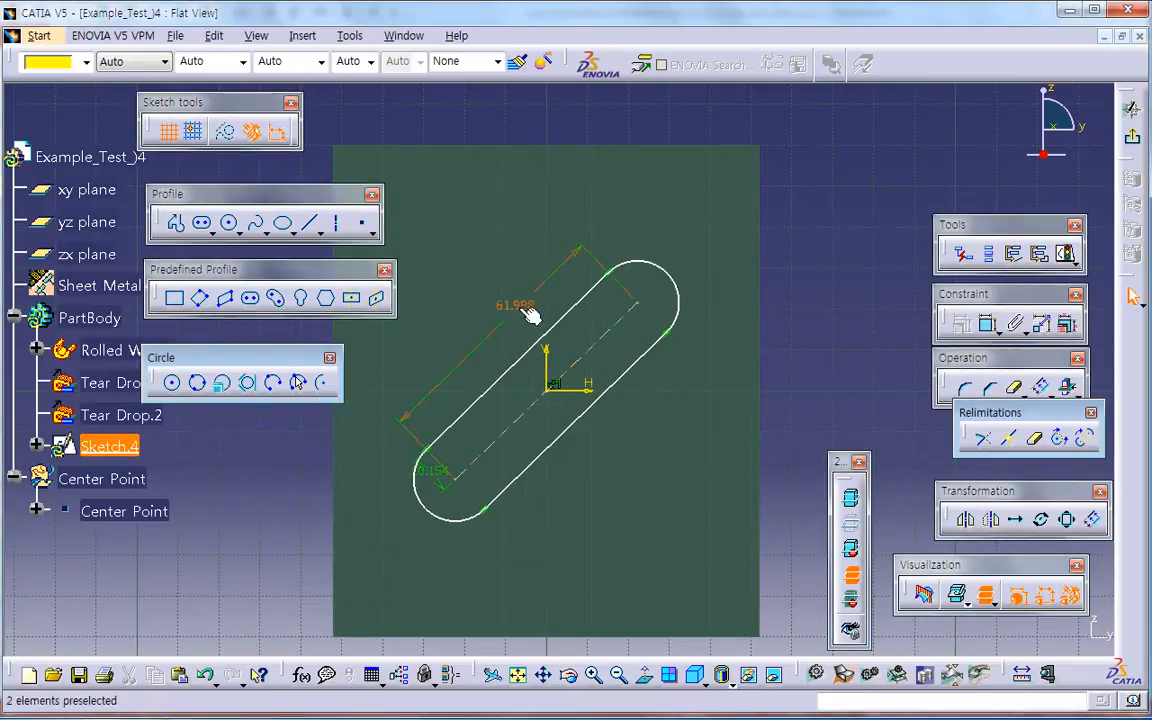
double_click(528, 313)
type("65")
key("Return")
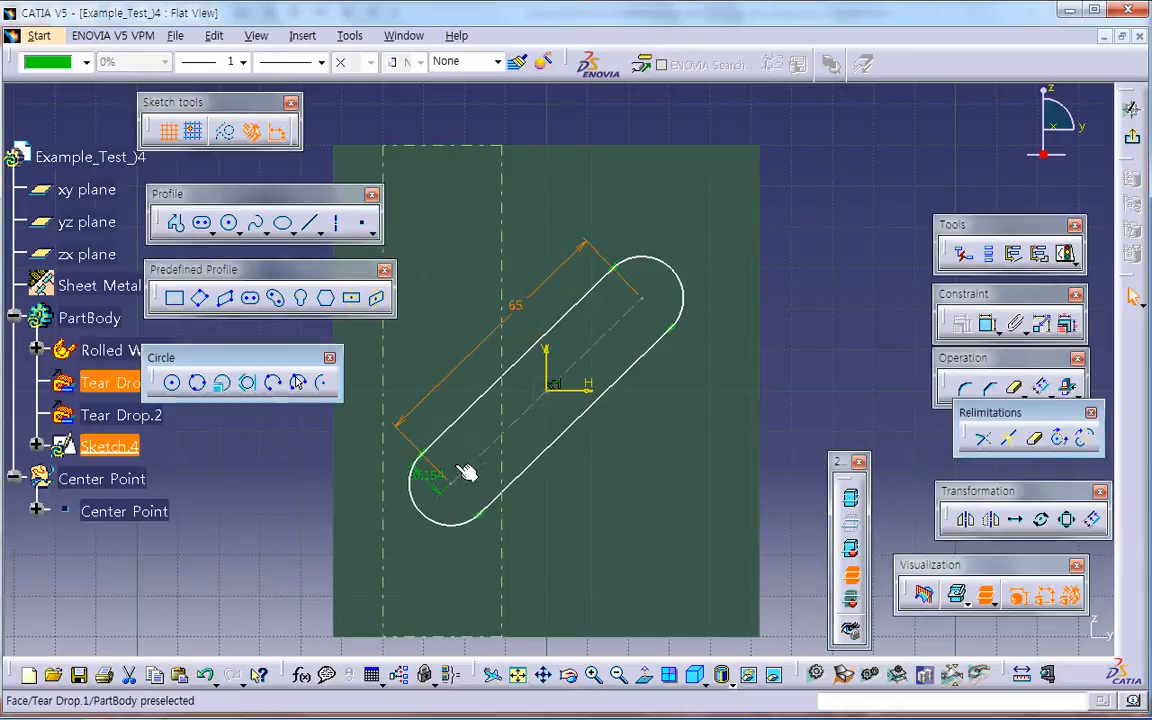
double_click(432, 486)
type("5mm")
key("Return")
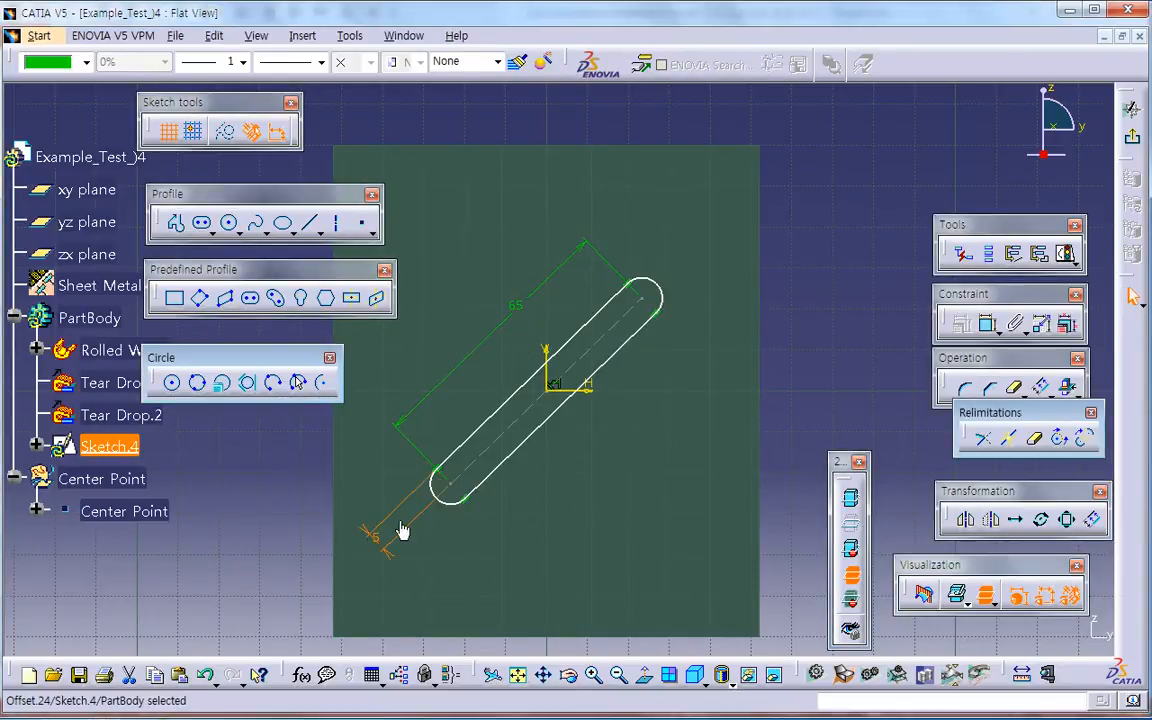
Step: Constrain the angle between the horizontal axis and the elongated hole's centerline to 30° and exit the sketch
left_click(856, 378)
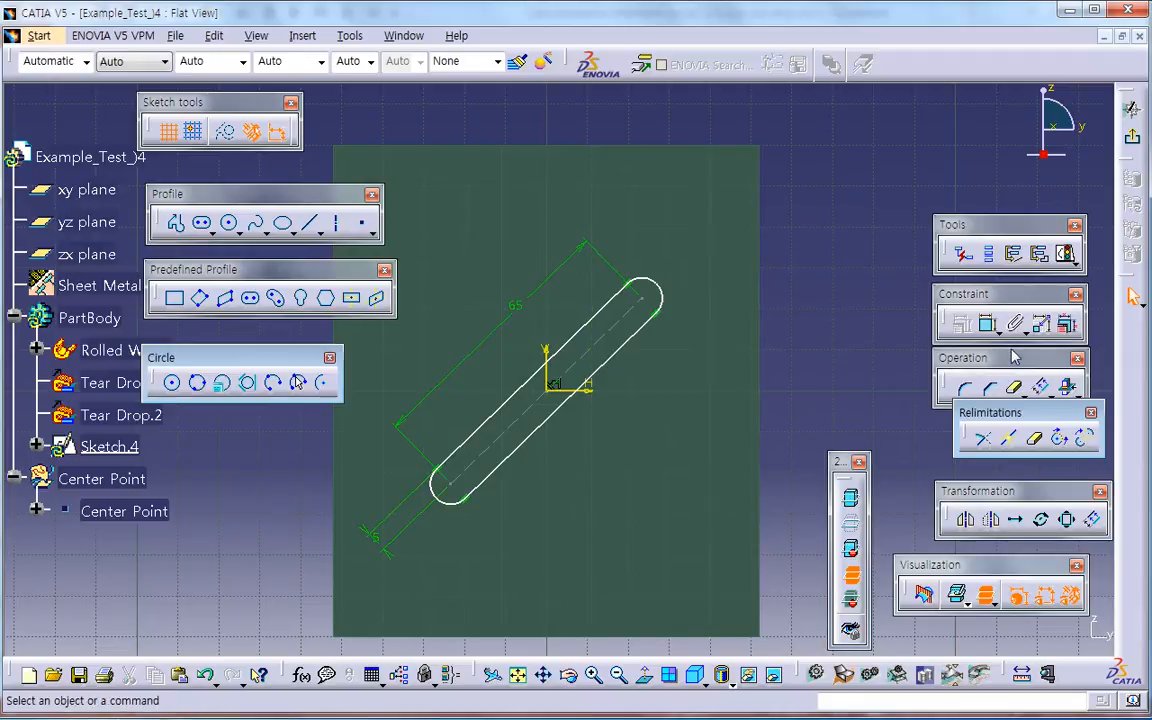
left_click(599, 388)
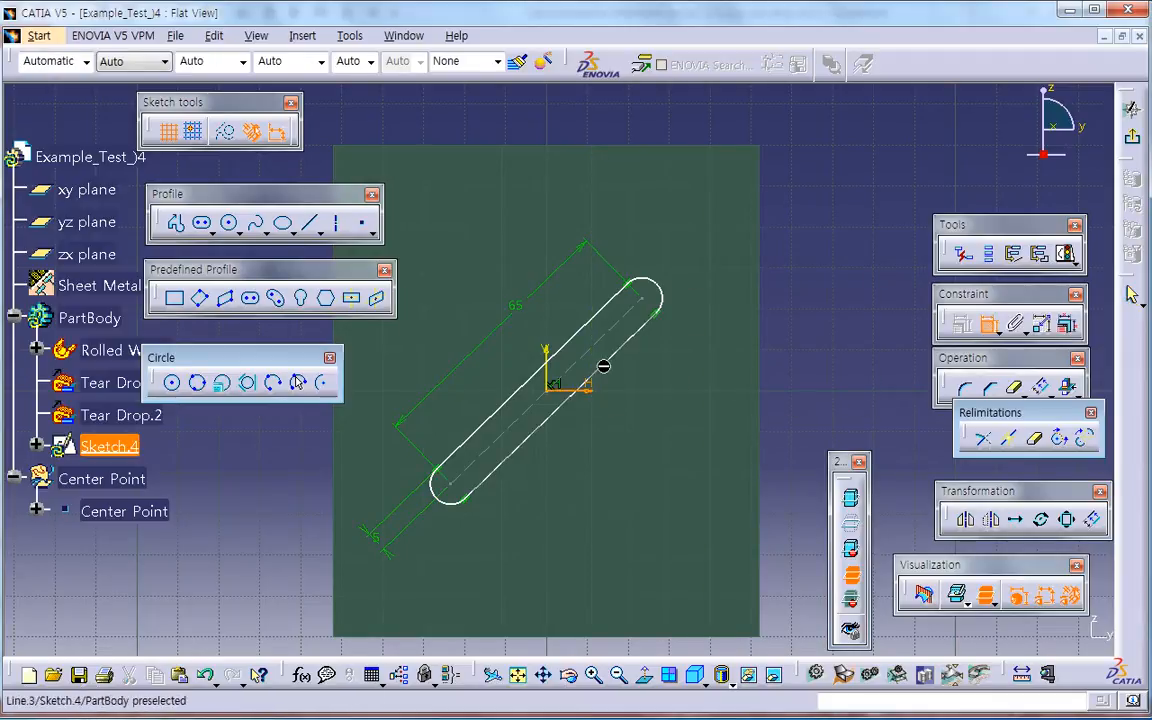
left_click(603, 338)
left_click(746, 339)
double_click(746, 333)
type("30")
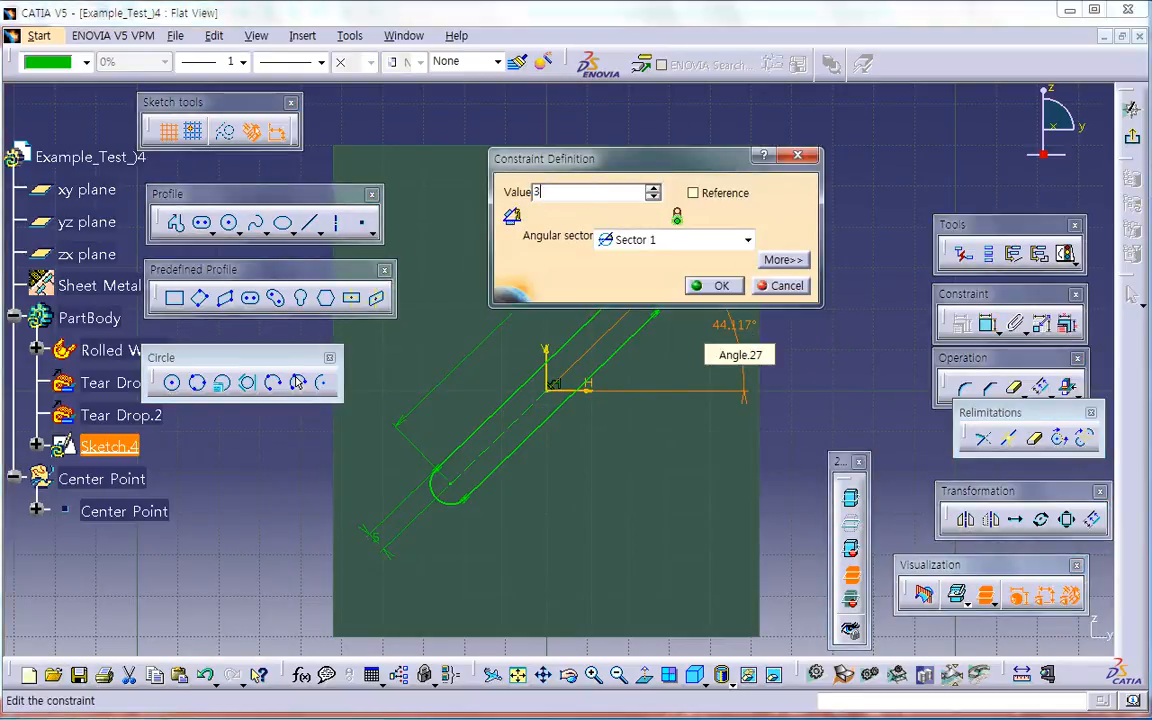
key("Return")
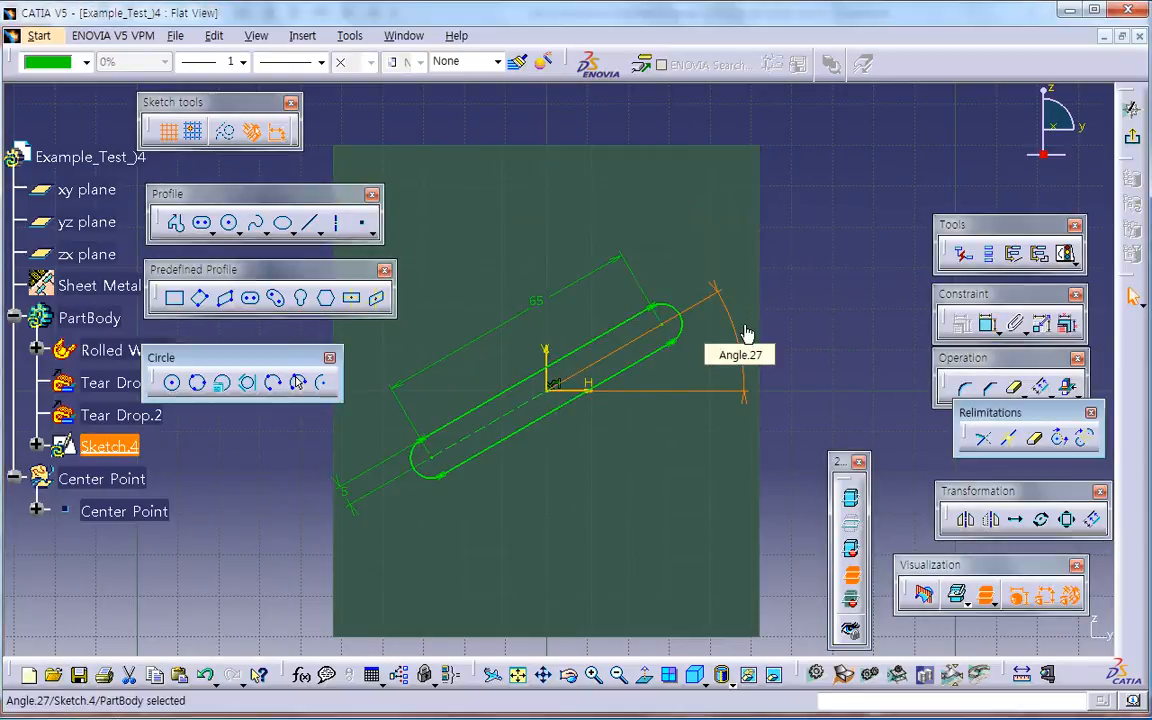
left_click(1133, 108)
Step: Restore the normal part display and create a Sheetmetal standard cutout from the strip sketch, up to next, with Bottom as the impacted skin
mouse_move(723, 445)
middle_mouse_down()
mouse_move(555, 427)
mouse_move(567, 427)
middle_mouse_up()
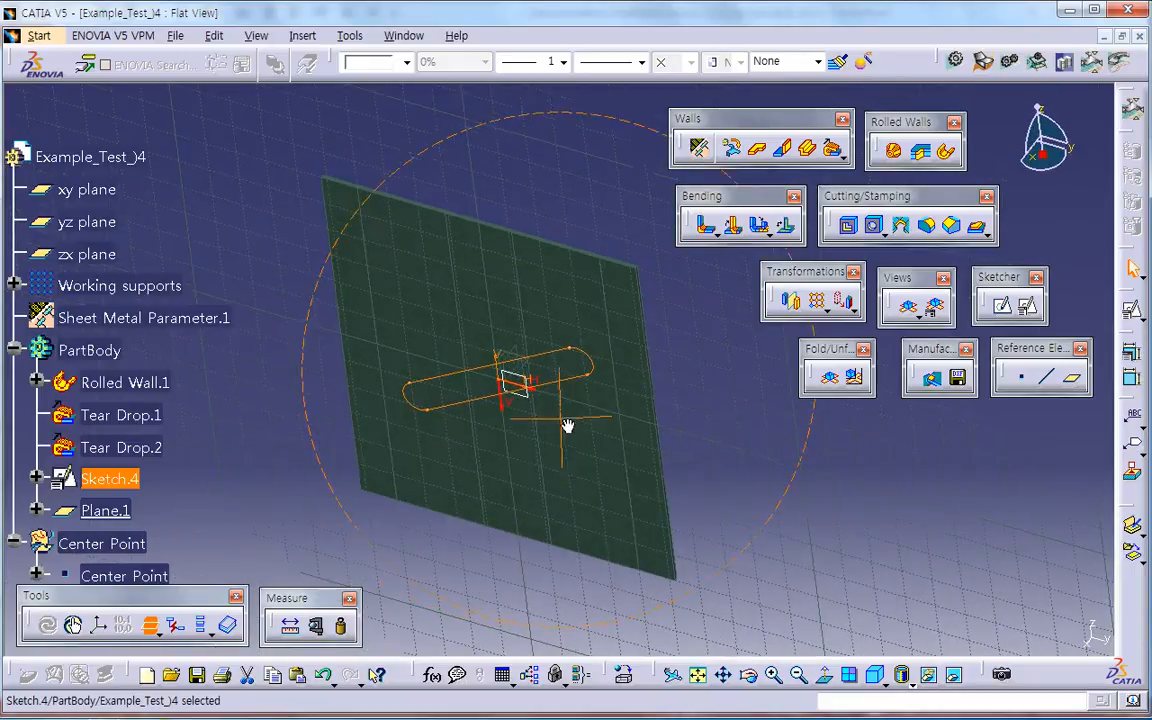
left_click(155, 629)
middle_click_drag(355, 569, 440, 508)
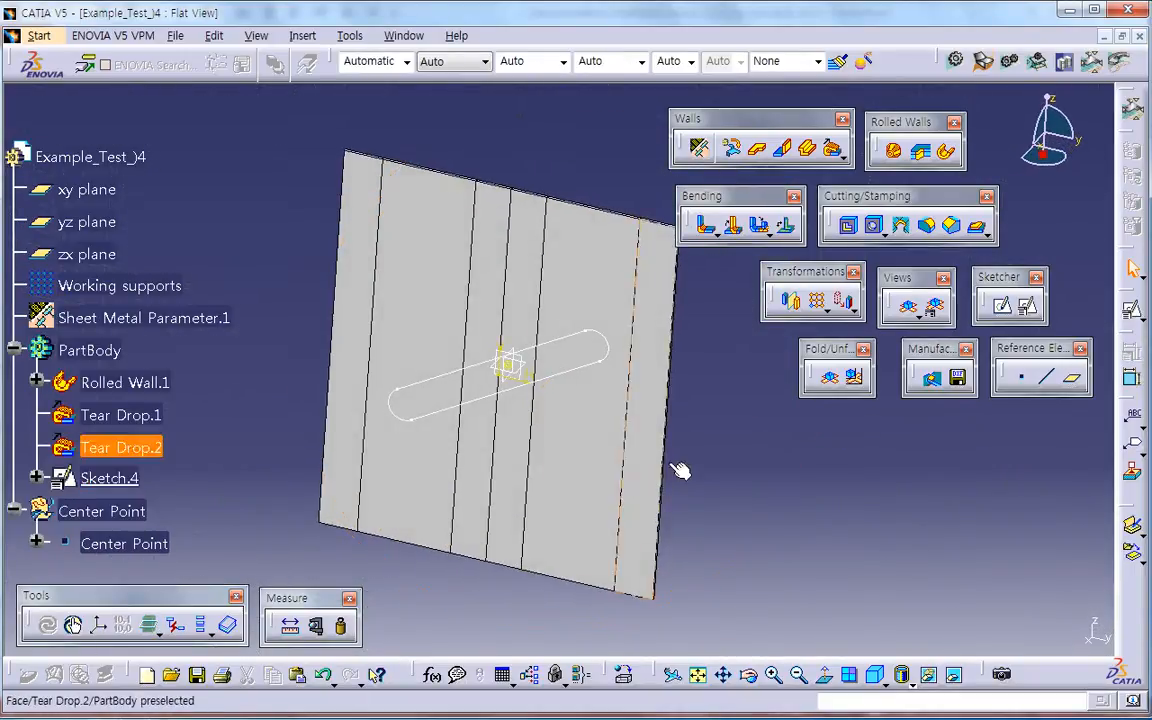
left_click(855, 230)
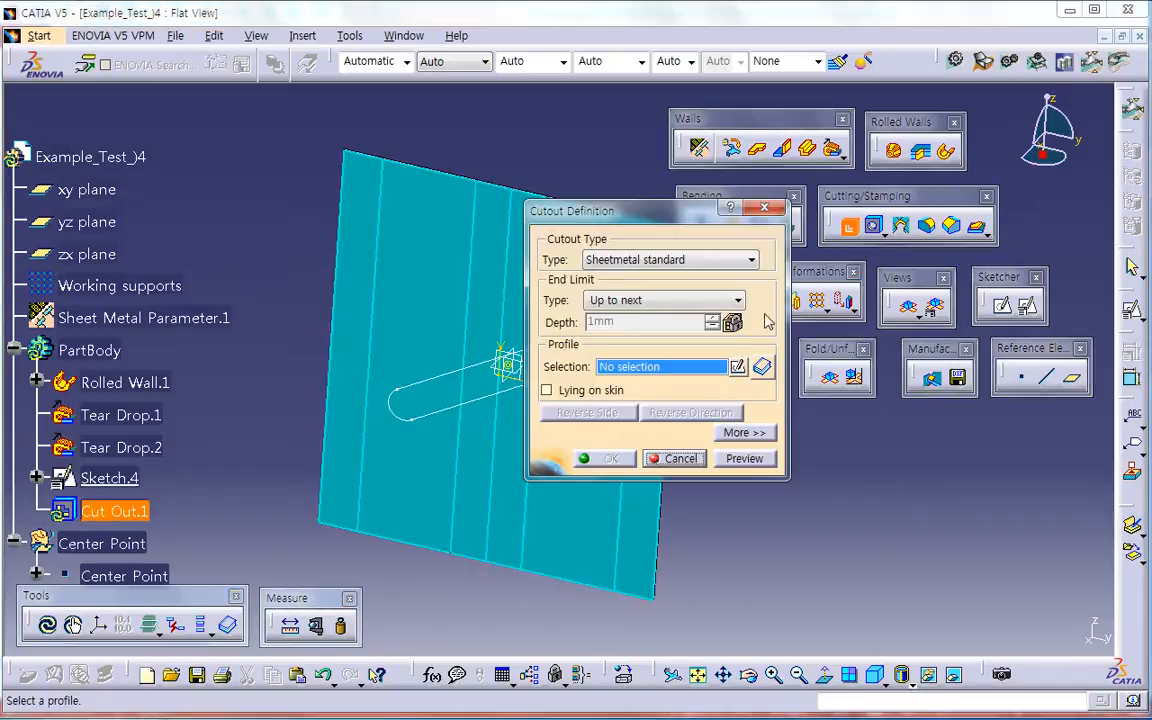
left_click(505, 395)
middle_click_drag(429, 449, 322, 468)
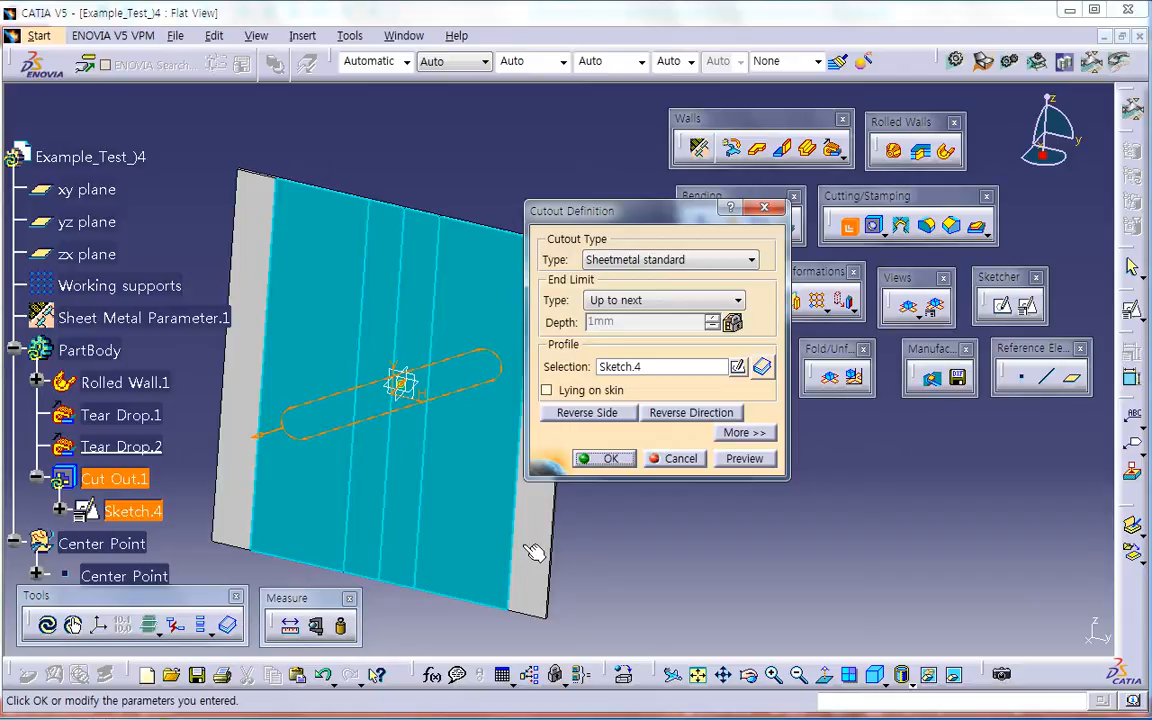
left_click(657, 302)
left_click(658, 304)
left_click(742, 432)
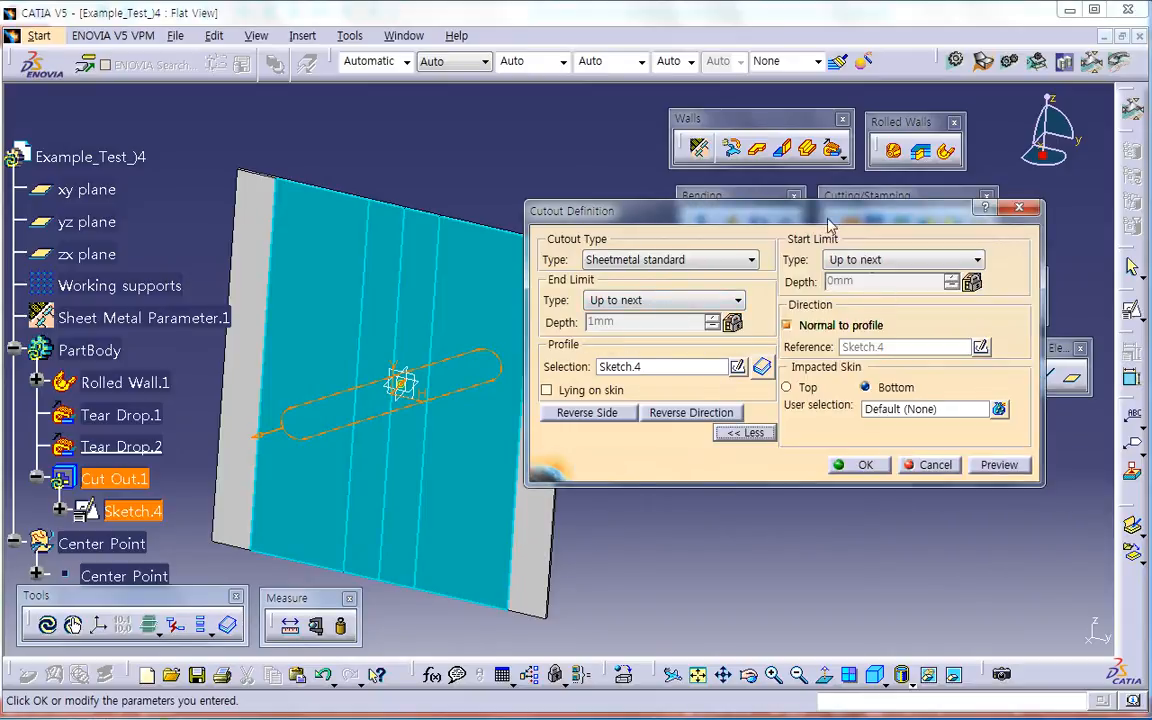
left_click(858, 465)
middle_click_drag(635, 483, 606, 428)
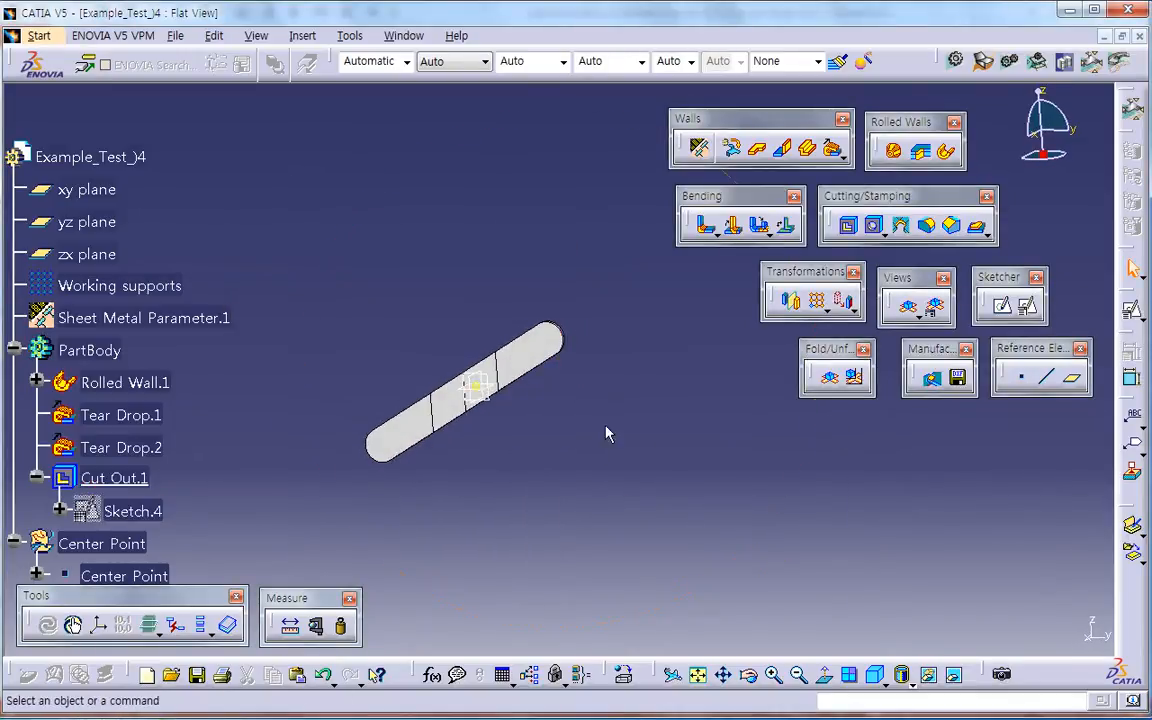
Step: Fold the part, inspect the helical strip, and compare it with the Example_04 drawing in PowerPoint before returning to CATIA
left_click(838, 387)
middle_click_drag(620, 465, 603, 338)
middle_click_drag(528, 416, 532, 337)
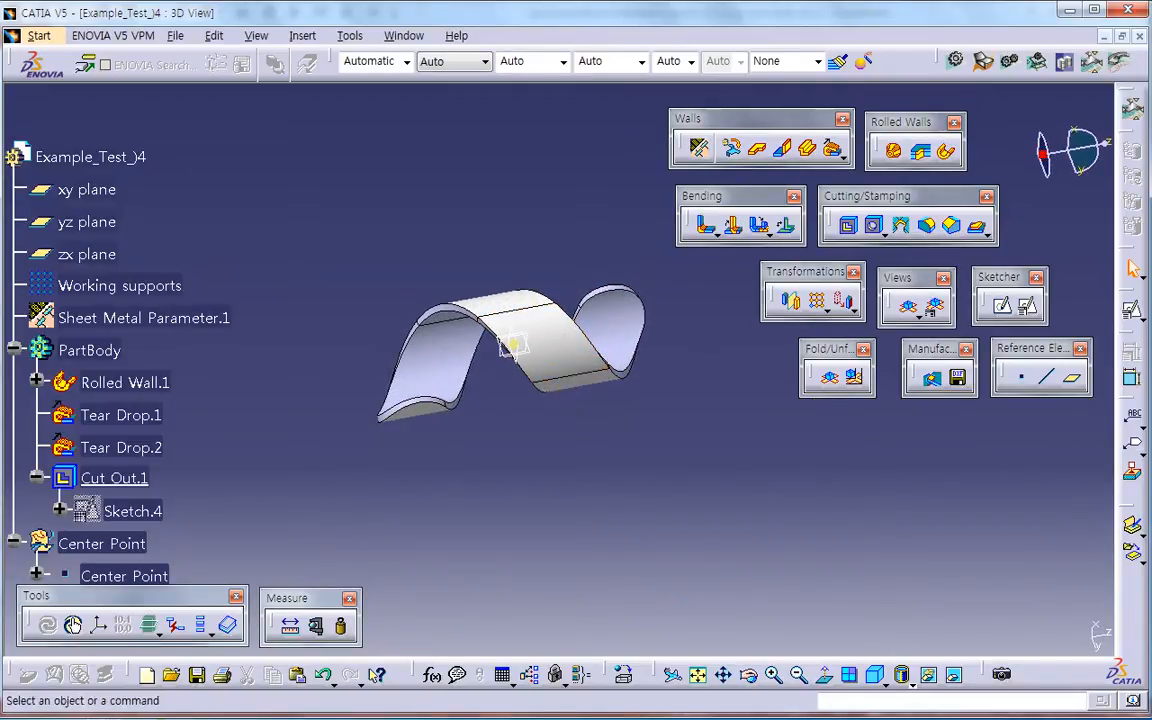
key("alt+Tab")
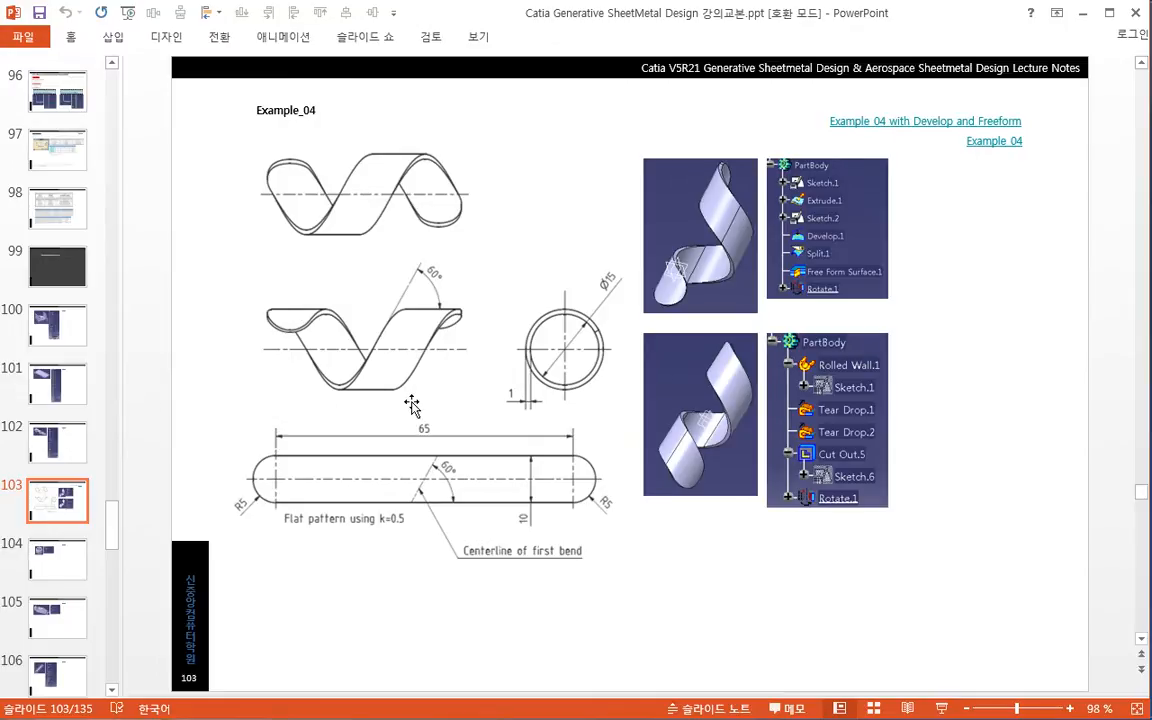
key("alt+Tab")
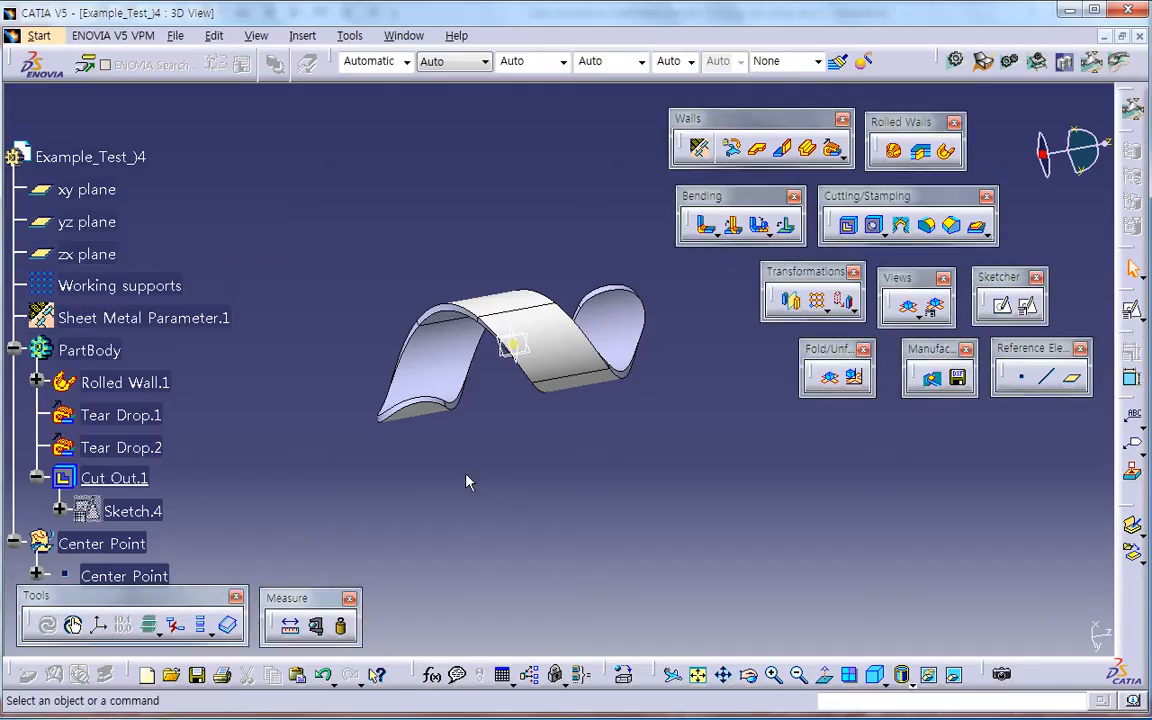
Step: Reopen the cutout's sketch, try a 120° angle between the strip centerline and the horizontal axis, set it to 150°, and exit
double_click(133, 511)
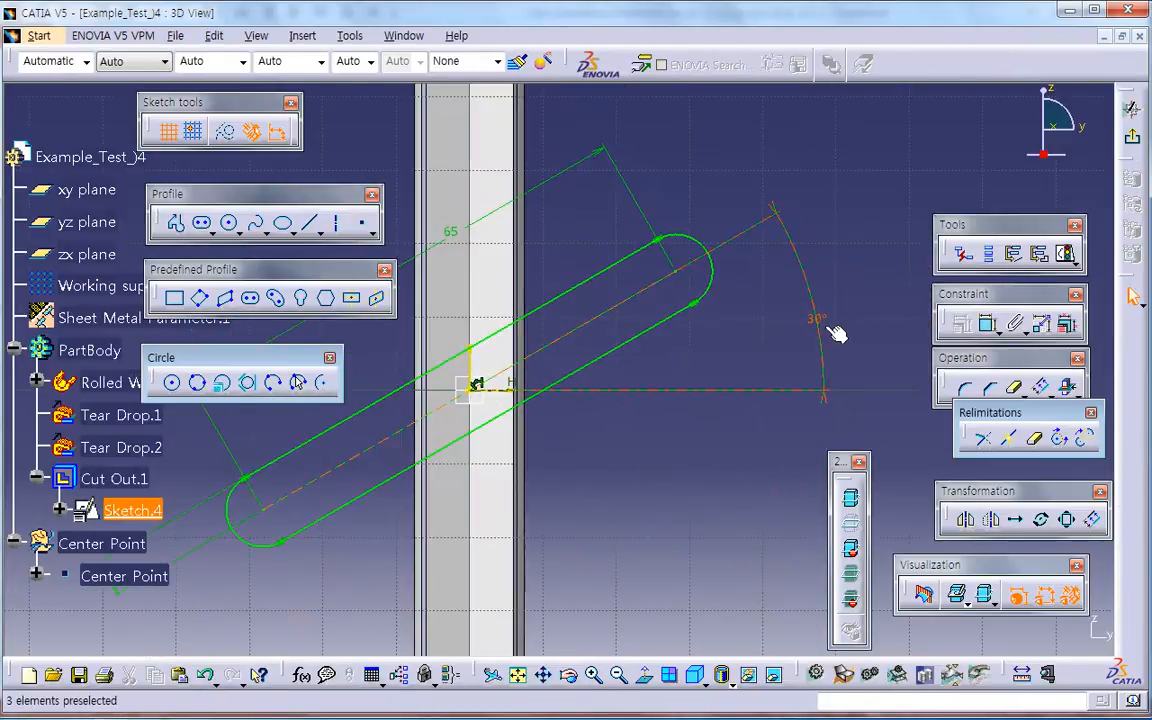
double_click(828, 326)
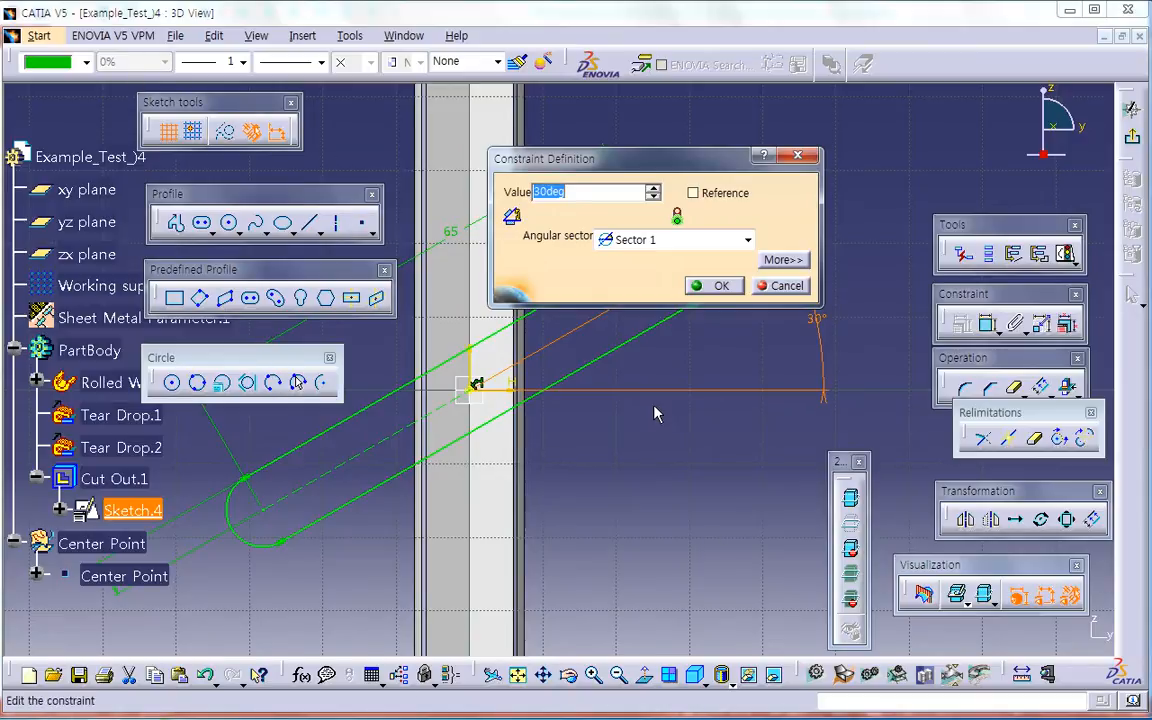
key("Return")
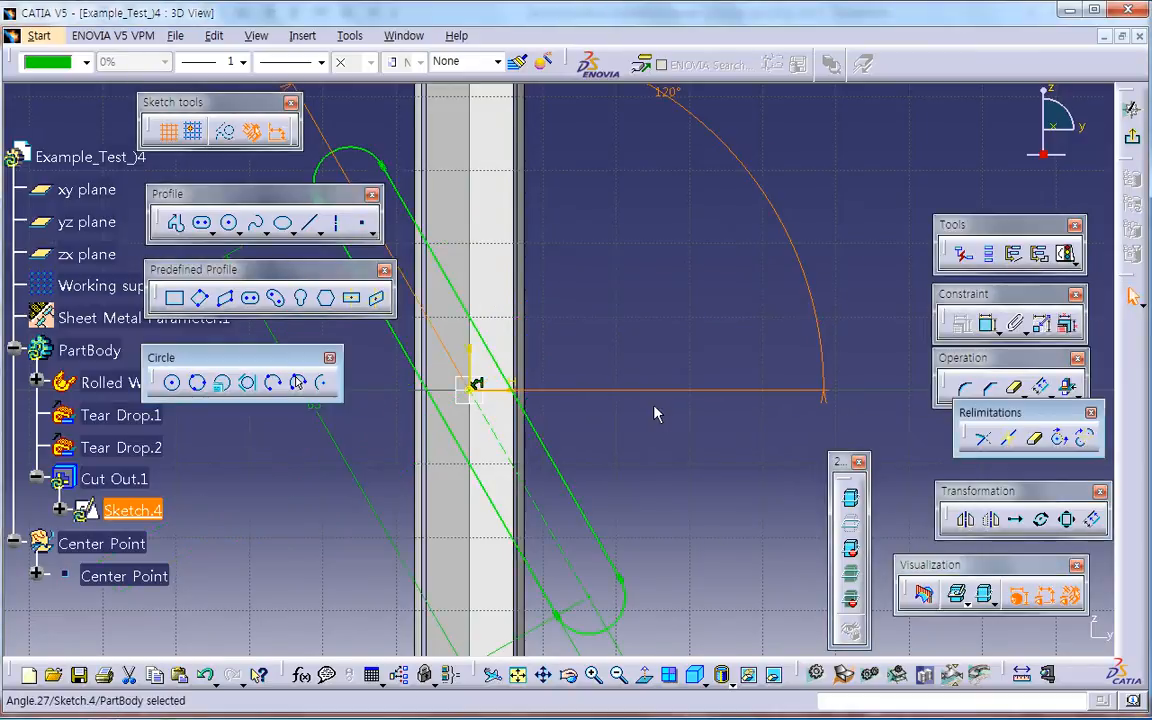
mouse_move(657, 408)
middle_mouse_down()
mouse_move(674, 411)
mouse_move(718, 513)
middle_mouse_up()
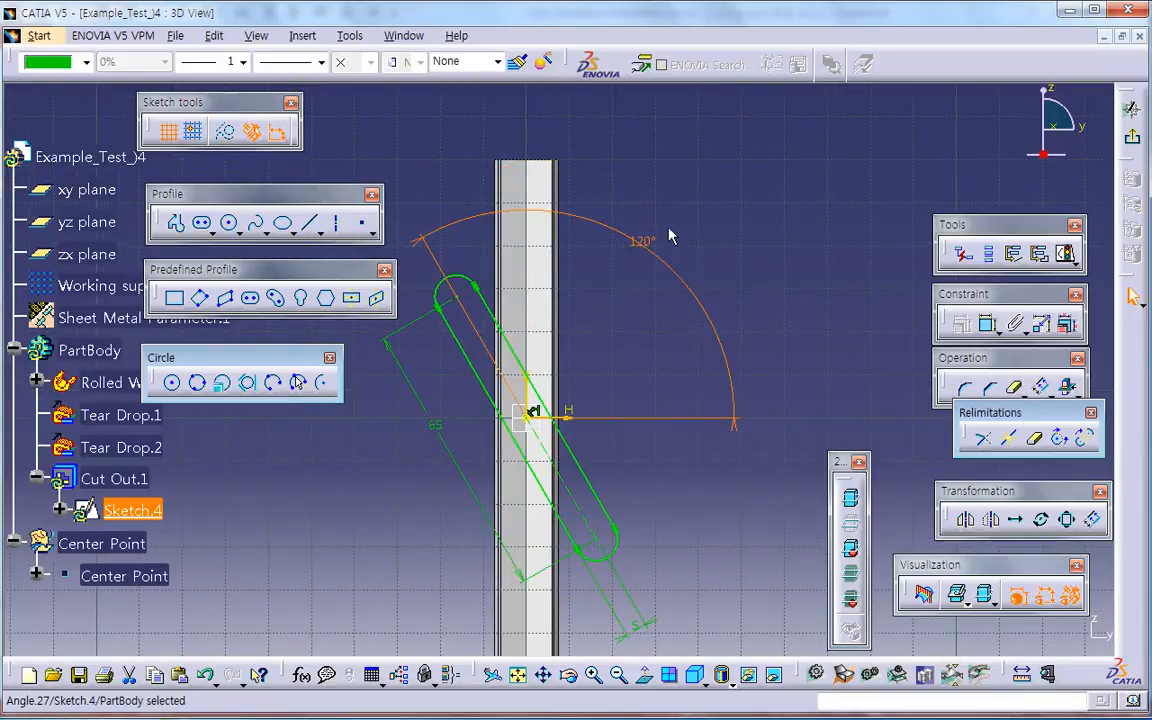
double_click(650, 246)
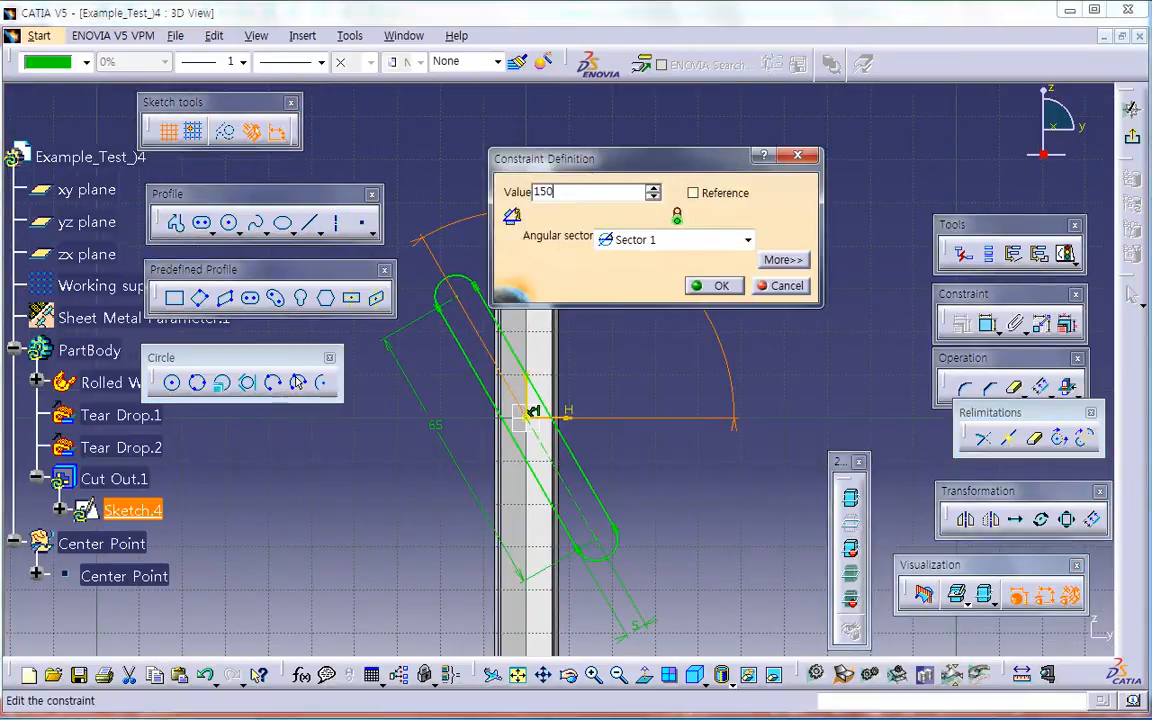
key("Return")
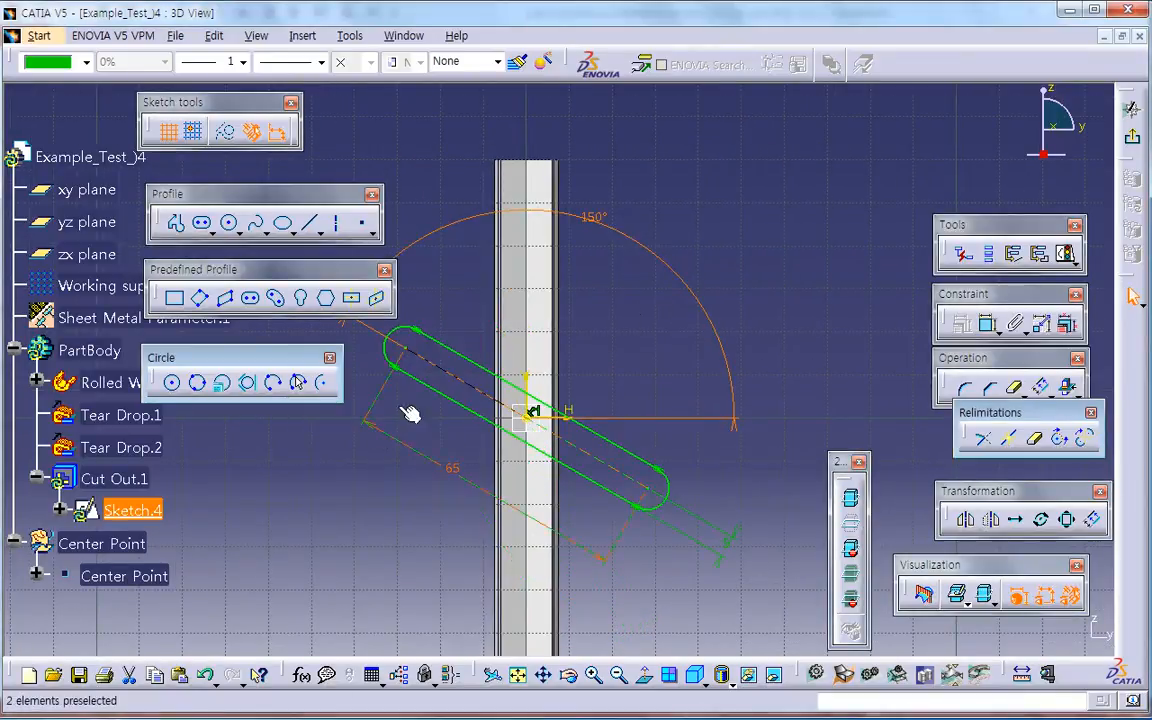
left_click(1134, 139)
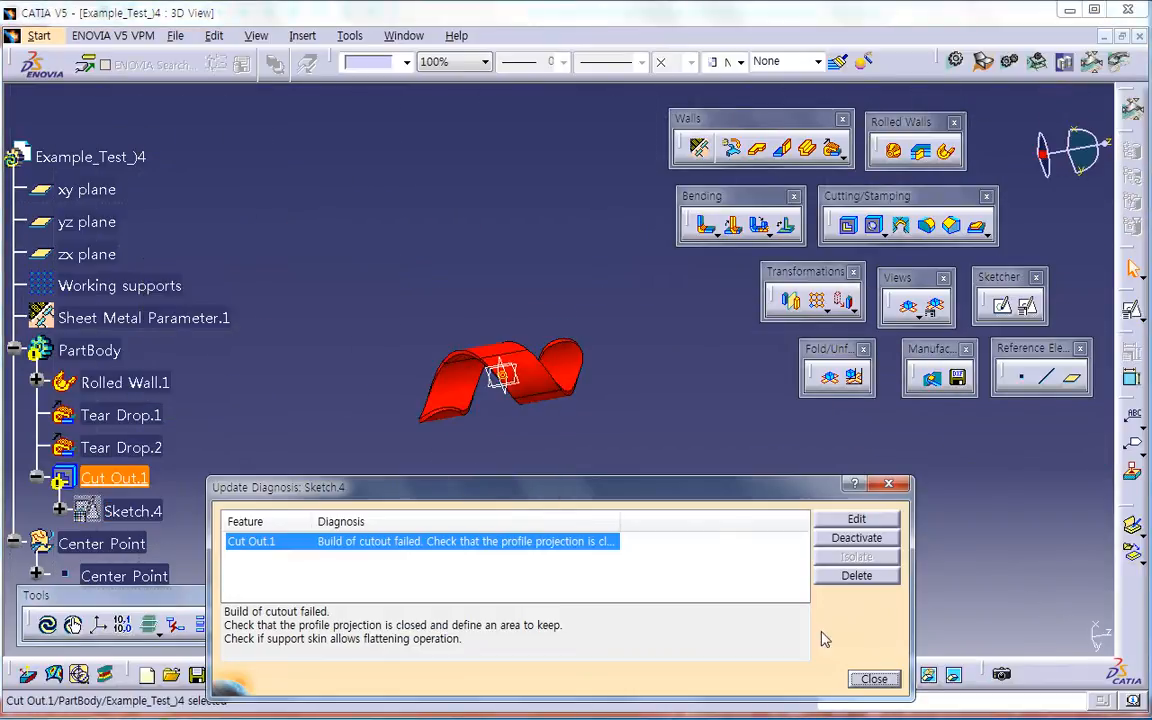
left_click(873, 680)
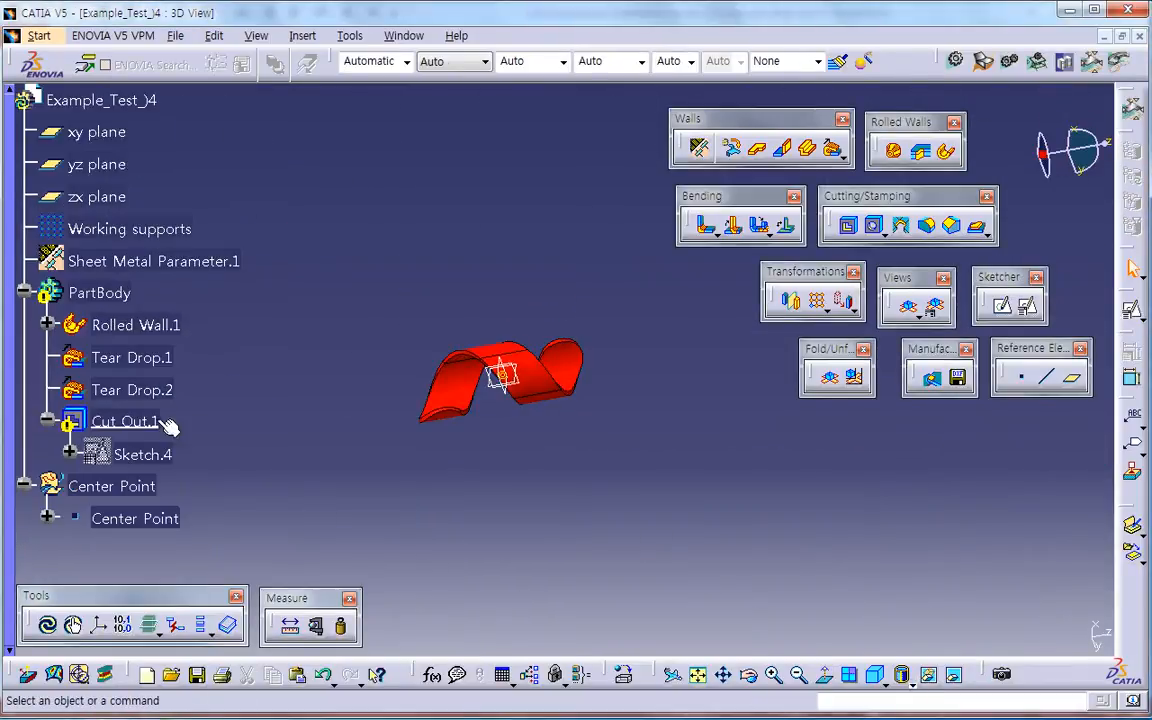
Step: Delete the cutout feature while keeping its sketch
key("Delete")
left_click(868, 598)
left_click(996, 625)
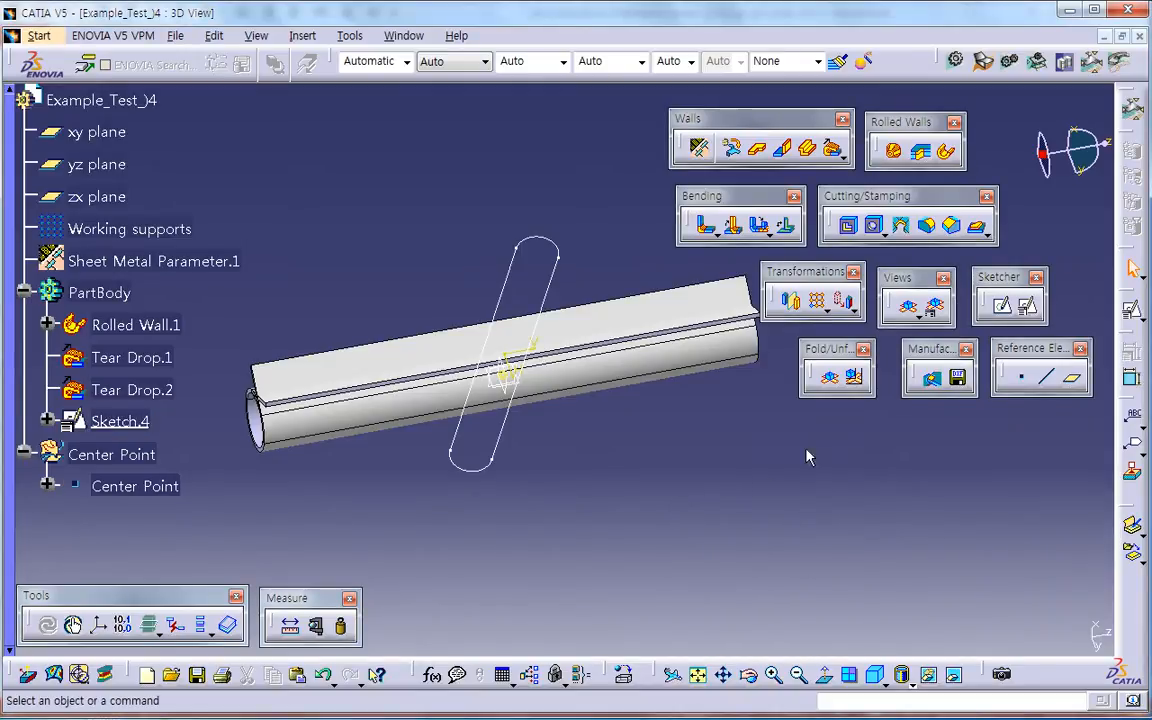
Step: Unfold the part and create a Sheetmetal standard cutout from the 150° strip sketch, up to next, with Top as the impacted skin
left_click(829, 376)
middle_click_drag(694, 432, 474, 456)
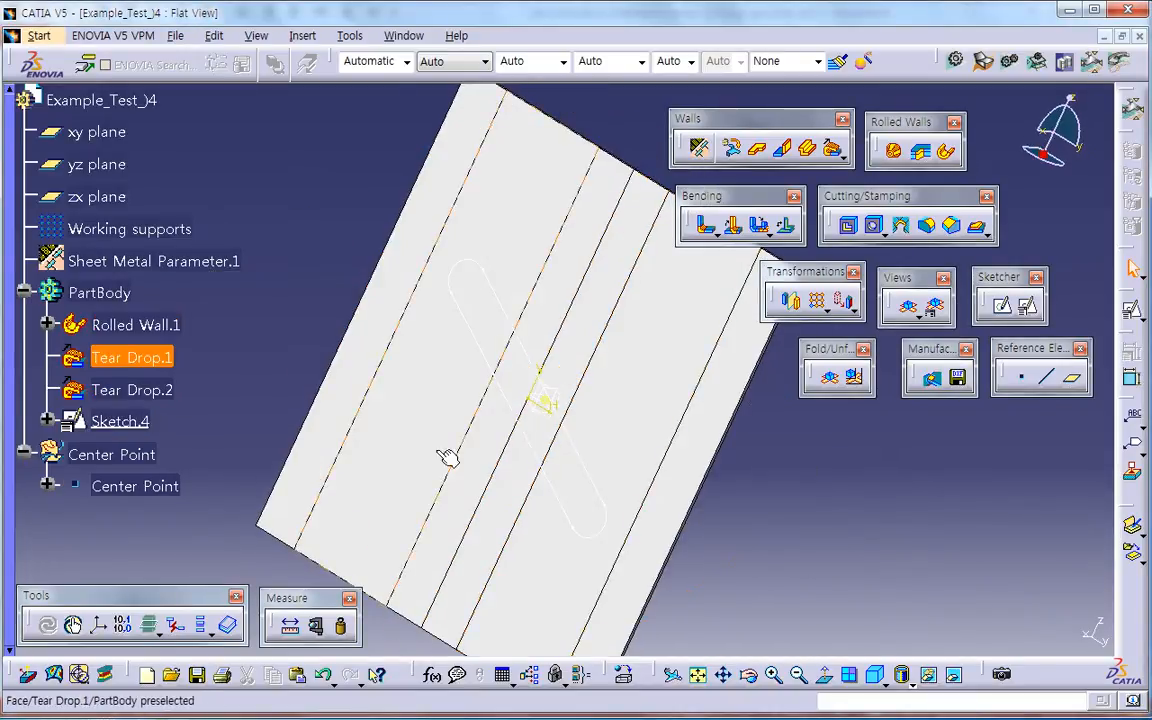
middle_click_drag(620, 522, 471, 445)
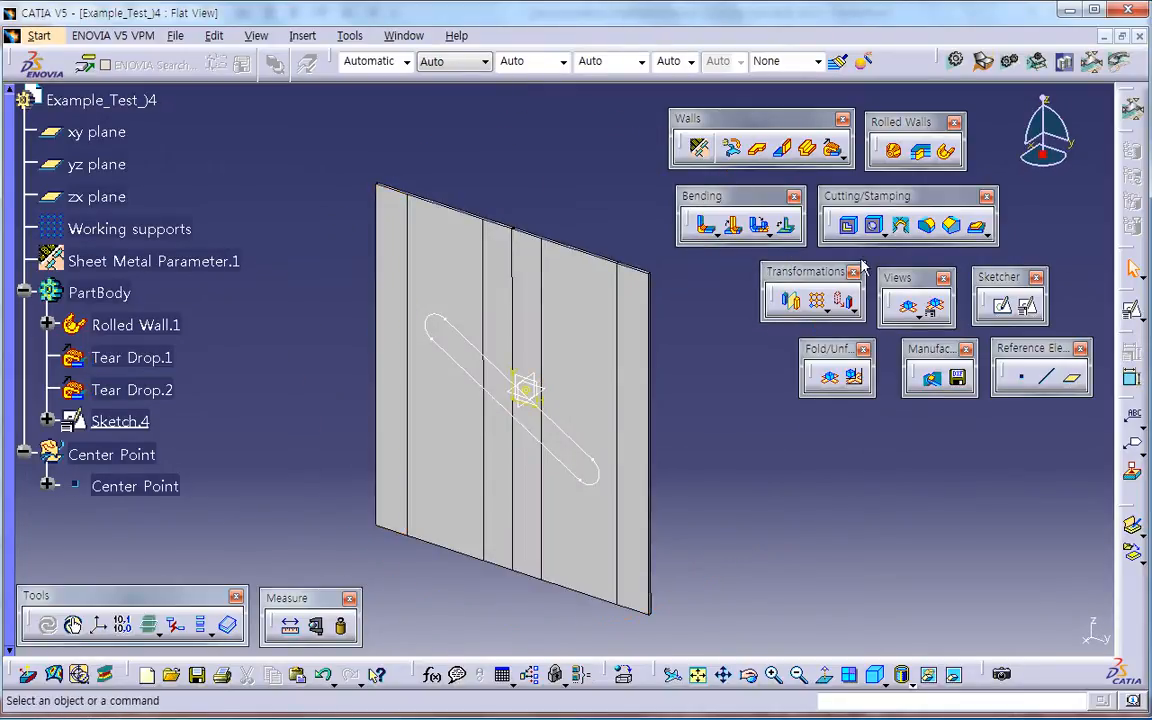
left_click(848, 225)
left_click(517, 424)
mouse_move(517, 424)
middle_mouse_down()
mouse_move(360, 424)
mouse_move(398, 500)
middle_mouse_up()
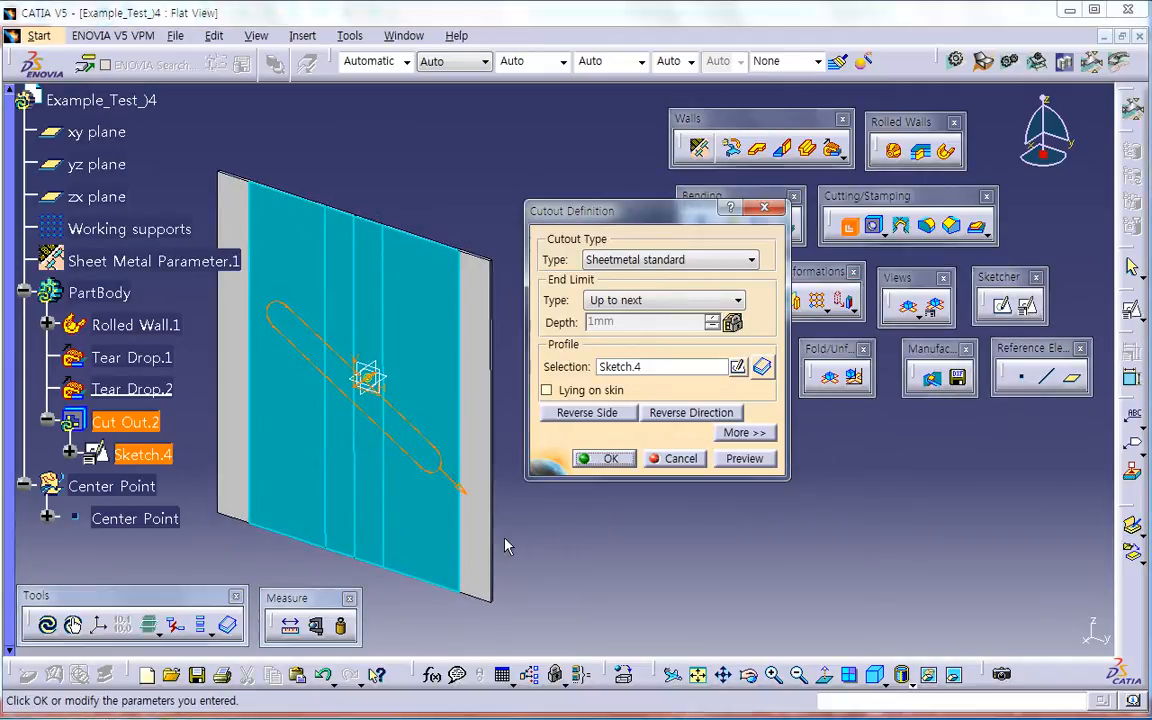
middle_click_drag(432, 352, 381, 395)
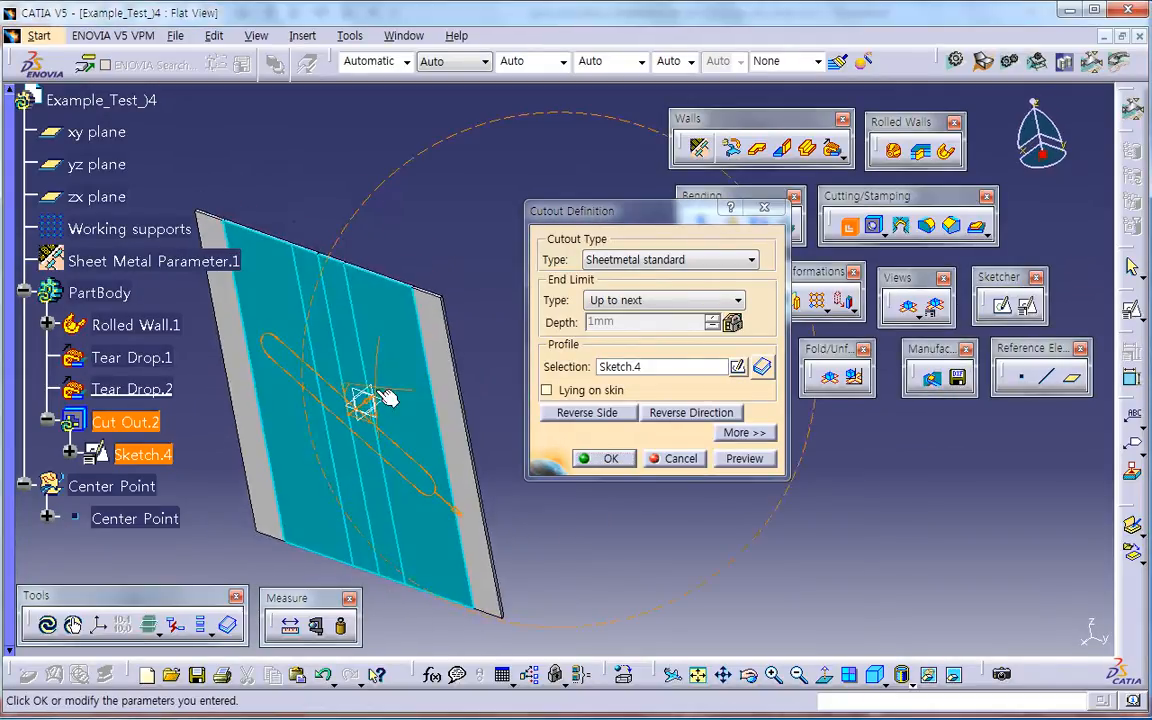
left_click(748, 432)
left_click(786, 387)
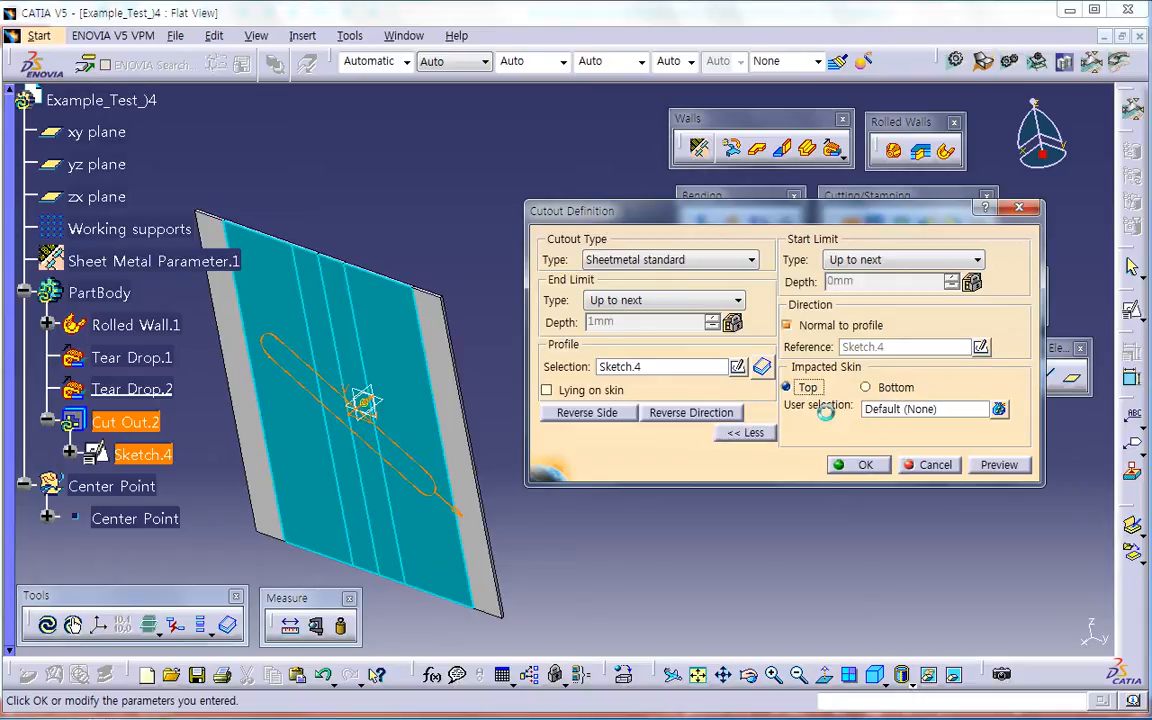
left_click(858, 465)
middle_click_drag(558, 486, 745, 482)
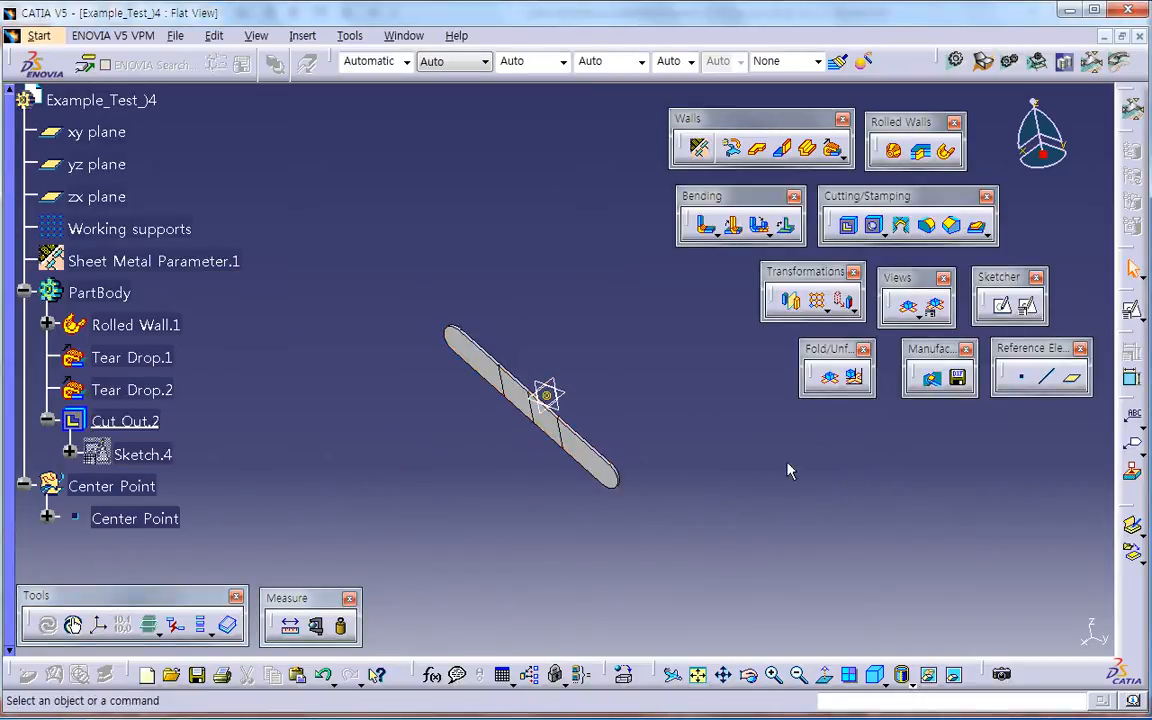
Step: Fold the strip back into its helical shape and measure the inertia of PartBody
left_click(829, 377)
mouse_move(437, 505)
middle_mouse_down()
mouse_move(597, 226)
mouse_move(669, 545)
mouse_move(620, 419)
mouse_move(732, 473)
mouse_move(570, 424)
mouse_move(578, 308)
mouse_move(607, 470)
middle_mouse_up()
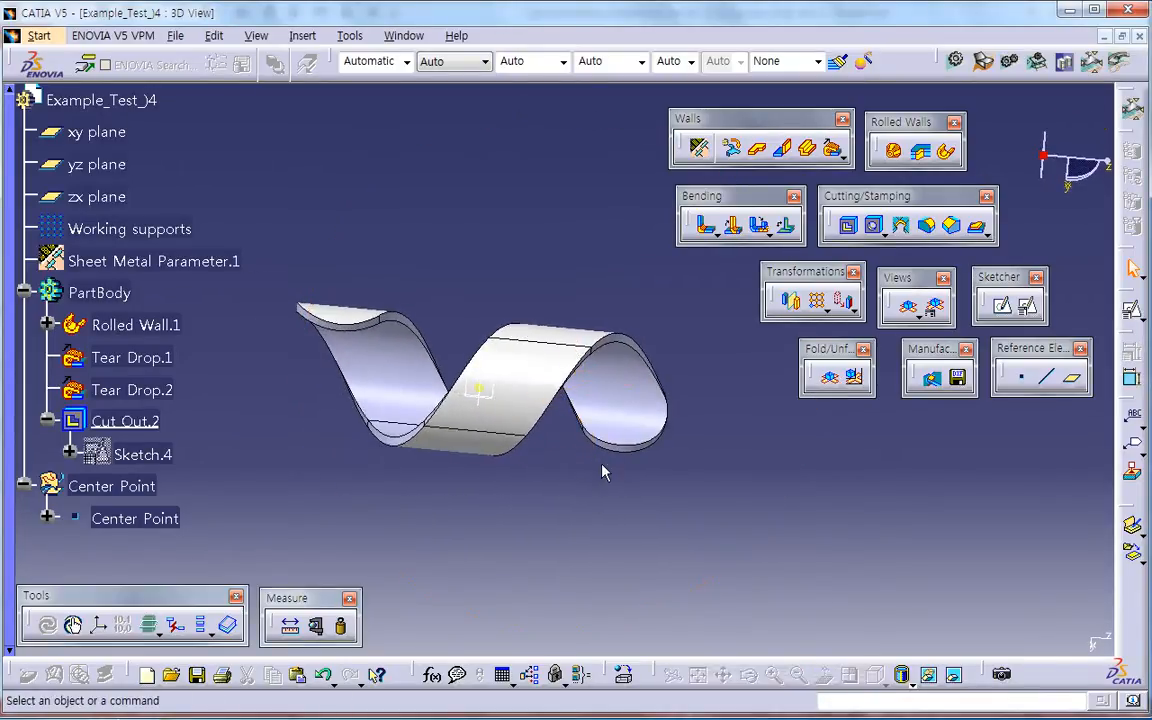
left_click(342, 628)
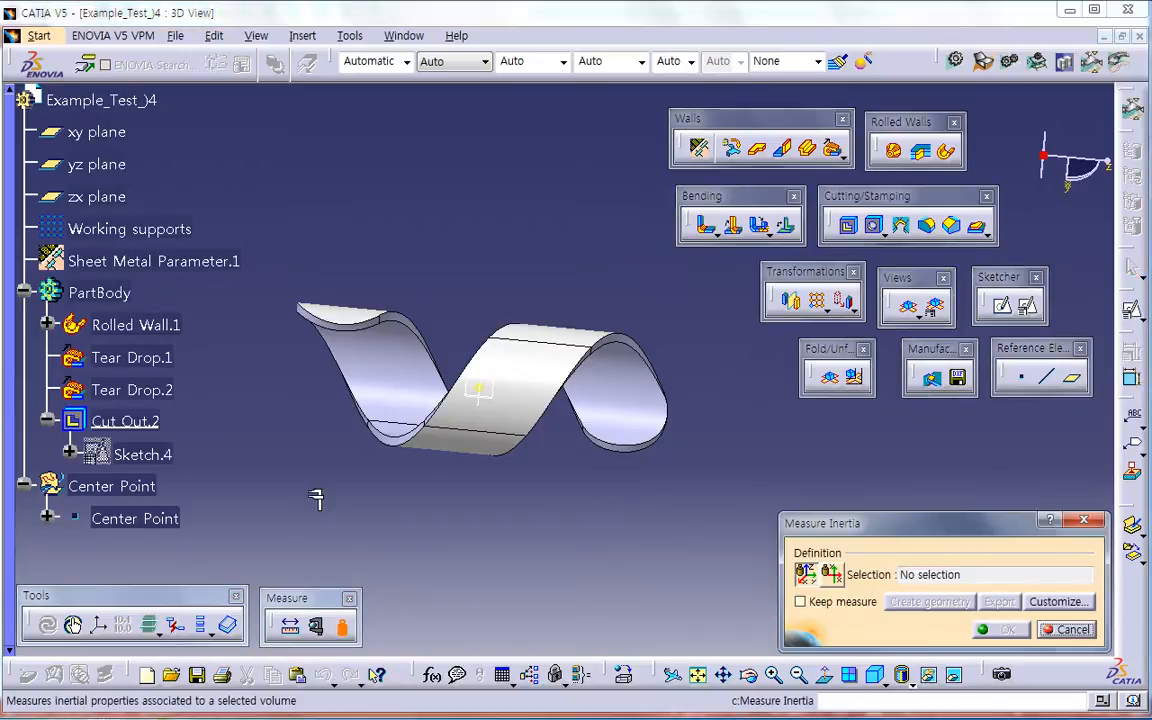
left_click(100, 292)
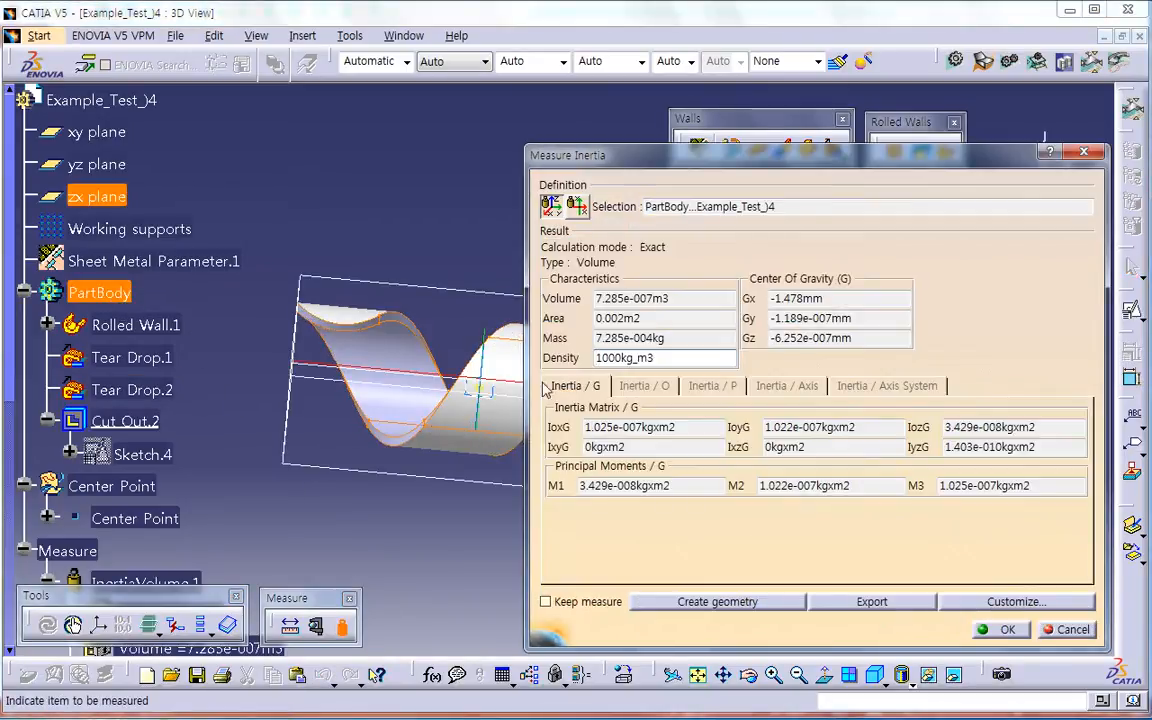
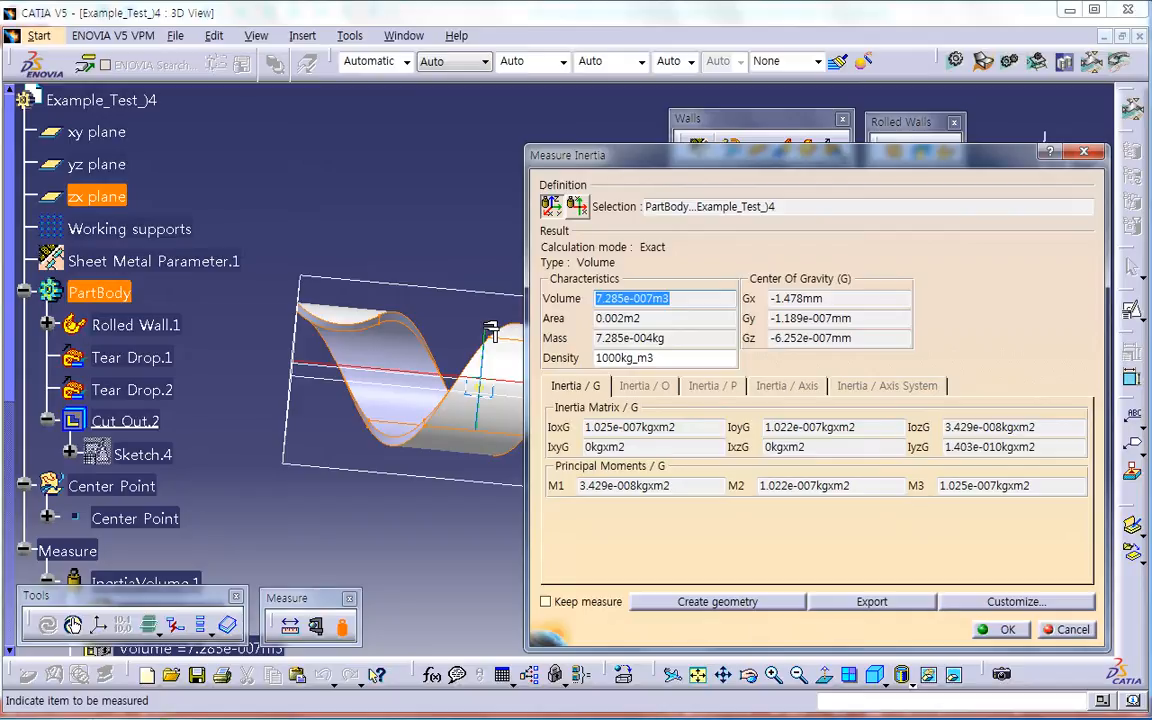
Step: Close the inertia measurement without keeping it and delete the Working supports from the part
left_click(1068, 630)
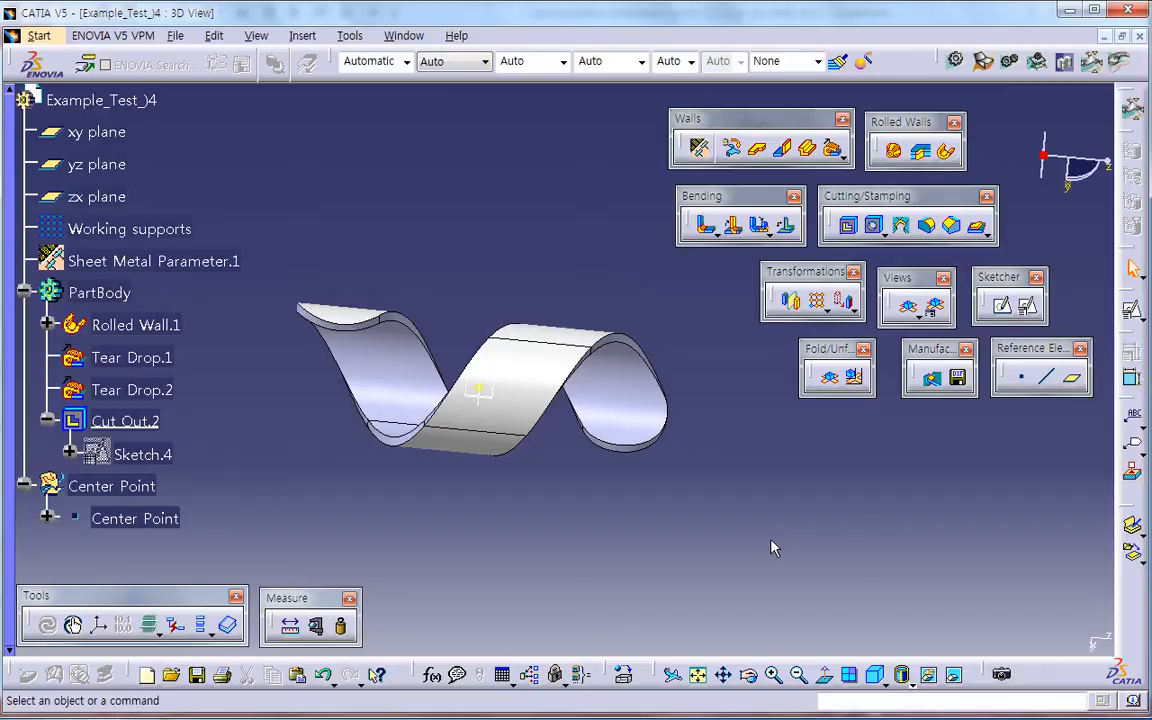
left_click(150, 229)
key("Delete")
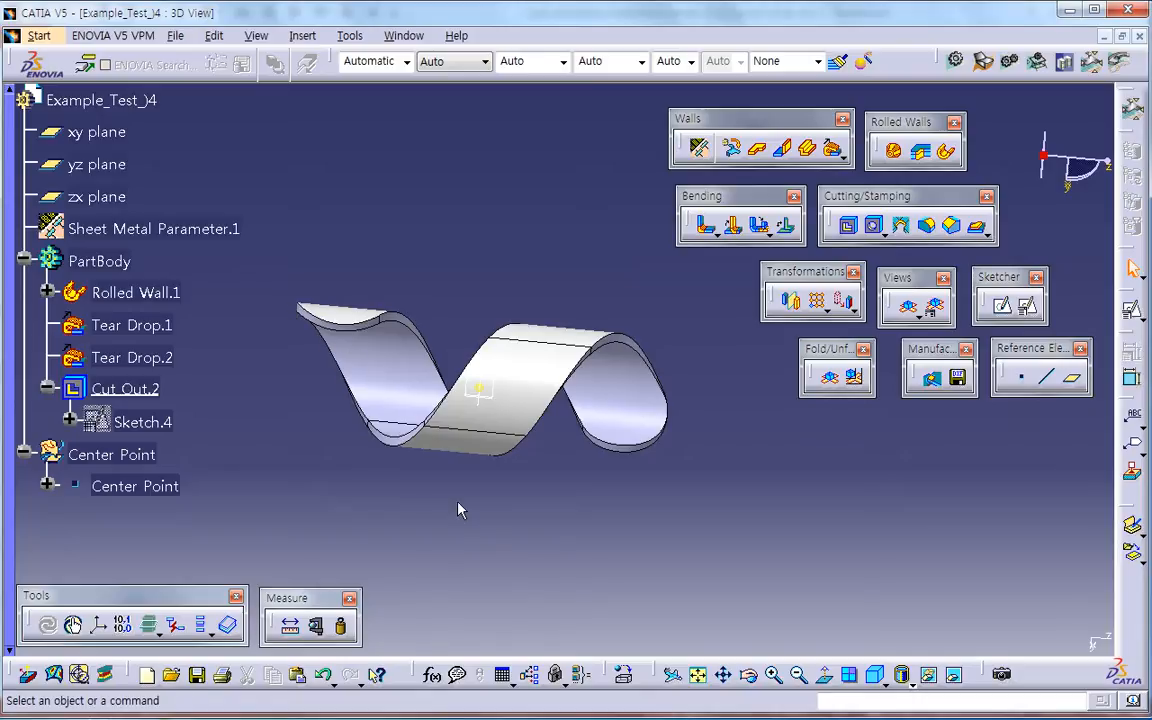
Step: Create a new drawing with the ISO standard and an A3 ISO landscape sheet
middle_click_drag(508, 521, 473, 548)
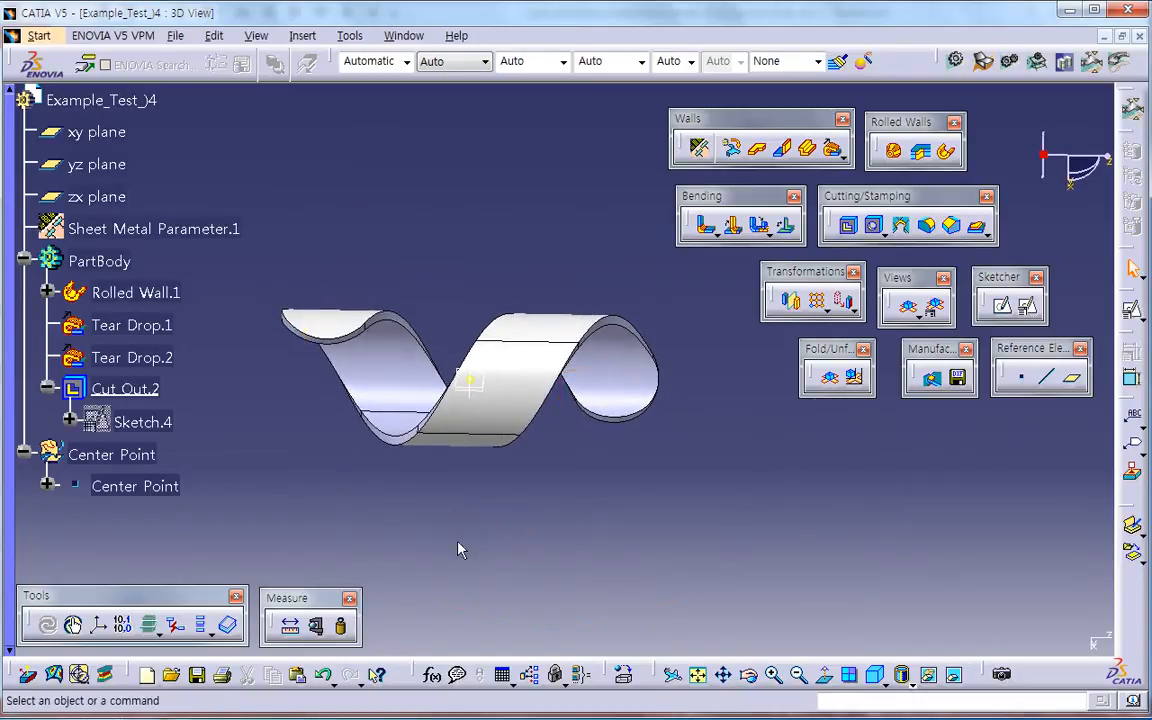
left_click(175, 35)
left_click(198, 57)
left_click(727, 408)
left_click(840, 465)
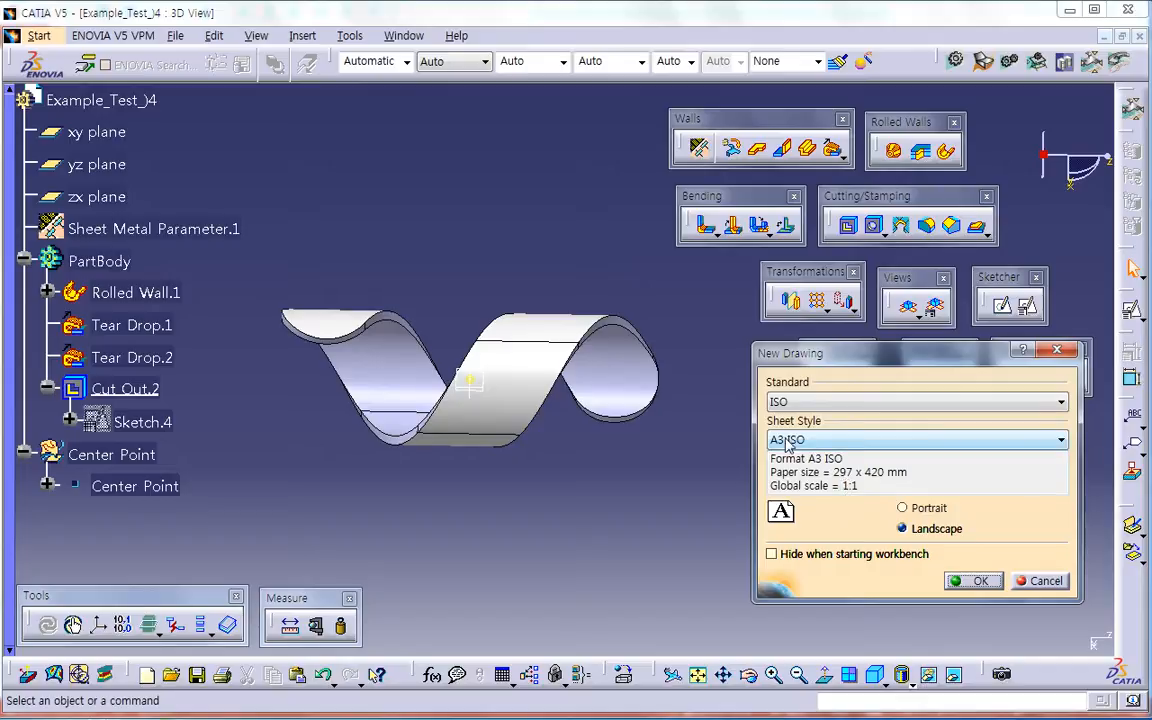
left_click(979, 581)
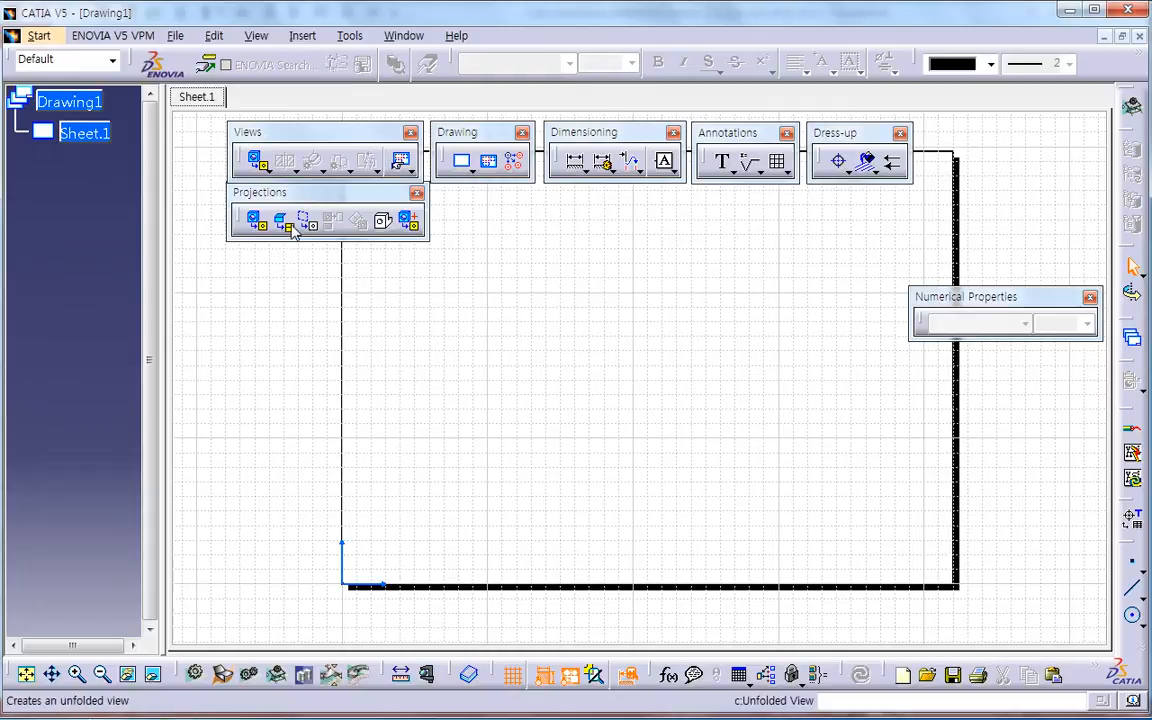
Step: Create an unfolded view from the strip's outer face with the DefaultGenerativeStyle_customized style, rotate its orientation to 240°, and place it on the sheet
left_click(288, 226)
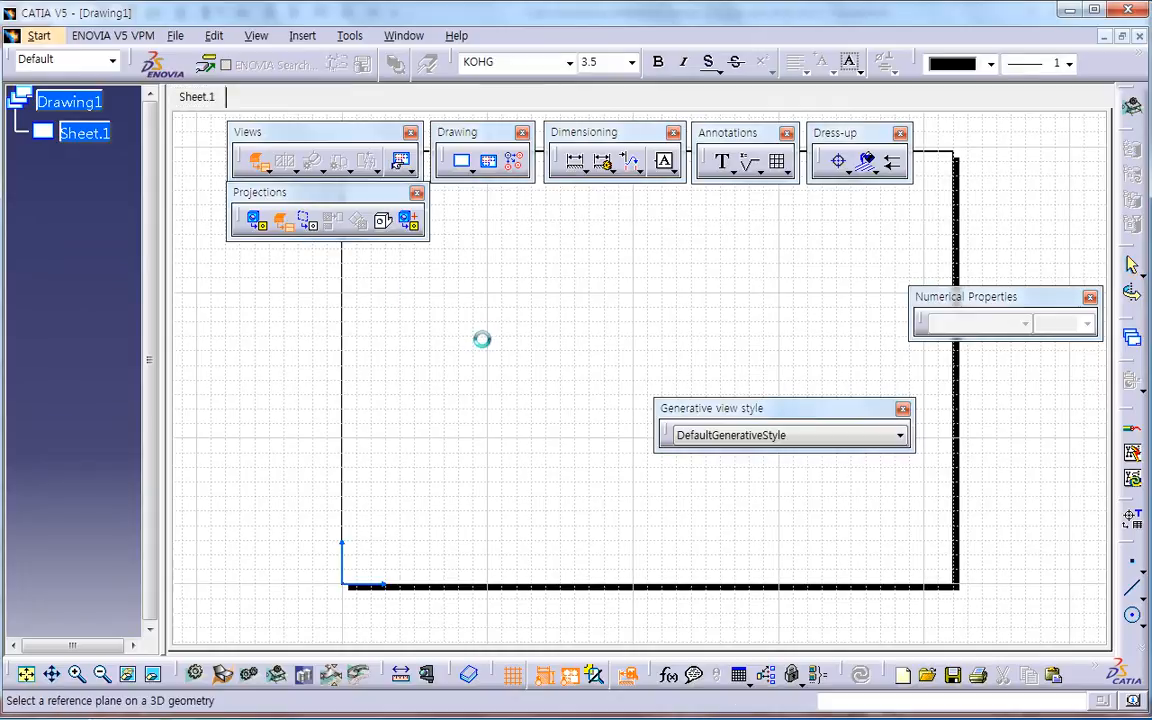
left_click(743, 444)
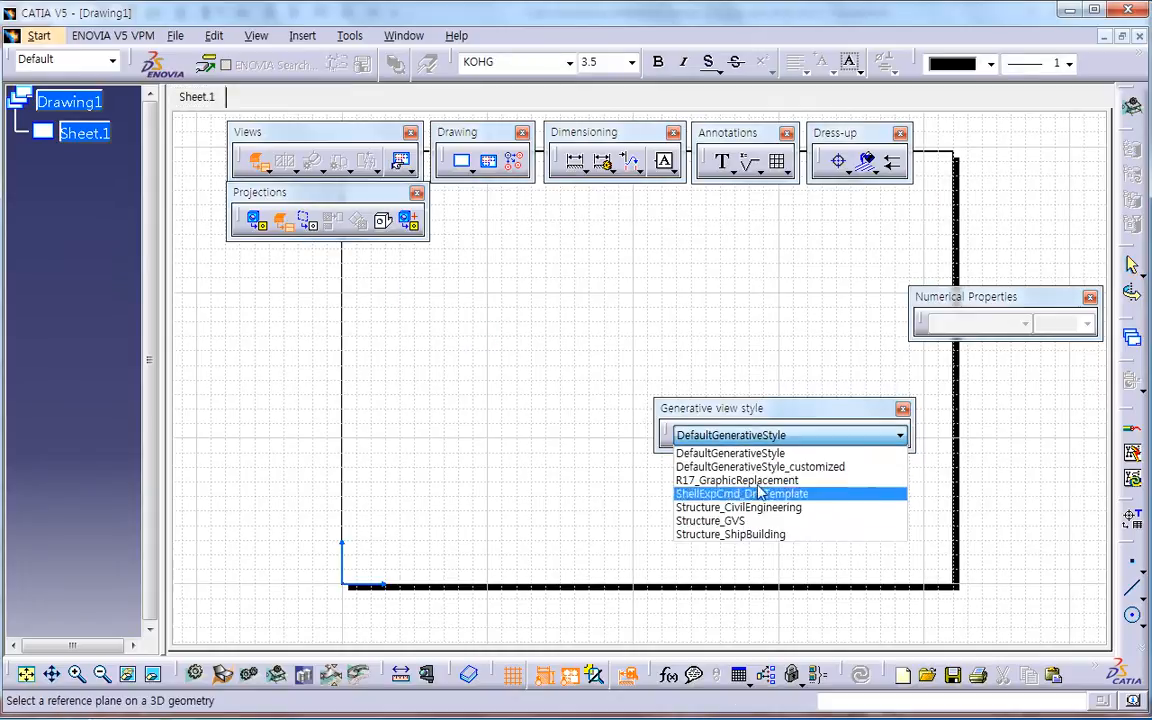
left_click(773, 467)
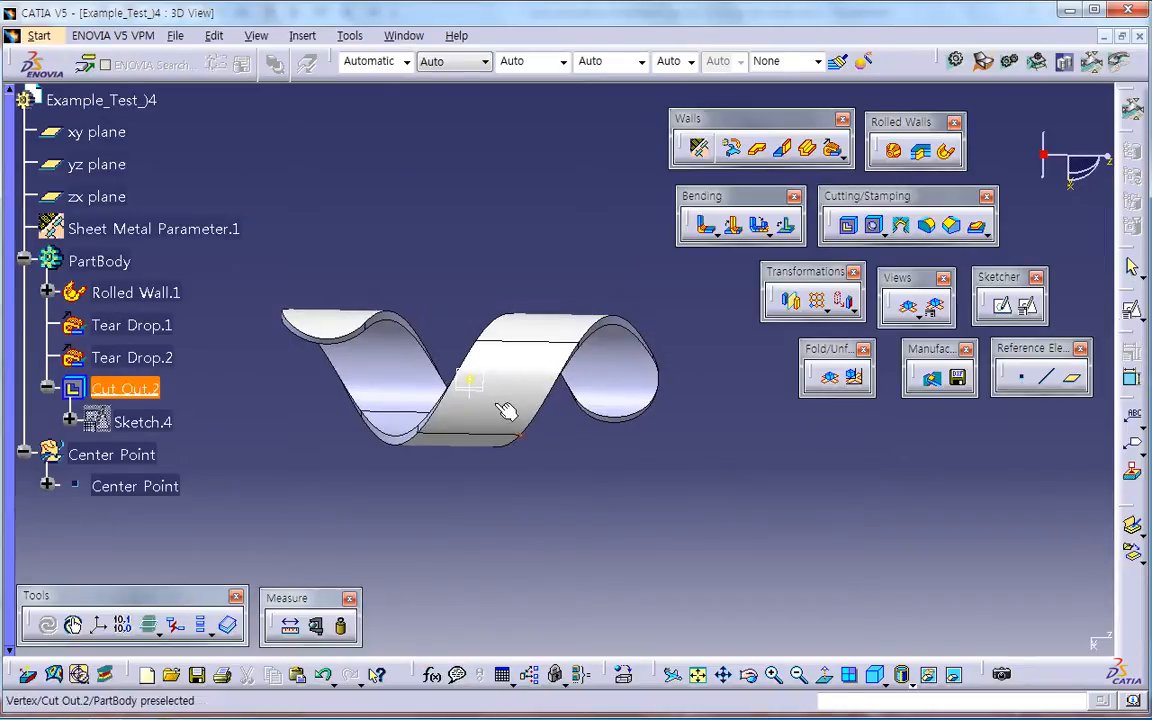
middle_click_drag(506, 412, 434, 453)
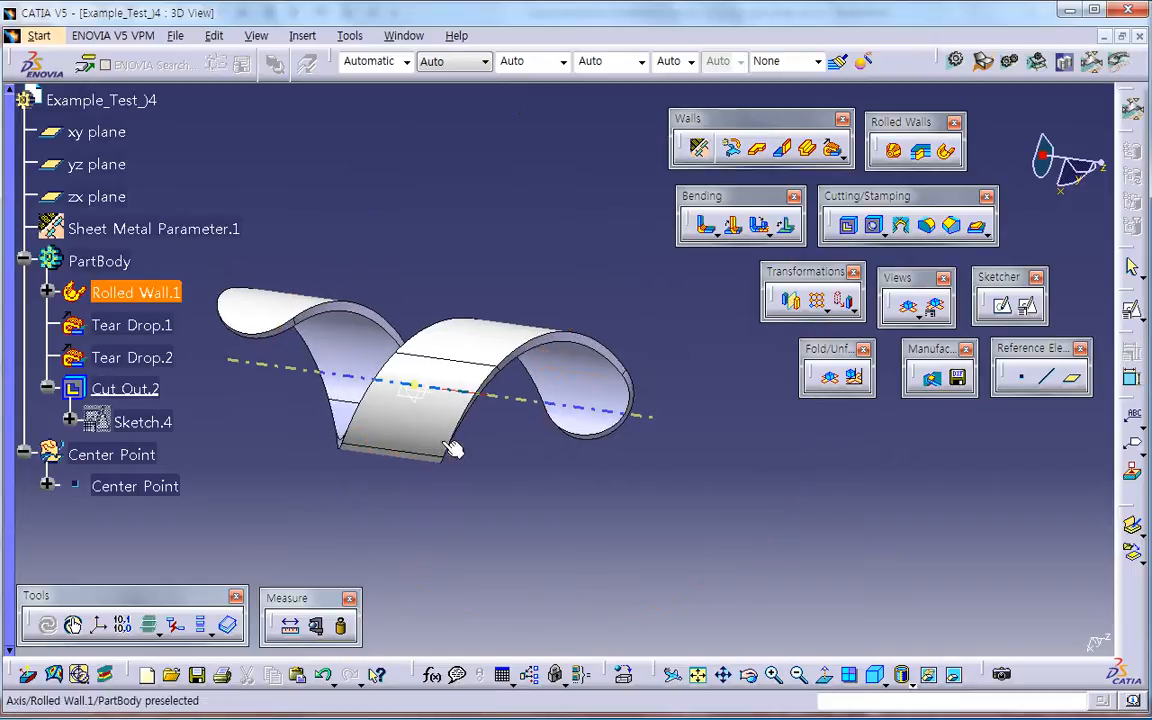
left_click(445, 419)
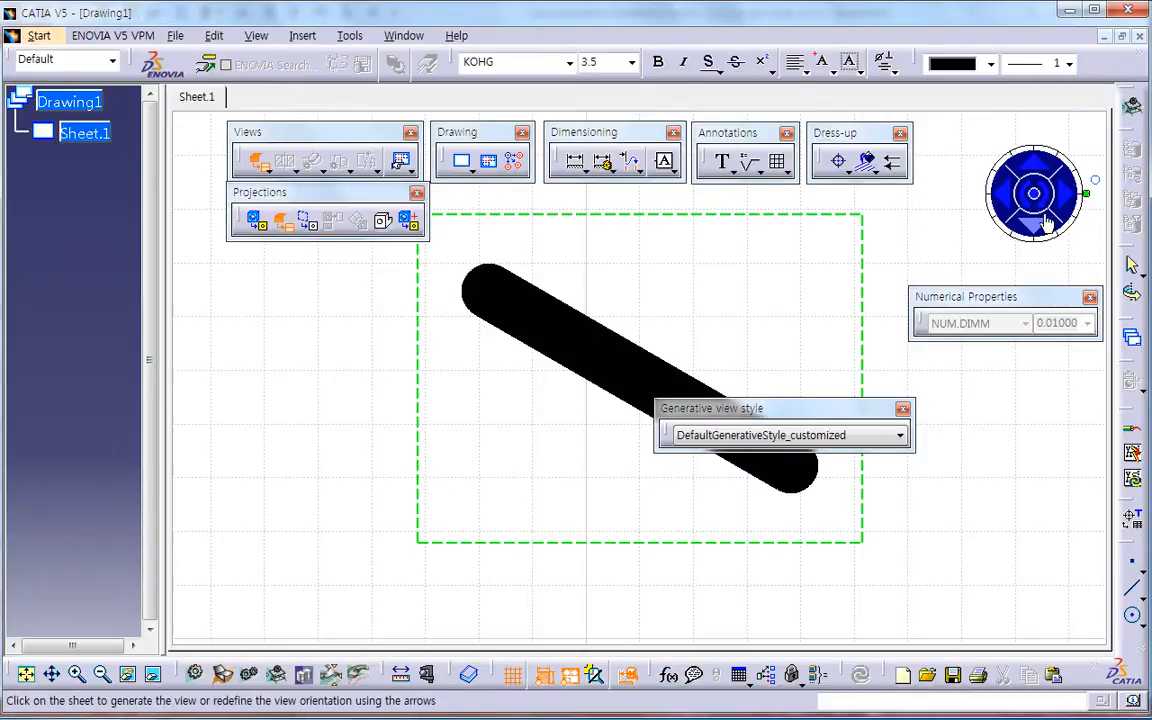
left_click_drag(1086, 193, 1005, 232)
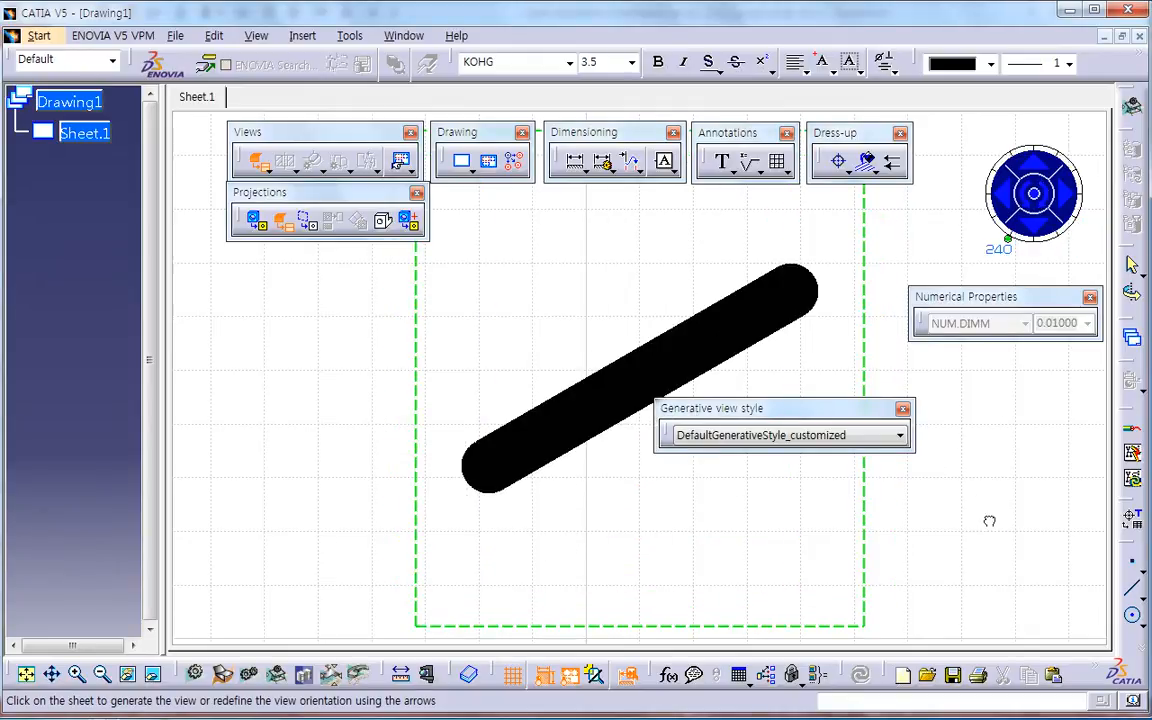
left_click(834, 495)
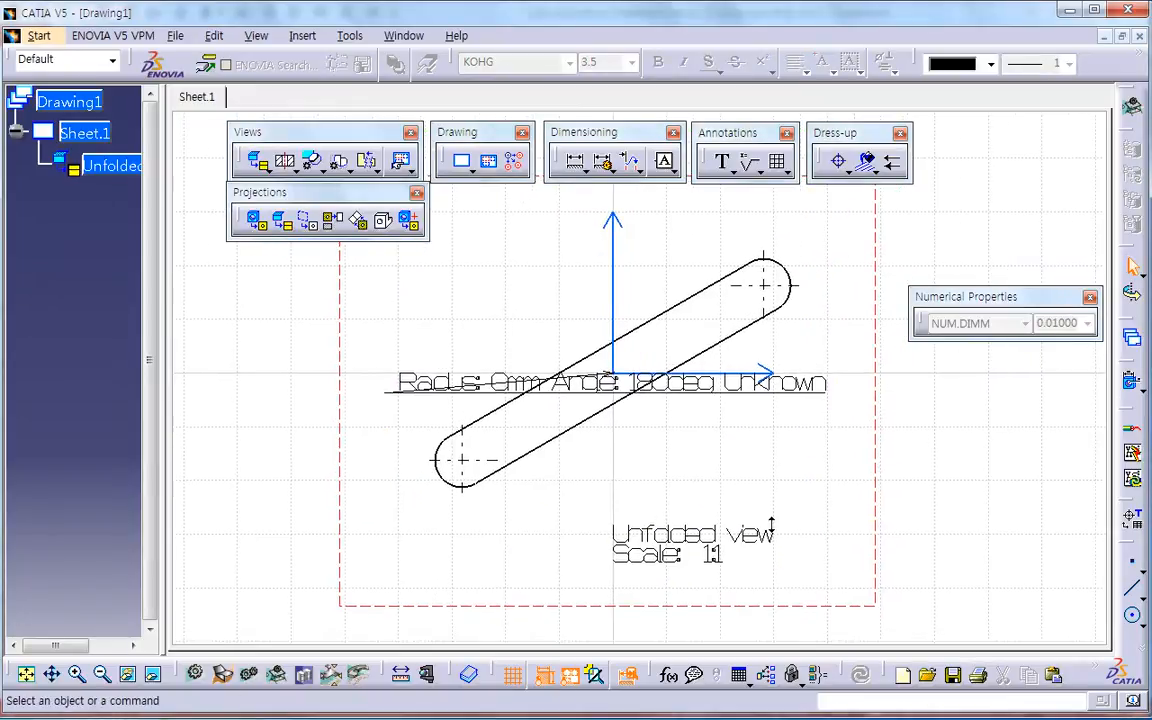
Step: Move the two overlapping bend annotations clear of the unfolded strip, one above it and one below the view name
mouse_move(779, 392)
left_mouse_down()
mouse_move(794, 426)
mouse_move(787, 484)
mouse_move(771, 467)
left_mouse_up()
middle_click_drag(773, 473, 782, 516)
left_click(736, 466)
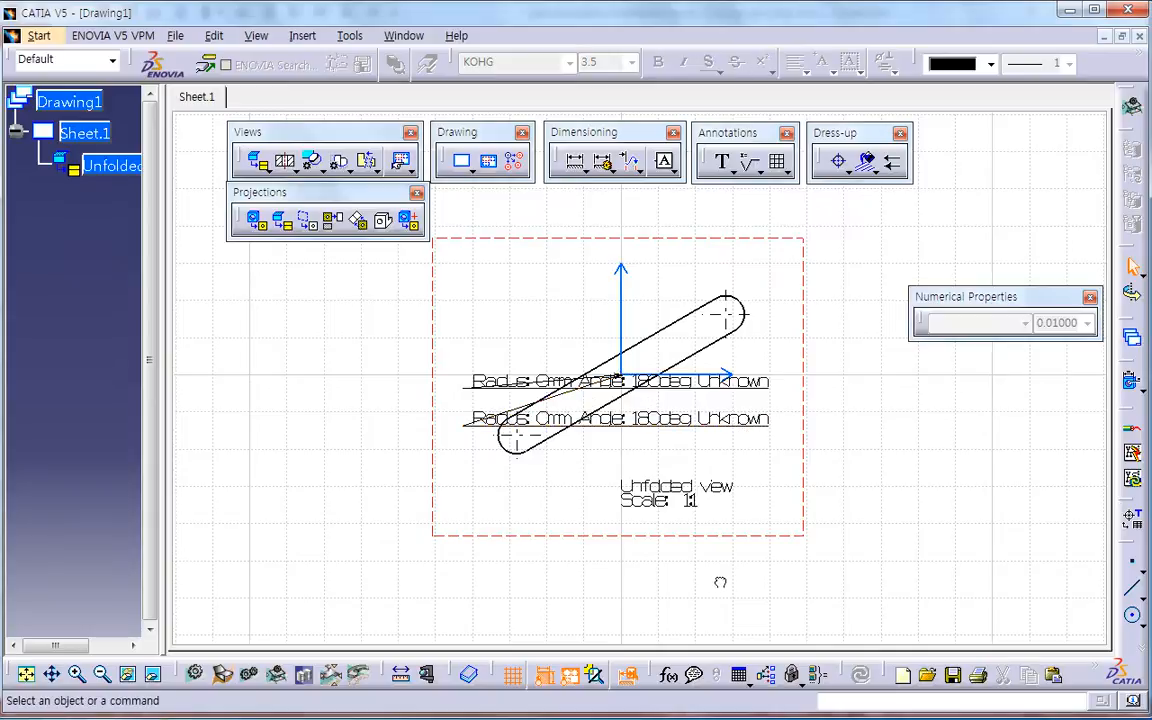
left_click_drag(743, 420, 762, 567)
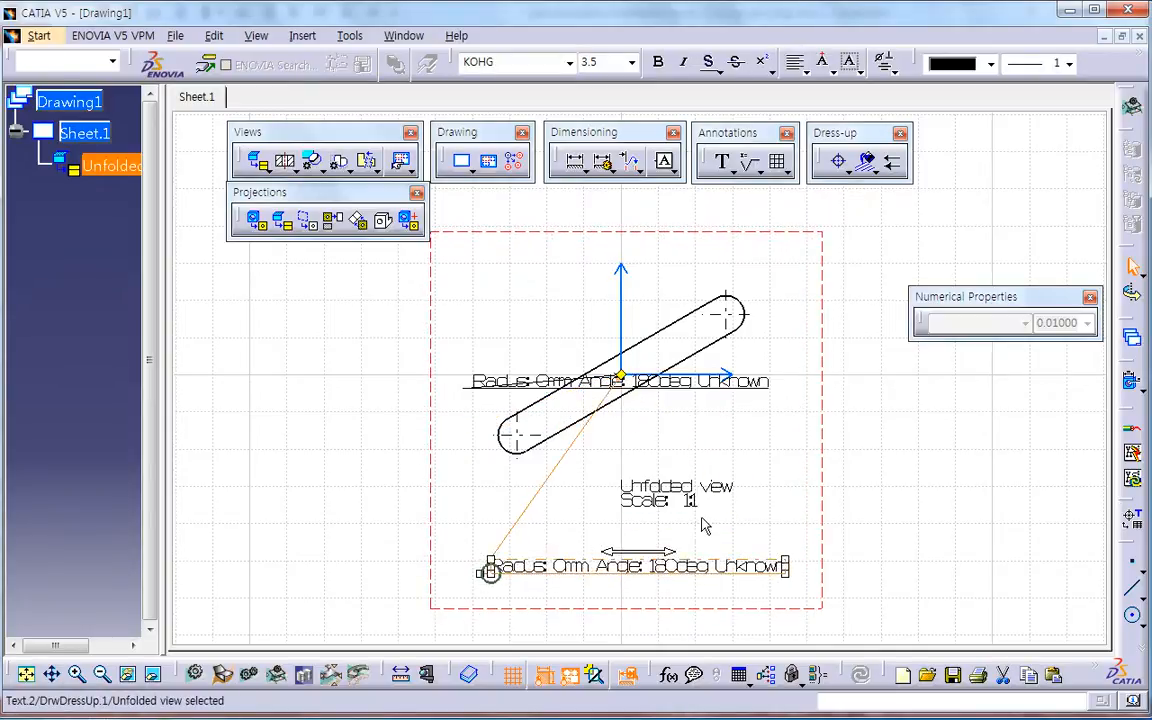
mouse_move(717, 391)
left_mouse_down()
mouse_move(707, 362)
mouse_move(480, 302)
mouse_move(512, 320)
left_mouse_up()
middle_click_drag(773, 499, 782, 556)
Step: Change the font of all text in the unfolded view to Monospac821 BT
mouse_move(268, 253)
left_mouse_down()
mouse_move(391, 391)
mouse_move(843, 597)
left_mouse_up()
left_click(520, 62)
left_click(569, 62)
left_click_drag(684, 176, 684, 191)
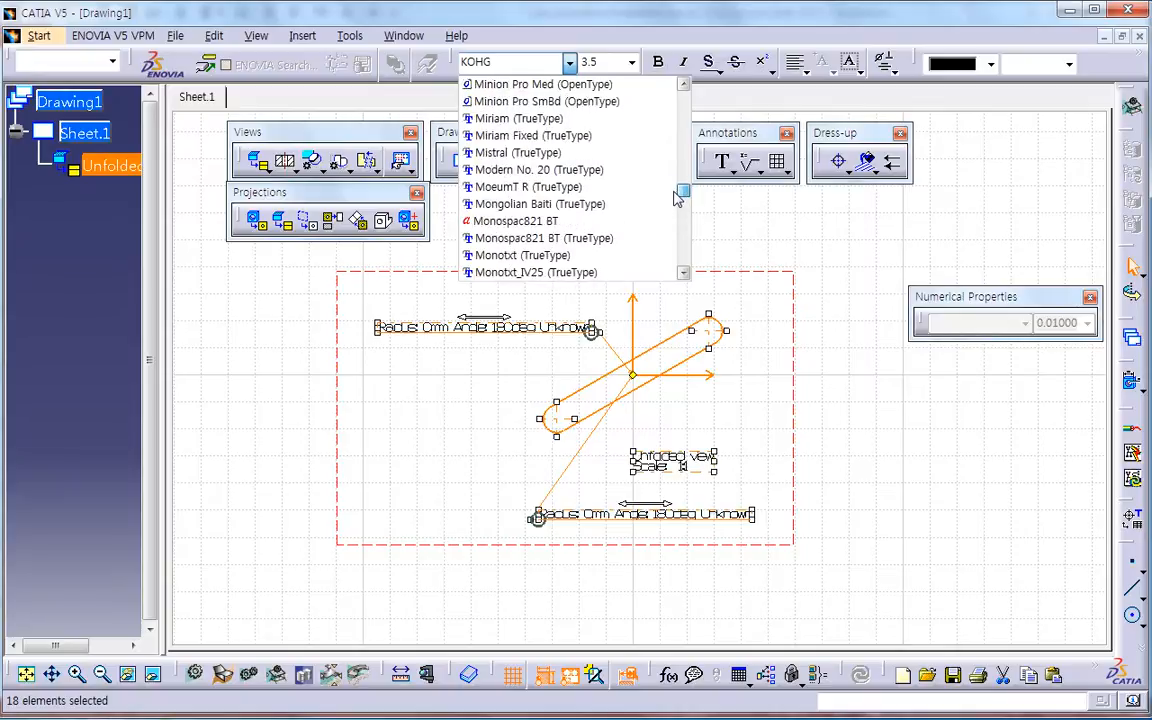
left_click(575, 222)
left_click(931, 406)
middle_click_drag(829, 449, 819, 425)
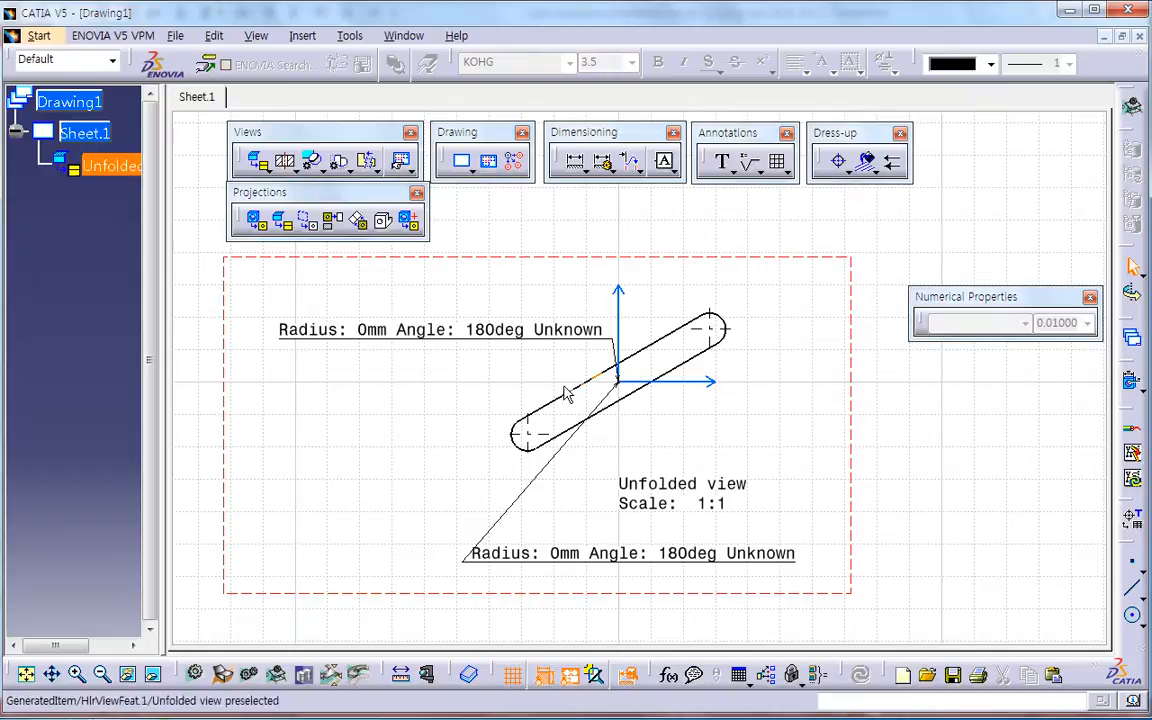
Step: Check the Example_04 flat pattern in PowerPoint, return to the CATIA drawing, and try rotating the unfolded view by 30°
key("alt+Tab")
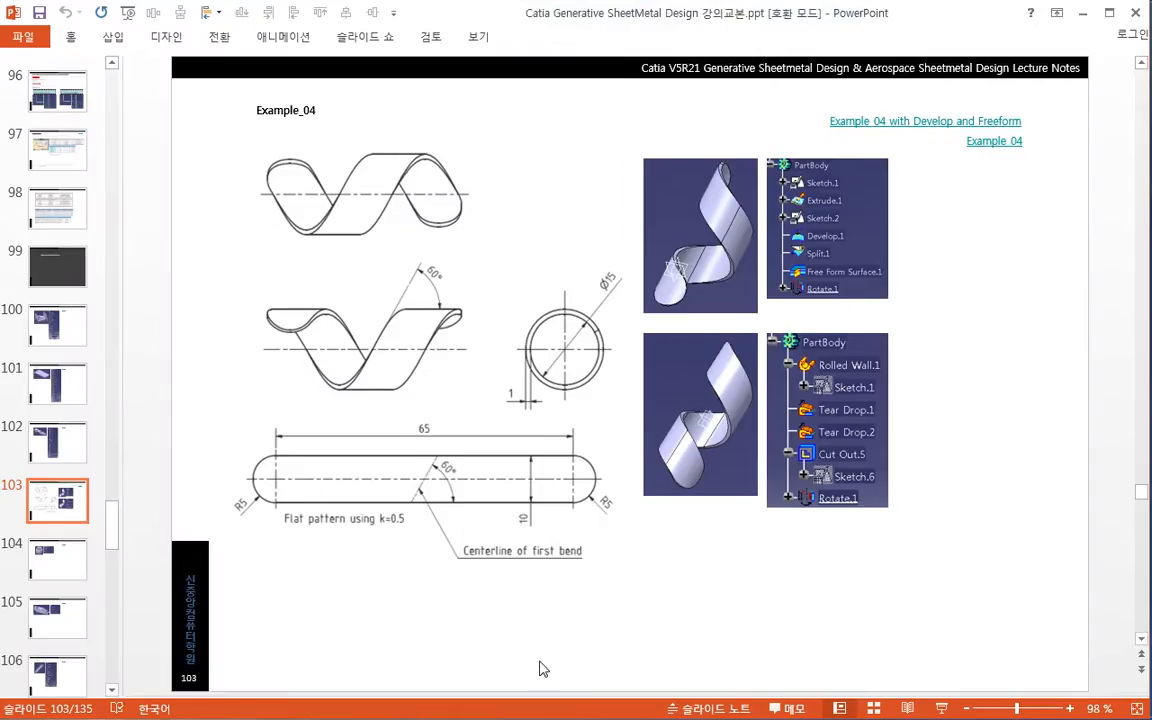
key("alt+Tab")
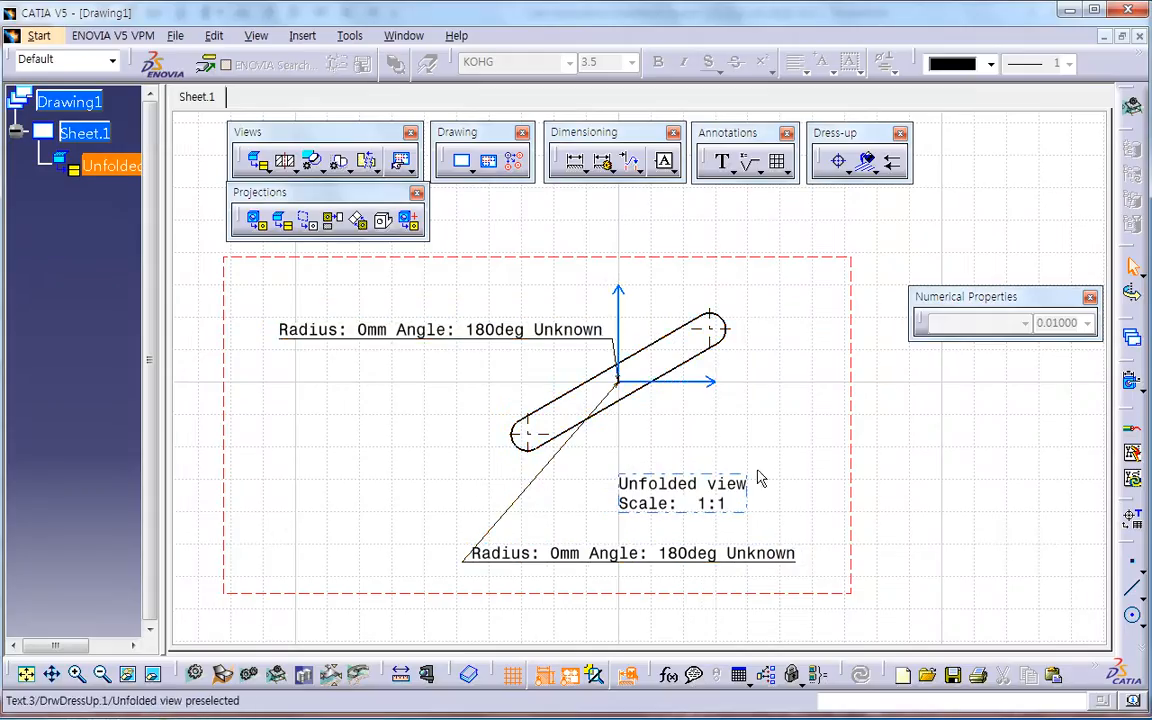
right_click(851, 367)
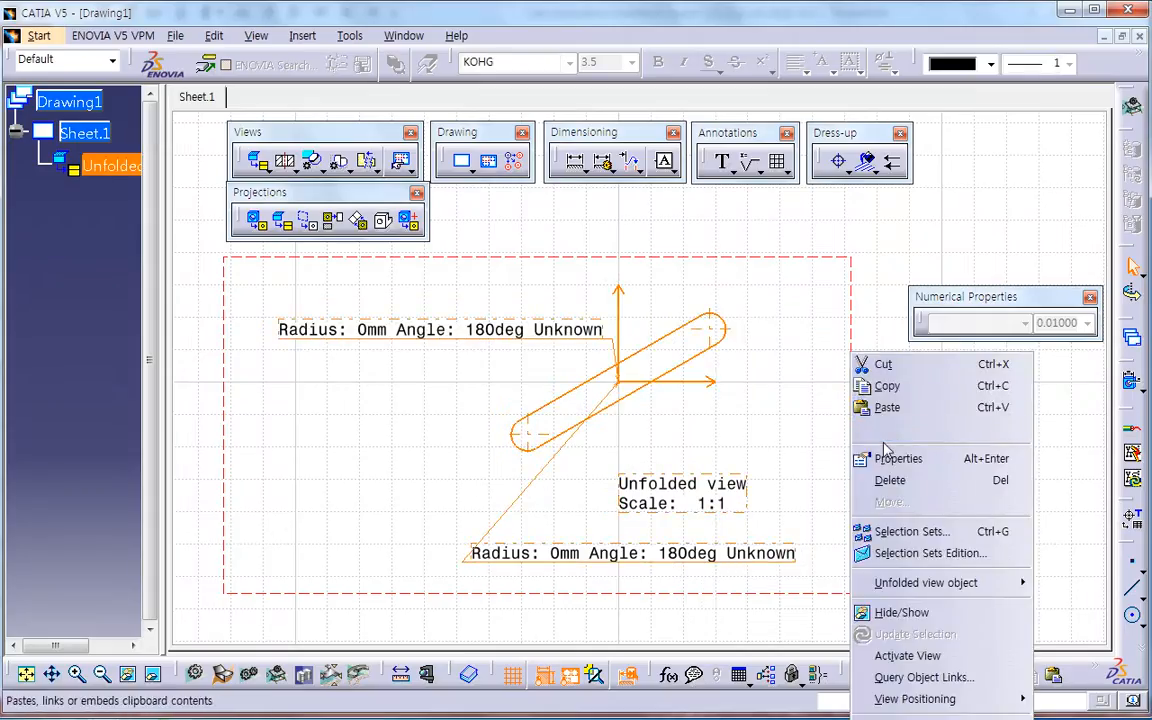
left_click(892, 455)
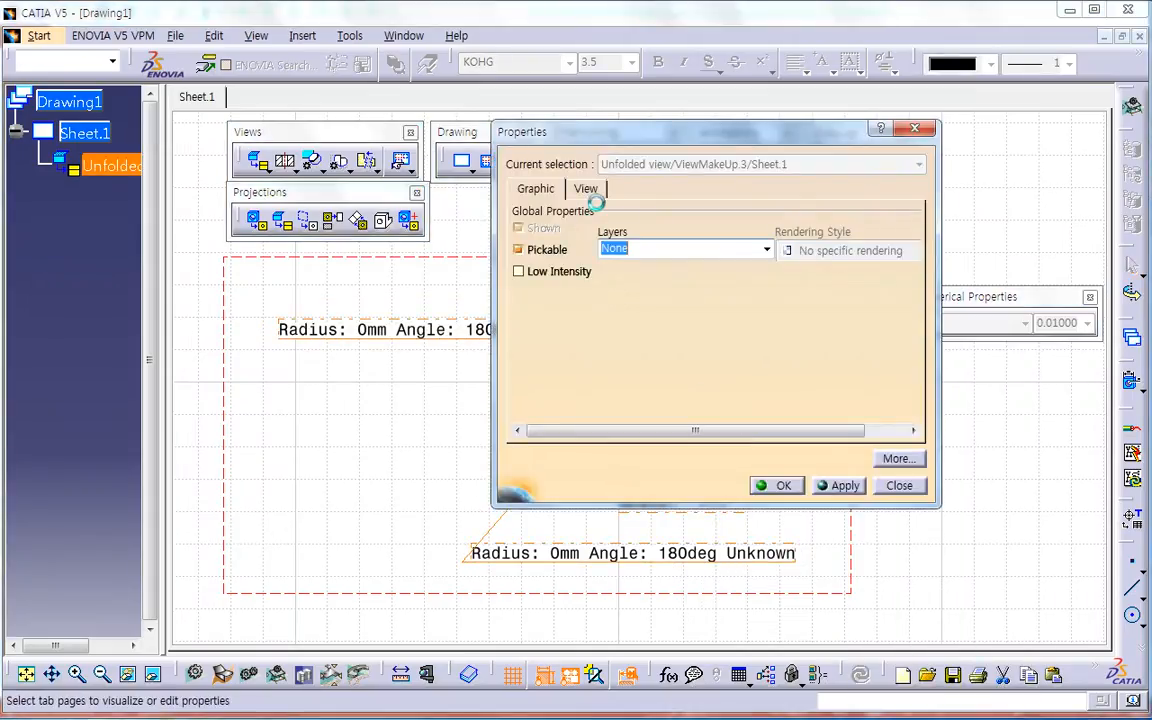
left_click(588, 189)
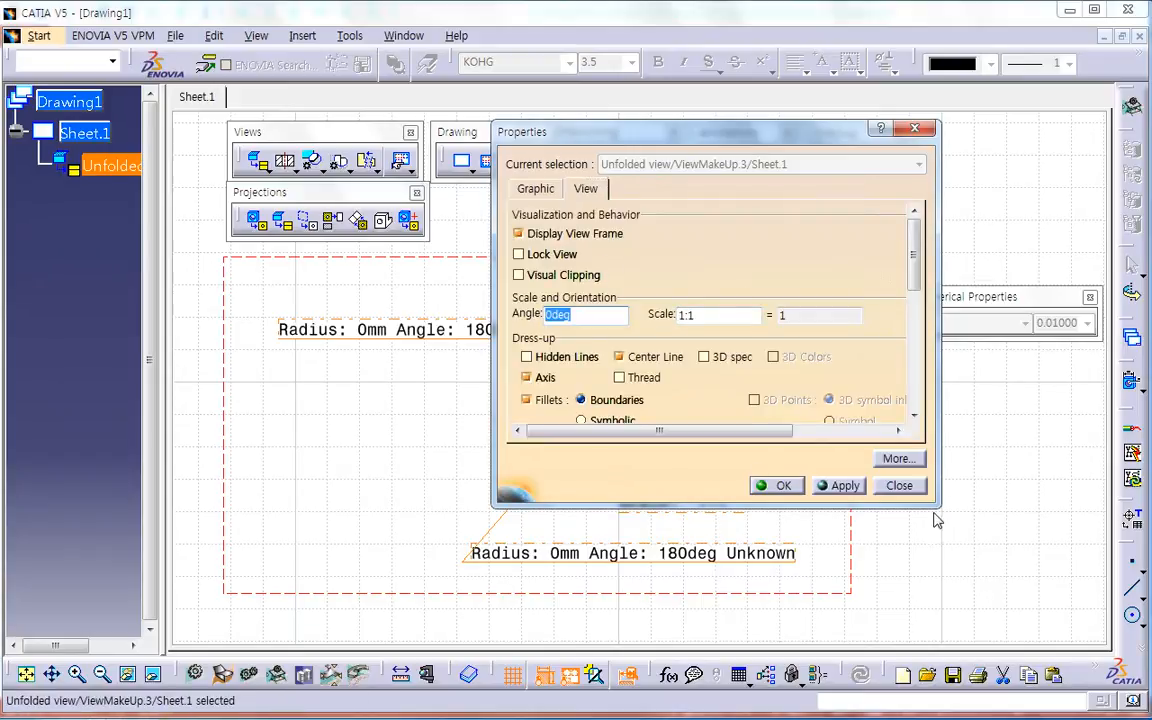
left_click_drag(942, 508, 992, 662)
left_click_drag(740, 131, 850, 125)
type("30")
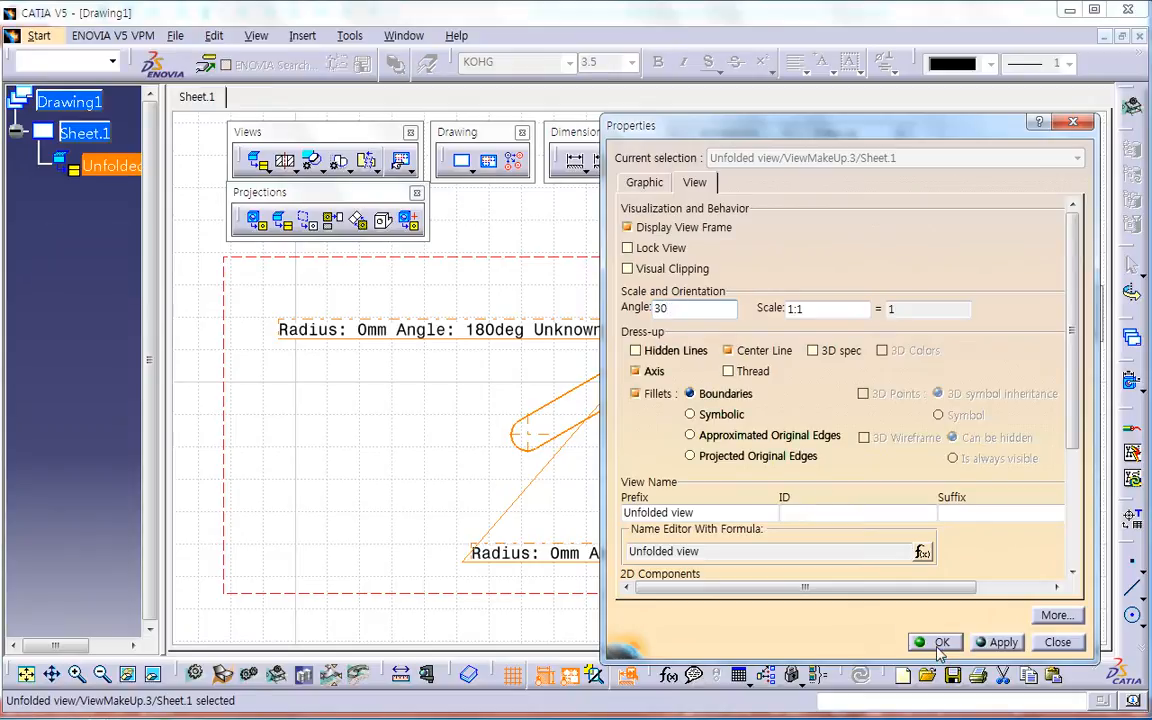
key("Return")
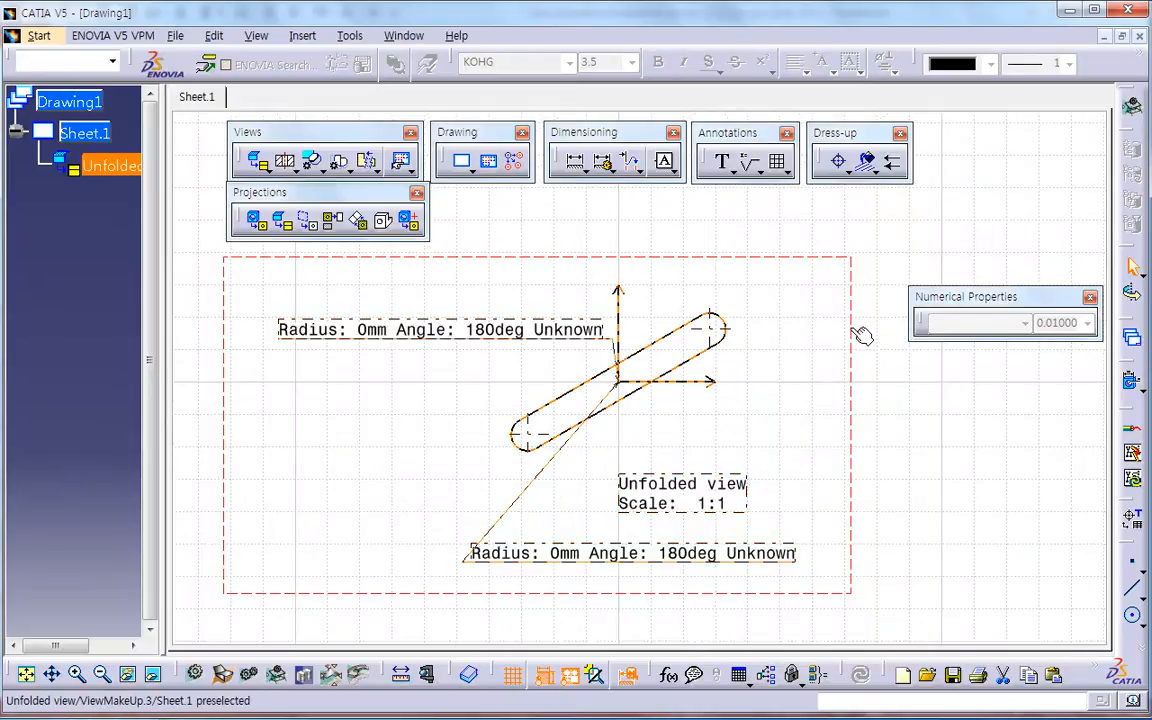
Step: Try setting the unfolded view's angle to -30° and undo the rotation
right_click(852, 327)
left_click(858, 432)
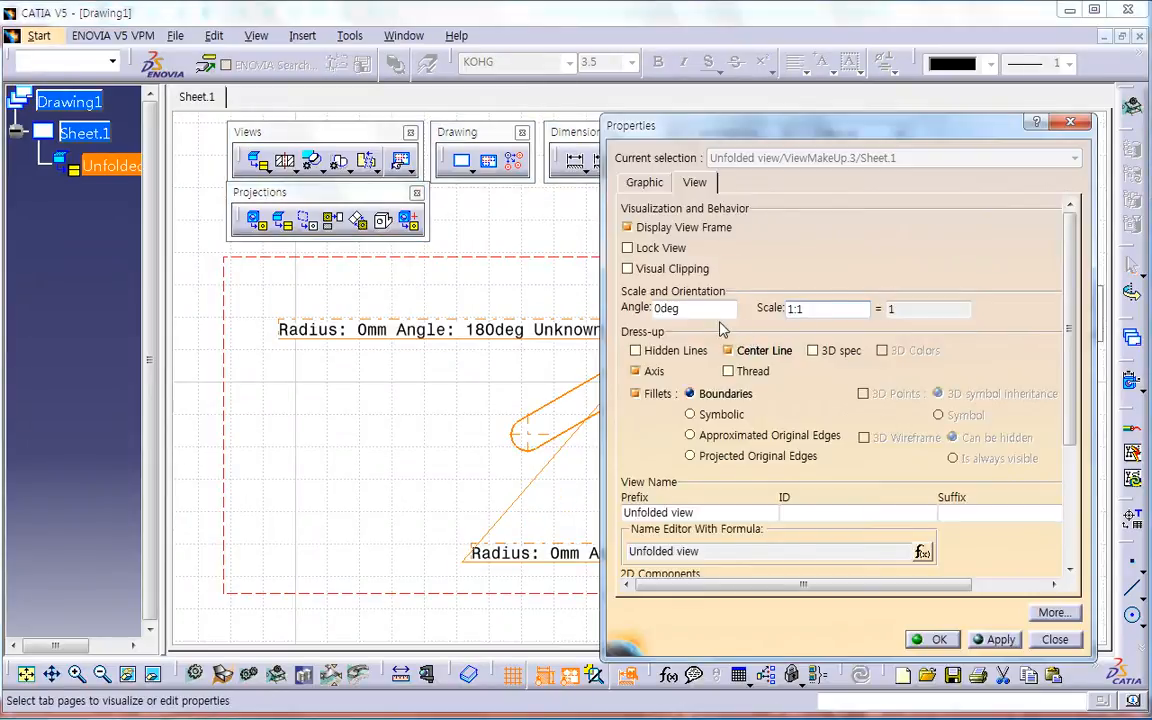
type("-30")
key("Return")
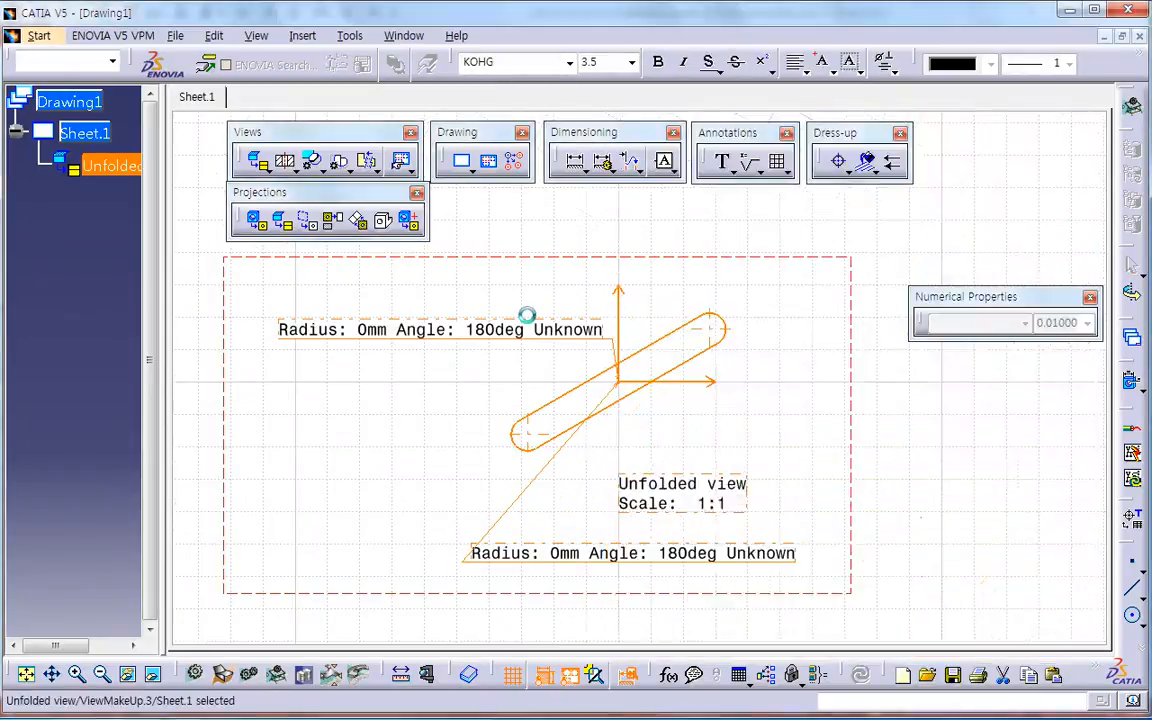
left_click(776, 483)
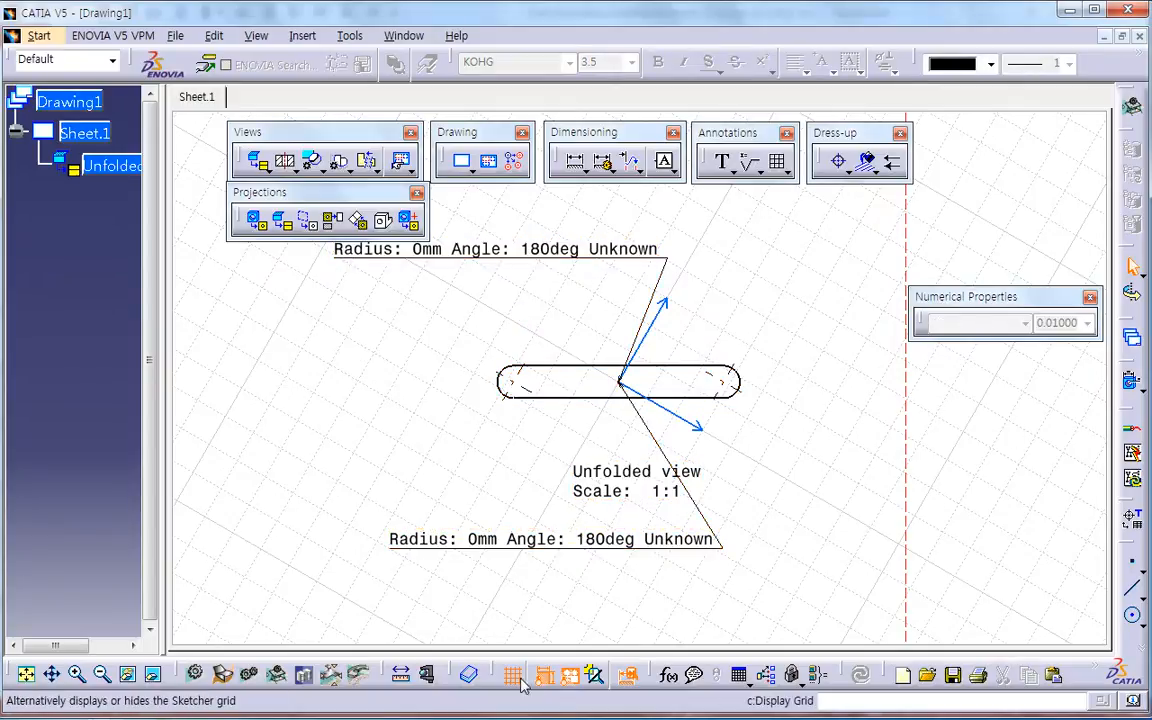
left_click(697, 578)
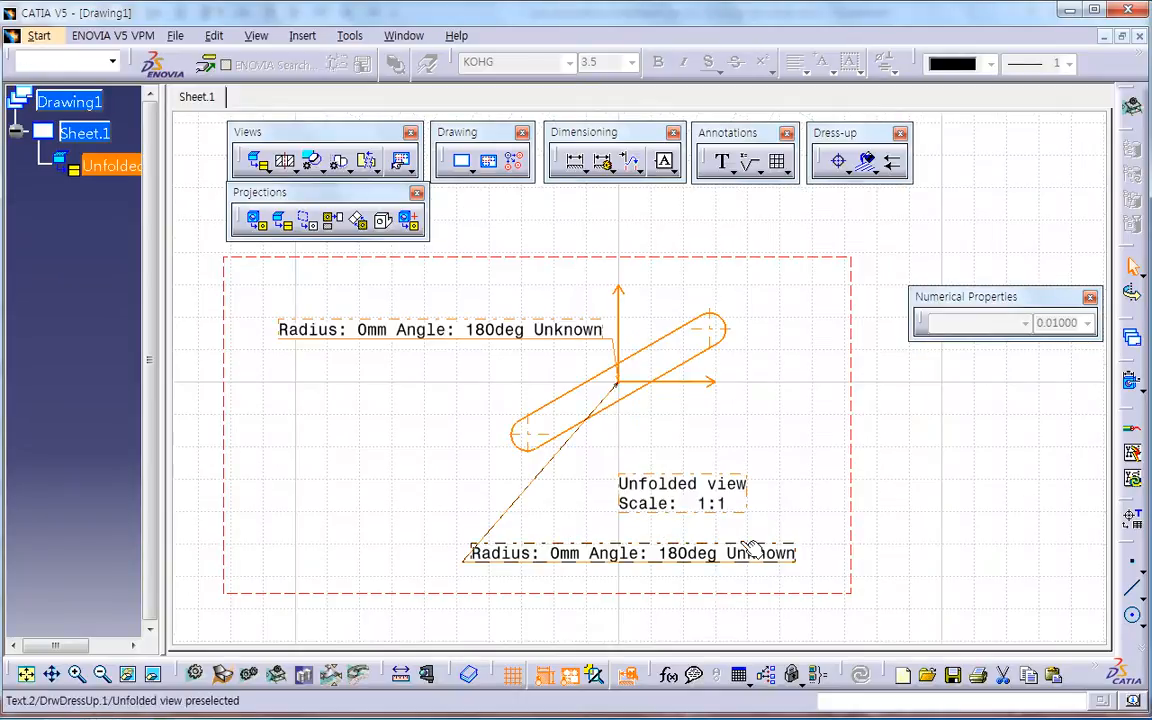
Step: Return to the Example_Test_)4 part and unfold the helical strip into its flat view
left_click(995, 527)
key("ctrl+Tab")
middle_click_drag(535, 478, 484, 483)
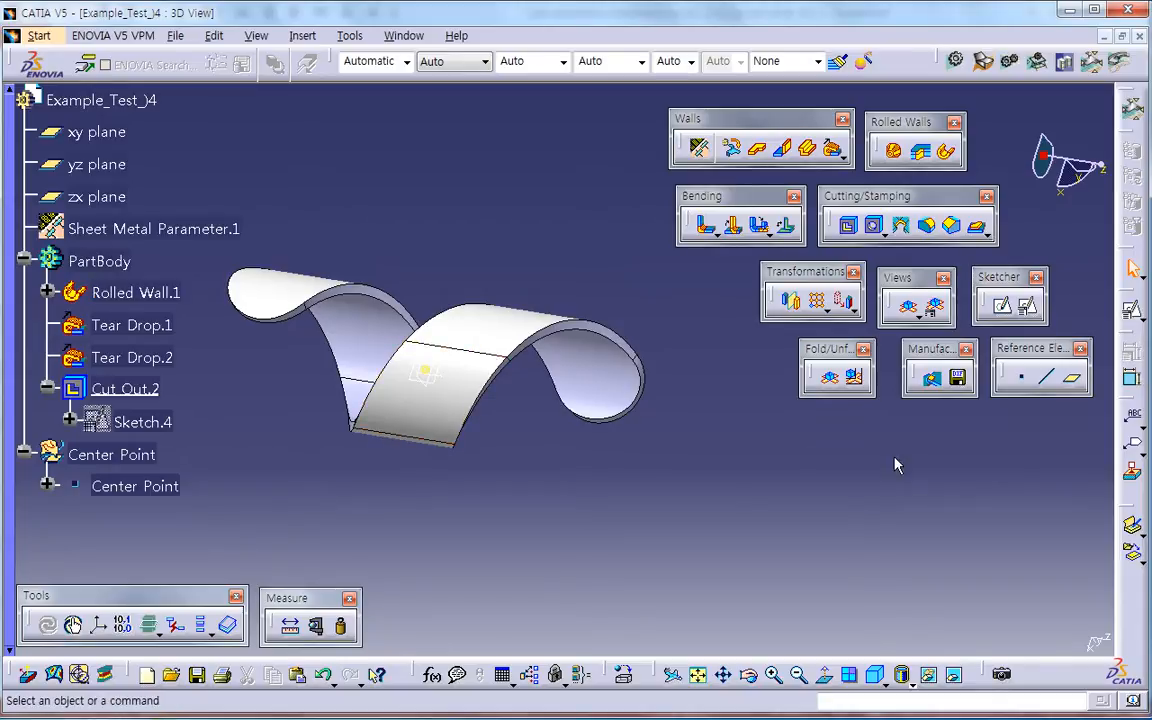
left_click(829, 376)
middle_click_drag(470, 524, 556, 490)
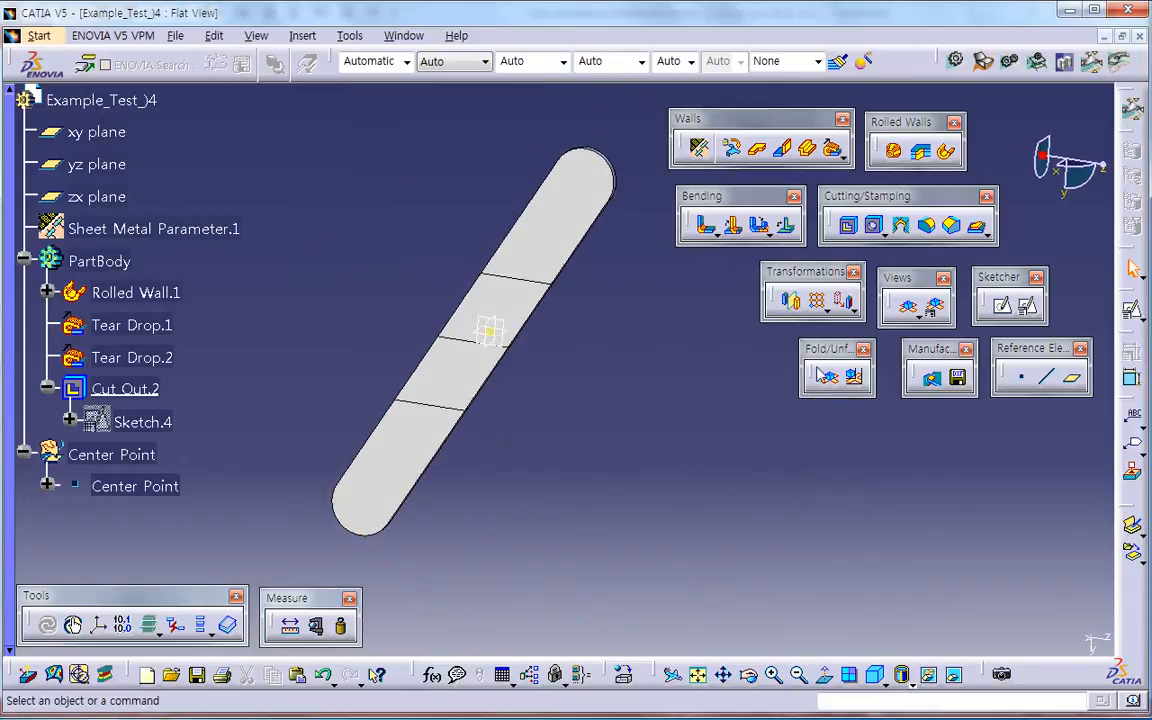
Step: Add a Rotate transformation to the unfolded body, using the X axis as the rotation axis
left_click(853, 311)
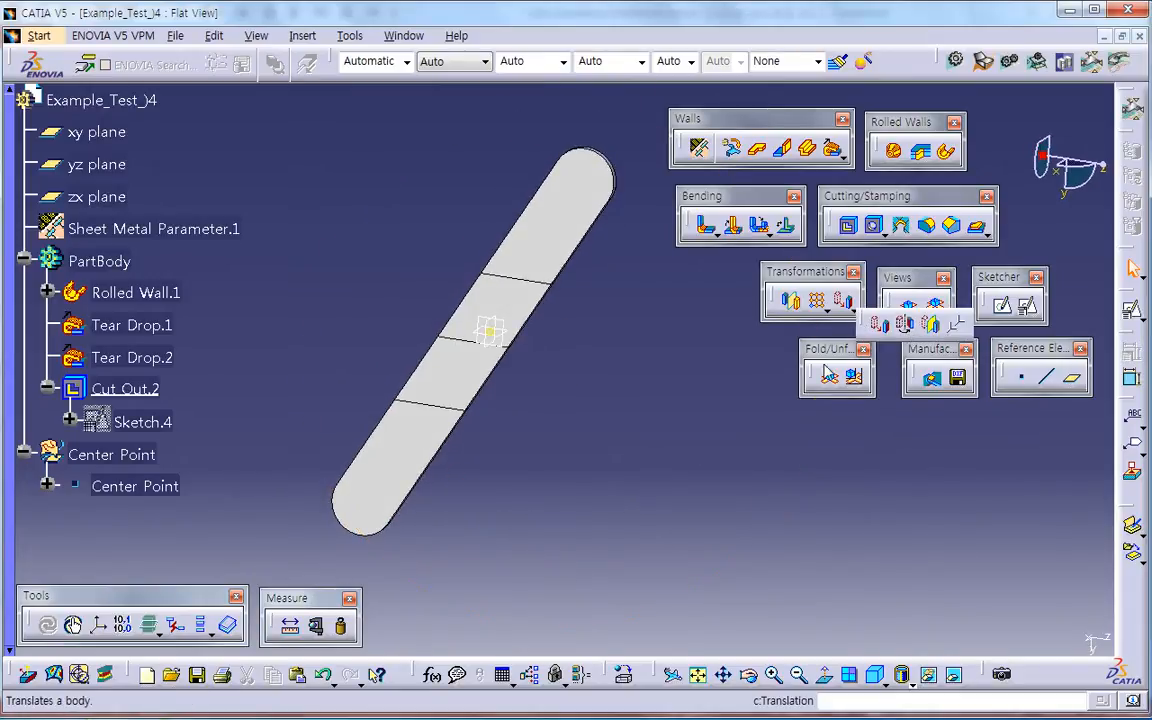
left_click(879, 323)
left_click(656, 411)
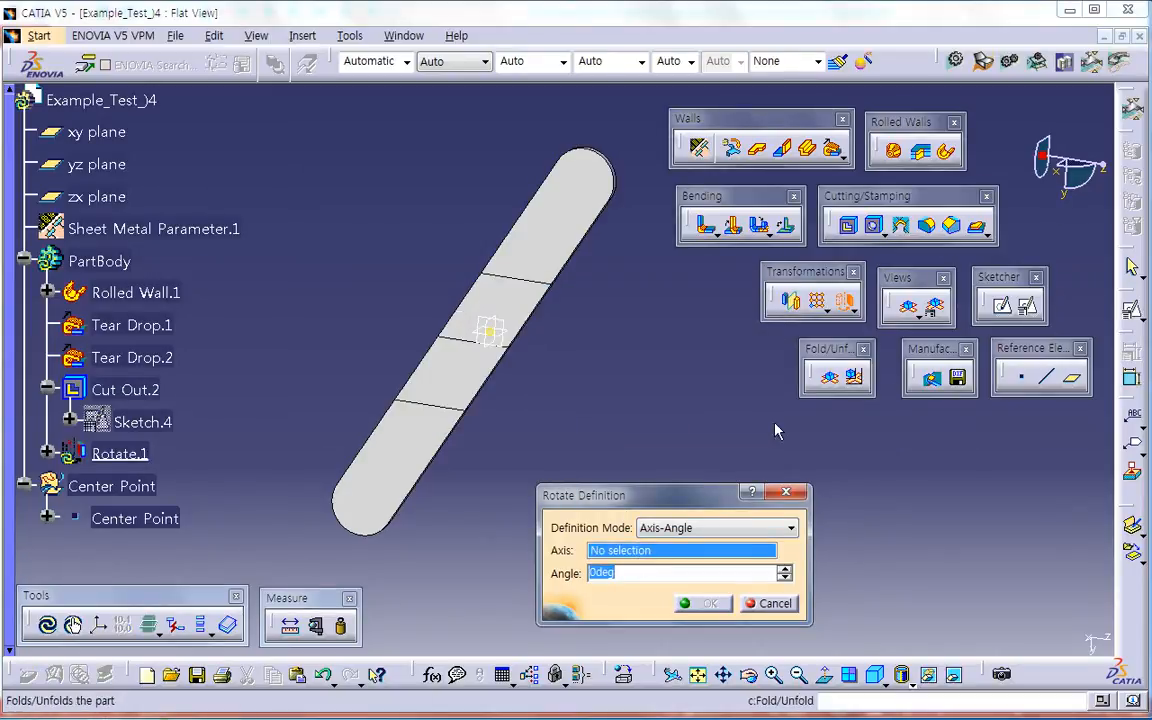
right_click(672, 554)
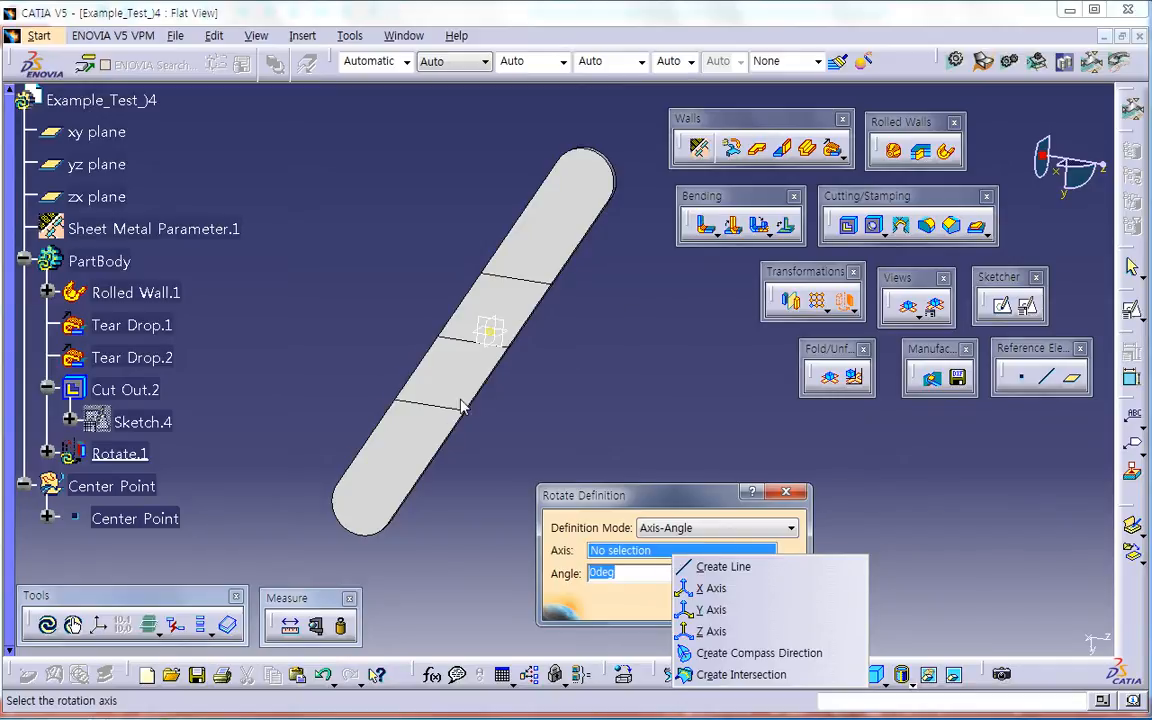
left_click(605, 381)
middle_click_drag(604, 382, 611, 308)
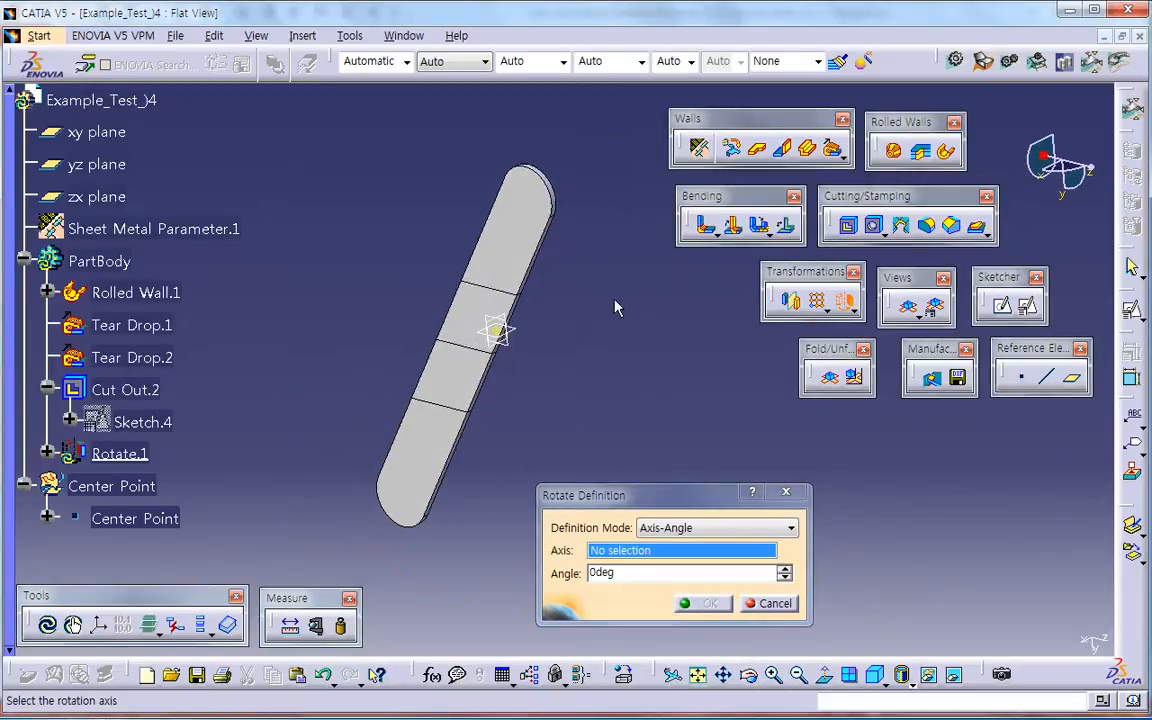
right_click(608, 550)
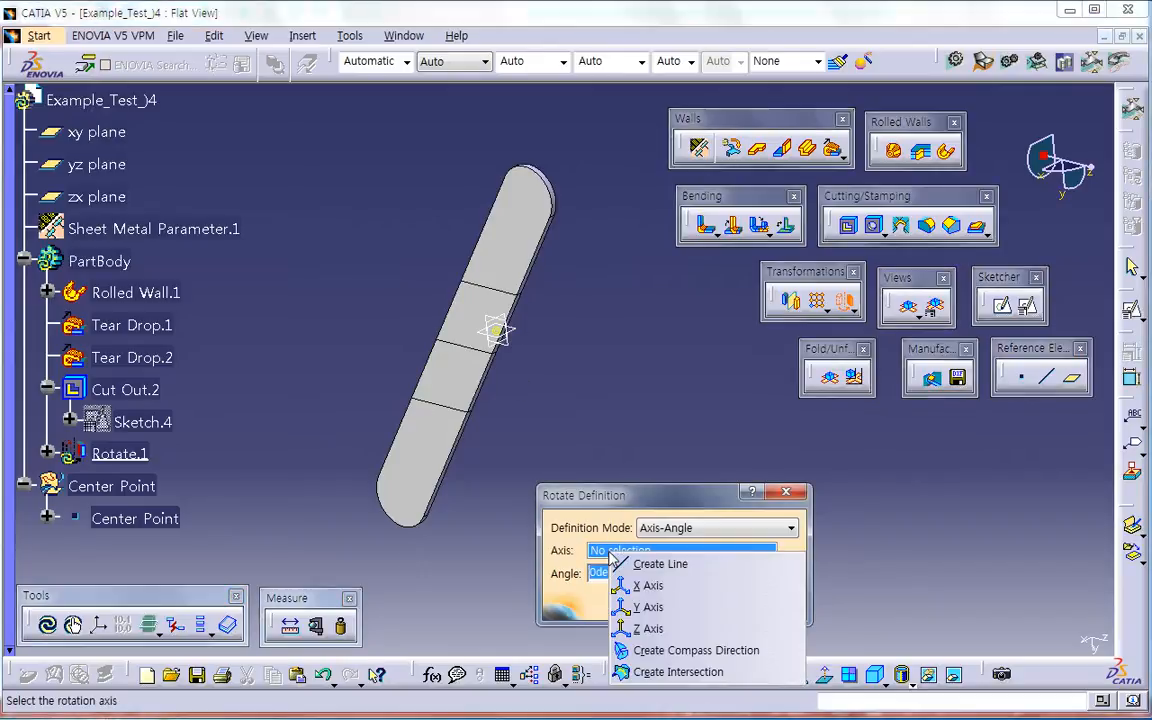
left_click(618, 585)
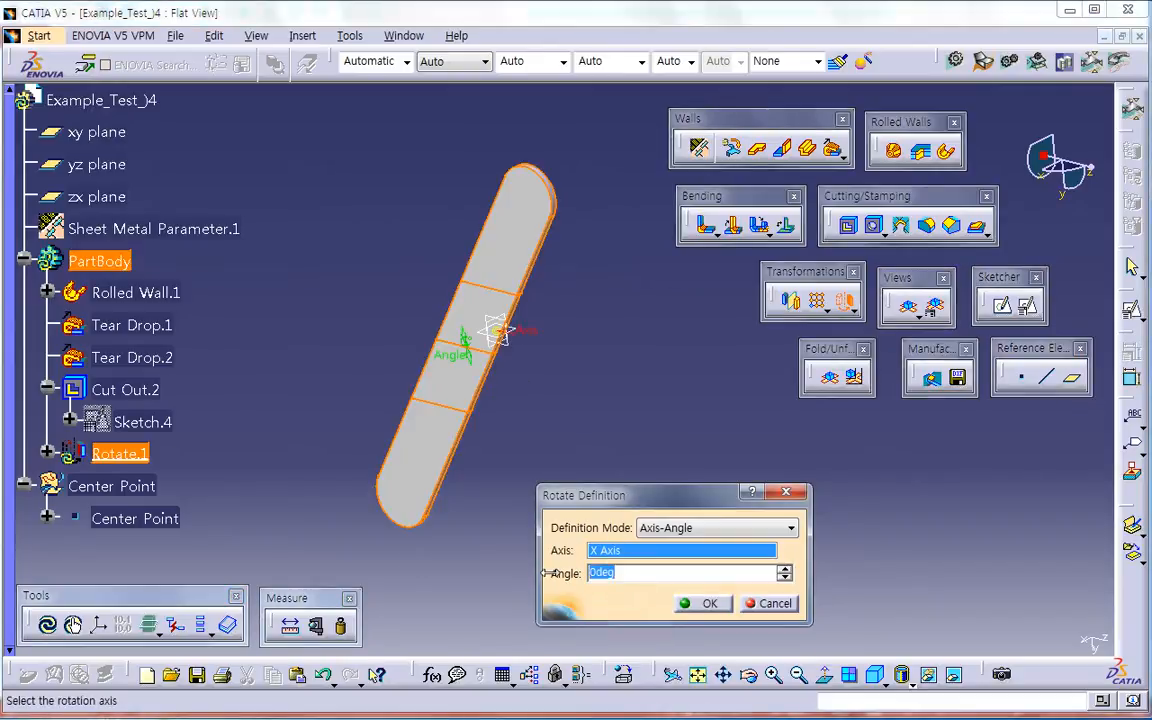
Step: Set the body's rotation angle about the X axis to 300° and apply the rotation
mouse_move(463, 355)
left_mouse_down()
mouse_move(468, 347)
mouse_move(457, 354)
left_mouse_up()
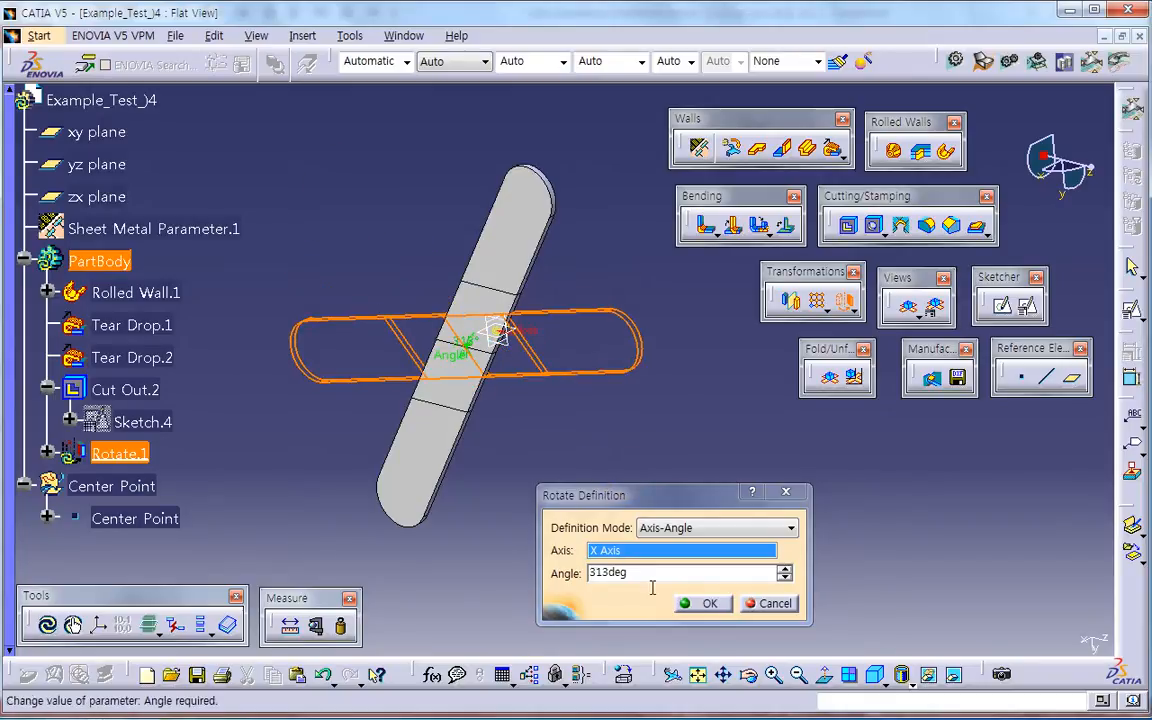
middle_click_drag(440, 450, 578, 343)
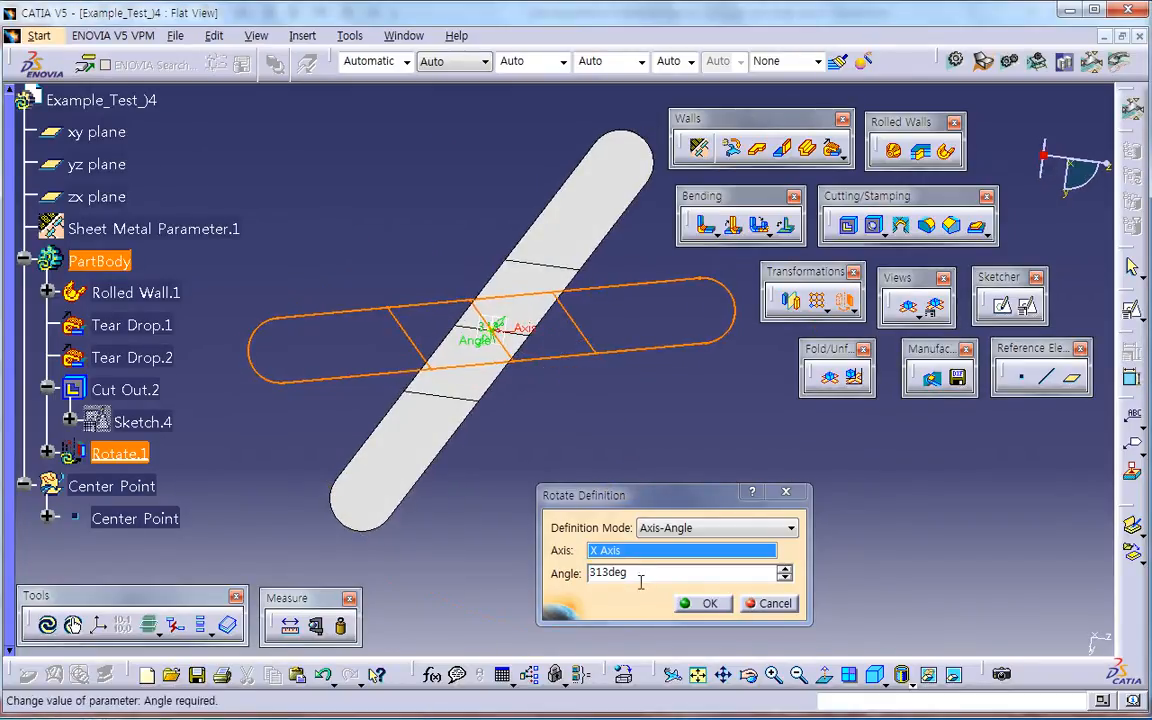
double_click(600, 572)
type("300")
key("Return")
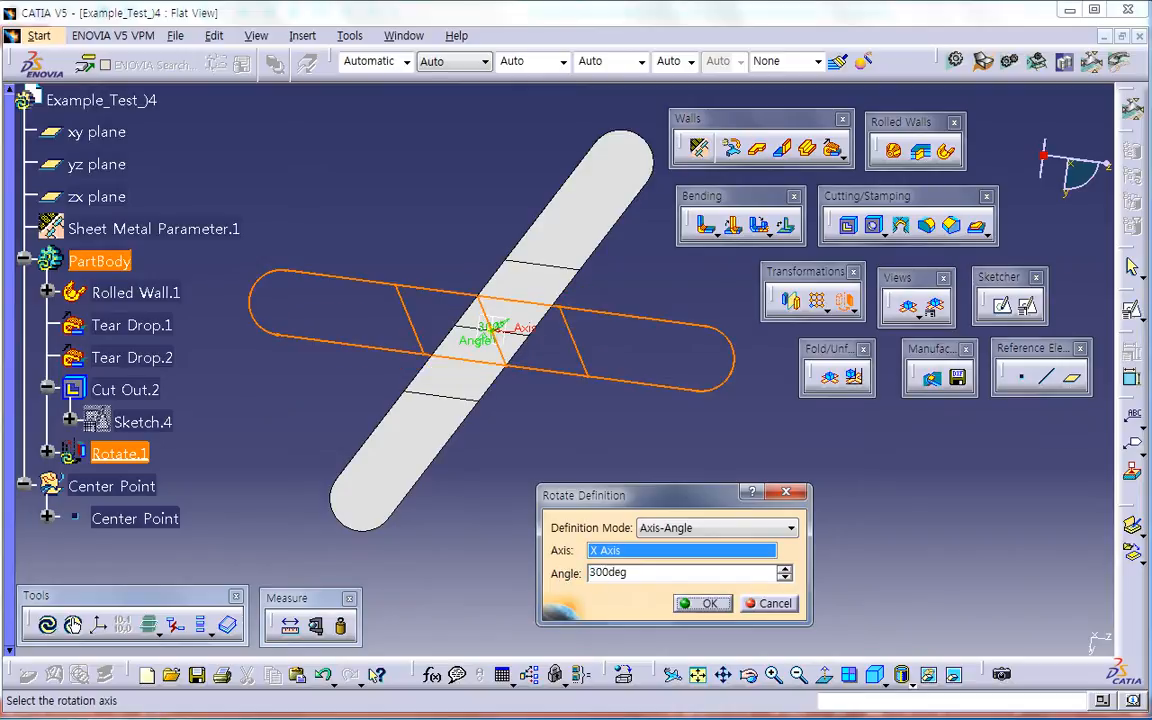
left_click(703, 603)
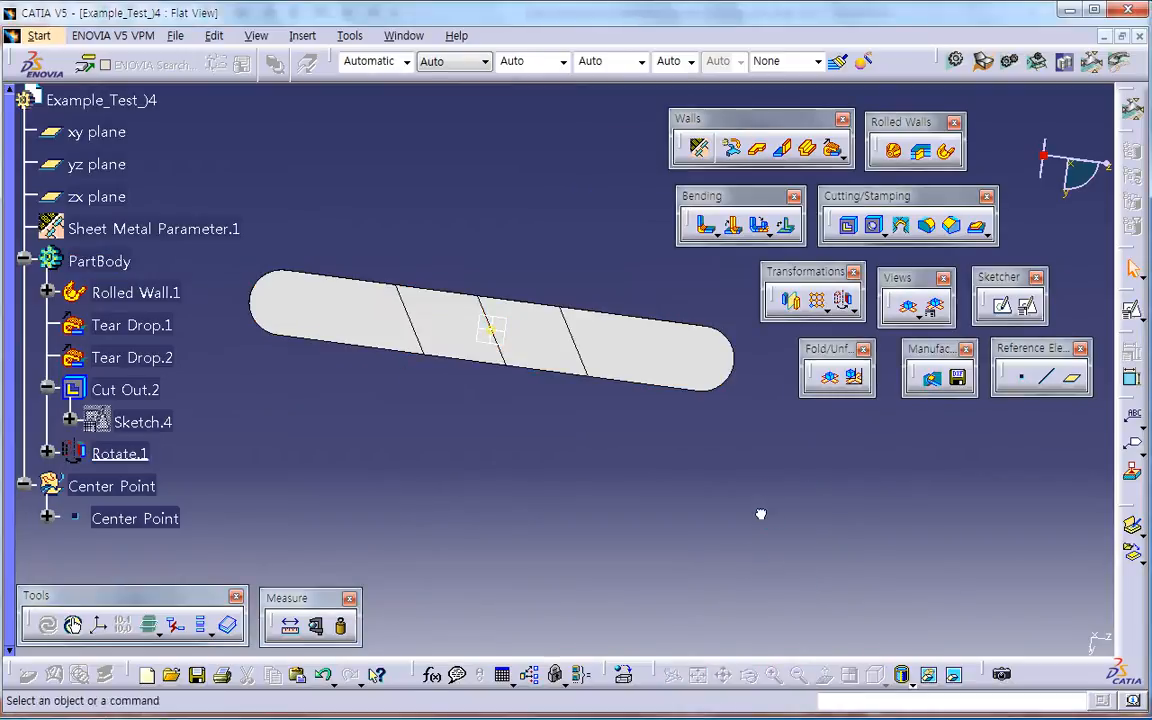
Step: Edit the Rotate.1 feature and set its angle to 30°
left_click(1078, 175)
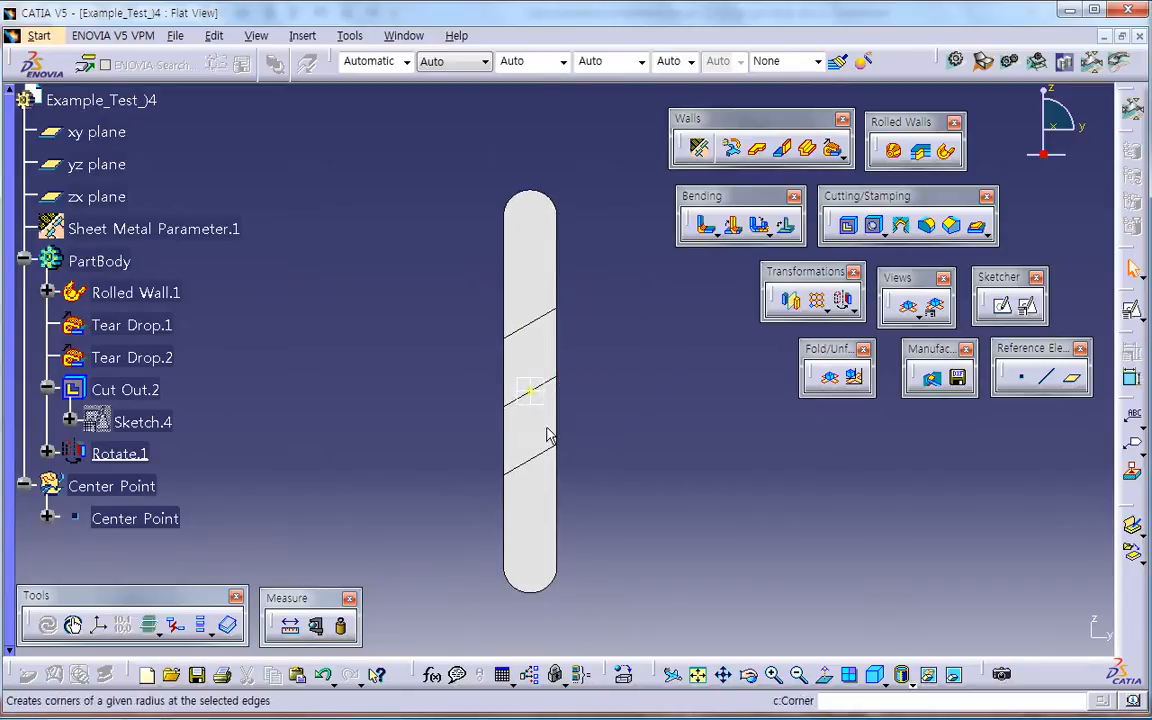
double_click(120, 455)
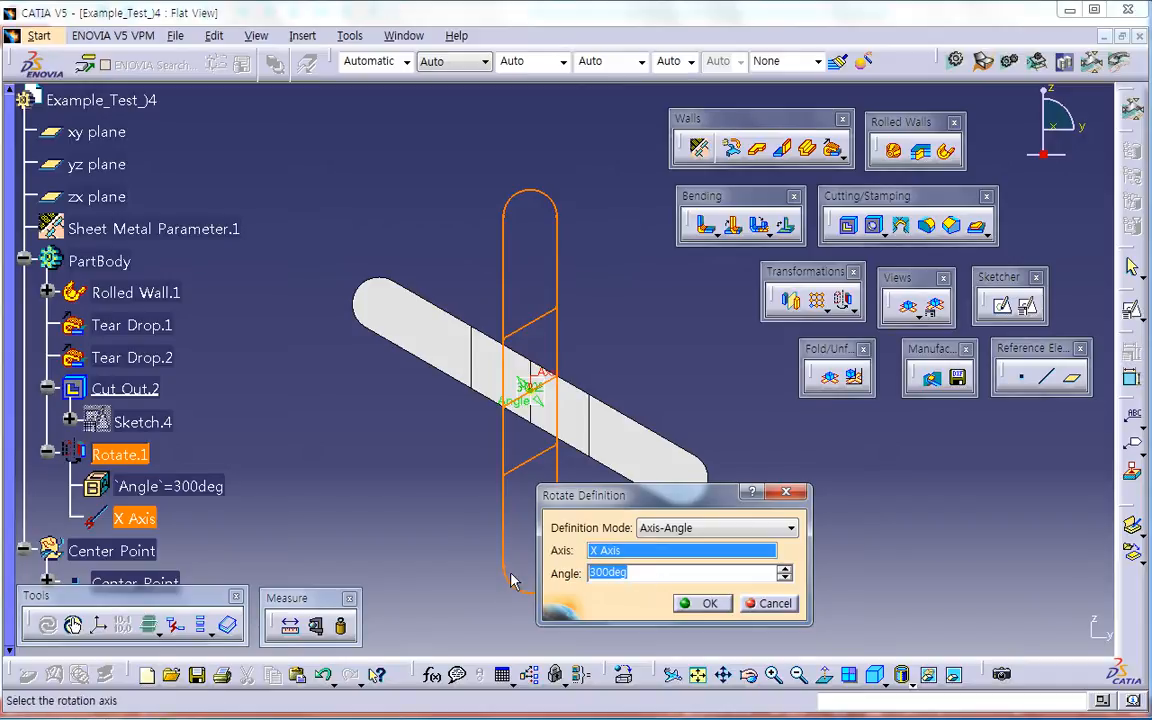
left_click_drag(524, 394, 520, 452)
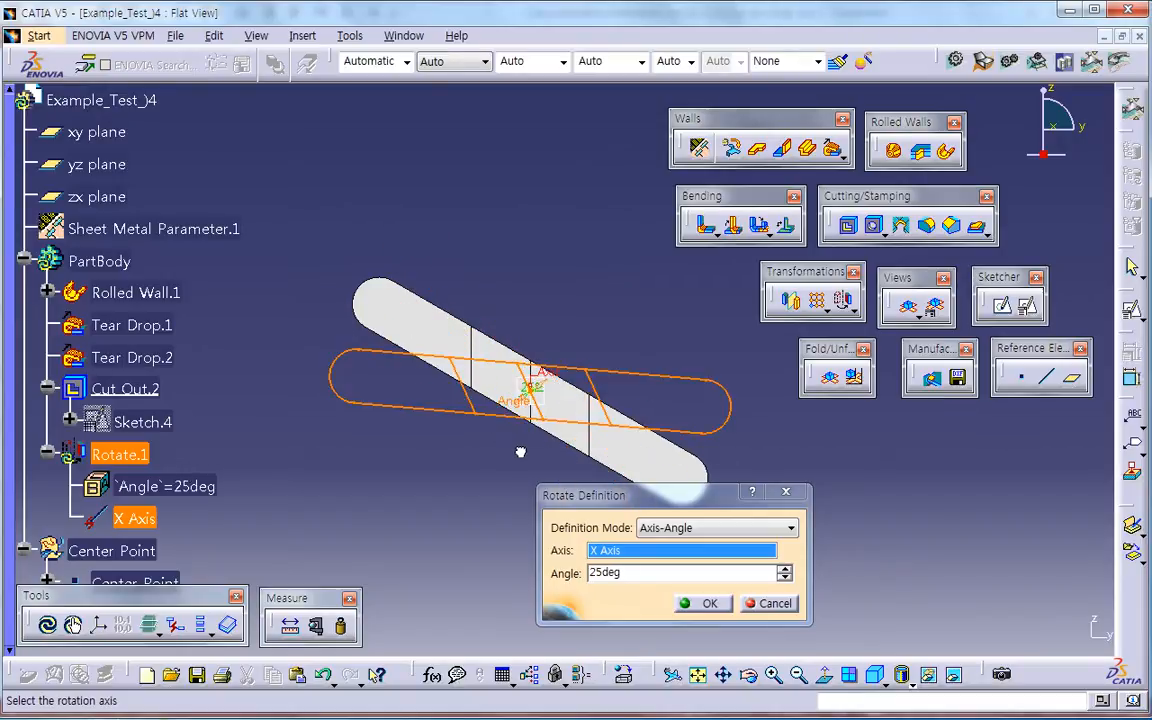
left_click_drag(622, 573, 548, 585)
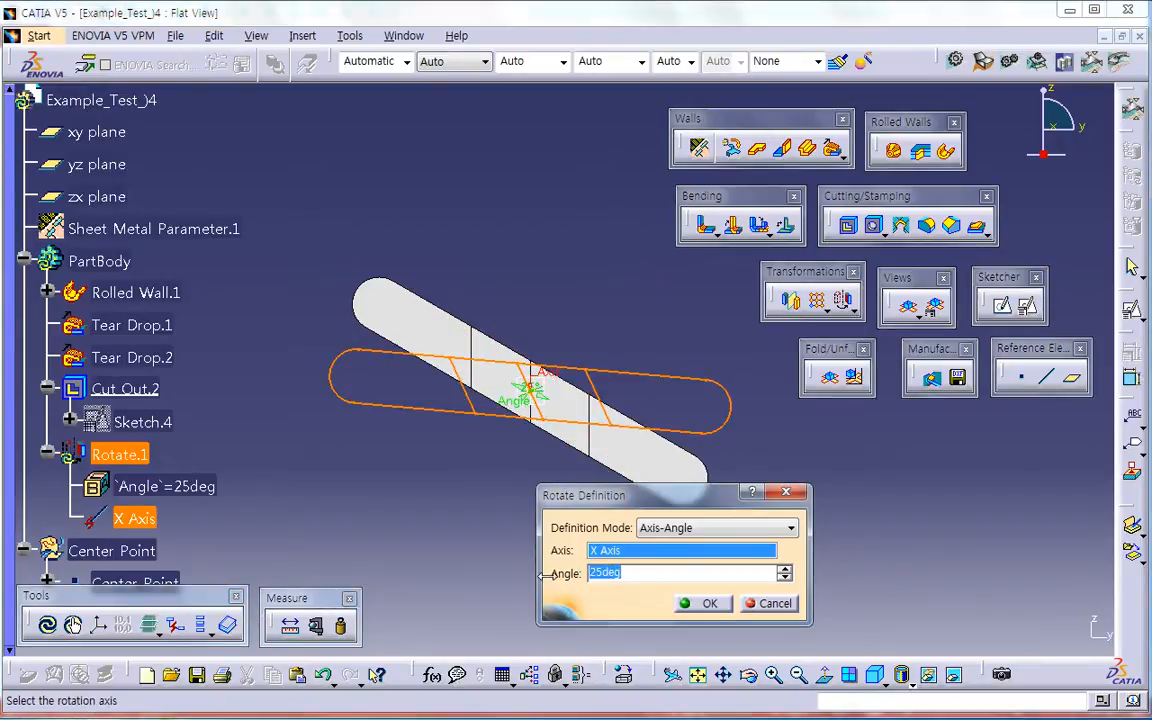
type("30")
key("Return")
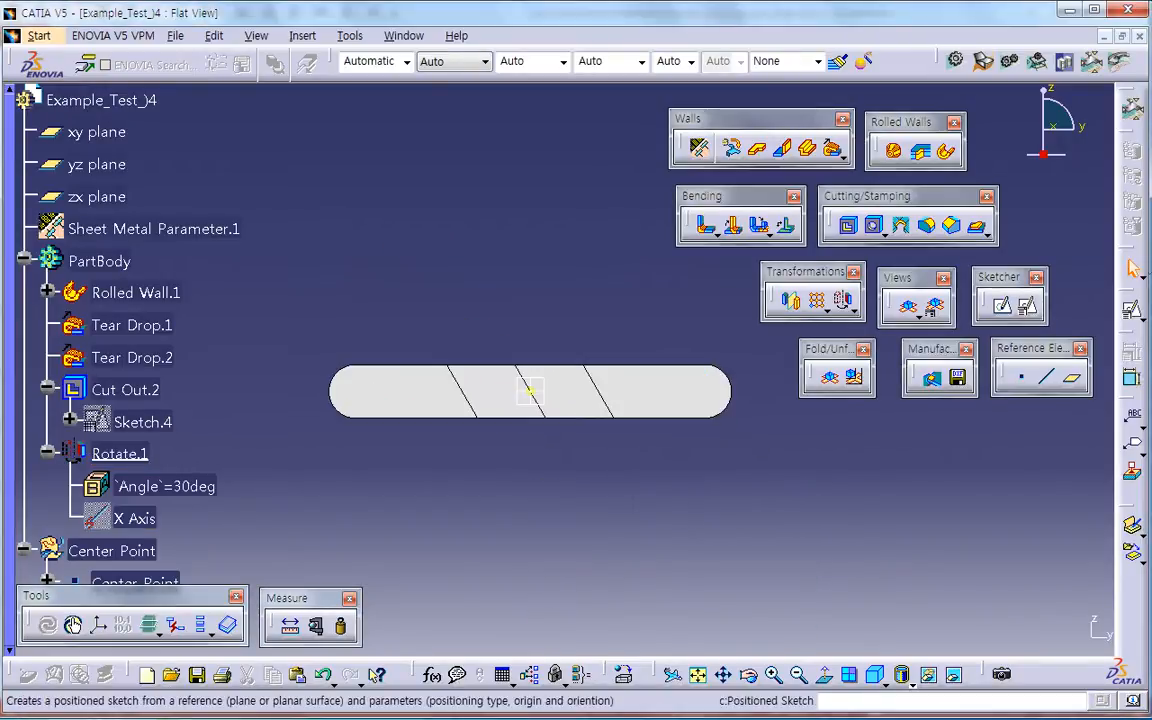
Step: Inspect the rotated flat pattern from both sides and fold the strip back into its 3D helical shape
left_click(1061, 126)
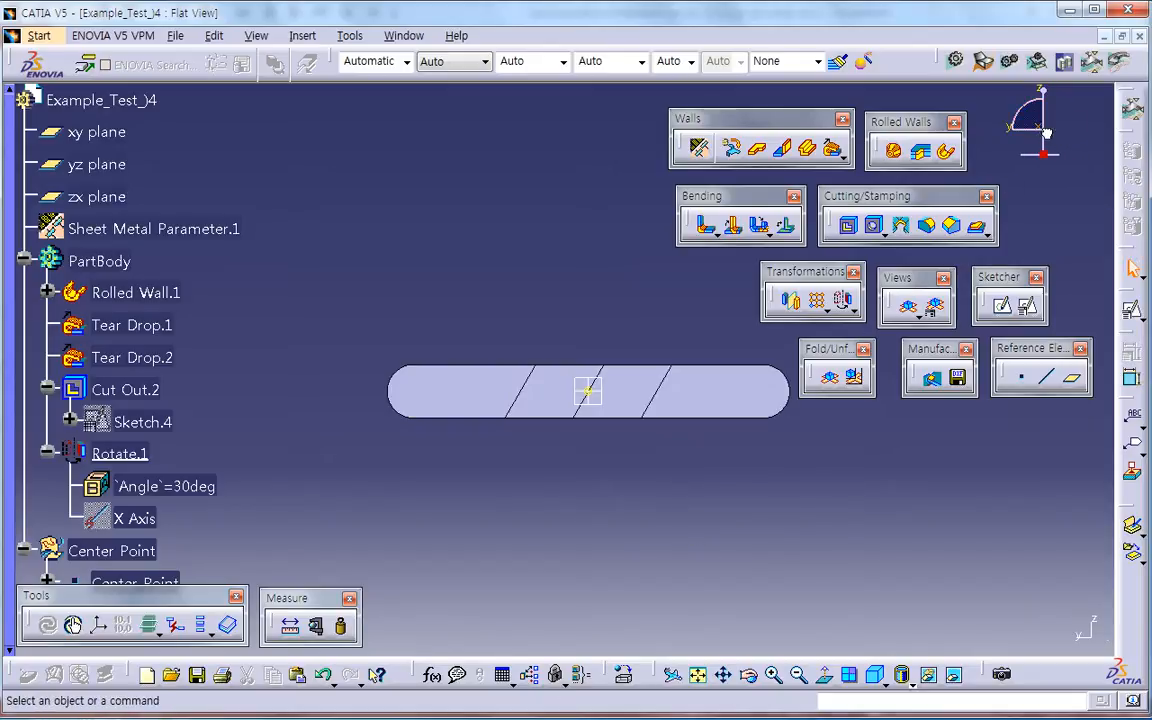
left_click(1040, 160)
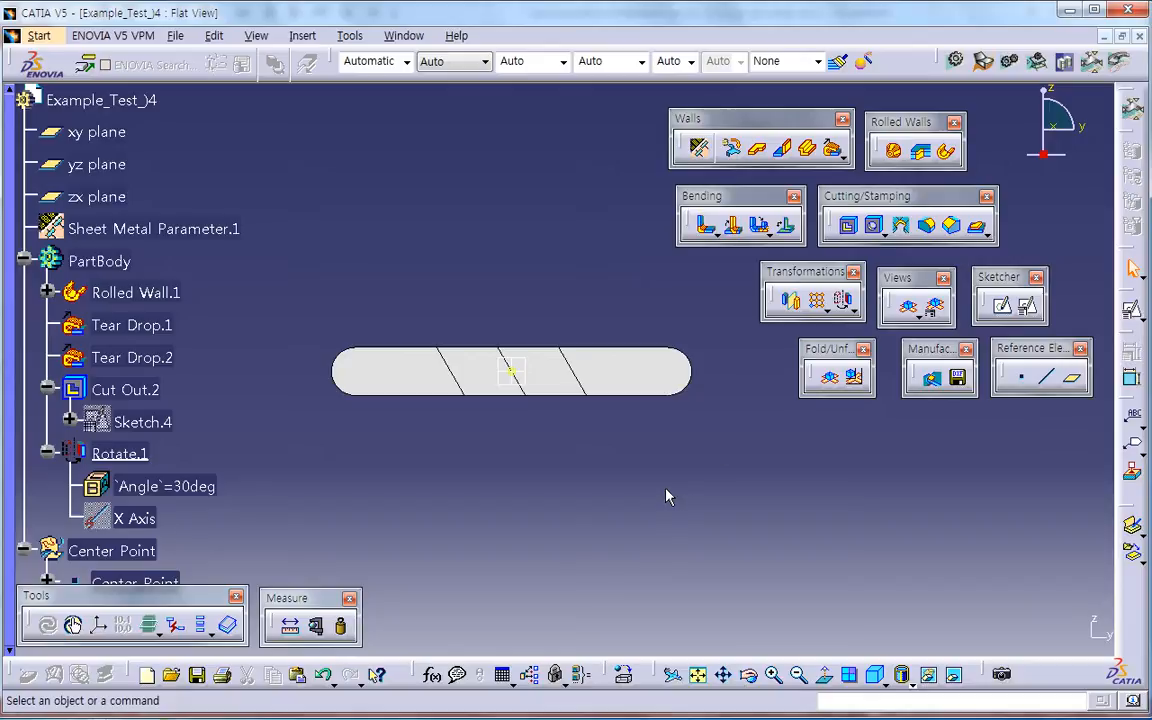
left_click(829, 376)
middle_click_drag(490, 500, 648, 485)
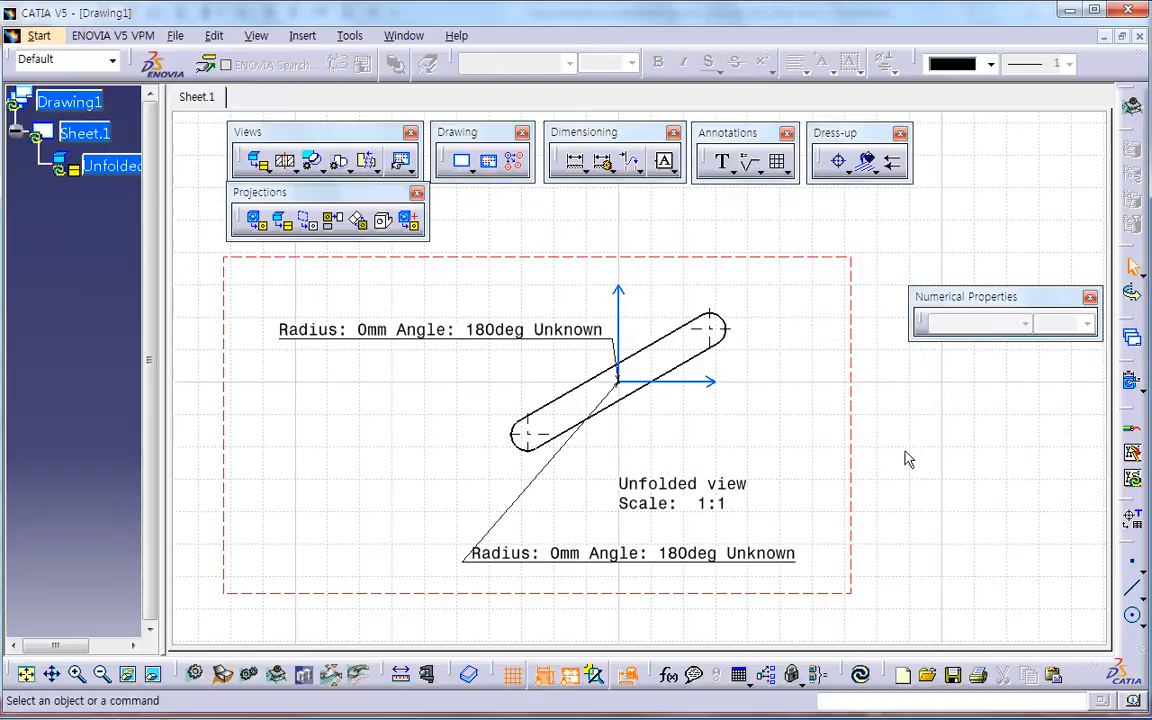
Step: Replace the unfolded view in Drawing1 with a new unfolded view of the part based on the yz plane
left_click(860, 437)
key("Delete")
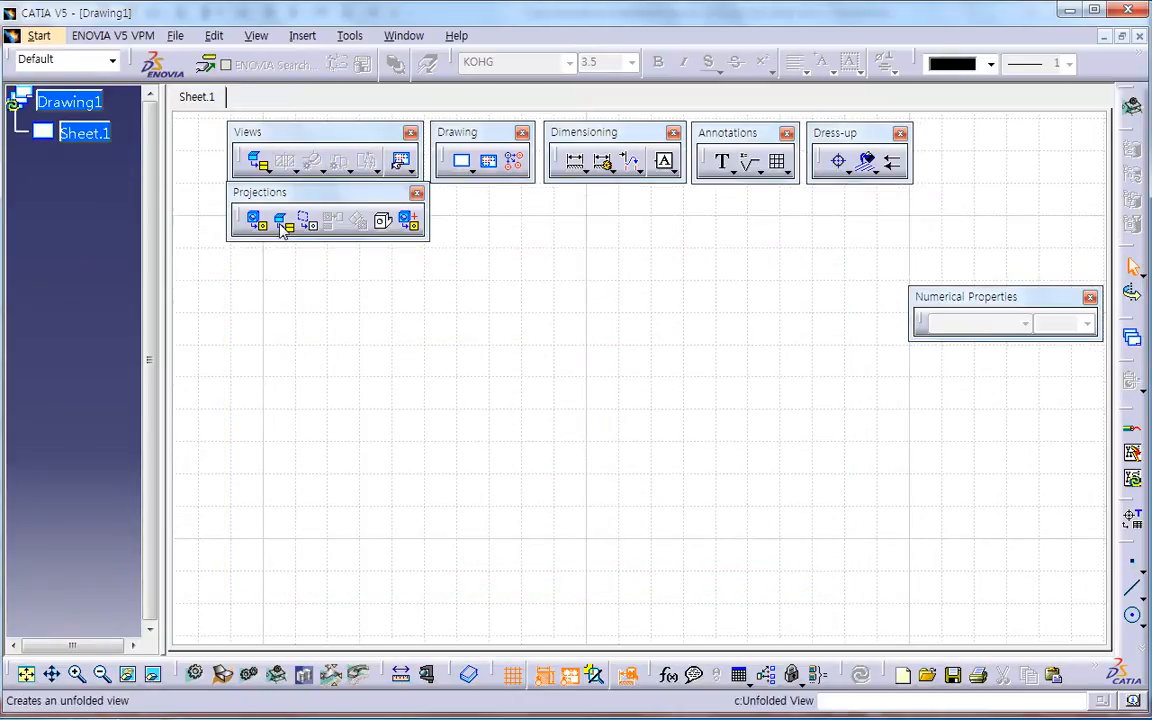
left_click(400, 161)
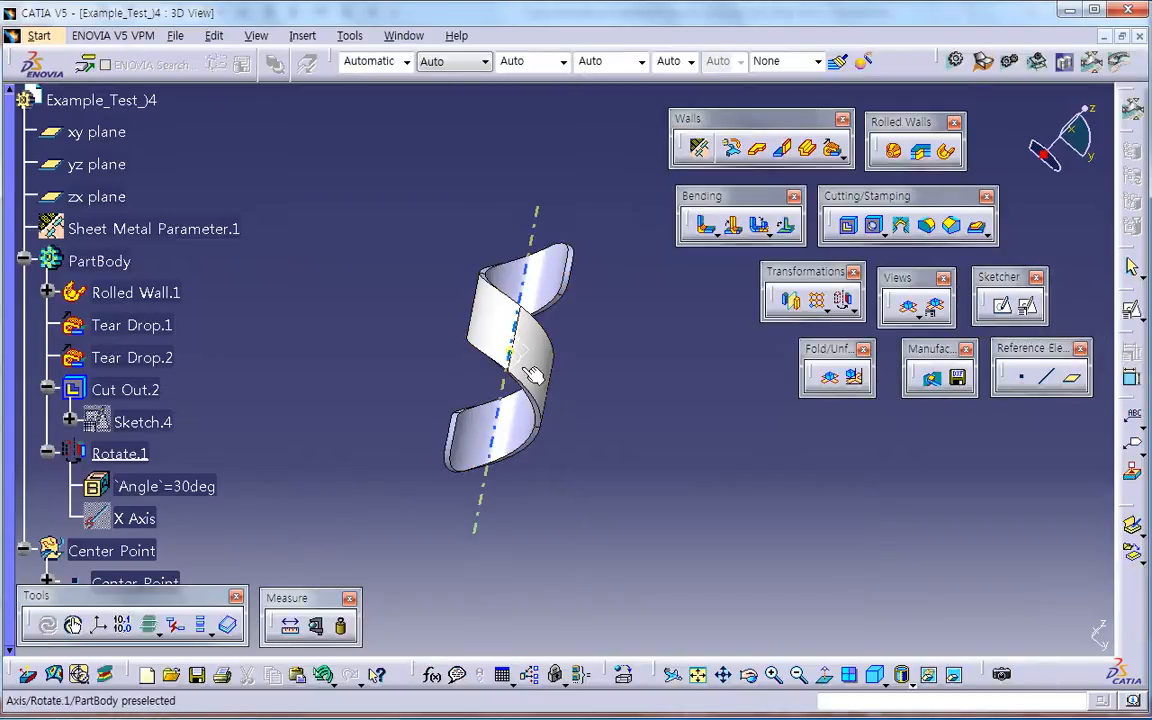
left_click(96, 164)
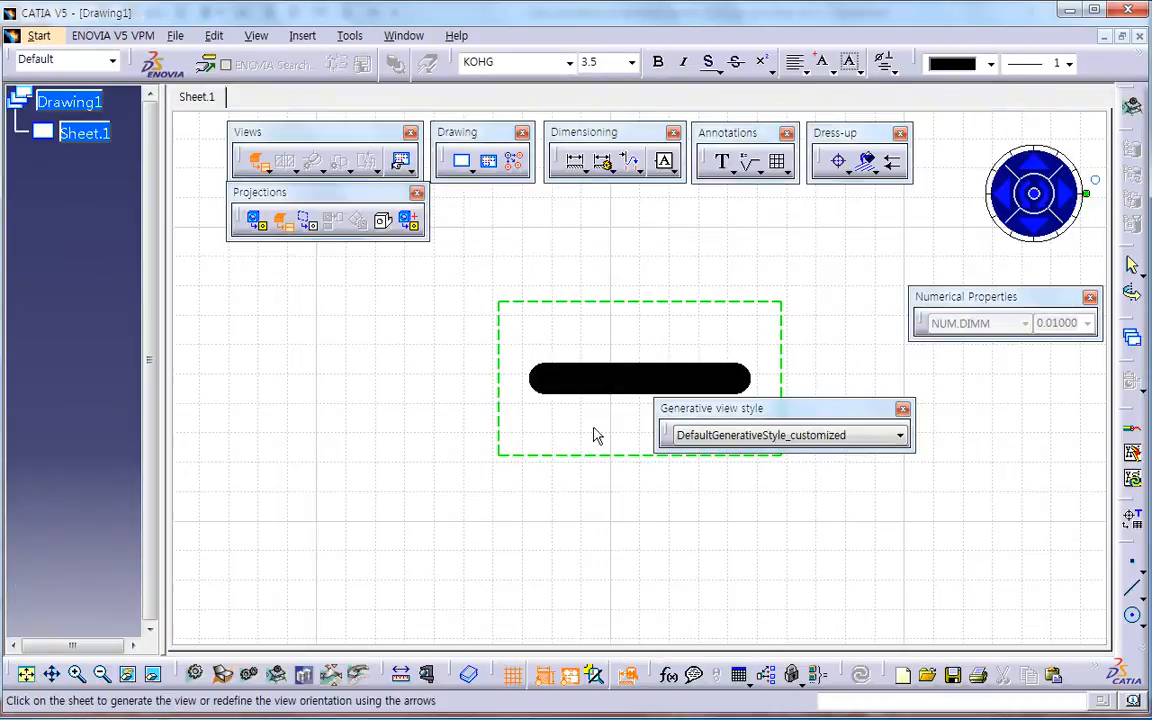
left_click(670, 538)
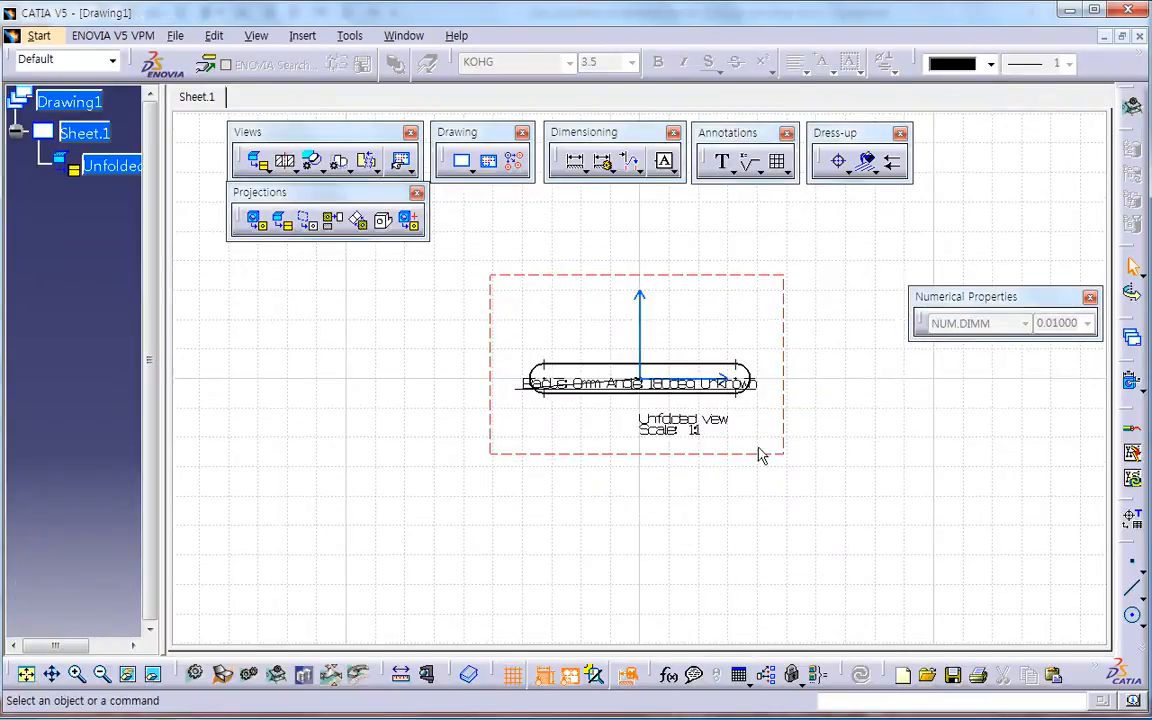
Step: Delete the new unfolded view from the sheet and close Drawing1 without saving
left_click(785, 346)
key("Delete")
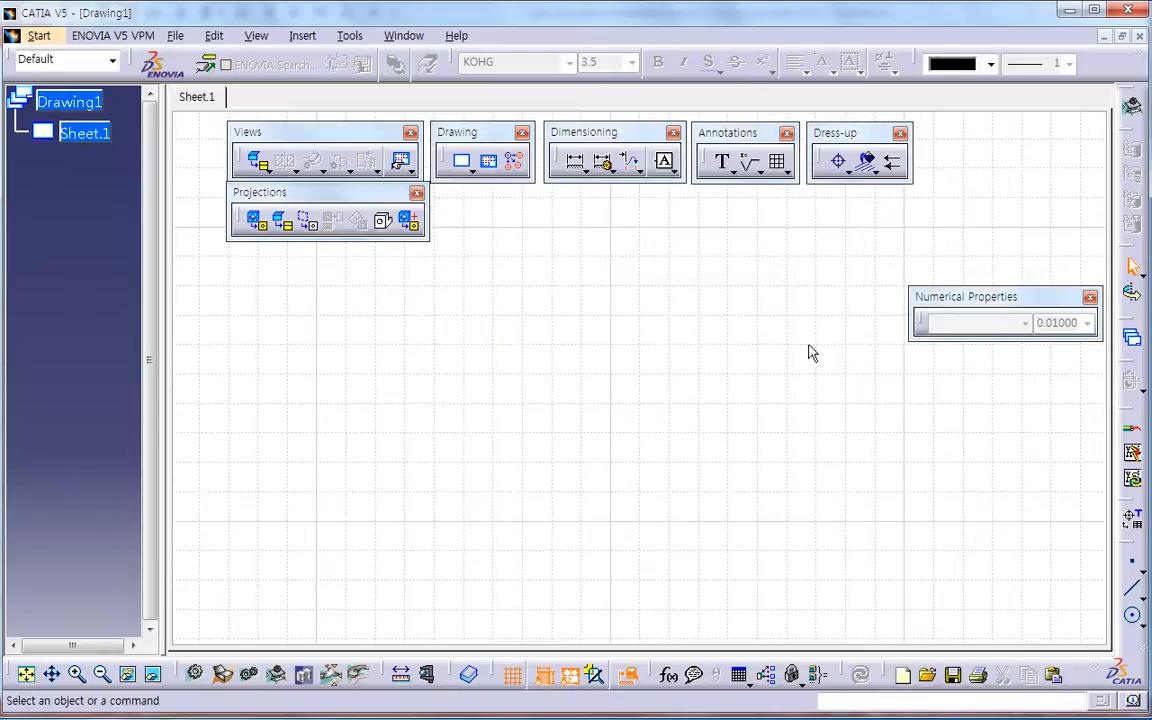
left_click(1139, 37)
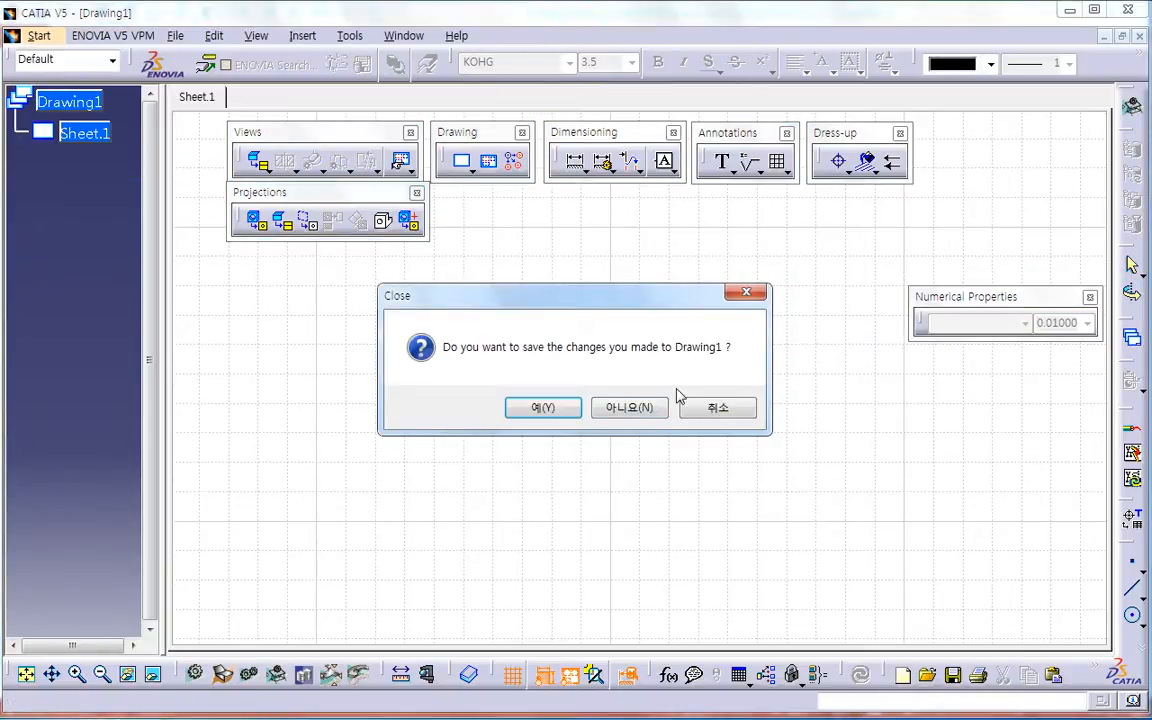
left_click(632, 411)
Step: Enlarge the folded helical strip and switch to PowerPoint to compare it with the Example_04 slide
middle_click_drag(610, 510, 699, 487)
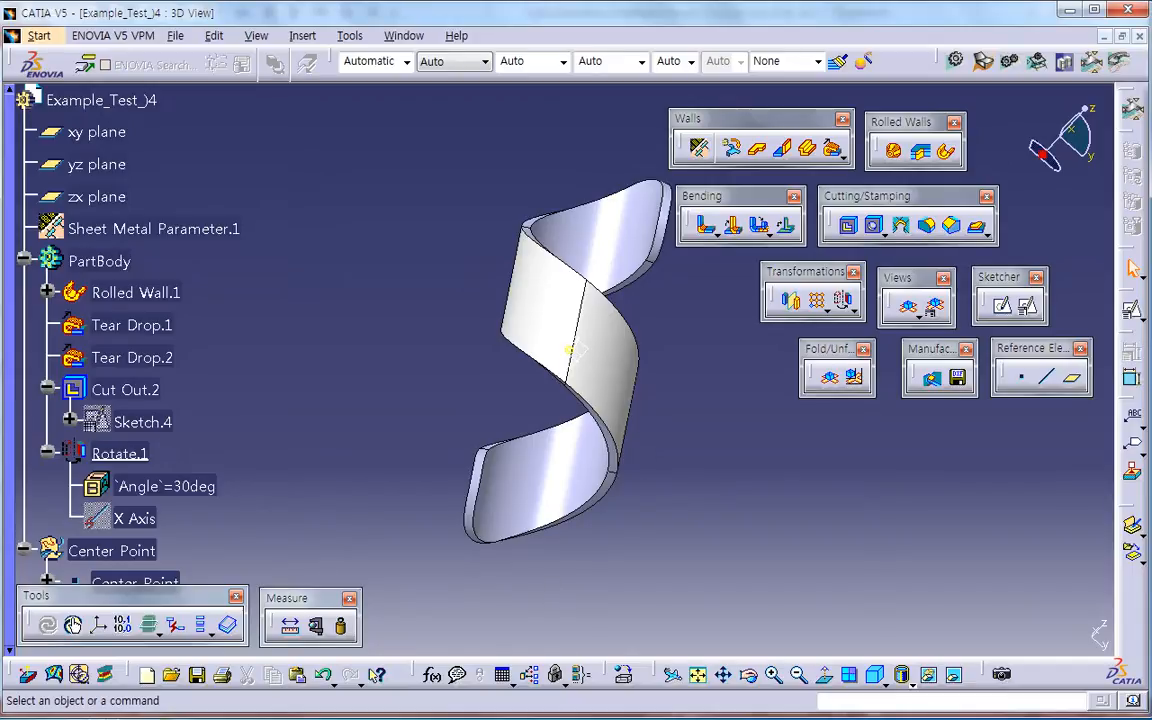
key("alt+Tab")
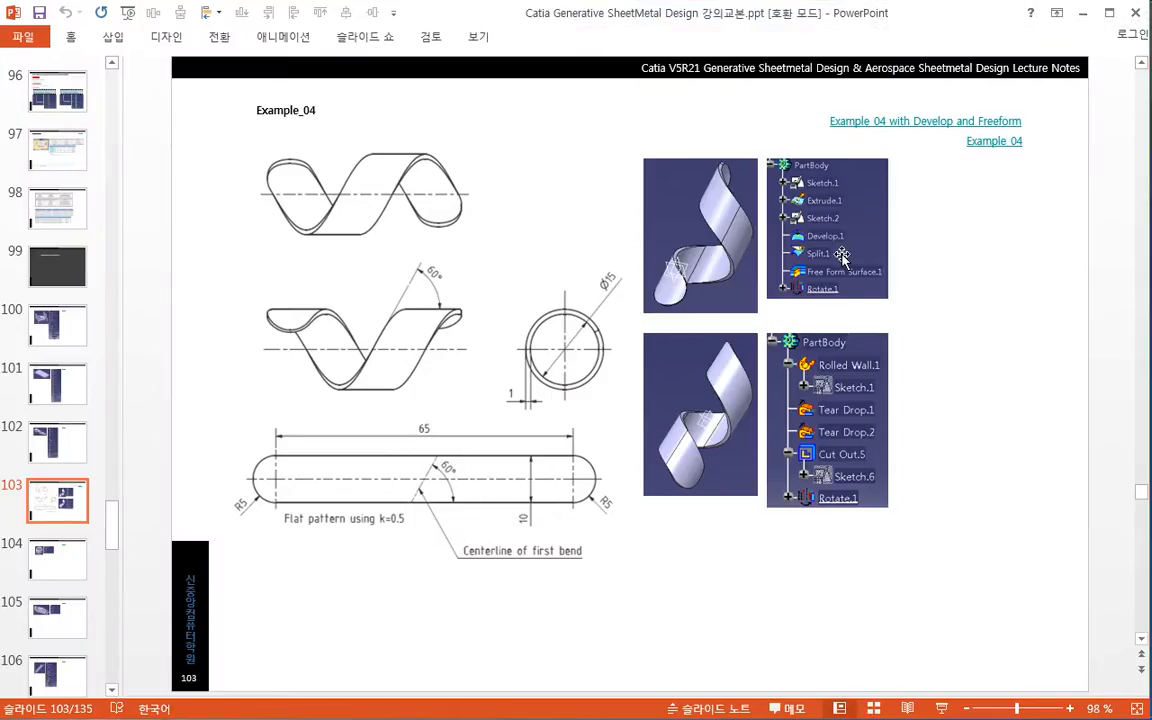